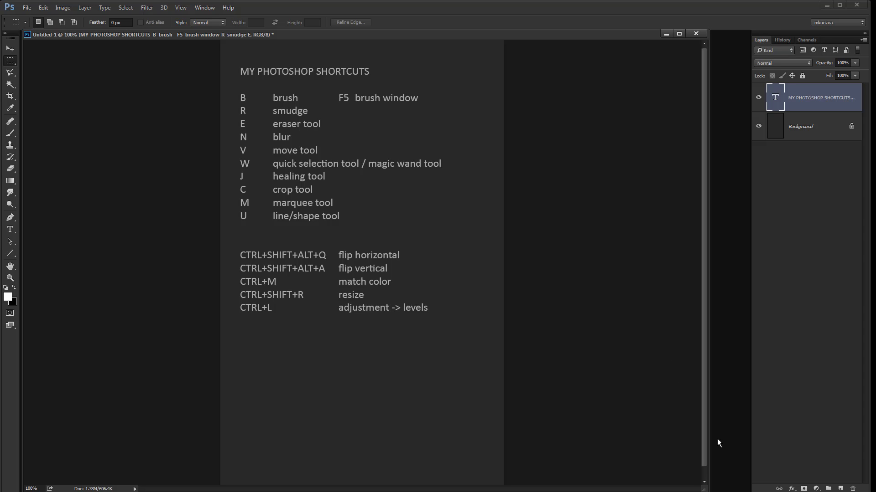
Step: Make the floating Untitled-1 document window slightly smaller and reposition it in the workspace
left_click_drag(705, 487, 701, 481)
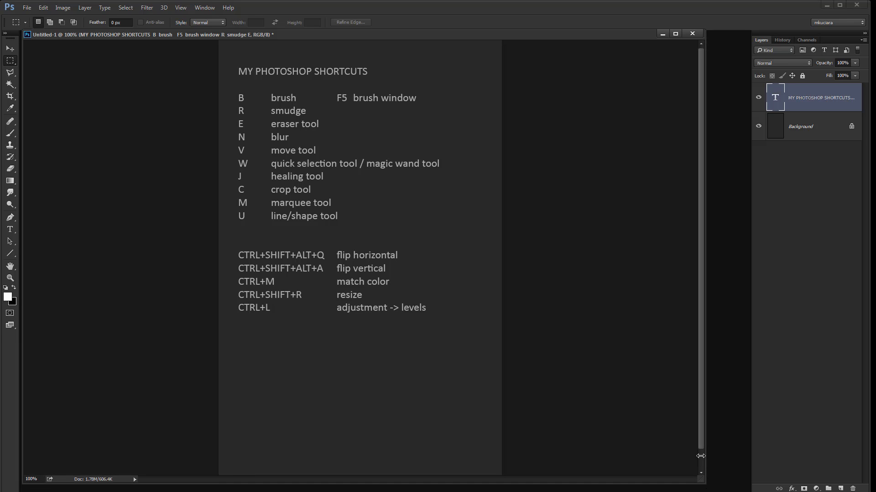
left_click_drag(514, 30, 516, 38)
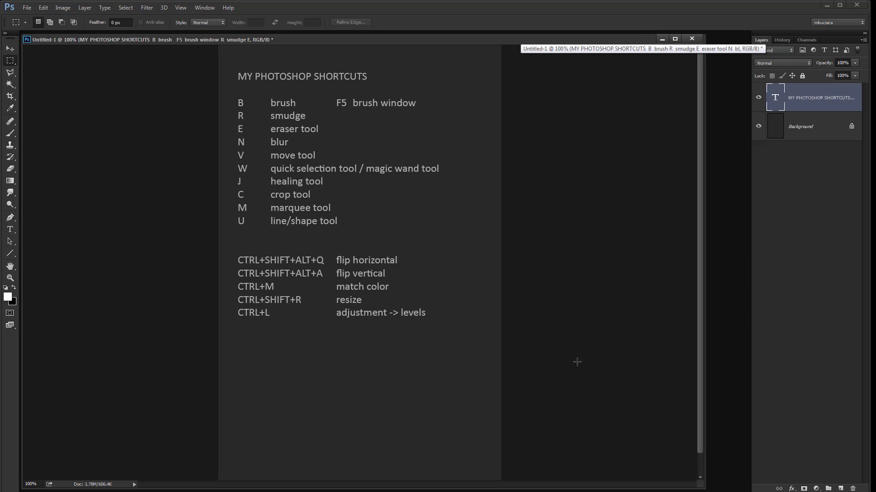
left_click_drag(704, 487, 702, 483)
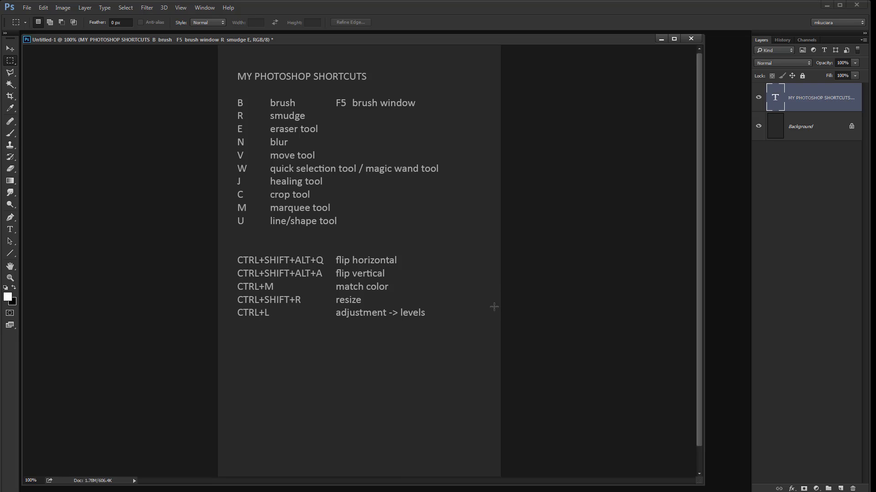
Step: Show the Navigator panel and enlarge it so the whole shortcuts page preview is readable
left_click(204, 8)
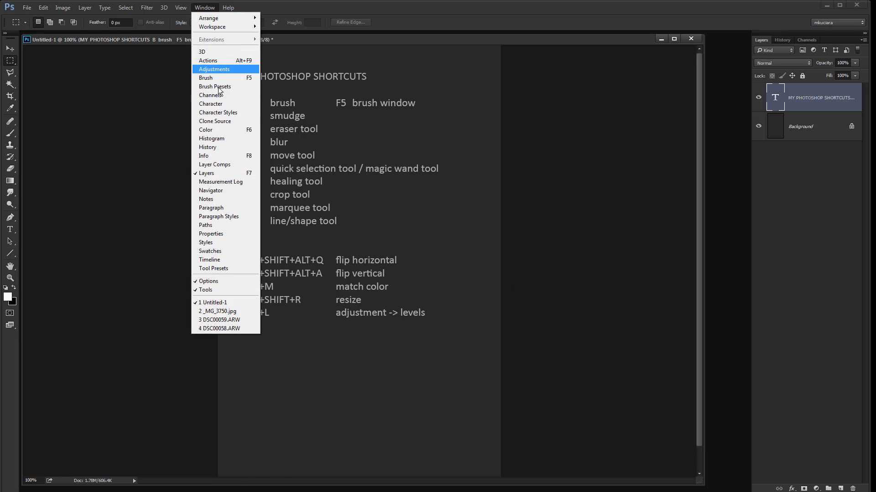
left_click(214, 191)
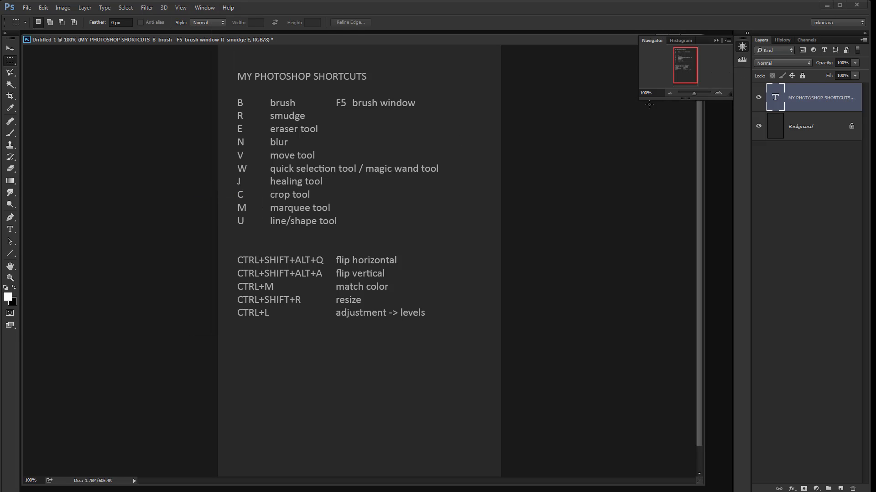
left_click_drag(640, 99, 275, 351)
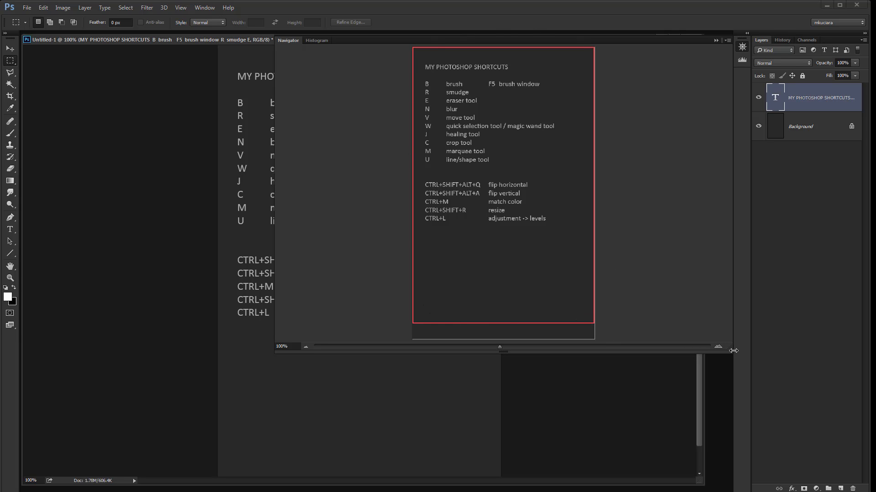
left_click_drag(730, 349, 730, 353)
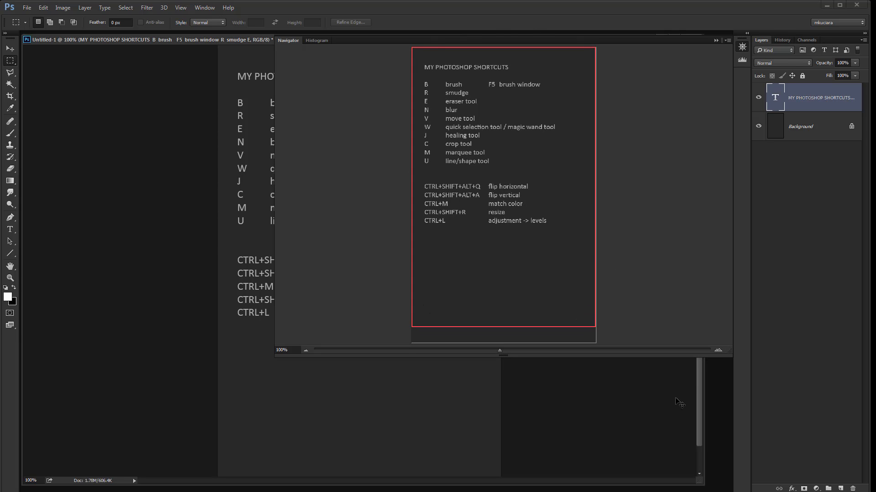
Step: Switch to the _MG_3750.jpg photo, reposition its window and reduce the Navigator panel's size
key("ctrl+Tab")
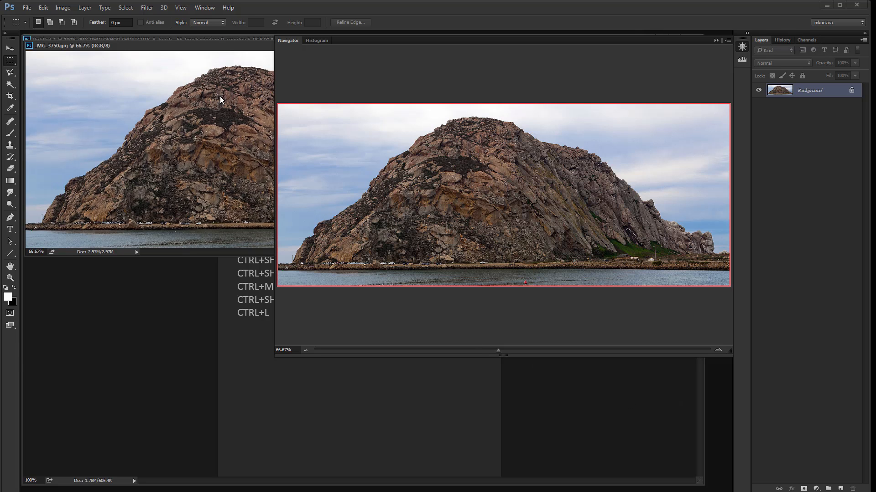
left_click_drag(227, 44, 225, 269)
left_click_drag(278, 349, 359, 226)
Step: Magnify the photo to 500% and examine the rock's upper slope and ridge against the sky
key("ctrl+plus")
key("ctrl+plus")
key("ctrl+plus")
key("ctrl+plus")
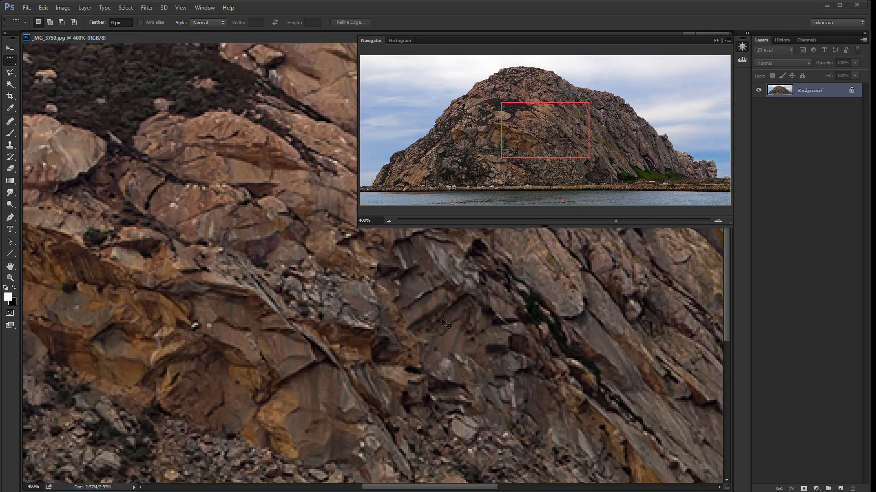
key("ctrl+plus")
left_click_drag(422, 311, 395, 449)
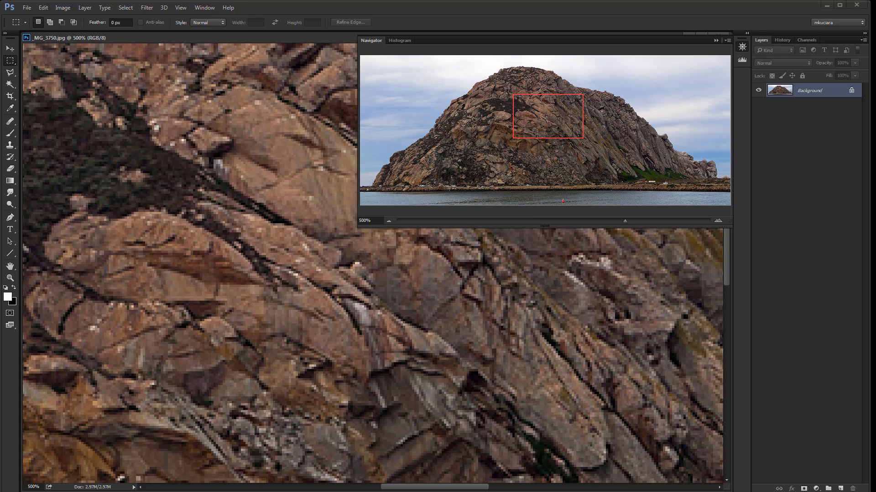
left_click_drag(394, 327, 435, 383)
left_click_drag(350, 323, 390, 338)
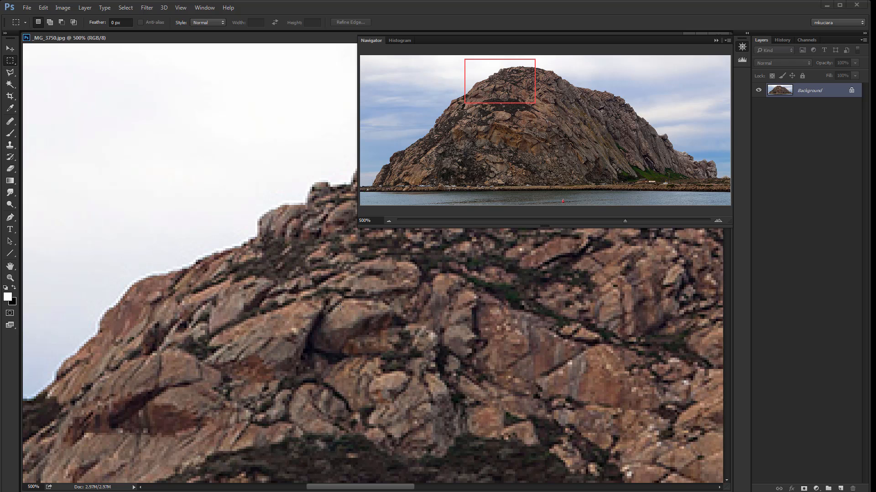
Step: Choose a Brush preset, sample a rock colour from the photo and dab it near the ridge
key("b")
key("d")
right_click(311, 308)
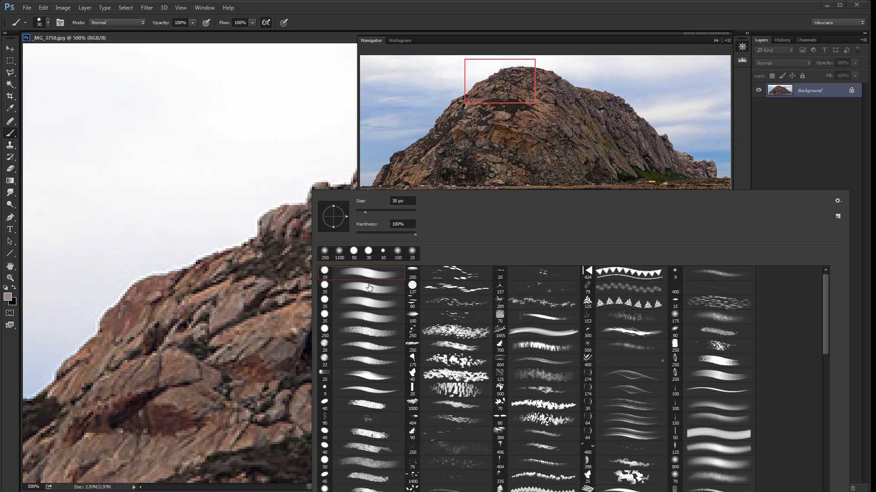
double_click(369, 286)
left_click(288, 319, "alt")
left_click_drag(301, 222, 303, 225)
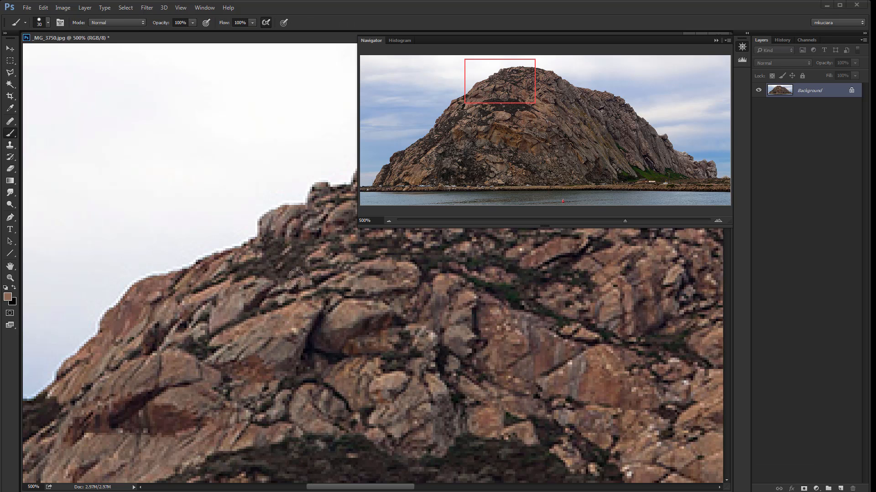
Step: Paint a black patch over the crevice with a 3 px brush in default colours, and undo the stroke
left_click_drag(325, 305, 311, 326)
key("d")
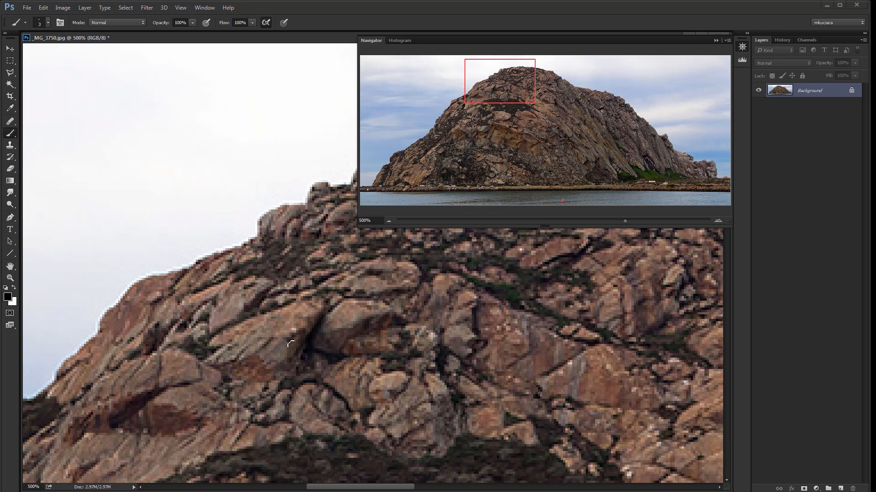
mouse_move(330, 301)
left_mouse_down()
mouse_move(315, 351)
mouse_move(337, 300)
mouse_move(327, 327)
mouse_move(361, 300)
mouse_move(321, 354)
mouse_move(373, 318)
left_mouse_up()
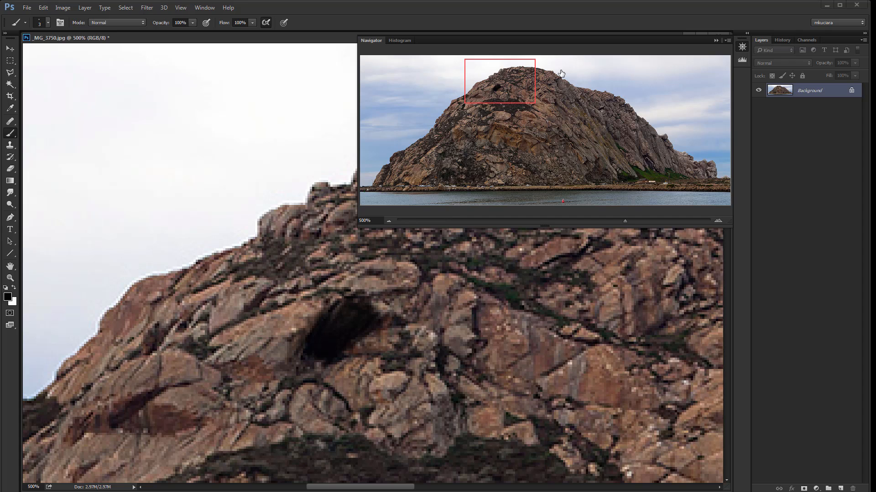
key("ctrl+z")
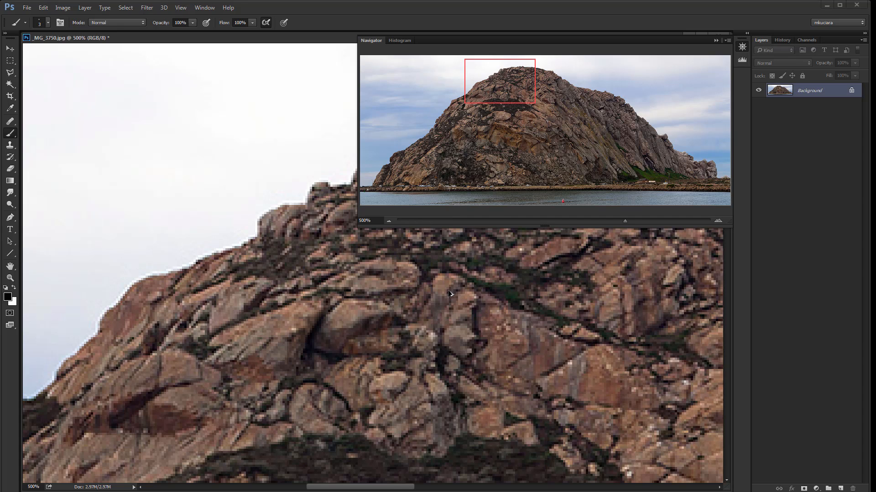
Step: Show the photo's History states and view the image at 100%
left_click(782, 40)
left_click(814, 62)
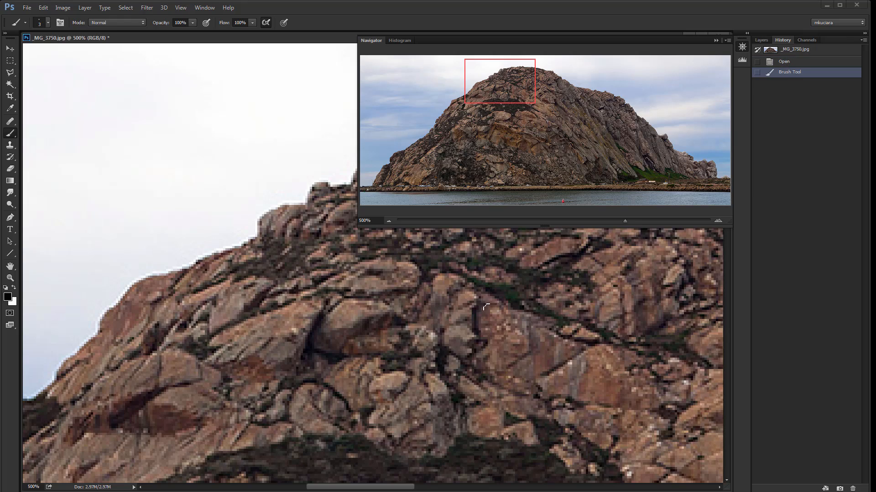
key("ctrl+1")
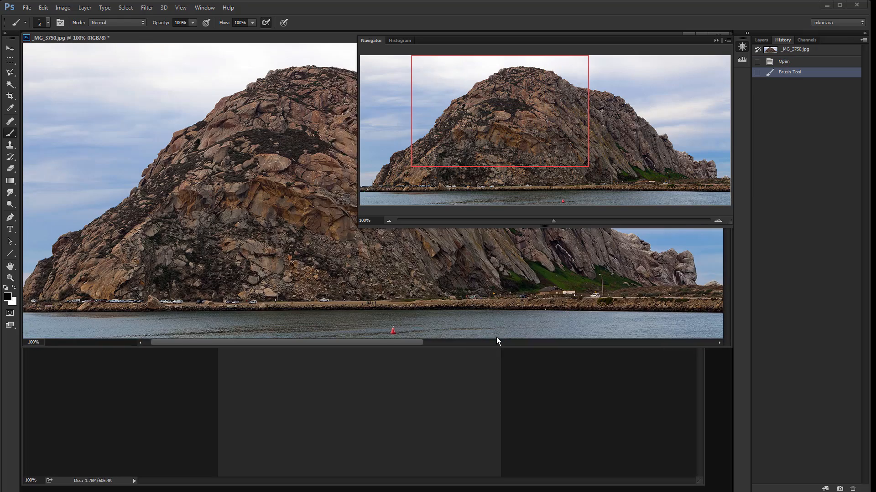
Step: Detach the Navigator and Histogram panels from the dock, separate them and close both
left_click_drag(553, 44, 456, 187)
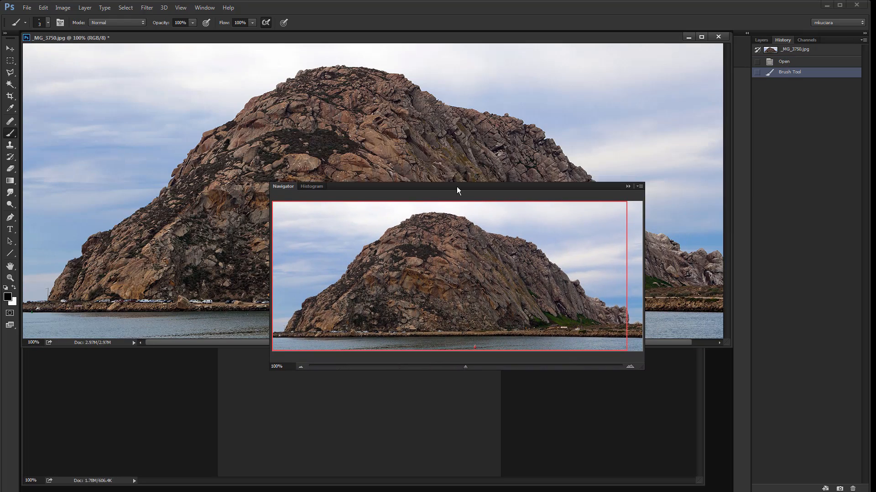
left_click_drag(316, 188, 312, 272)
left_click(383, 275)
left_click_drag(273, 189, 273, 195)
mouse_move(587, 183)
left_mouse_down()
mouse_move(480, 205)
mouse_move(574, 190)
left_mouse_up()
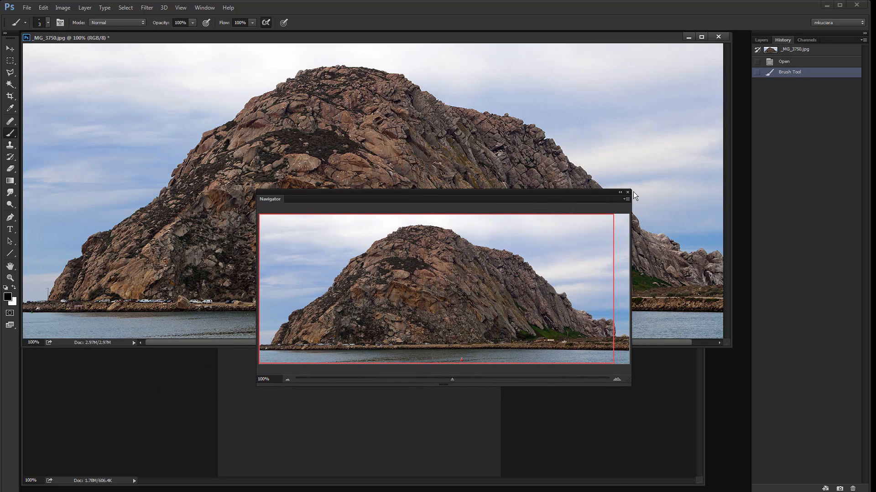
left_click(628, 192)
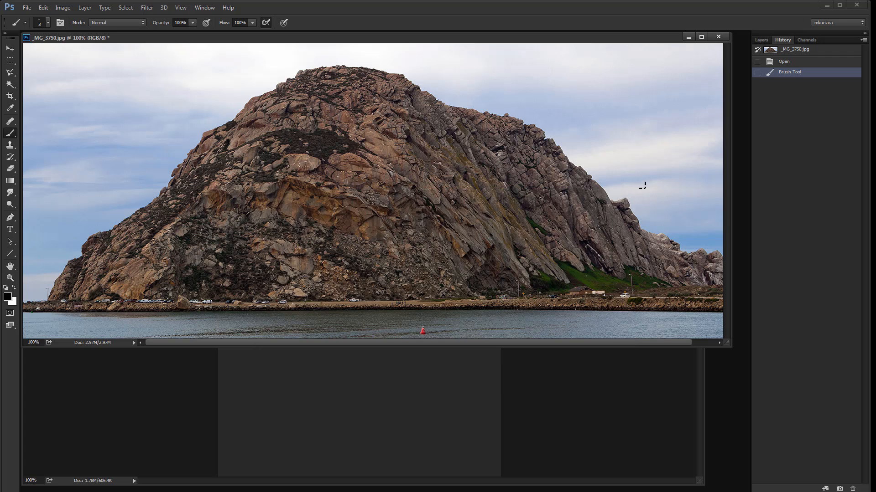
Step: Show the Color panel, dock it above the Layers, History and Channels group, and reduce its height
left_click(202, 11)
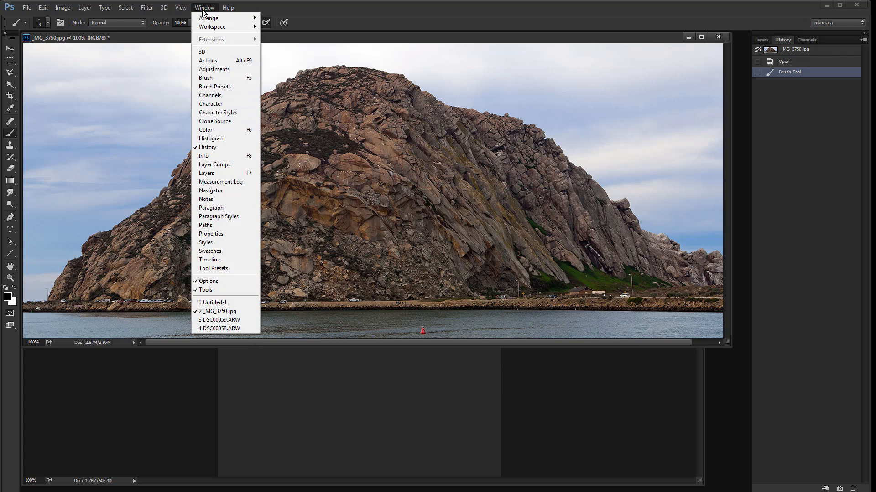
left_click(229, 129)
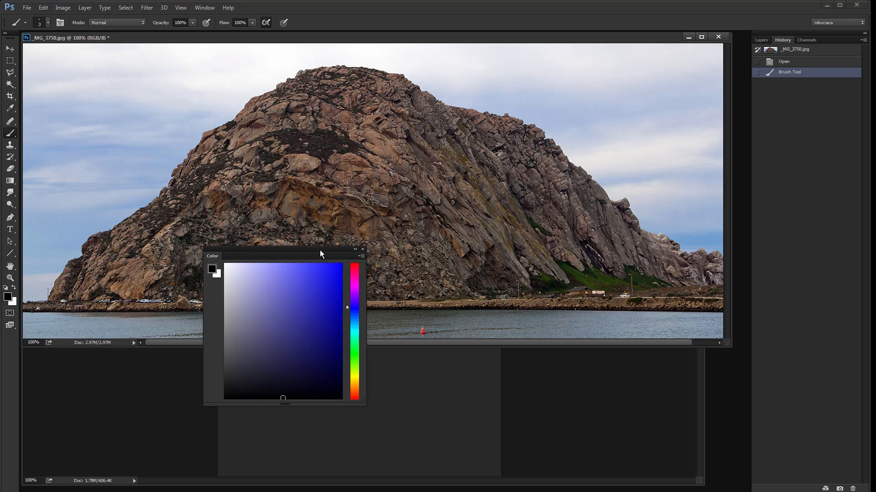
left_click_drag(319, 250, 431, 109)
left_click(204, 8)
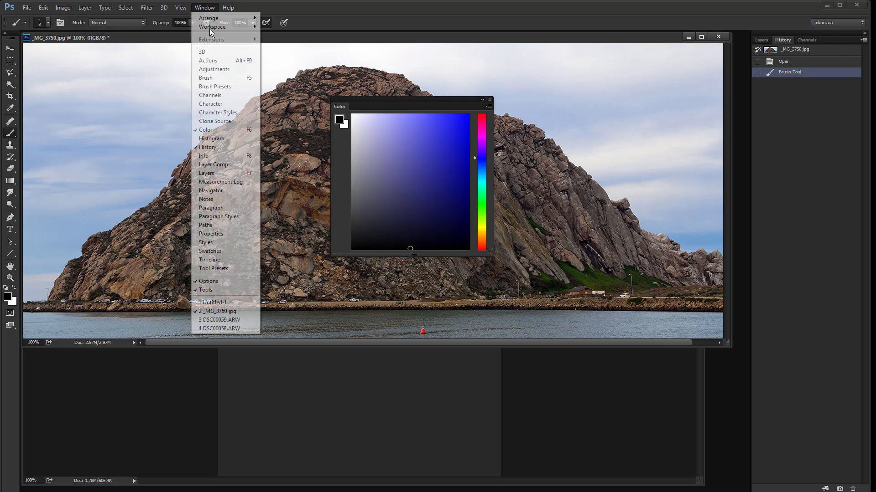
left_click(358, 108)
left_click_drag(356, 105, 823, 37)
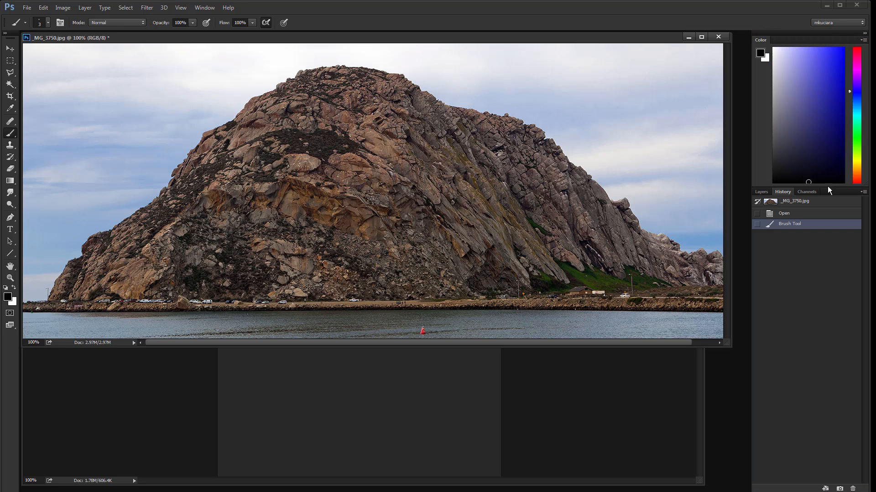
left_click_drag(828, 187, 831, 122)
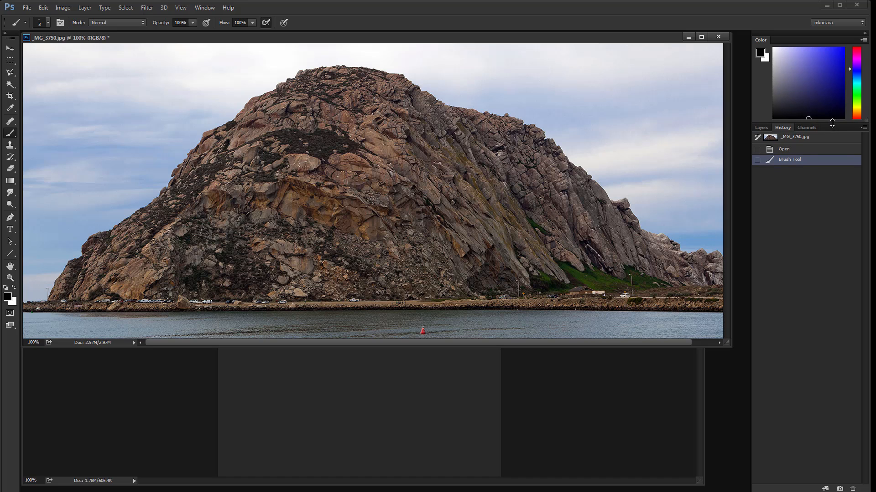
Step: Set the foreground colour to a saturated medium green using the Color panel's hue and shade fields
mouse_move(857, 69)
left_mouse_down()
mouse_move(860, 95)
mouse_move(859, 69)
mouse_move(860, 87)
mouse_move(833, 81)
mouse_move(857, 100)
mouse_move(841, 79)
left_mouse_up()
left_click(817, 99)
left_click(758, 77)
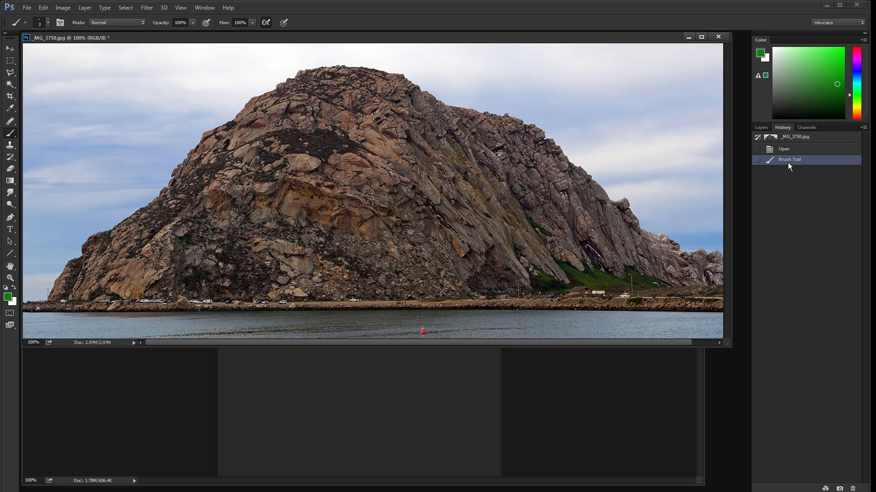
Step: Bring the Untitled-1 shortcuts document forward and examine its layers, channels and history states
left_click(412, 368)
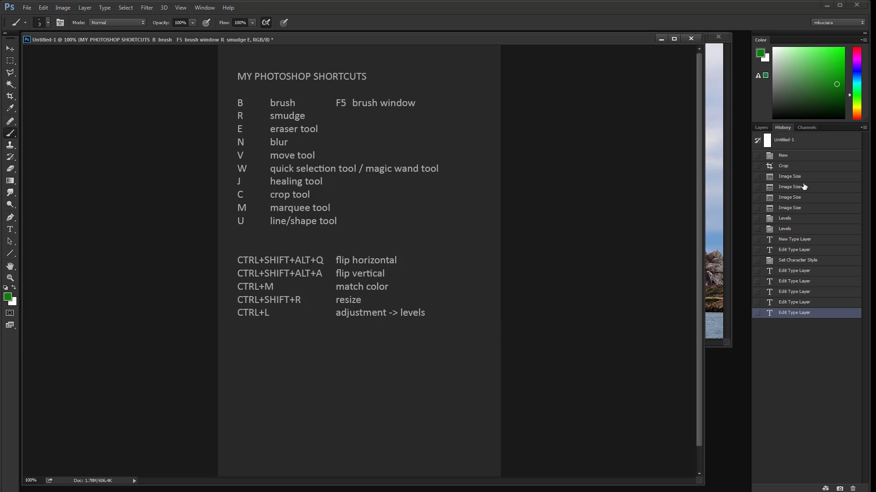
left_click(762, 128)
left_click(807, 128)
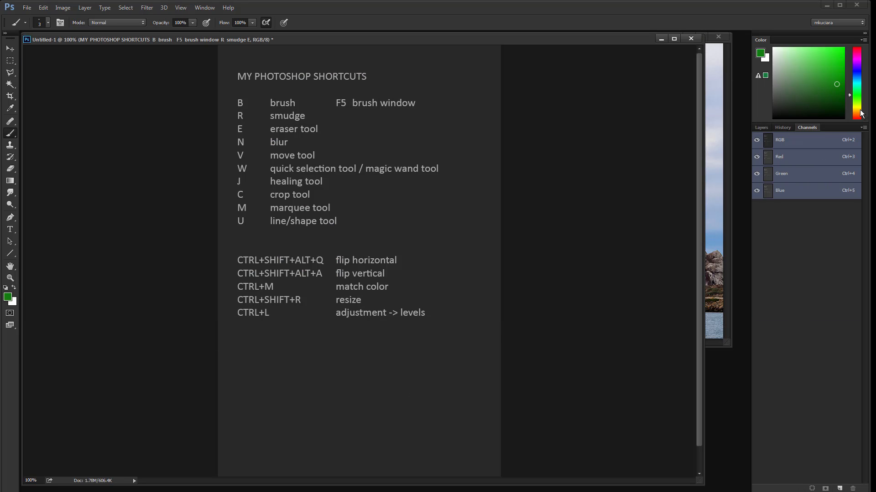
left_click(762, 129)
left_click(784, 128)
left_click(799, 127)
left_click(763, 128)
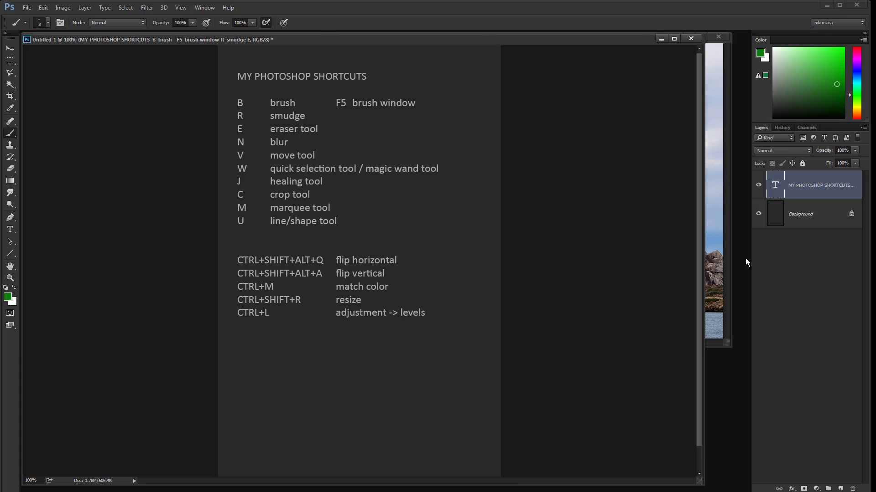
left_click(787, 127)
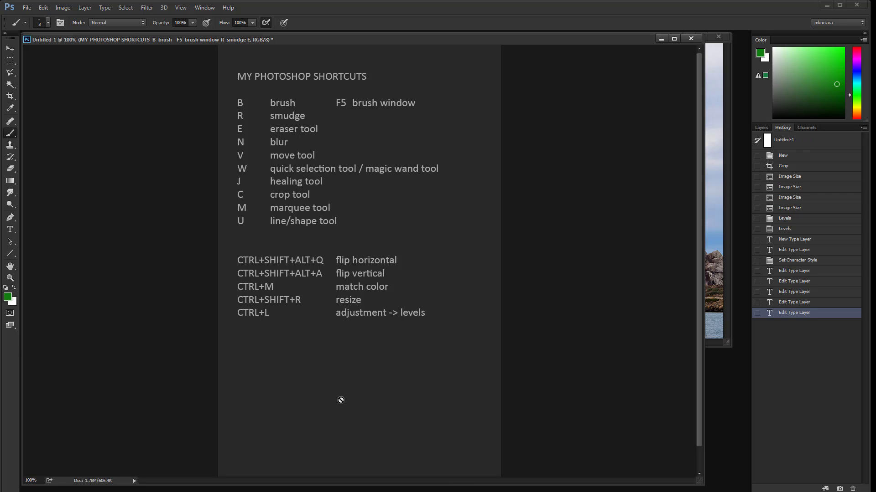
Step: Add the line "CTRL+ALT+Z" with the tabbed description "step undo" below the CTRL+L entry in the shortcuts text
left_click_drag(275, 39, 276, 38)
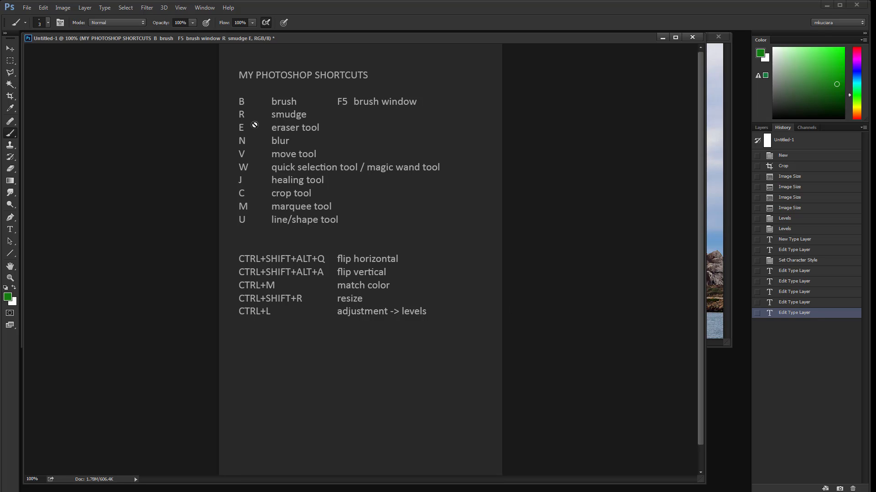
key("t")
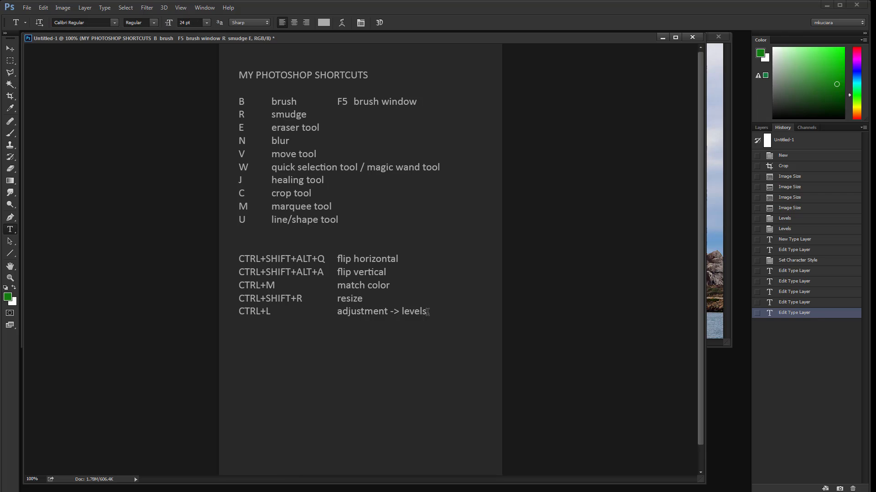
left_click(427, 312)
key("Return")
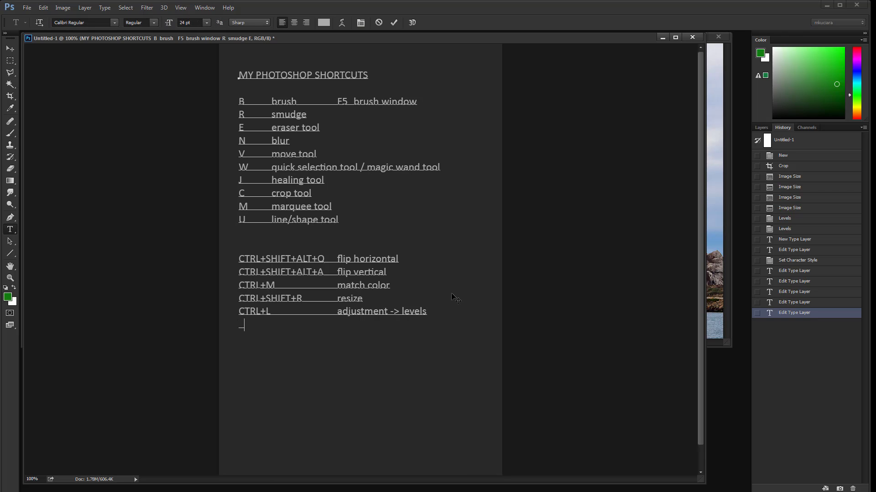
type("CTRL+ALT+Z")
key("Tab")
type("step")
type("do")
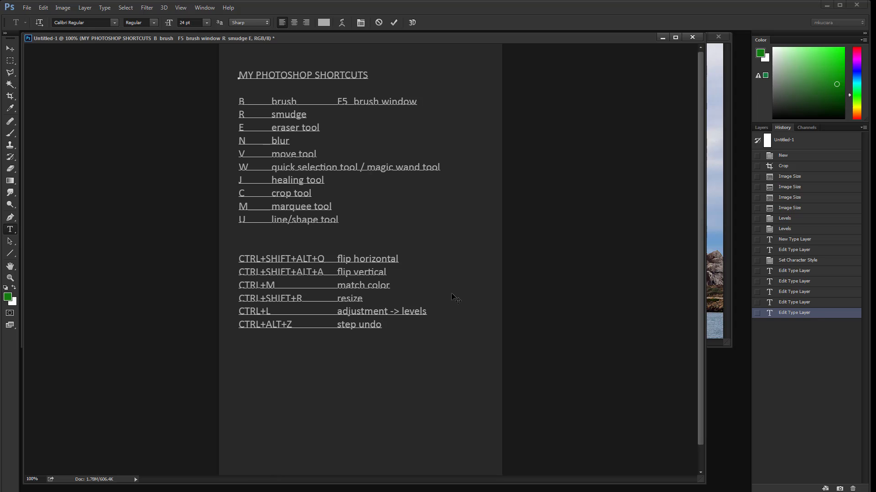
Step: Retype the final letter of the step undo shortcut so it reads CTRL+ALT+Z, and commit the shortcuts text
left_click(11, 48)
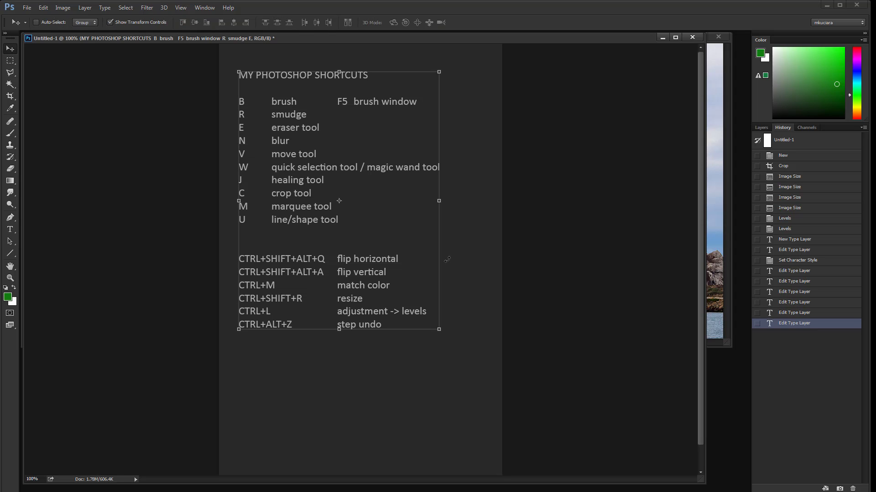
key("t")
left_click(289, 324)
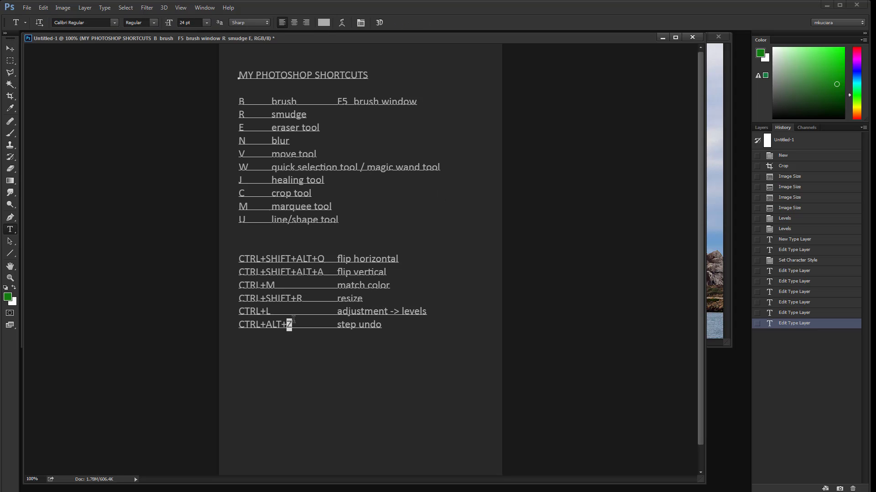
type("Y")
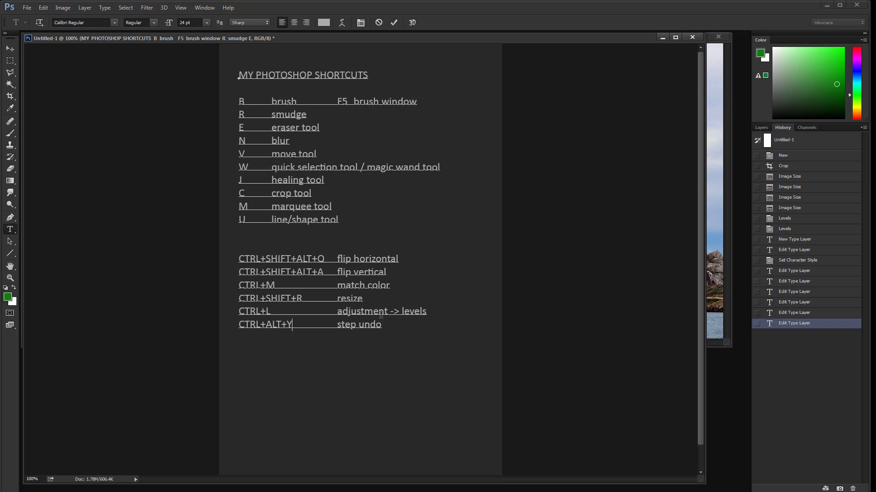
key("BackSpace")
type("Z")
left_click(10, 48)
key("m")
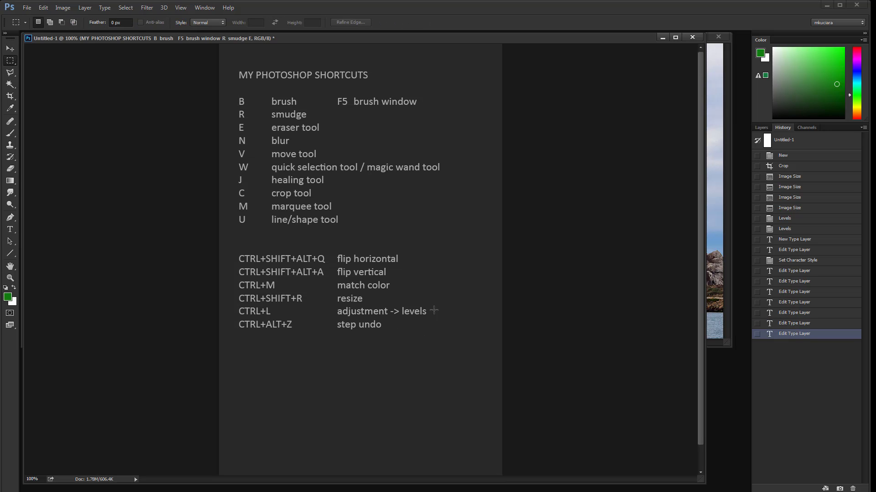
Step: Sample a brown from the rock in _MG_3750.jpg and brush thin zigzag strokes across the sky above its slope
left_click(710, 338)
key("b")
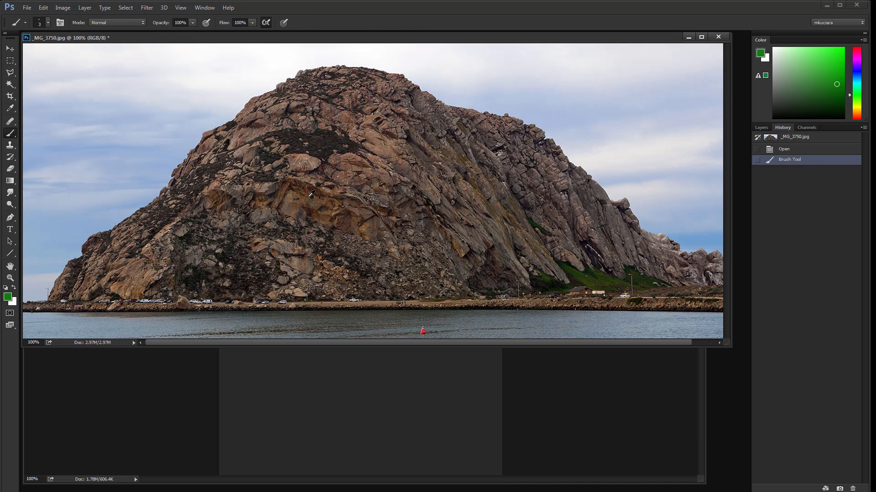
left_click(306, 187, "alt")
mouse_move(536, 127)
left_mouse_down()
mouse_move(659, 107)
mouse_move(697, 72)
mouse_move(704, 139)
left_mouse_up()
key("ctrl+z")
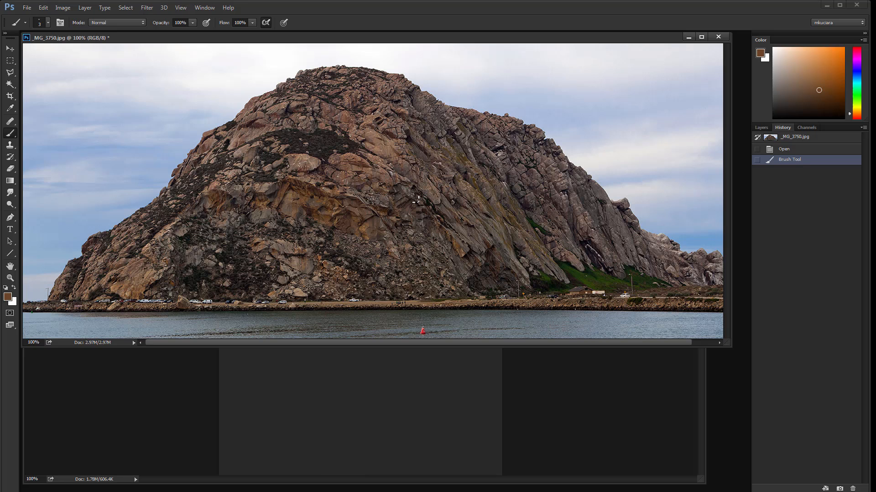
mouse_move(604, 104)
left_mouse_down()
mouse_move(584, 160)
mouse_move(670, 146)
left_mouse_up()
left_click_drag(469, 68, 492, 114)
Step: Sample a pale blue from the sky, enlarge the brush to 20, and paint thick squiggles over the rock and along the shoreline
left_click(554, 97, "alt")
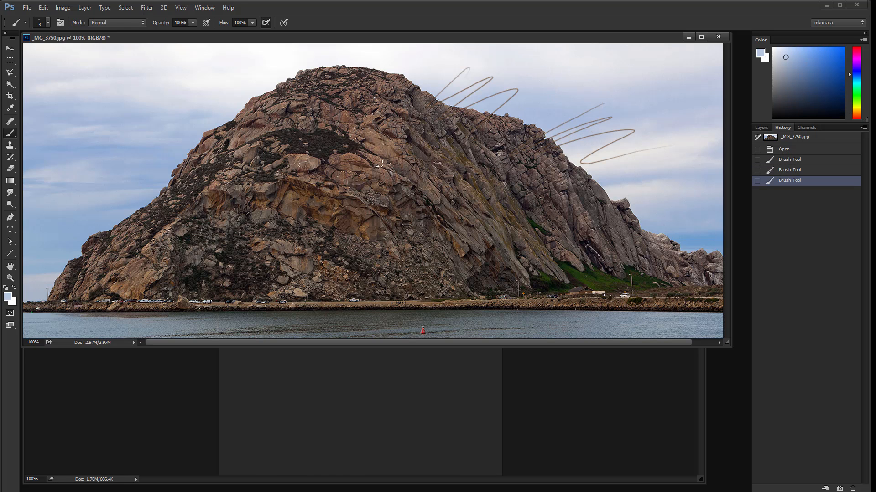
key("bracketright")
key("bracketright")
mouse_move(296, 173)
left_mouse_down()
mouse_move(334, 158)
mouse_move(341, 197)
mouse_move(373, 252)
mouse_move(410, 232)
left_mouse_up()
left_click_drag(583, 241, 648, 273)
left_click_drag(691, 300, 680, 310)
left_click_drag(430, 316, 203, 326)
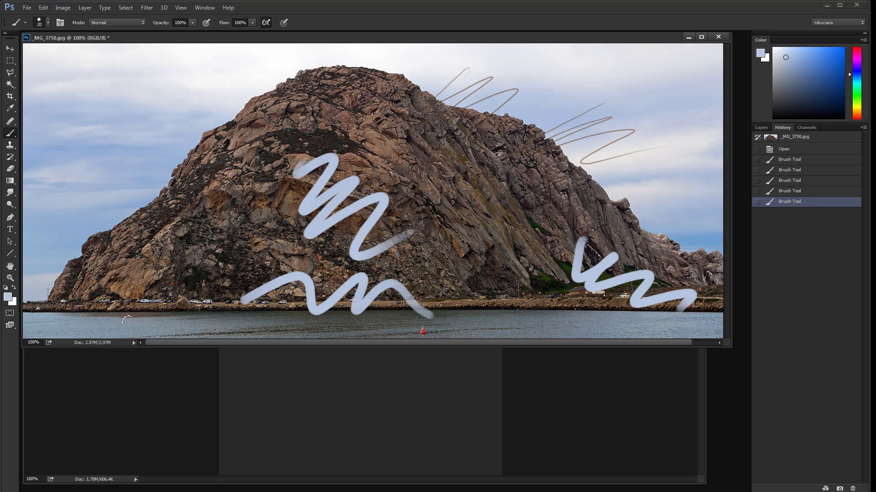
left_click_drag(121, 308, 472, 287)
Step: Toggle the last shoreline brush stroke off and on repeatedly with Undo and the last two history states
key("ctrl+z")
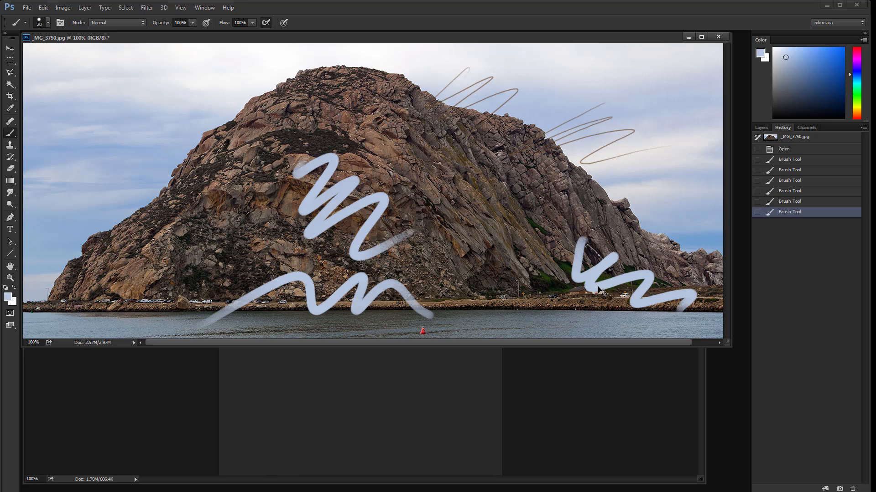
key("ctrl+z")
key("ctrl+z")
key("ctrl+z")
key("ctrl+z")
key("ctrl+z")
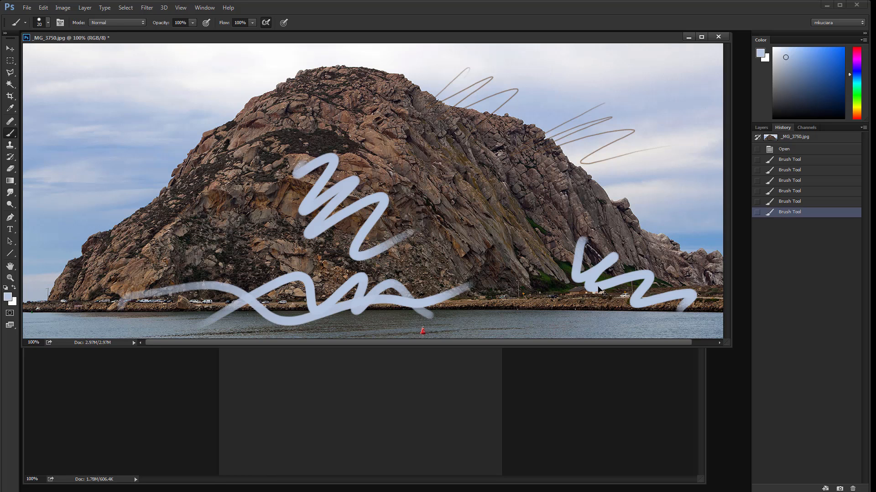
key("ctrl+z")
key("ctrl+z")
key("ctrl+z")
key("ctrl+z")
key("ctrl+z")
key("ctrl+z")
key("ctrl+z")
key("ctrl+z")
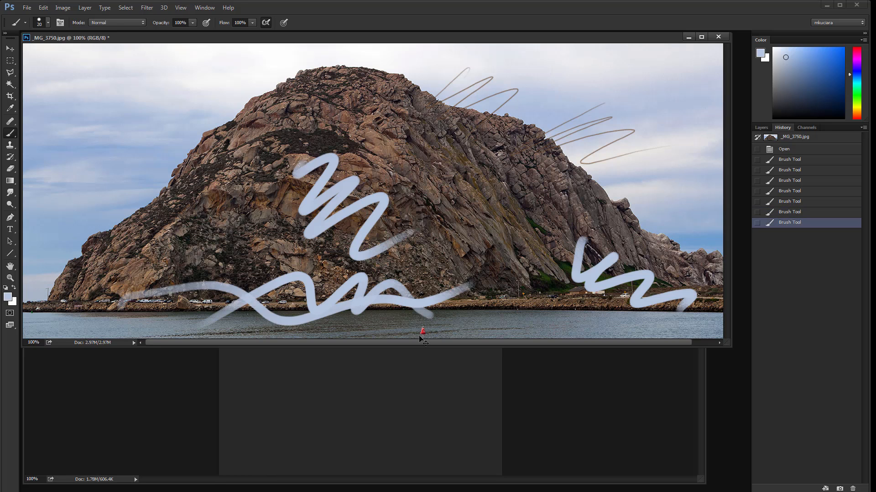
key("ctrl+z")
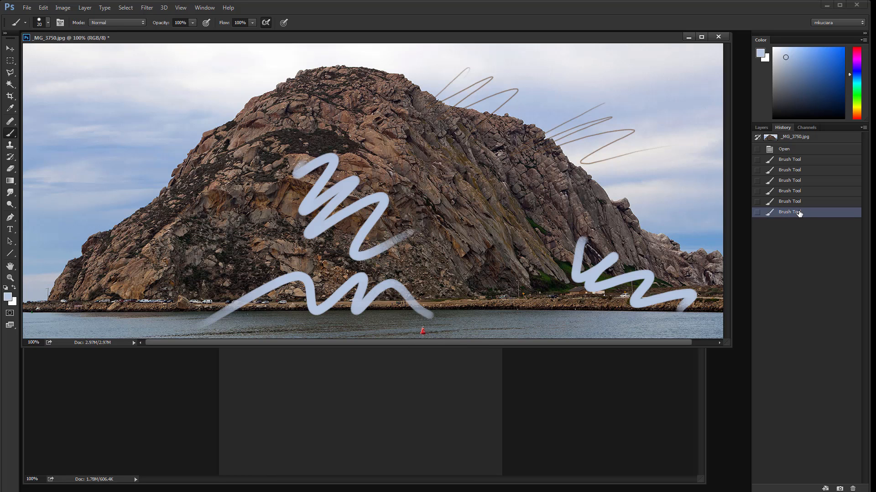
key("ctrl+z")
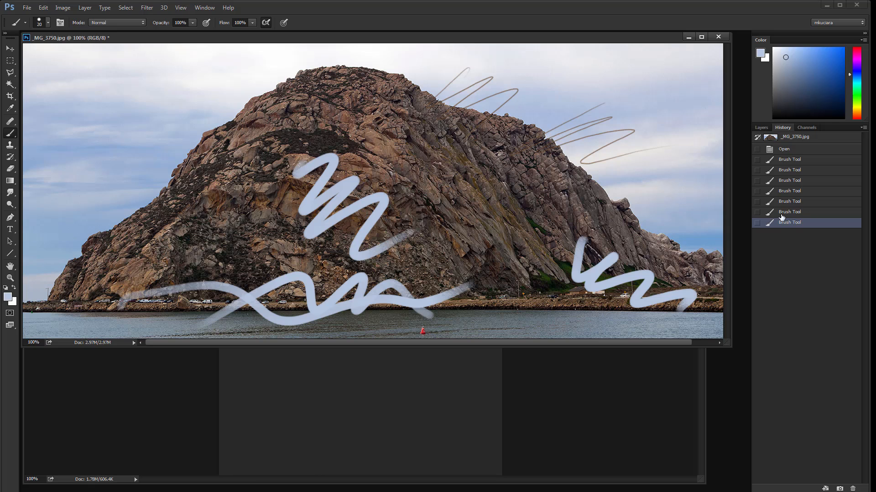
left_click(793, 214)
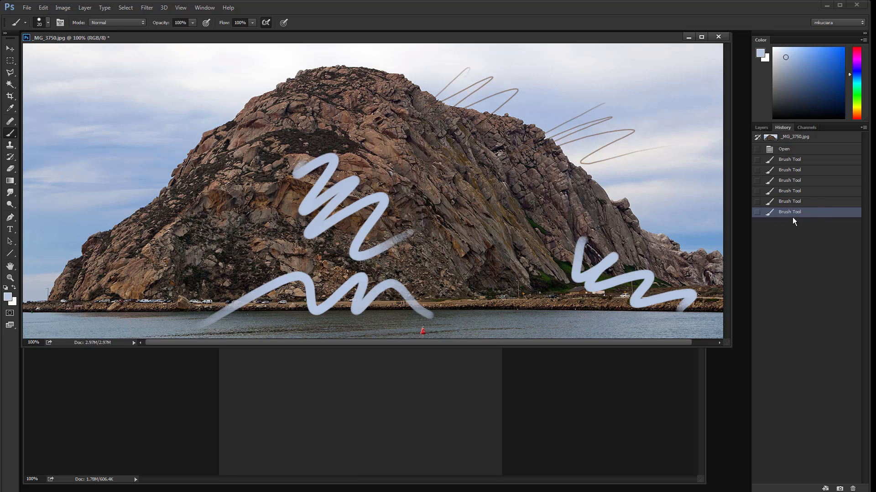
left_click(784, 222)
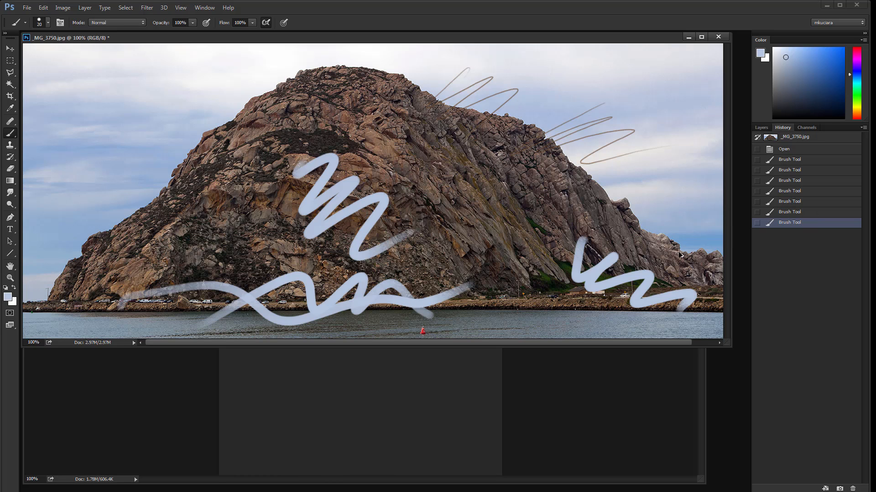
Step: Step backward through the painted strokes to the first Brush Tool history state
key("ctrl+alt+z")
key("ctrl+alt+z")
key("ctrl+alt+z")
key("ctrl+alt+z")
key("ctrl+alt+z")
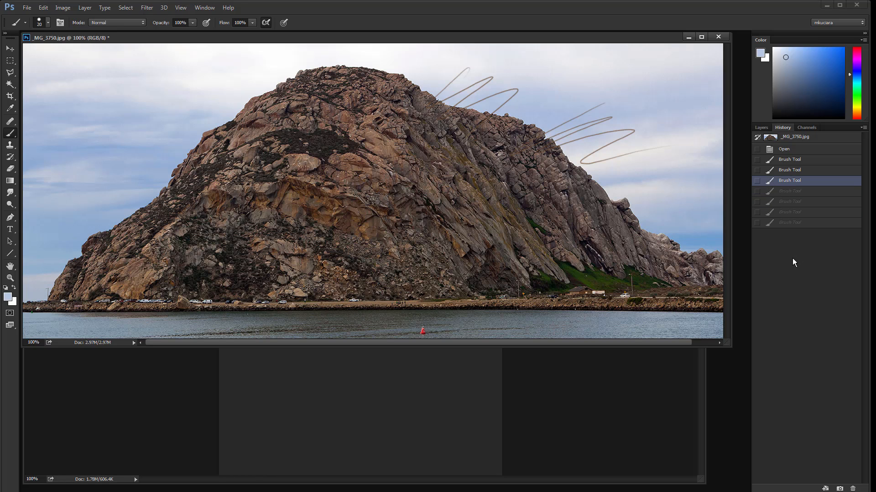
key("ctrl+alt+z")
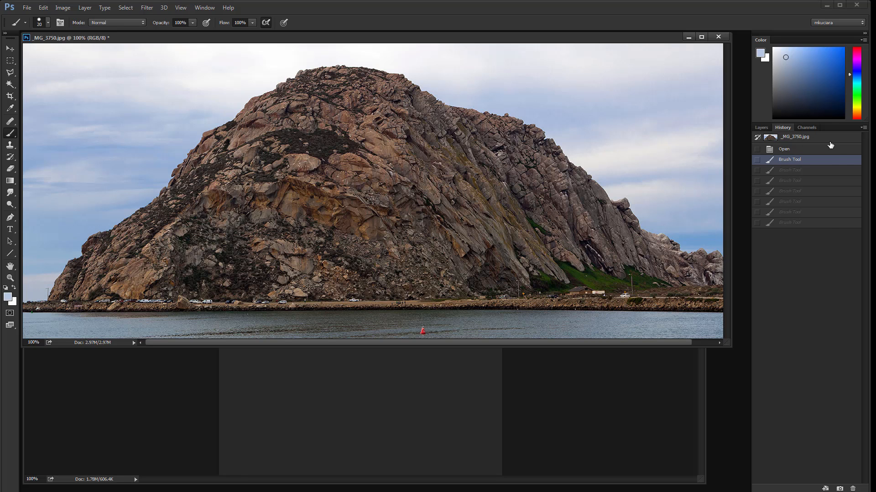
Step: Jump back and forth between early and late Brush Tool history states, and revert the photo to its Open state
left_click(806, 223)
left_click(806, 181)
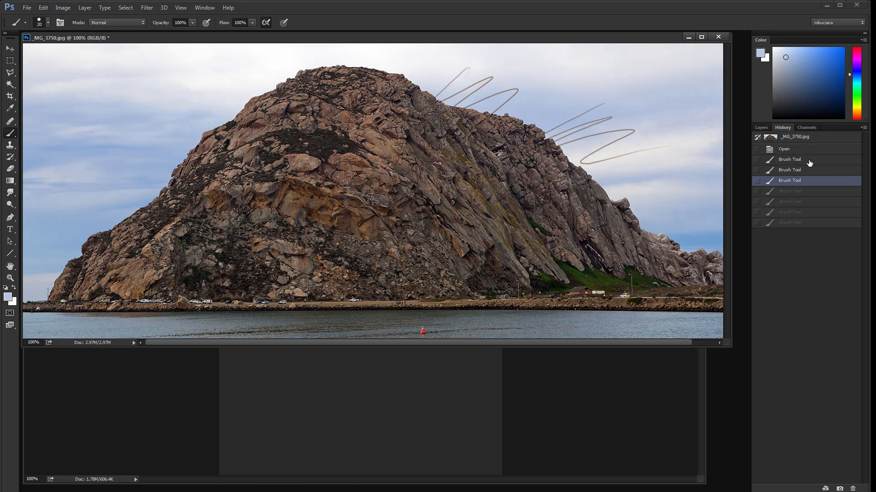
left_click(809, 160)
left_click(815, 202)
left_click(818, 223)
left_click(806, 159)
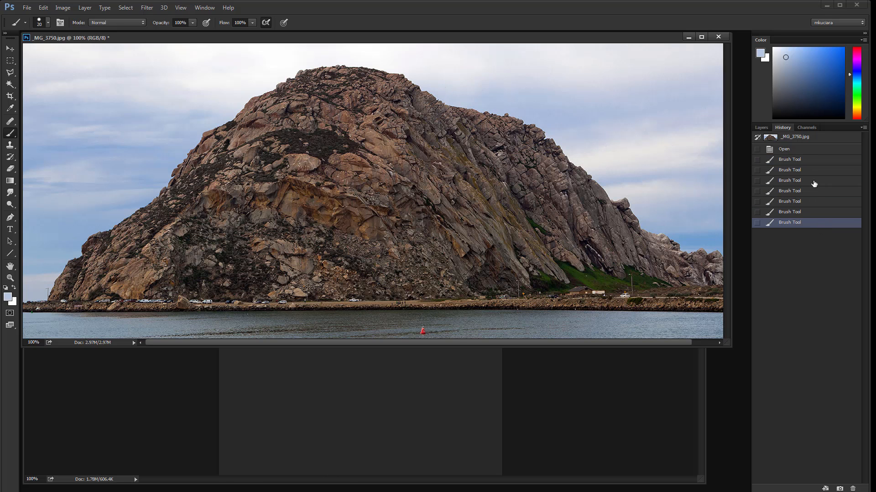
left_click(818, 222)
left_click(808, 159)
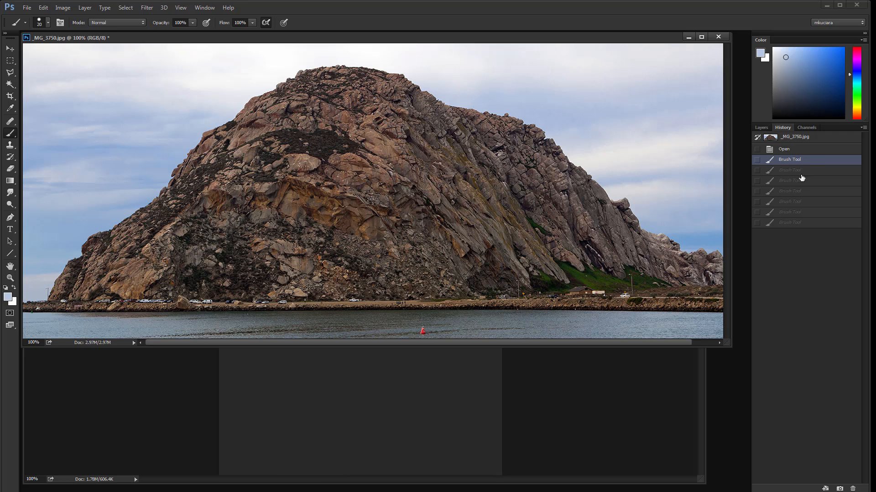
left_click(810, 224)
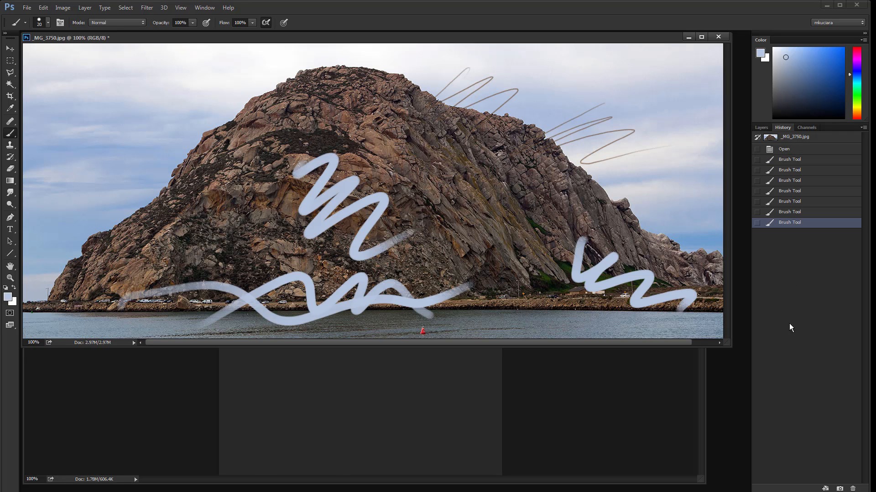
left_click(792, 157)
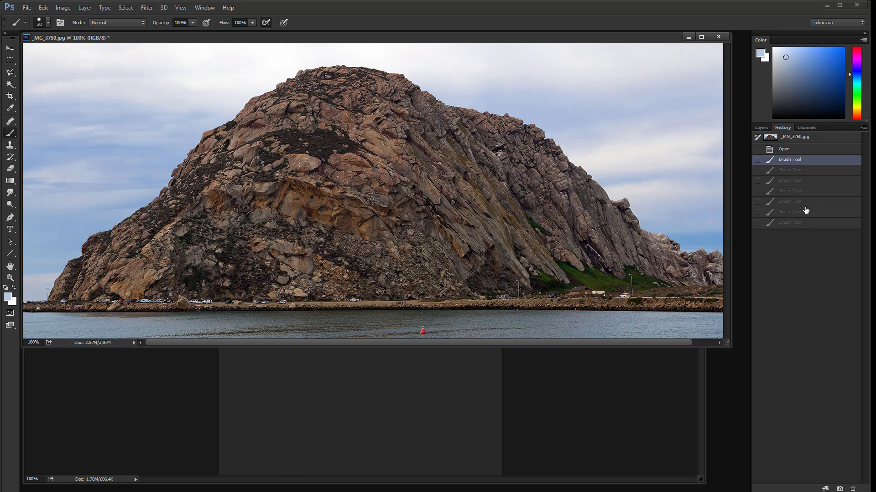
left_click(803, 222)
left_click(799, 152)
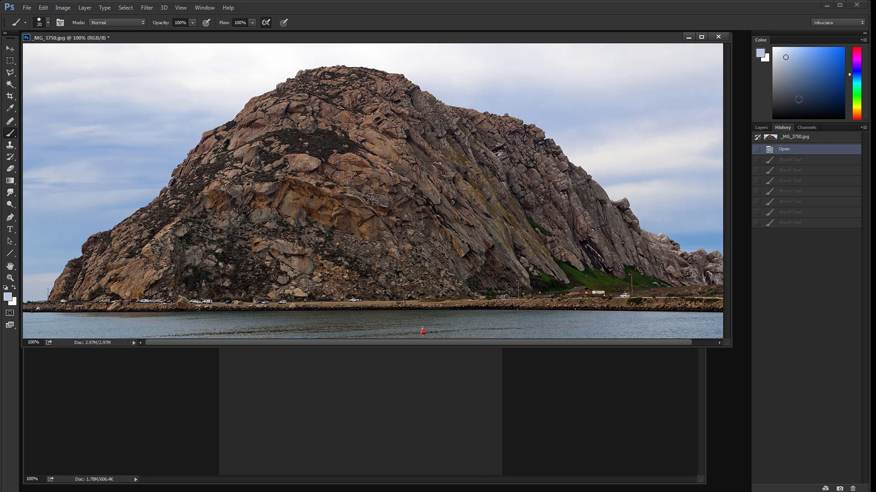
Step: Detach the History panel from the Layers and Channels group, close it, and show the Layers panel
left_click(761, 128)
left_click(209, 9)
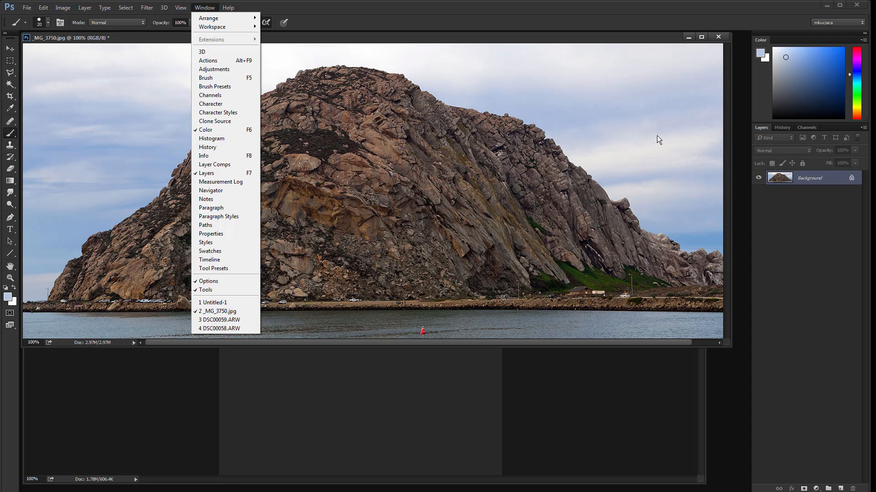
left_click(784, 128)
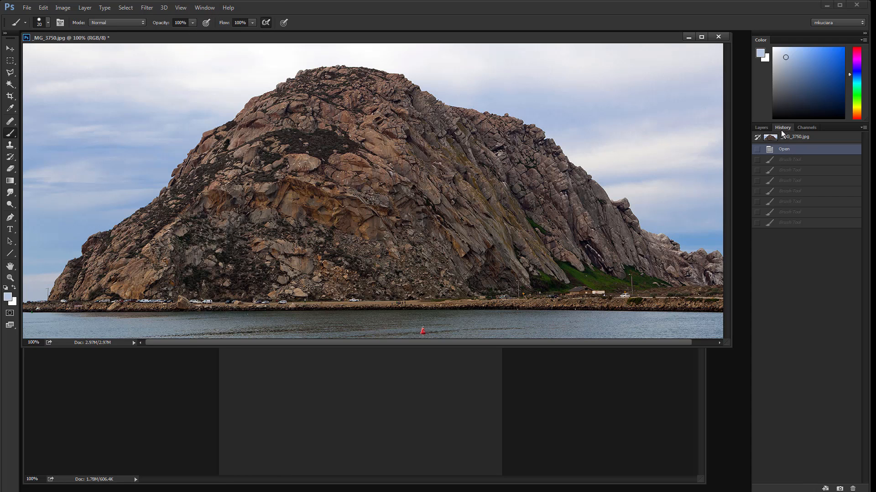
left_click_drag(784, 128, 524, 176)
left_click(589, 172)
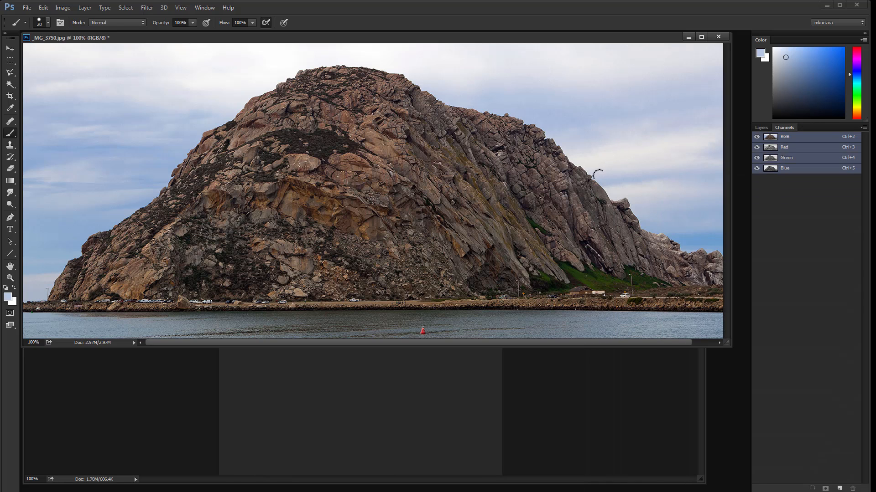
left_click(760, 128)
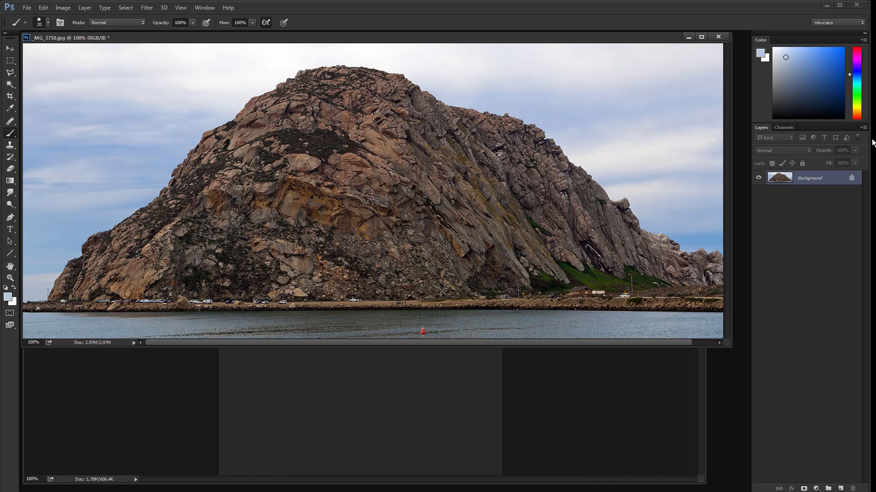
Step: Reopen the History panel, dock it between Layers and Channels, and show its states
left_click(204, 8)
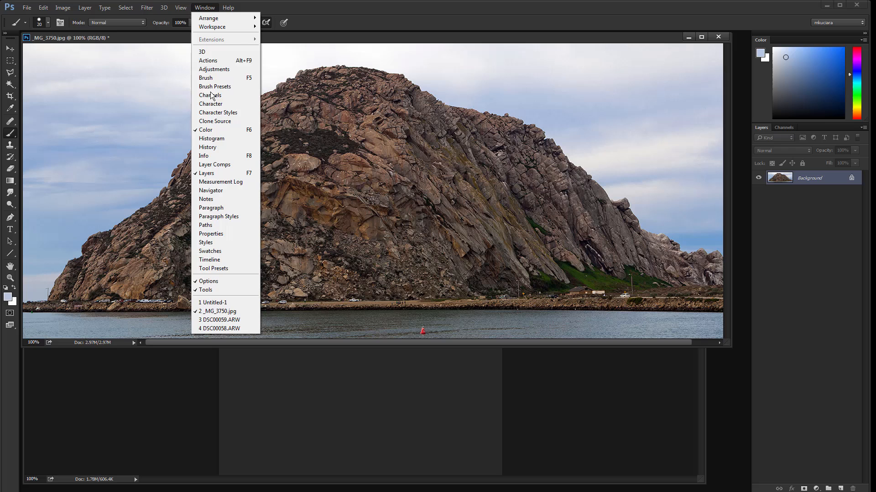
left_click(228, 147)
left_click_drag(513, 180, 813, 130)
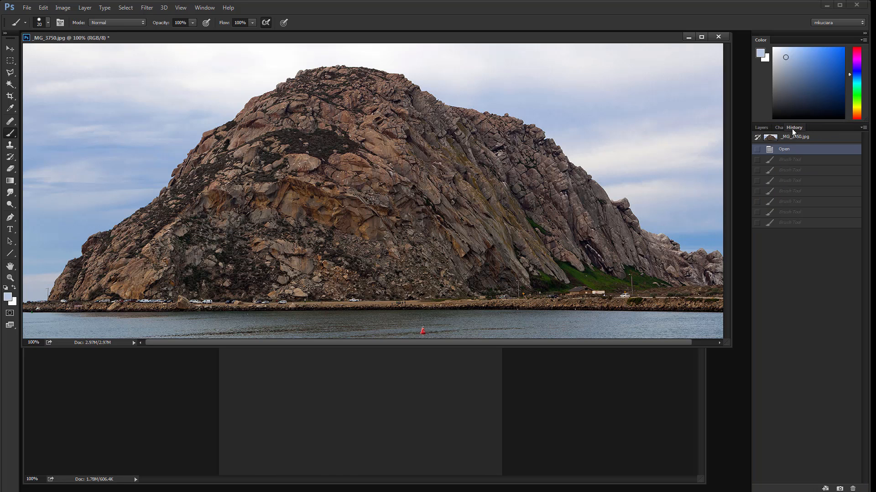
mouse_move(807, 129)
left_mouse_down()
mouse_move(779, 128)
mouse_move(792, 131)
left_mouse_up()
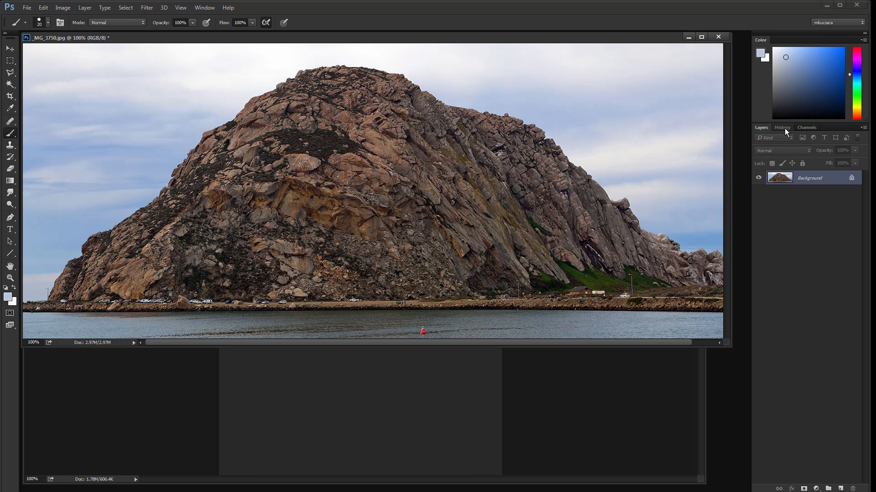
left_click(784, 129)
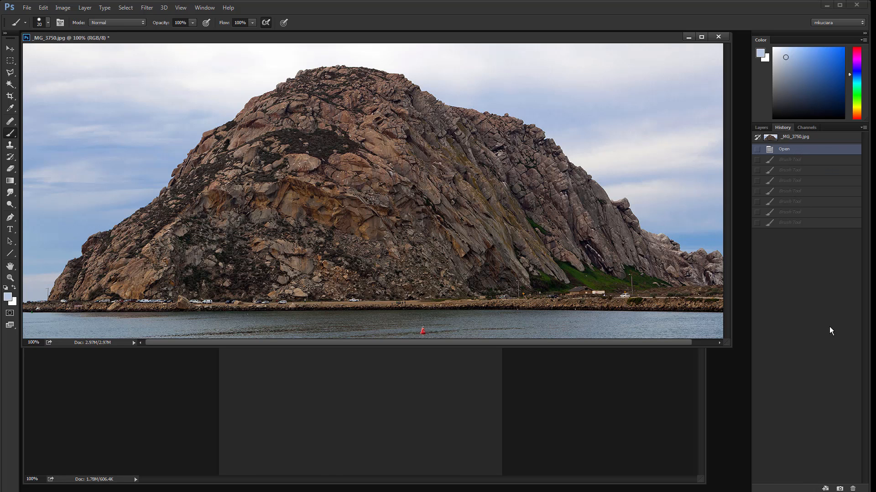
Step: Sample a dark green from the vegetation at the rock's foot as the foreground colour and close _MG_3750.jpg
left_click_drag(722, 347, 721, 383)
left_click(579, 286, "alt")
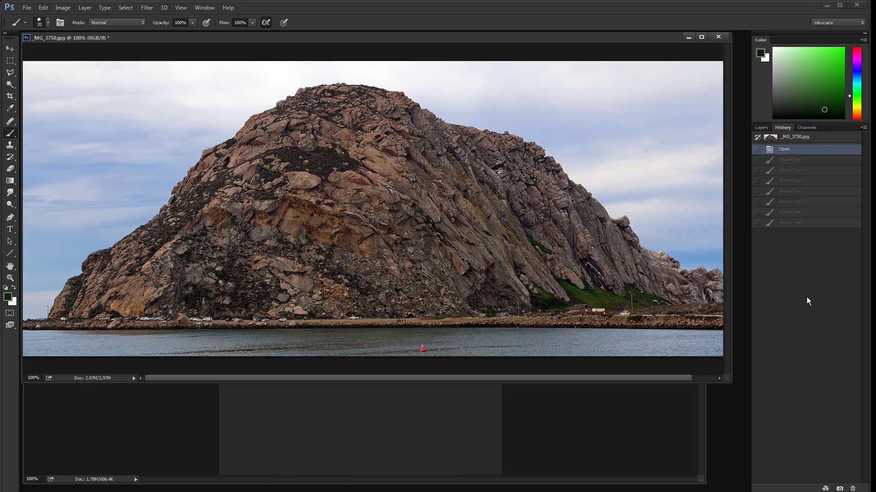
left_click(718, 36)
left_click(442, 200)
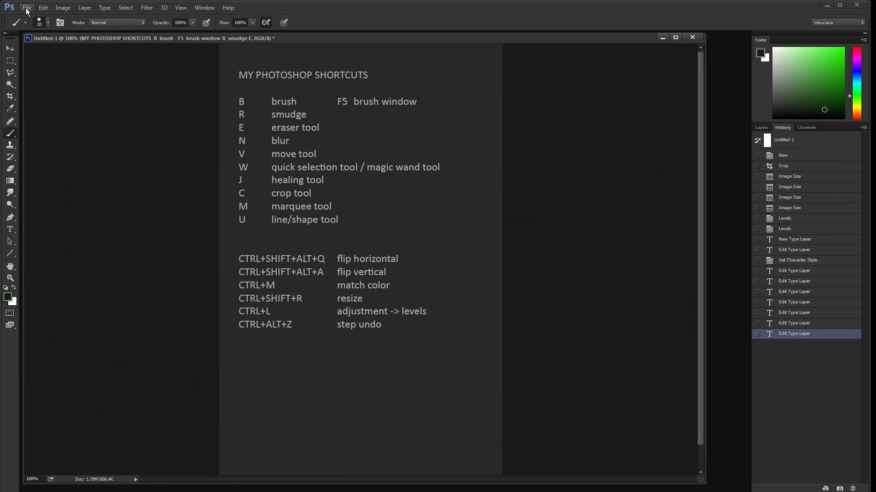
Step: Create a new 1500 by 800 pixel document and enlarge its window to leave space around the canvas
left_click(26, 8)
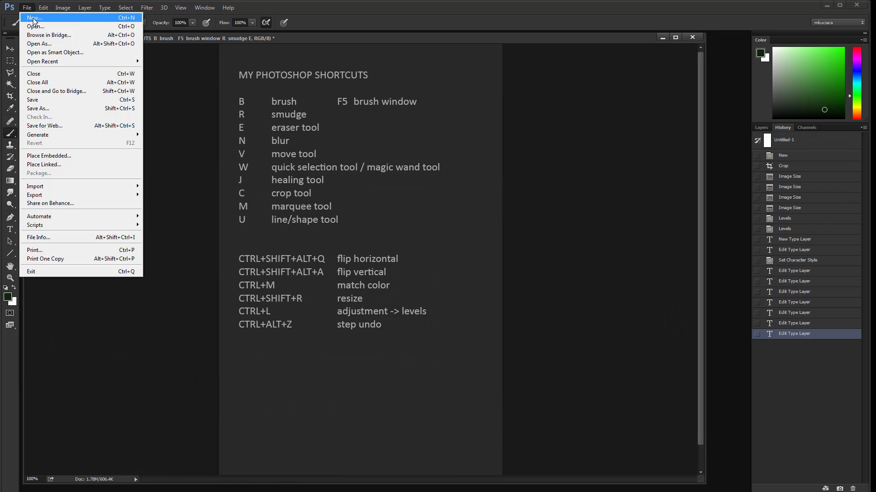
left_click(28, 17)
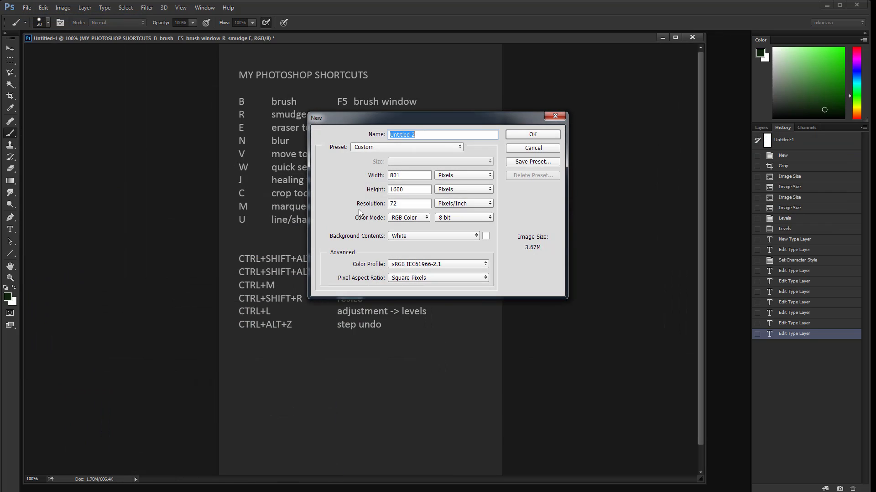
left_click(394, 175)
key("BackSpace")
type("150")
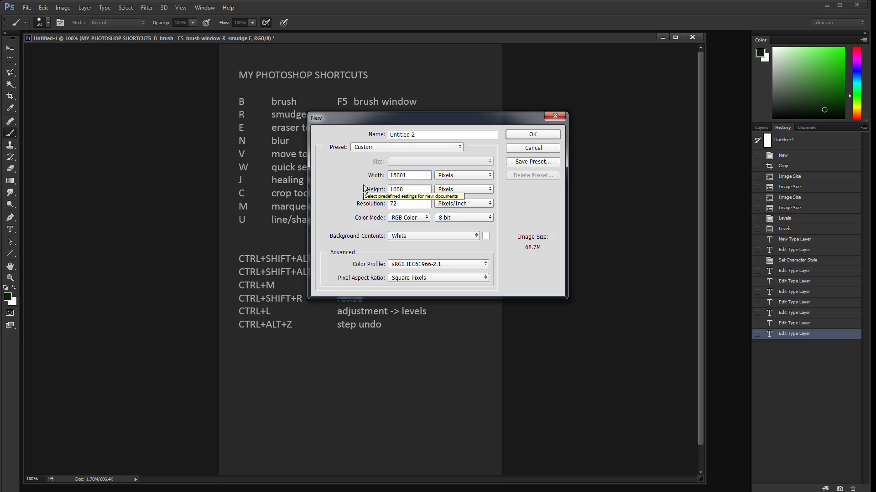
key("Right")
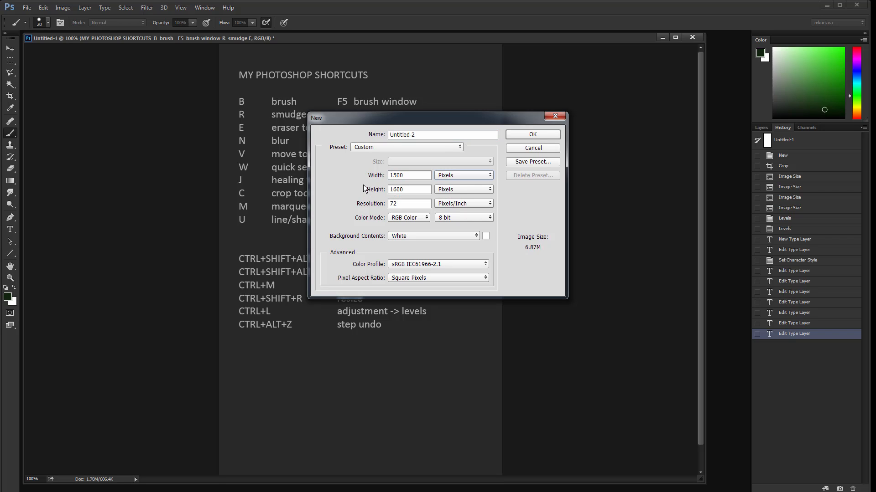
key("Tab")
type("89")
type("0")
key("Return")
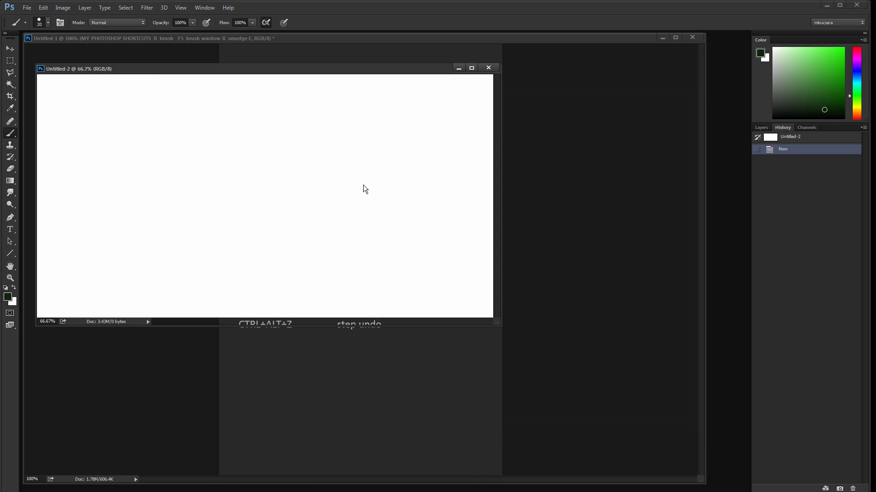
mouse_move(491, 322)
left_mouse_down()
mouse_move(578, 371)
mouse_move(664, 435)
left_mouse_up()
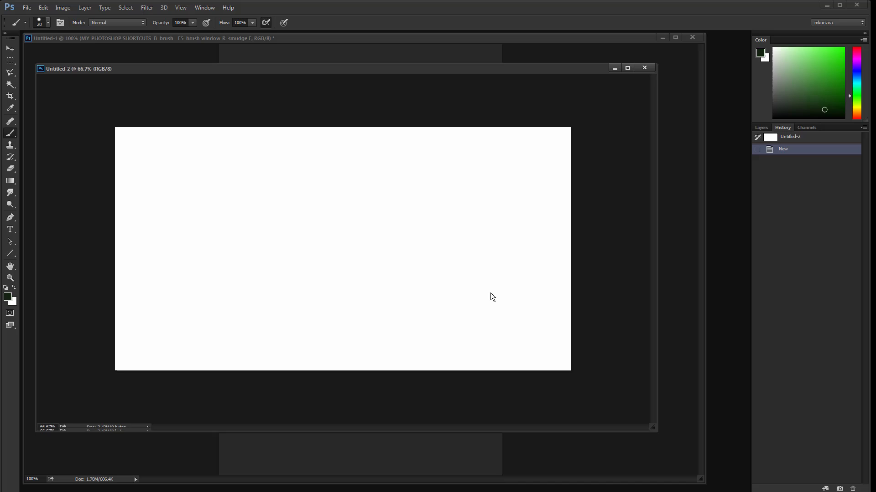
Step: Choose a textured 250 px brush preset, paint a test stroke near the canvas centre, and undo it
right_click(429, 250)
left_click(766, 375)
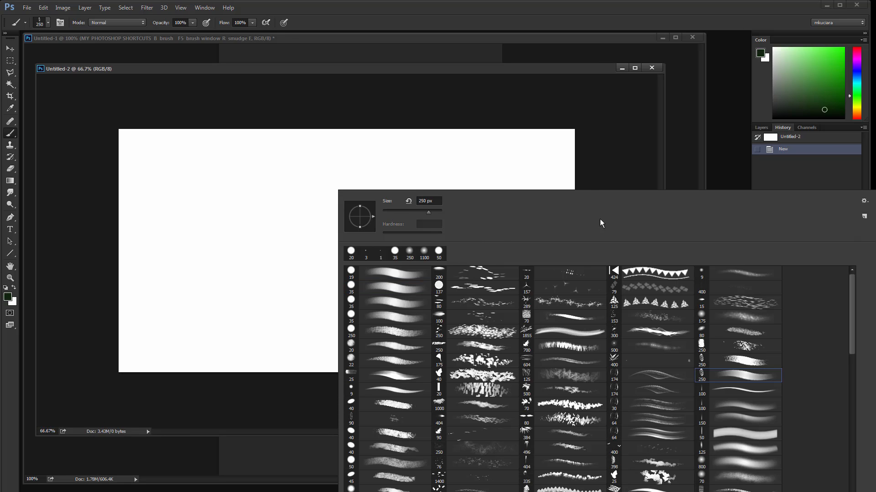
left_click(614, 153)
mouse_move(320, 240)
left_mouse_down()
mouse_move(302, 269)
mouse_move(370, 222)
mouse_move(296, 270)
mouse_move(370, 232)
left_mouse_up()
key("ctrl+z")
Step: Reset the colours to default black and white, and clear the test strokes by filling the canvas with white
key("d")
key("bracketright")
key("bracketright")
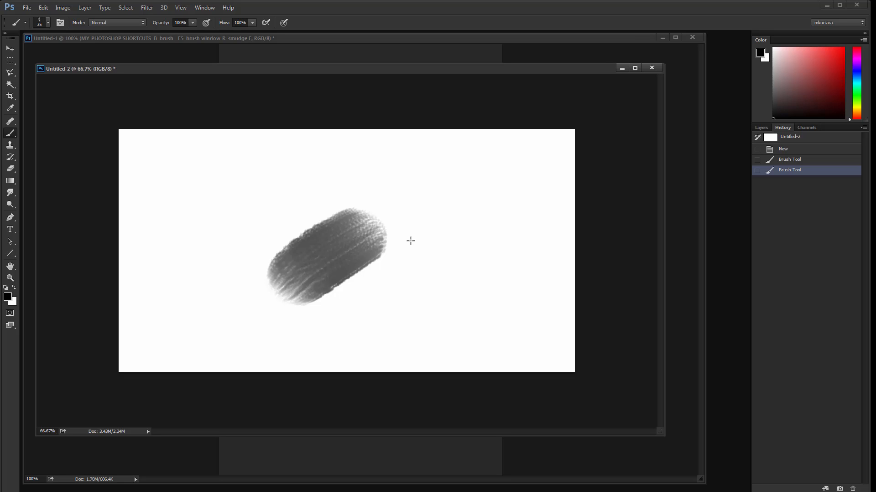
key("bracketright")
key("ctrl+BackSpace")
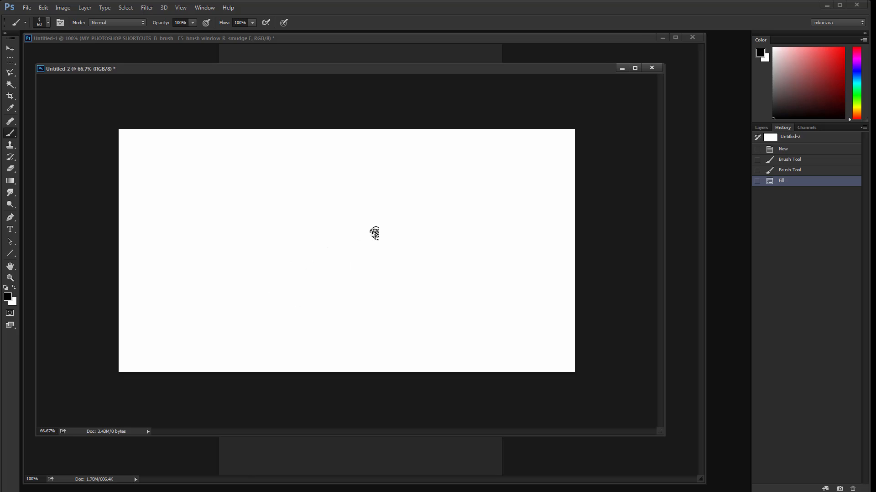
Step: Select the flat 50 px brush preset, enlarge it to 60 px, and paint a small black shape near the canvas centre
key("F5")
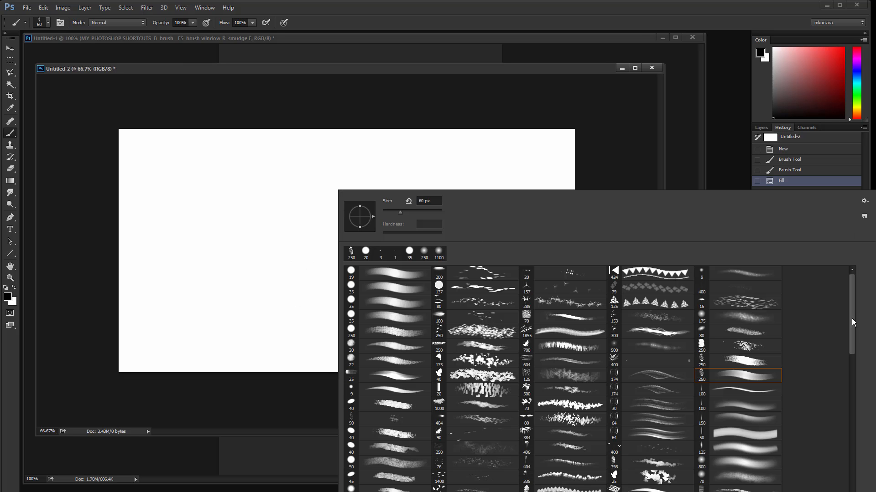
left_click_drag(854, 324, 854, 340)
left_click(741, 379)
left_click(595, 145)
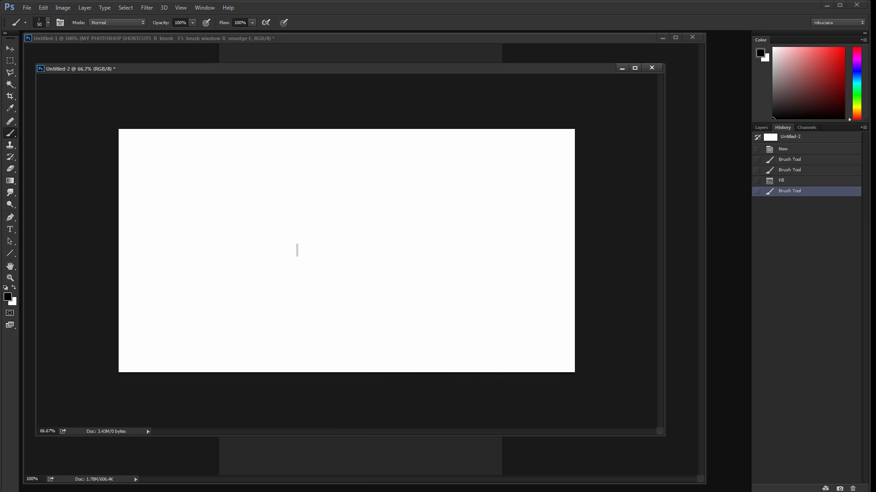
key("bracketright")
mouse_move(297, 250)
left_mouse_down()
mouse_move(329, 253)
mouse_move(325, 233)
left_mouse_up()
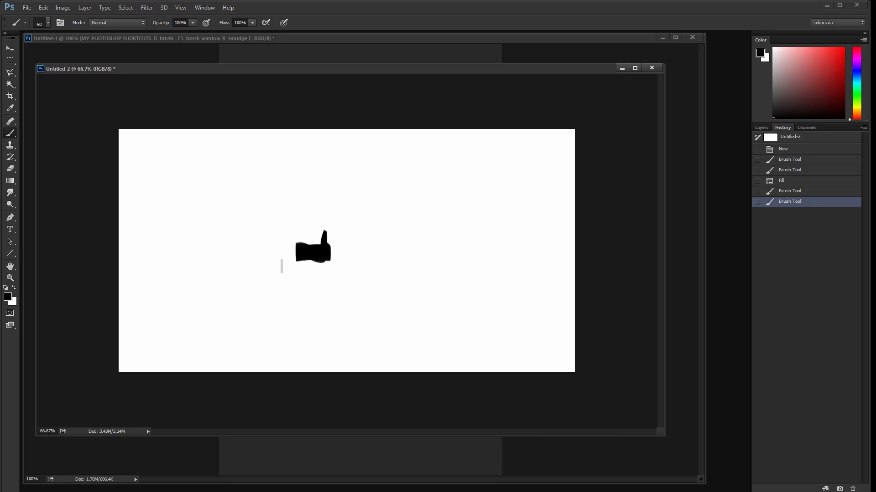
Step: Enlarge the brush to 100 px and paint a solid black ground with a rough skyline across the canvas's lower half
key("bracketright")
key("bracketright")
key("bracketright")
key("bracketright")
mouse_move(138, 283)
left_mouse_down()
mouse_move(292, 281)
mouse_move(279, 262)
mouse_move(313, 275)
mouse_move(317, 265)
mouse_move(300, 262)
mouse_move(353, 241)
mouse_move(352, 263)
mouse_move(387, 284)
mouse_move(404, 275)
mouse_move(432, 293)
left_mouse_up()
left_click_drag(435, 286, 449, 295)
left_click_drag(282, 315, 567, 303)
left_click_drag(566, 305, 107, 314)
left_click_drag(107, 315, 581, 322)
mouse_move(581, 322)
left_mouse_down()
mouse_move(95, 335)
mouse_move(526, 344)
mouse_move(332, 361)
mouse_move(488, 287)
mouse_move(451, 285)
mouse_move(509, 257)
mouse_move(526, 330)
mouse_move(235, 336)
mouse_move(162, 351)
left_mouse_up()
Step: Swap the foreground and background colours back and forth repeatedly, ending with white as the foreground
key("x")
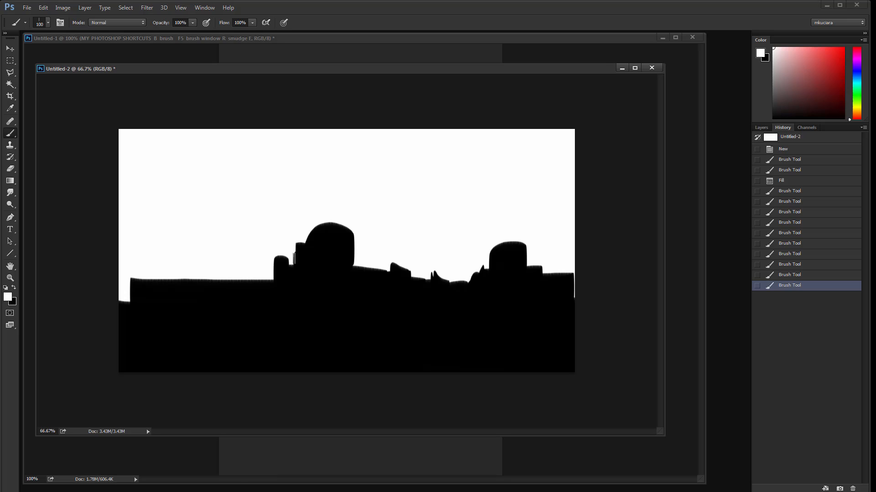
key("x")
key("x")
key("x")
key("x")
key("x")
key("x")
key("x")
key("x")
key("x")
Step: Open and dismiss the colour picker for the foreground and the background colour, and return to the Brush tool
left_click(8, 299)
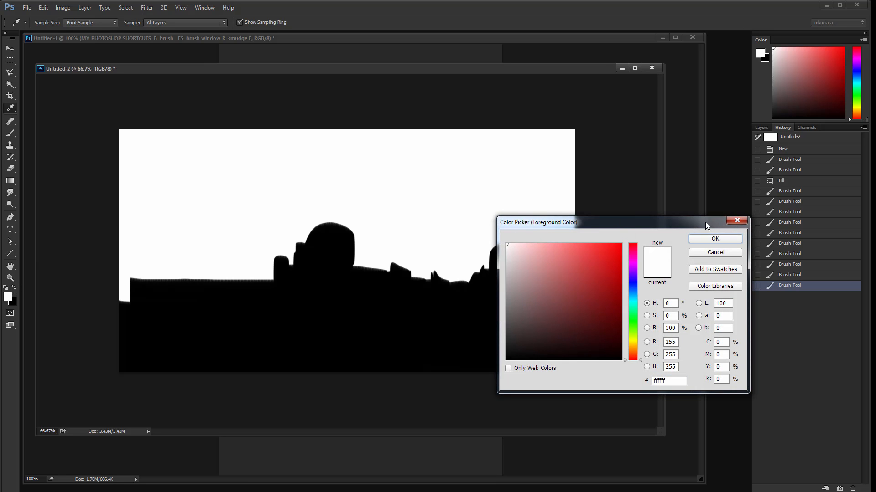
key("Return")
left_click(13, 303)
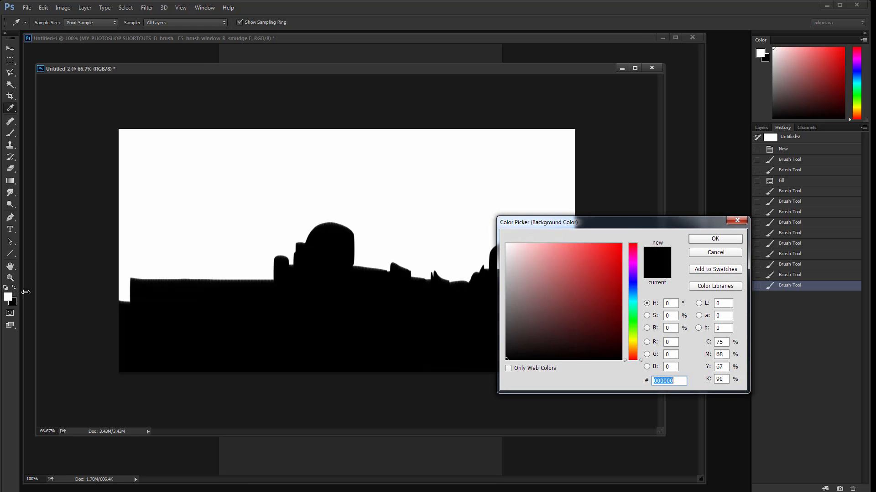
left_click(737, 221)
key("b")
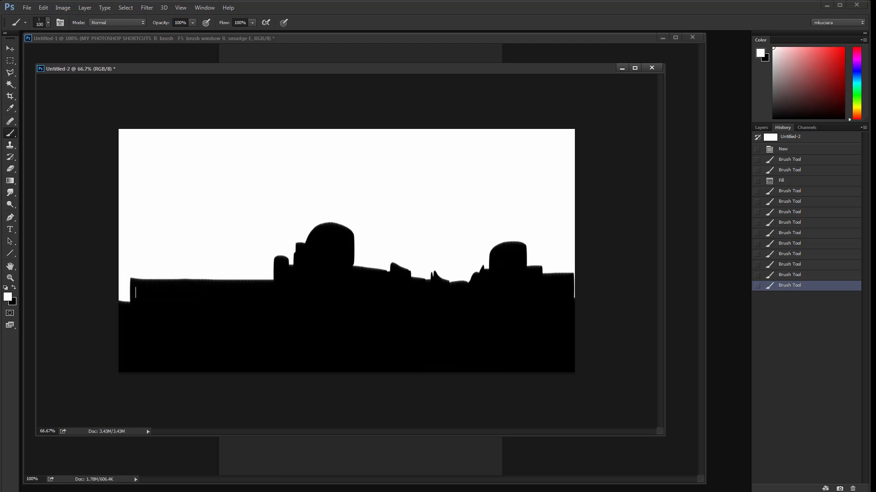
Step: Extend the ground's upper edge in black, carve the skyline with white strokes, and undo the last three strokes
key("x")
mouse_move(135, 292)
left_mouse_down()
mouse_move(156, 280)
mouse_move(143, 291)
mouse_move(148, 303)
mouse_move(134, 293)
mouse_move(195, 282)
mouse_move(157, 286)
mouse_move(287, 286)
mouse_move(137, 279)
mouse_move(310, 276)
mouse_move(131, 277)
mouse_move(570, 291)
left_mouse_up()
key("x")
mouse_move(189, 268)
left_mouse_down()
mouse_move(250, 251)
mouse_move(219, 254)
mouse_move(245, 257)
left_mouse_up()
mouse_move(258, 265)
left_mouse_down()
mouse_move(332, 244)
mouse_move(413, 262)
mouse_move(481, 224)
mouse_move(412, 239)
mouse_move(391, 270)
mouse_move(379, 265)
mouse_move(515, 259)
mouse_move(454, 265)
mouse_move(434, 254)
mouse_move(464, 266)
left_mouse_up()
key("ctrl+alt+z")
key("ctrl+alt+z")
key("ctrl+alt+z")
Step: Carve white gaps into the skyline between the two domed buildings to separate smaller structures
left_click(380, 273)
left_click(425, 271)
left_click(445, 272)
left_click(450, 272)
left_click(454, 273)
left_click(465, 273)
left_click_drag(467, 267, 474, 266)
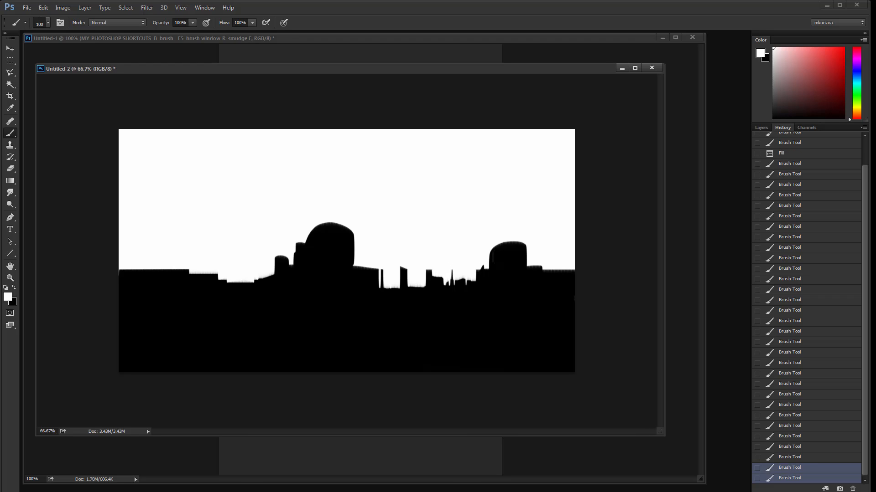
Step: Lower the skyline with white strokes near the right dome, at the canvas's right edge, and along the left stretch
left_click(486, 270)
left_click(551, 273)
left_click_drag(553, 273, 570, 273)
left_click(573, 272)
left_click_drag(193, 269, 210, 269)
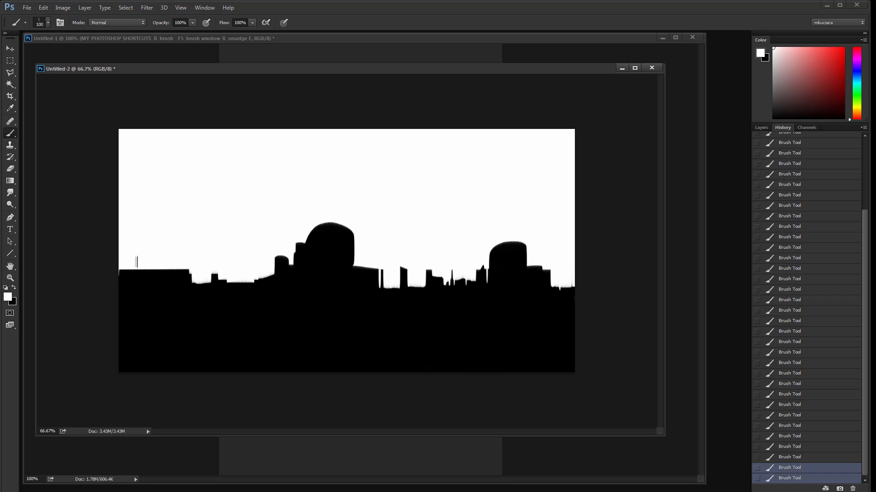
left_click_drag(120, 269, 179, 269)
Step: Outline a large cloud with a flat base over the right half of the sky, using black and a 15 px brush
key("bracketleft")
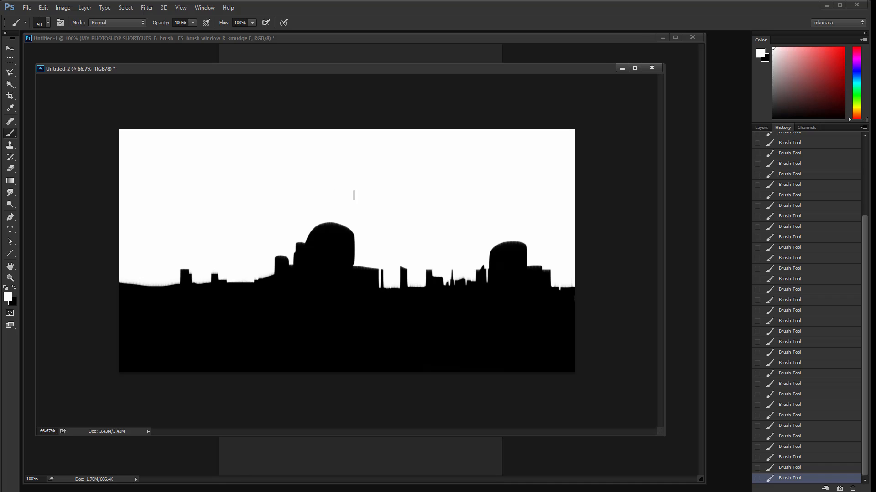
key("x")
mouse_move(380, 204)
left_mouse_down()
mouse_move(391, 182)
mouse_move(434, 168)
mouse_move(573, 171)
left_mouse_up()
key("ctrl+alt+z")
key("ctrl+alt+z")
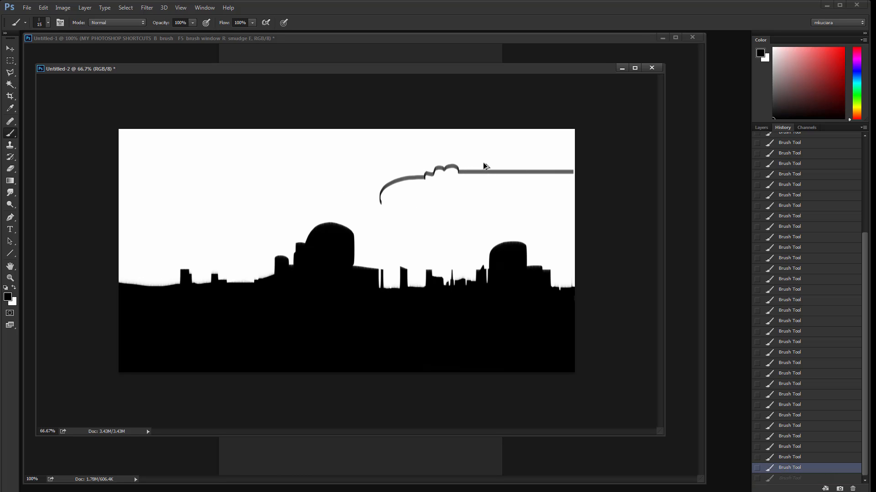
mouse_move(461, 170)
left_mouse_down()
mouse_move(481, 188)
mouse_move(547, 192)
left_mouse_up()
left_click_drag(395, 212, 574, 213)
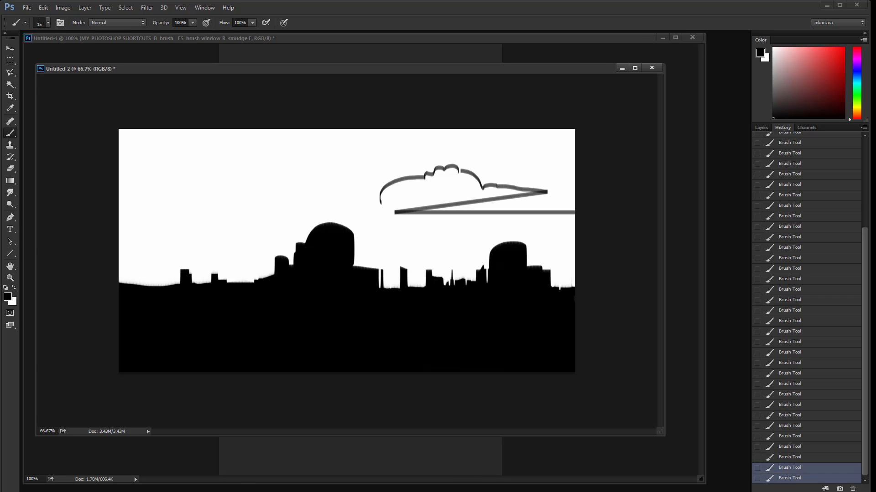
key("ctrl+alt+z")
left_click_drag(387, 211, 574, 211)
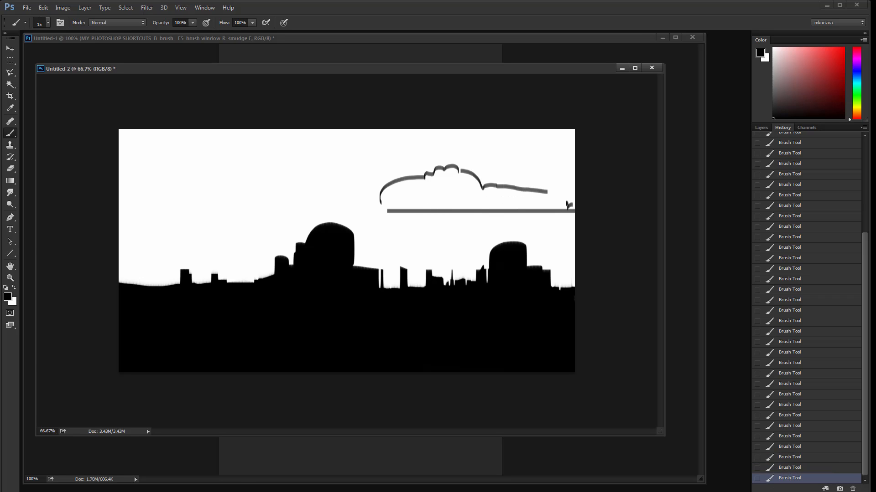
Step: Add short black marks above the large cloud's base line and small strokes extending it toward the dome
left_click_drag(485, 200, 485, 209)
left_click_drag(494, 204, 493, 210)
left_click(497, 207)
left_click(456, 211)
mouse_move(389, 211)
left_mouse_down()
mouse_move(374, 202)
mouse_move(354, 209)
left_mouse_up()
left_click(347, 211)
Step: Sketch a second cloud with a flat base line and small black marks in the left part of the sky
left_click_drag(181, 214, 161, 214)
mouse_move(153, 214)
left_mouse_down()
mouse_move(259, 215)
mouse_move(123, 226)
left_mouse_up()
left_click(227, 212)
left_click(258, 214)
left_click_drag(123, 226, 241, 226)
key("ctrl+alt+z")
key("ctrl+alt+z")
left_click_drag(143, 220, 280, 223)
key("ctrl+alt+z")
left_click_drag(279, 220, 288, 222)
Step: Sketch a small black cloud beside and above the right dome
left_click(454, 249)
left_click_drag(467, 247, 492, 246)
left_click(492, 247)
Step: Paint long horizontal white strokes across the black ground below the skyline
key("x")
left_click_drag(119, 305, 535, 305)
left_click_drag(262, 303, 535, 306)
left_click_drag(310, 307, 457, 314)
Step: Cover most of the right part of the white ground strokes with black
key("x")
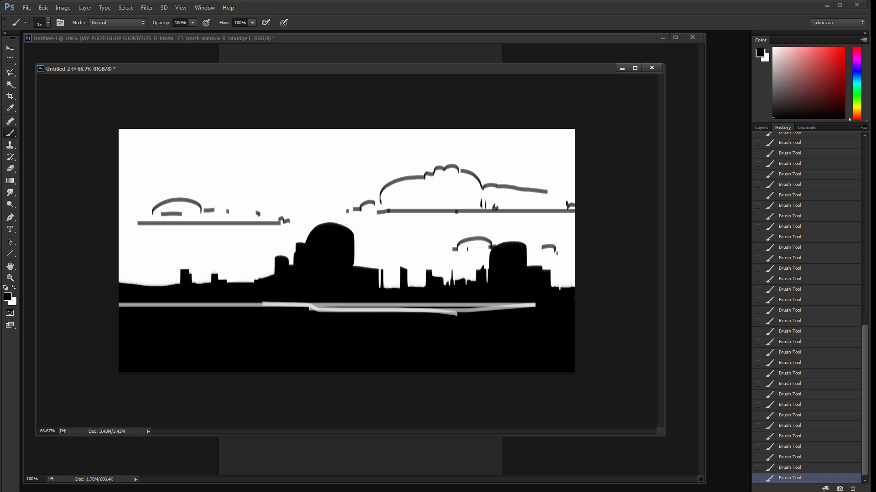
left_click_drag(310, 310, 494, 310)
left_click_drag(378, 314, 485, 314)
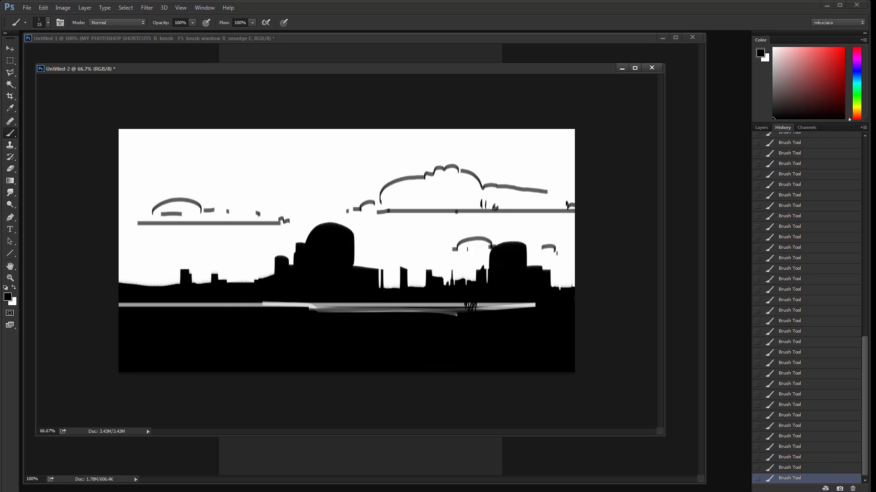
left_click_drag(480, 303, 481, 312)
mouse_move(492, 303)
left_mouse_down()
mouse_move(493, 310)
mouse_move(535, 306)
mouse_move(431, 311)
left_mouse_up()
left_click_drag(496, 309, 337, 308)
left_click_drag(396, 307, 322, 308)
Step: Toggle between black and white as the foreground colour several times, ending on white
key("x")
key("x")
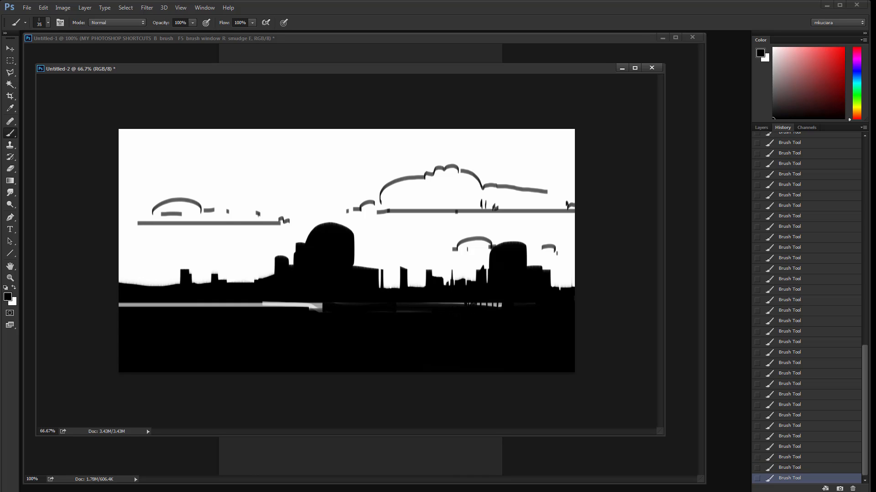
key("x")
key("x")
key("x")
key("x")
key("x")
Step: Switch to the shortcuts document and add the entry "[ - size of a brush" below the line/shape tool entry
left_click(94, 457)
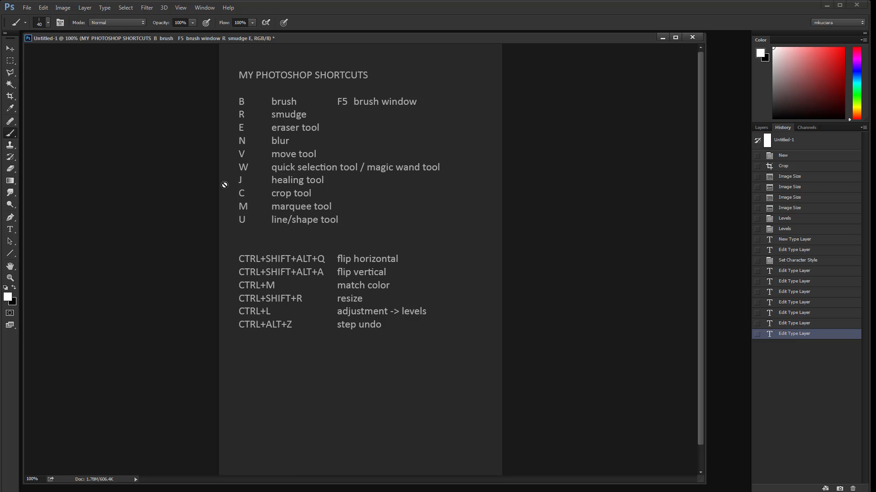
key("t")
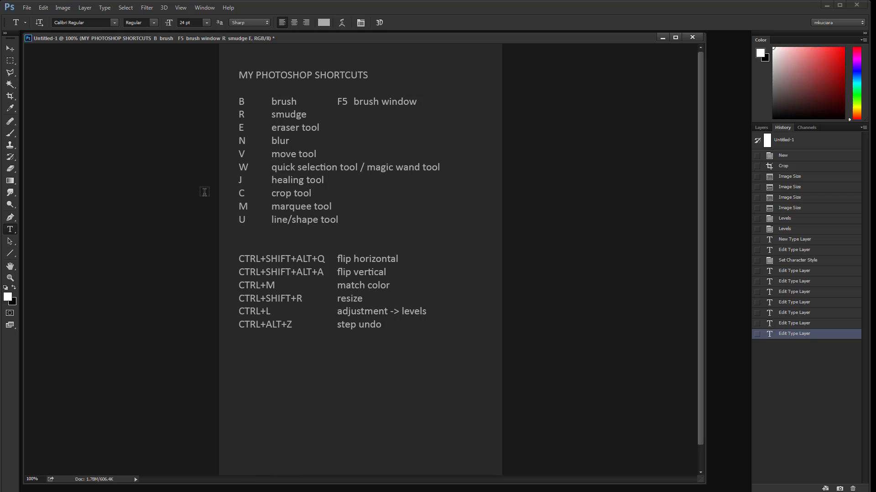
left_click(336, 220)
key("Return")
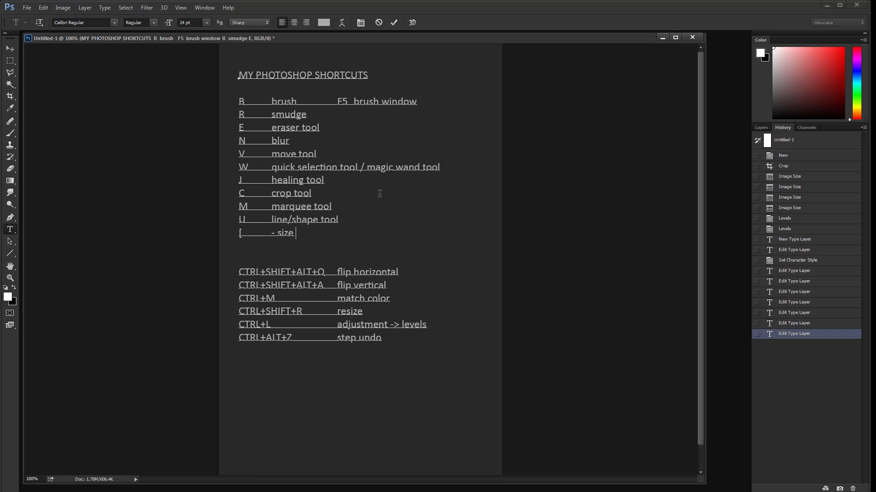
type("pf")
key("Return")
Step: Add the entry "] + size of a brush" on the following line, commit the text, and activate the Move tool
type("]     ")
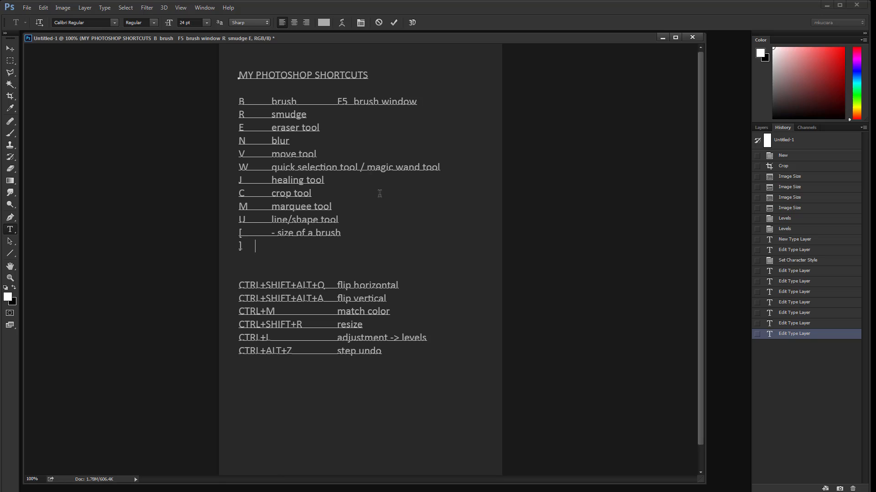
type("+ ")
type("size o")
key("BackSpace")
type("ize of a brush")
key("ctrl+Return")
key("v")
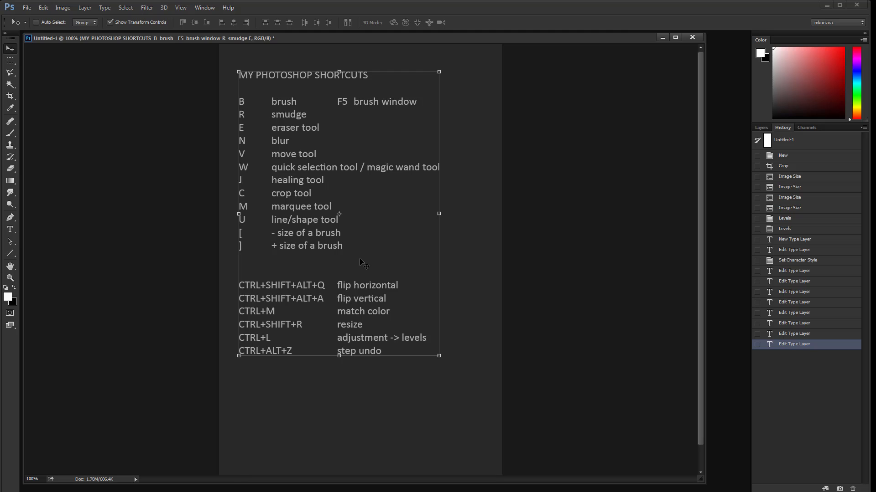
Step: Return to the skyline painting and add white details below the central dome and a black block on its right side
key("b")
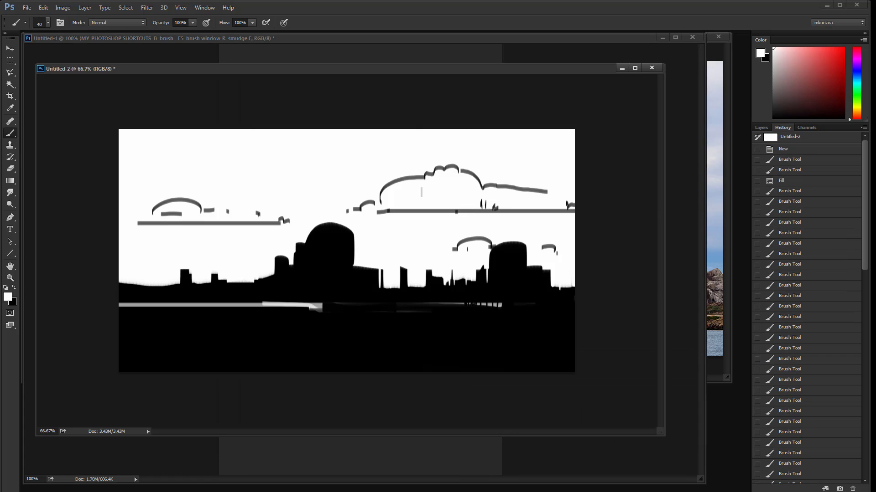
mouse_move(314, 308)
left_mouse_down()
mouse_move(325, 294)
mouse_move(341, 302)
mouse_move(305, 307)
mouse_move(340, 299)
left_mouse_up()
key("x")
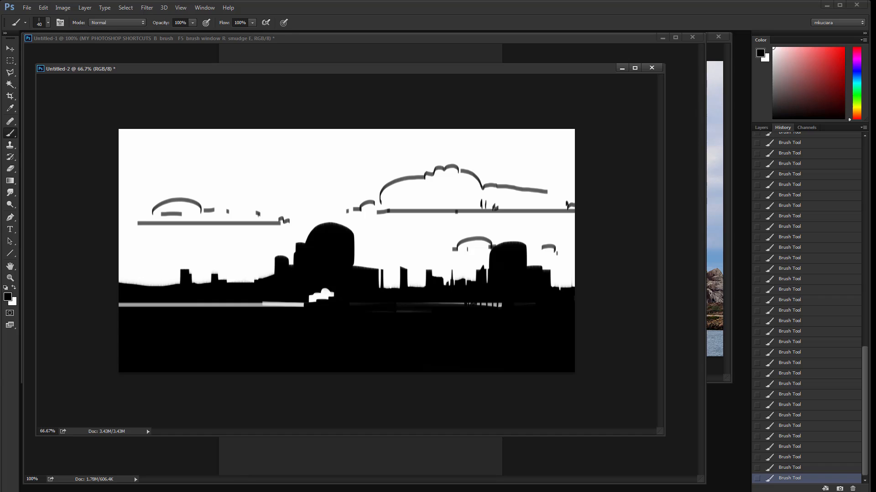
key("x")
mouse_move(310, 259)
left_mouse_down()
mouse_move(346, 259)
mouse_move(312, 277)
mouse_move(323, 255)
mouse_move(314, 274)
mouse_move(347, 259)
mouse_move(311, 259)
left_mouse_up()
key("x")
mouse_move(350, 257)
left_mouse_down()
mouse_move(350, 267)
mouse_move(372, 262)
left_mouse_up()
Step: Reshape the skyline, cutting away the central dome's top, left ground and right edge in white and filling other areas in black
key("x")
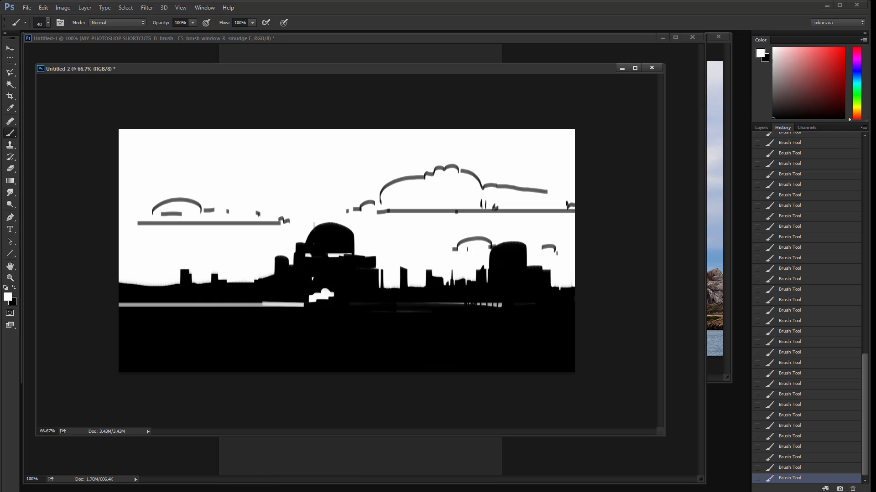
left_click_drag(312, 227, 354, 233)
mouse_move(381, 263)
left_mouse_down()
mouse_move(380, 276)
mouse_move(264, 305)
left_mouse_up()
key("x")
left_click_drag(396, 304, 534, 303)
mouse_move(263, 305)
left_mouse_down()
mouse_move(218, 305)
mouse_move(197, 282)
mouse_move(147, 283)
mouse_move(217, 274)
left_mouse_up()
key("x")
mouse_move(120, 288)
left_mouse_down()
mouse_move(232, 289)
mouse_move(220, 292)
left_mouse_up()
left_click_drag(557, 291, 574, 296)
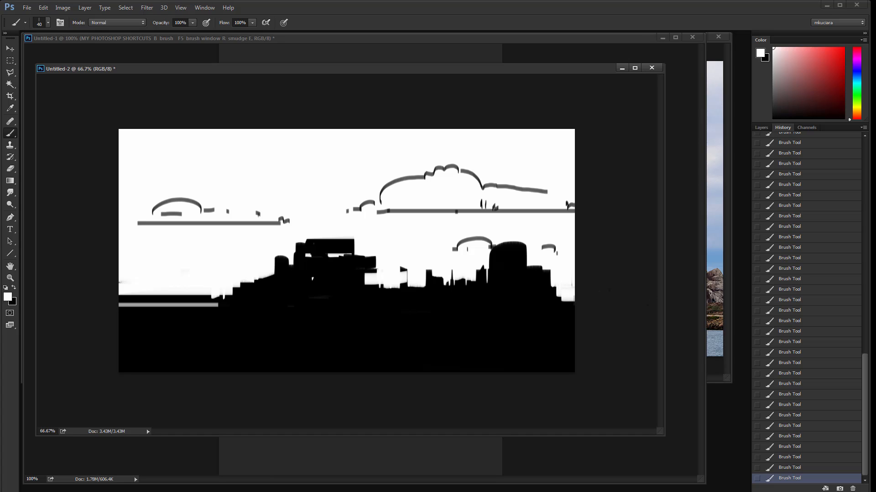
Step: Paint a tall black tower with a curved left flank and pointed top rising above the central building
key("x")
mouse_move(219, 299)
left_mouse_down()
mouse_move(299, 232)
mouse_move(306, 222)
mouse_move(297, 227)
mouse_move(298, 194)
mouse_move(319, 223)
mouse_move(297, 181)
left_mouse_up()
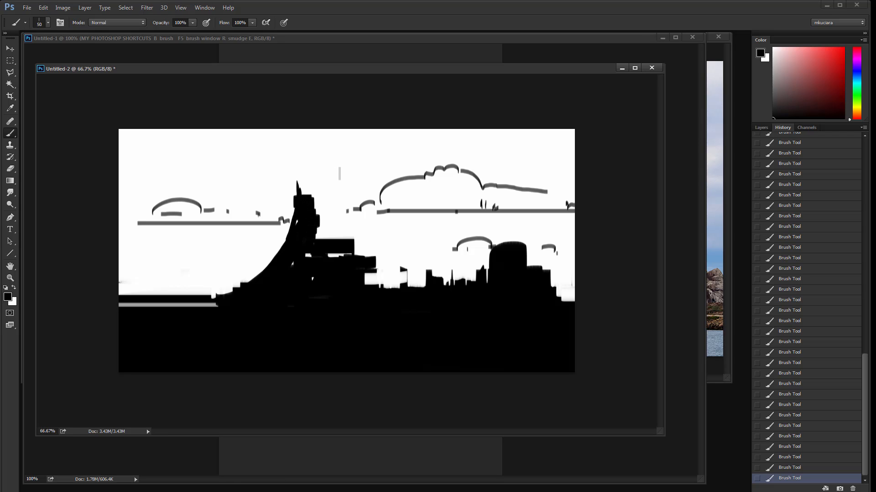
Step: Enlarge the brush to 250 px and bulk up the central tower, its sloping flanks and the ground beside it in black
key("bracketright")
key("bracketright")
key("bracketright")
key("bracketright")
key("bracketright")
key("bracketright")
key("bracketright")
mouse_move(294, 170)
left_mouse_down()
mouse_move(318, 169)
mouse_move(319, 184)
left_mouse_up()
left_click_drag(348, 216, 328, 216)
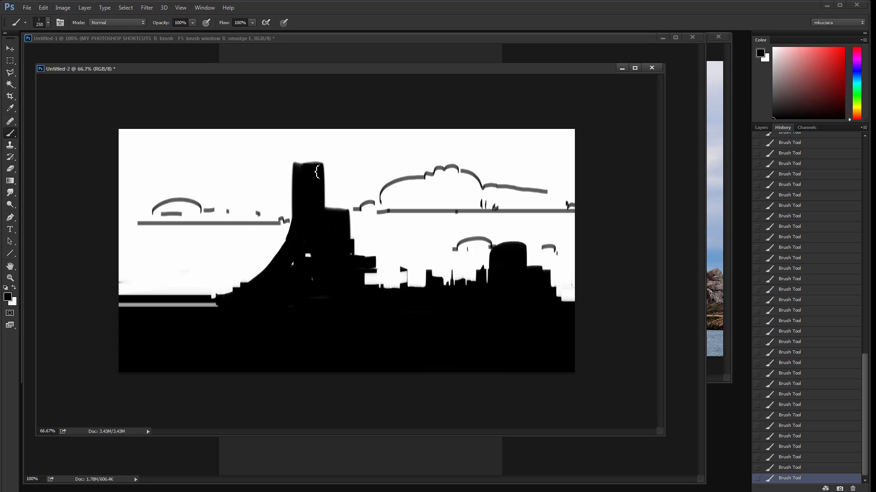
left_click_drag(318, 170, 325, 167)
left_click_drag(338, 215, 370, 278)
mouse_move(305, 246)
left_mouse_down()
mouse_move(254, 284)
mouse_move(278, 269)
mouse_move(197, 281)
mouse_move(201, 250)
mouse_move(121, 249)
mouse_move(159, 253)
mouse_move(218, 297)
left_mouse_up()
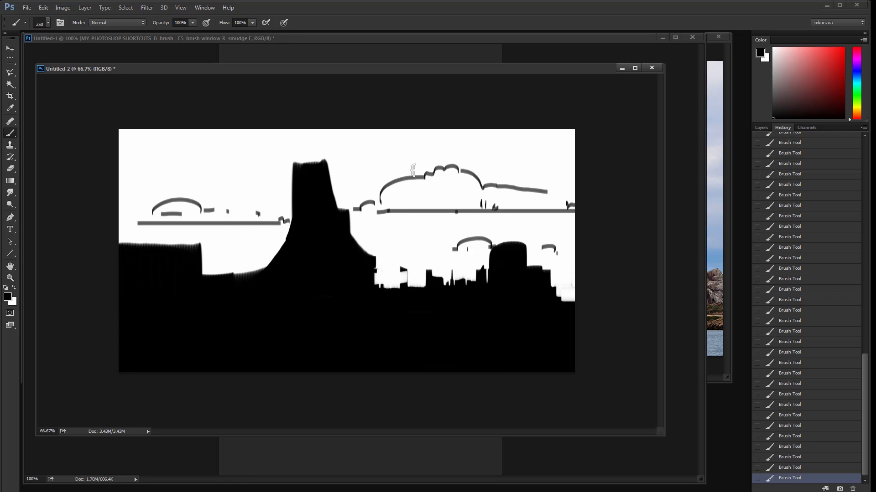
Step: Reduce the brush to 70 px and add a thin spike and black low buildings between the tower and the dome
key("bracketleft")
key("bracketleft")
key("bracketleft")
key("bracketleft")
key("bracketleft")
key("bracketleft")
key("bracketleft")
key("bracketleft")
mouse_move(347, 192)
left_mouse_down()
mouse_move(393, 285)
mouse_move(433, 274)
mouse_move(403, 267)
mouse_move(444, 282)
mouse_move(379, 279)
left_mouse_up()
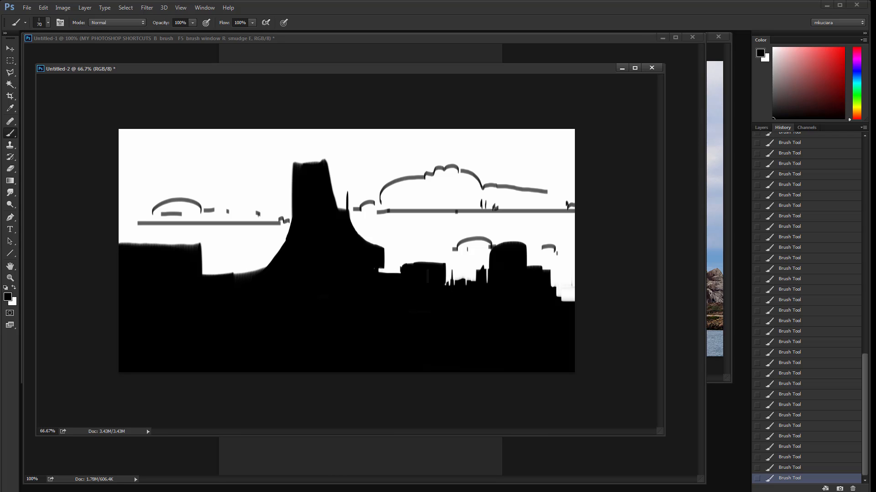
mouse_move(447, 272)
left_mouse_down()
mouse_move(452, 283)
mouse_move(416, 272)
mouse_move(457, 276)
left_mouse_up()
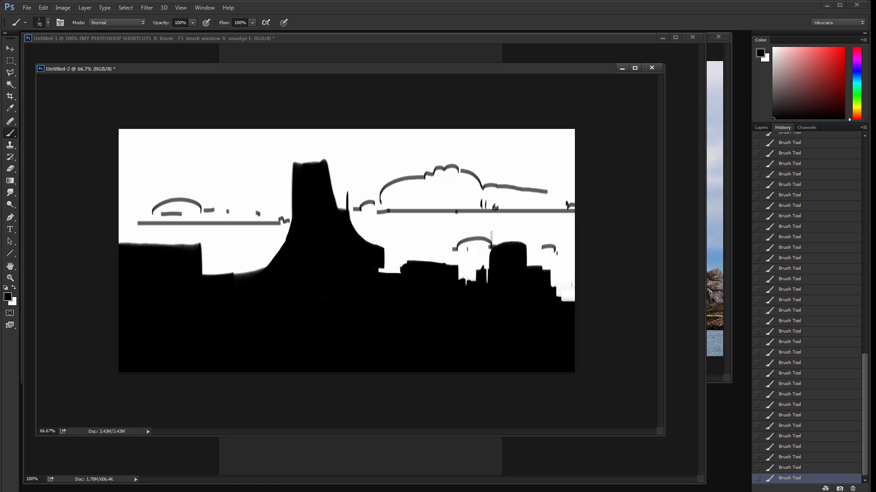
Step: Swap between black and white while covering the sky and tower top with a broad black band across the canvas
key("x")
mouse_move(346, 194)
left_mouse_down()
mouse_move(374, 208)
mouse_move(488, 210)
left_mouse_up()
key("x")
mouse_move(344, 196)
left_mouse_down()
mouse_move(570, 197)
mouse_move(347, 192)
mouse_move(367, 183)
mouse_move(381, 191)
mouse_move(571, 192)
left_mouse_up()
mouse_move(572, 192)
left_mouse_down()
mouse_move(331, 187)
mouse_move(541, 184)
left_mouse_up()
mouse_move(337, 175)
left_mouse_down()
mouse_move(586, 177)
mouse_move(396, 168)
mouse_move(524, 159)
mouse_move(164, 175)
mouse_move(370, 152)
left_mouse_up()
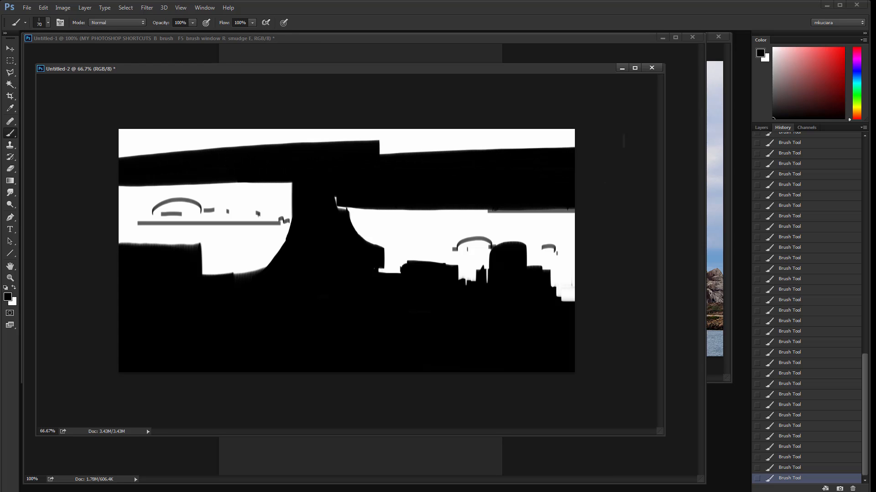
mouse_move(623, 141)
left_mouse_down()
mouse_move(207, 143)
mouse_move(342, 139)
mouse_move(193, 175)
mouse_move(384, 181)
mouse_move(292, 194)
mouse_move(130, 169)
left_mouse_up()
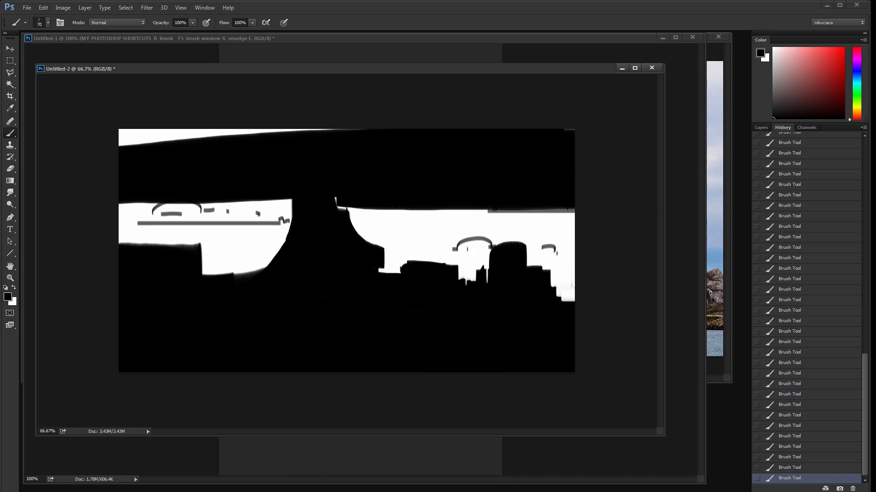
Step: Clean up the black band's lower edge and the gap beside the tower in white, reshaping the tower's right flank in black
key("x")
mouse_move(344, 204)
left_mouse_down()
mouse_move(503, 216)
mouse_move(568, 208)
left_mouse_up()
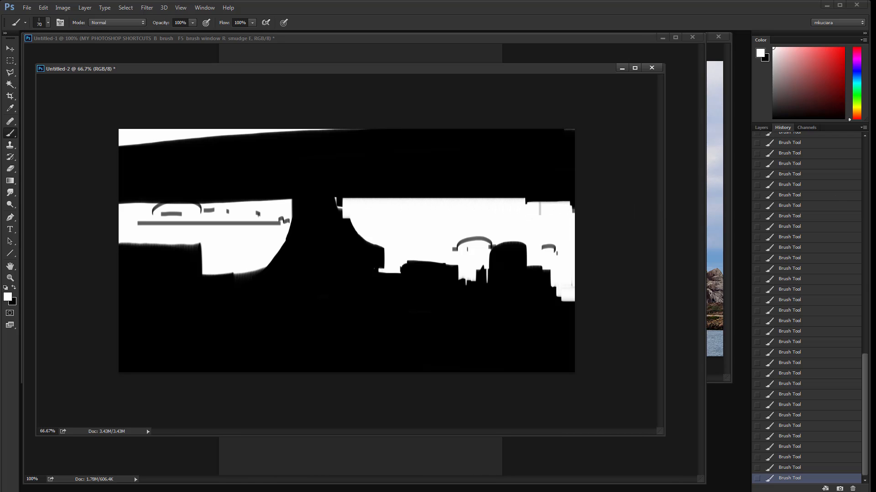
key("x")
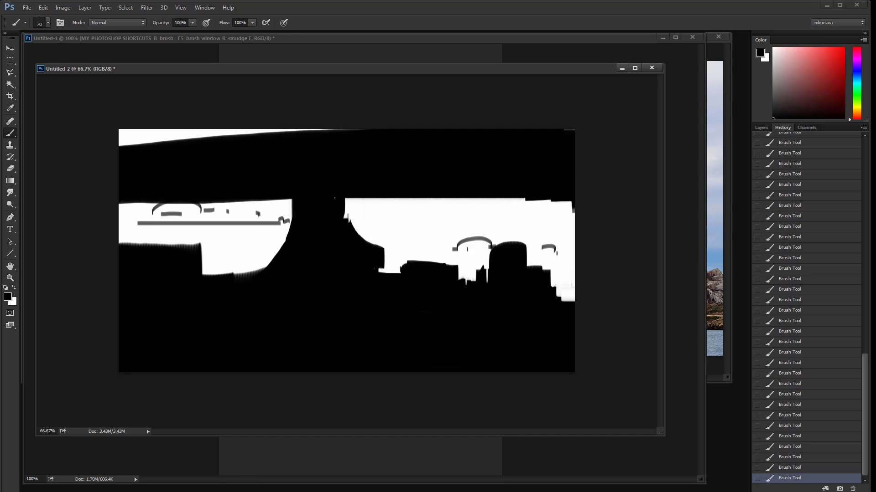
left_click_drag(345, 205, 357, 229)
left_click_drag(383, 262, 393, 266)
key("x")
mouse_move(390, 271)
left_mouse_down()
mouse_move(372, 252)
mouse_move(406, 252)
left_mouse_up()
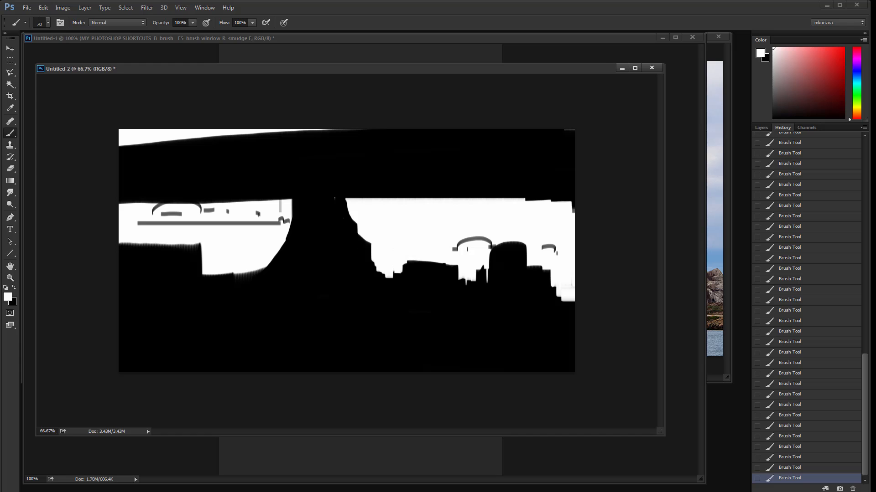
left_click(185, 9)
left_click(160, 17)
left_click(66, 9)
mouse_move(125, 7)
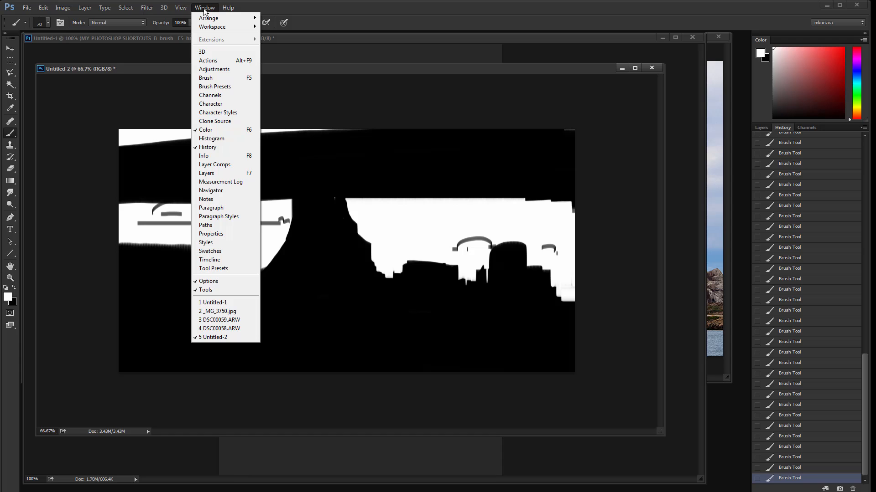
left_click(324, 25)
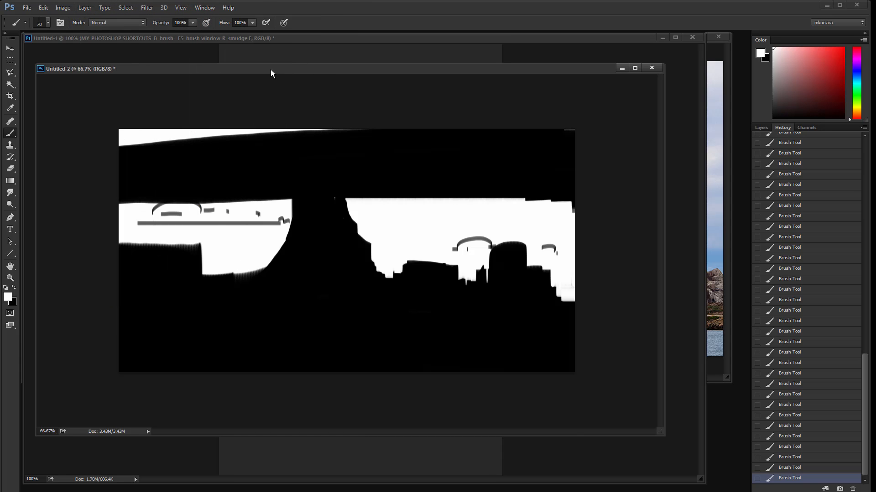
left_click(49, 23)
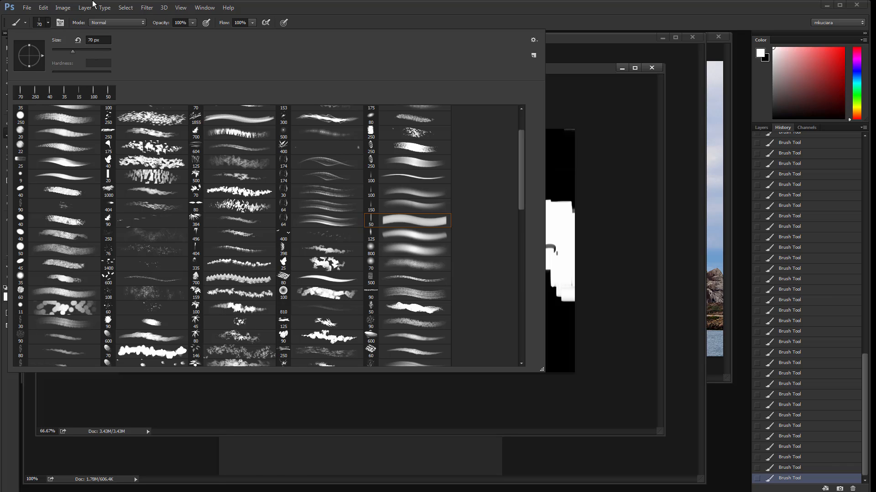
double_click(410, 190)
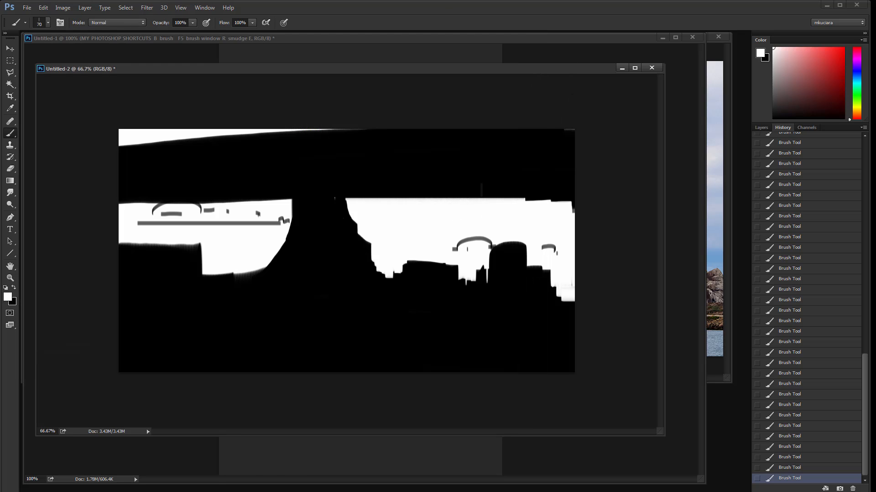
Step: Enlarge the brush to 200 px, then resize it directly on the canvas to 119 px
key("bracketleft")
key("bracketleft")
key("bracketright")
key("bracketright")
key("bracketright")
key("bracketright")
key("bracketright")
left_click(440, 230, "alt")
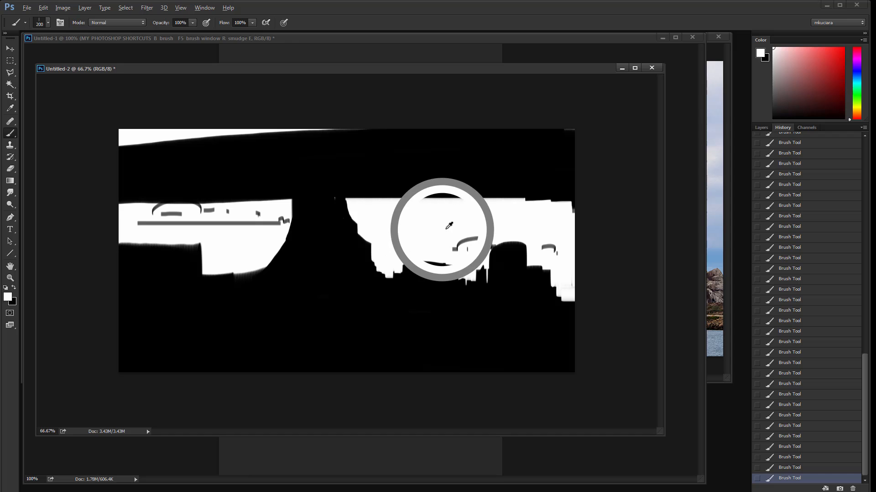
mouse_move(432, 229)
left_mouse_down()
mouse_move(409, 241)
mouse_move(446, 229)
mouse_move(388, 255)
mouse_move(411, 244)
mouse_move(292, 330)
mouse_move(456, 216)
left_mouse_up()
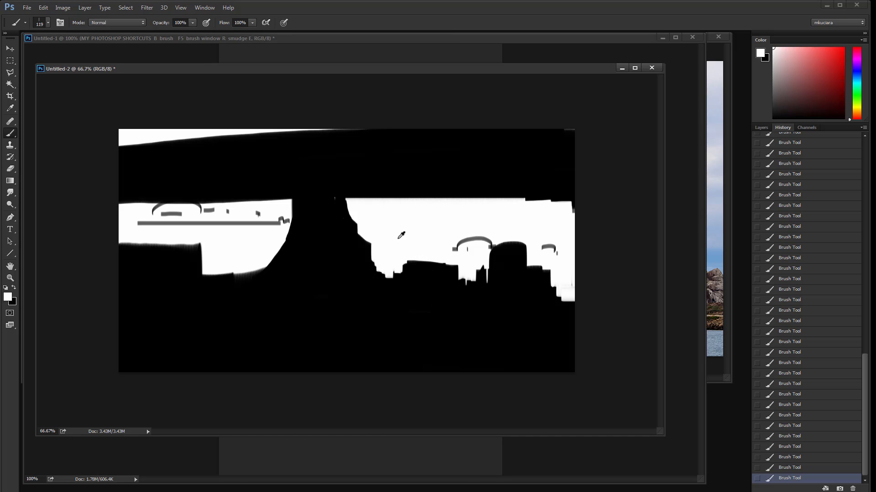
Step: Paint out the small cloud and uneven rooftops right of the central tower in white, reducing the brush for the finer areas
mouse_move(403, 236)
left_mouse_down()
mouse_move(511, 214)
mouse_move(379, 249)
mouse_move(401, 237)
mouse_move(430, 242)
mouse_move(410, 255)
left_mouse_up()
mouse_move(314, 274)
left_mouse_down()
mouse_move(409, 251)
mouse_move(438, 270)
left_mouse_up()
left_click(438, 249)
key("ctrl+z")
mouse_move(460, 231)
left_mouse_down()
mouse_move(402, 243)
mouse_move(314, 299)
left_mouse_up()
left_click_drag(471, 241, 464, 254)
key("bracketleft")
key("bracketleft")
key("bracketleft")
key("bracketleft")
mouse_move(461, 242)
left_mouse_down()
mouse_move(492, 245)
mouse_move(495, 260)
mouse_move(498, 247)
mouse_move(517, 245)
mouse_move(466, 283)
mouse_move(459, 273)
left_mouse_up()
Step: Fill the low skyline beside the dome and the slope at the canvas's right edge in black
key("x")
mouse_move(399, 275)
left_mouse_down()
mouse_move(377, 264)
mouse_move(458, 264)
left_mouse_up()
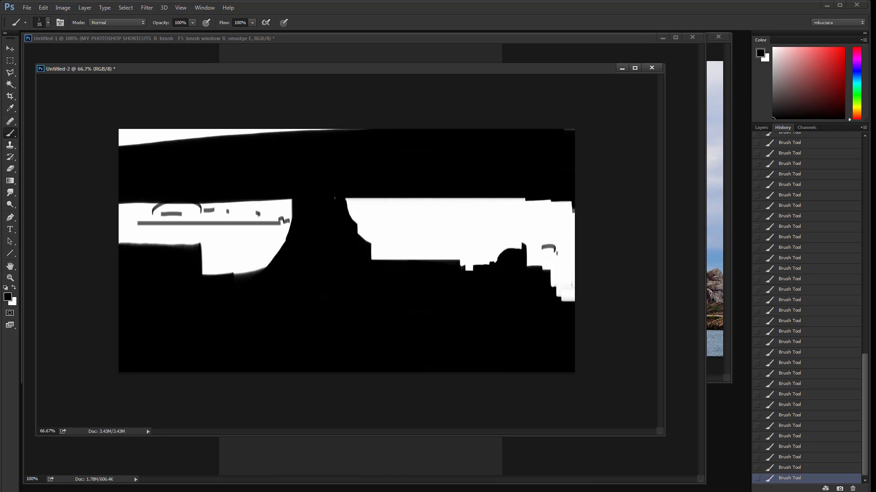
mouse_move(545, 273)
left_mouse_down()
mouse_move(563, 295)
mouse_move(559, 279)
left_mouse_up()
Step: Swap the foreground colour to white and resize the brush directly on the canvas to 15 px
key("x")
mouse_move(432, 214)
left_mouse_down()
mouse_move(395, 231)
mouse_move(436, 222)
left_mouse_up()
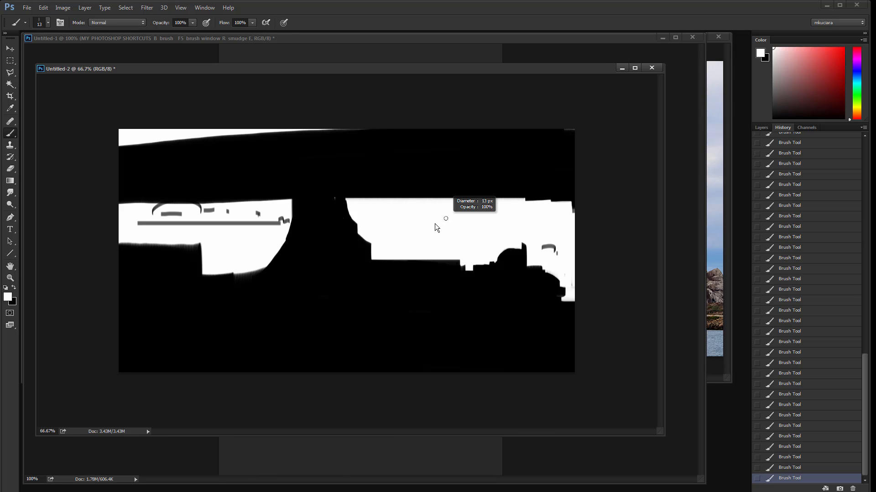
left_click_drag(435, 225, 443, 219)
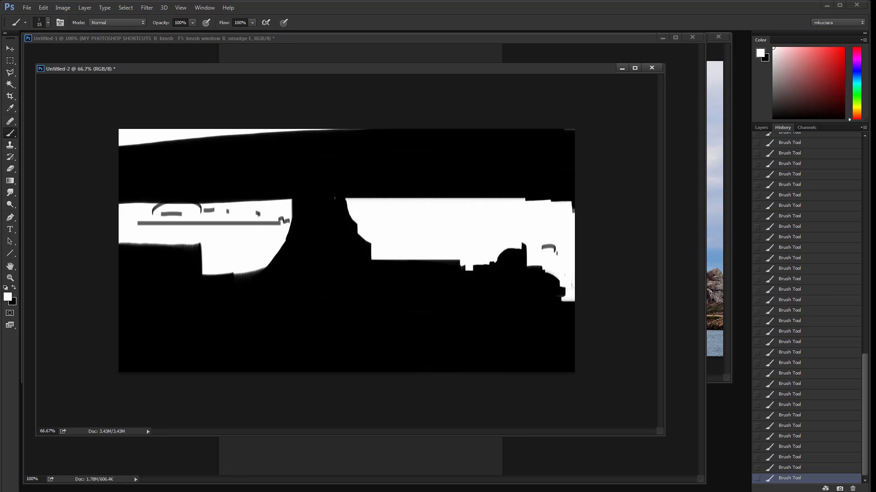
Step: Set the brush size to 10 px for close-up work on the skyline
key("ctrl+plus")
key("ctrl+plus")
key("ctrl+plus")
key("ctrl+plus")
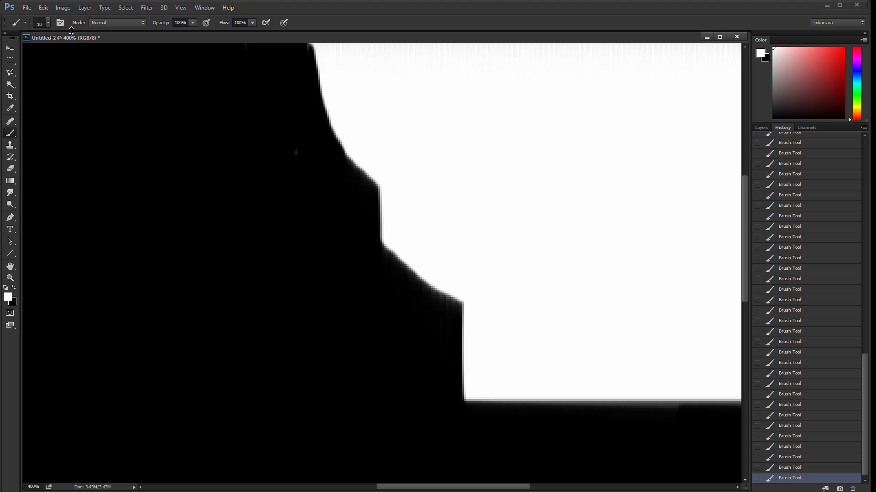
left_click(39, 21)
left_click(87, 40)
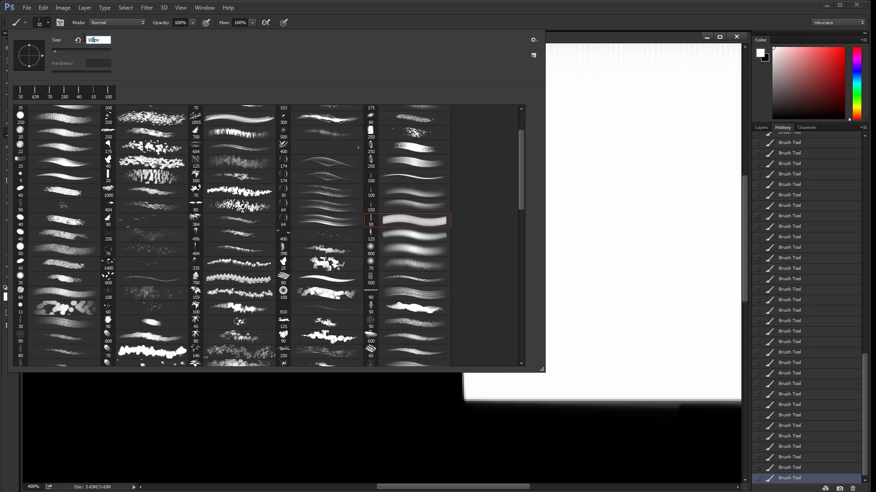
key("Return")
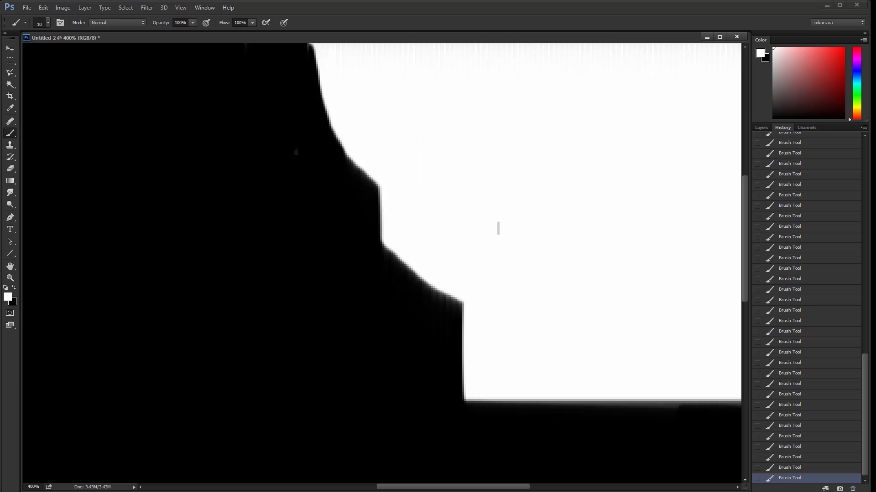
Step: Return the painting to 66.7% magnification and enlarge its window so the whole canvas has a margin
key("ctrl+minus")
key("ctrl+minus")
key("ctrl+minus")
key("ctrl+minus")
key("ctrl+minus")
key("ctrl+plus")
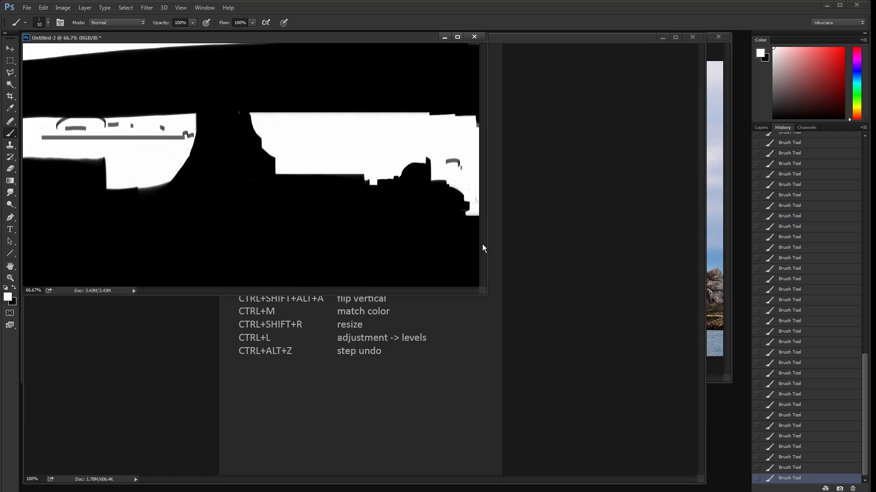
left_click_drag(478, 295, 585, 378)
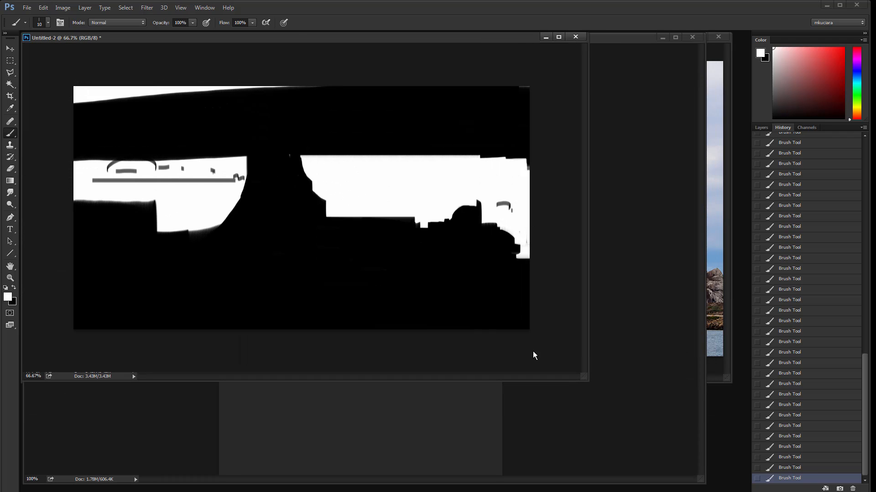
Step: Bring the shortcuts list document forward at 100% magnification and widen its window
left_click(481, 405)
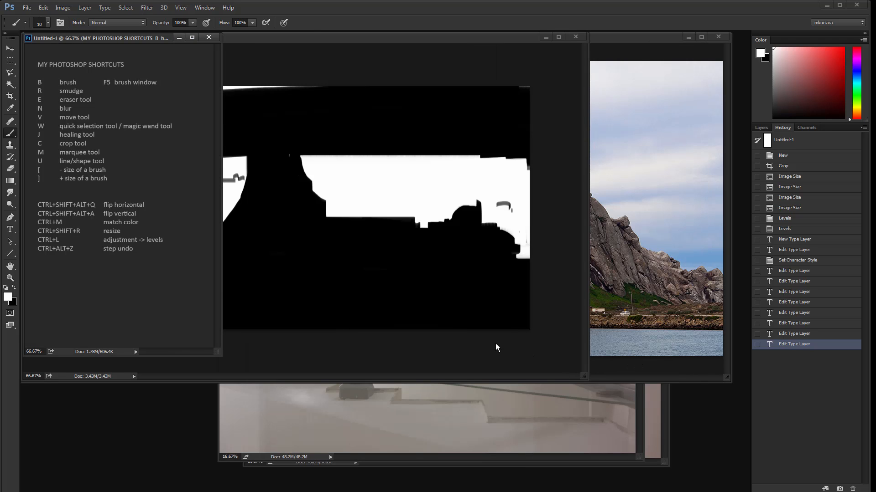
key("ctrl+plus")
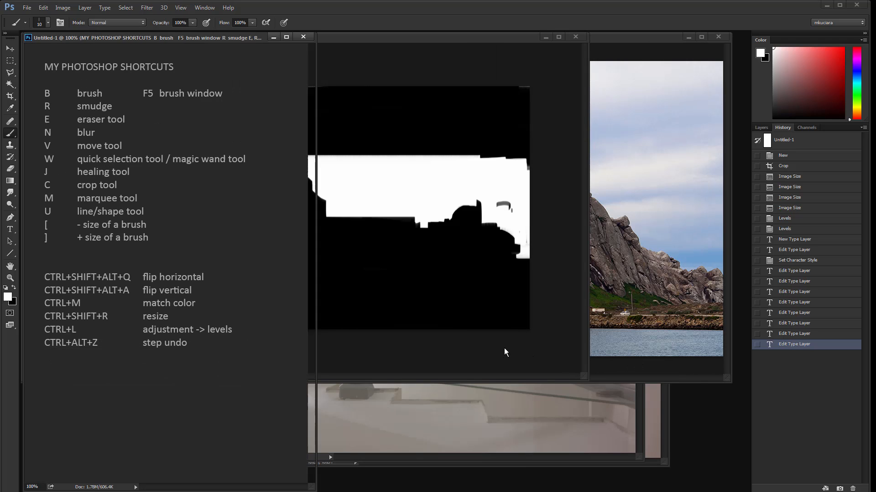
left_click(354, 360)
left_click_drag(316, 409, 422, 409)
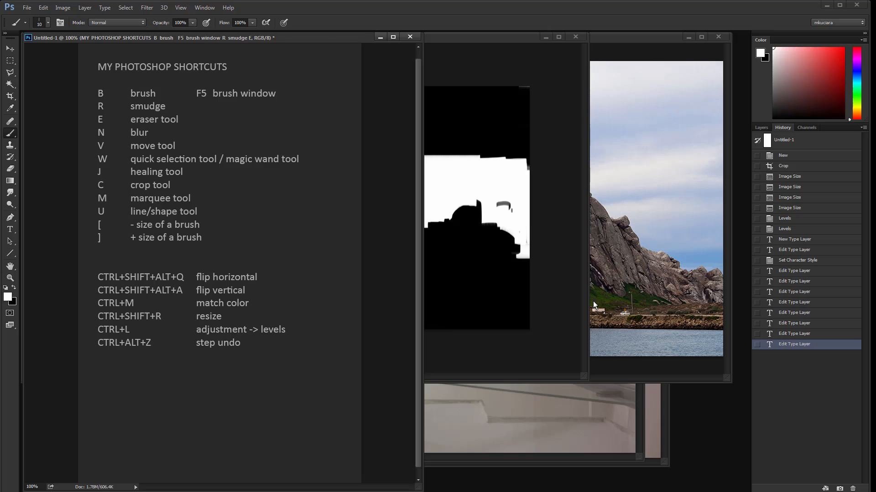
Step: Return to the skyline painting and review its recorded history from the first brush stroke to the latest
left_click(564, 314)
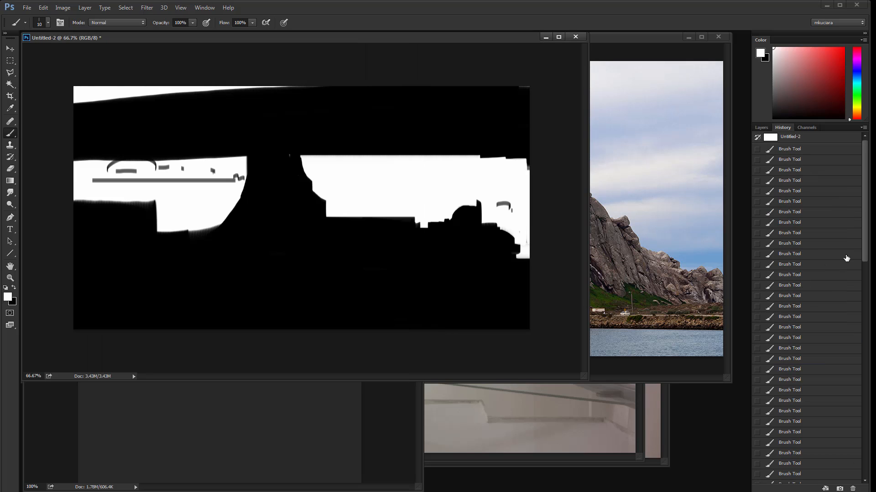
scroll(866, 277, "down", 3)
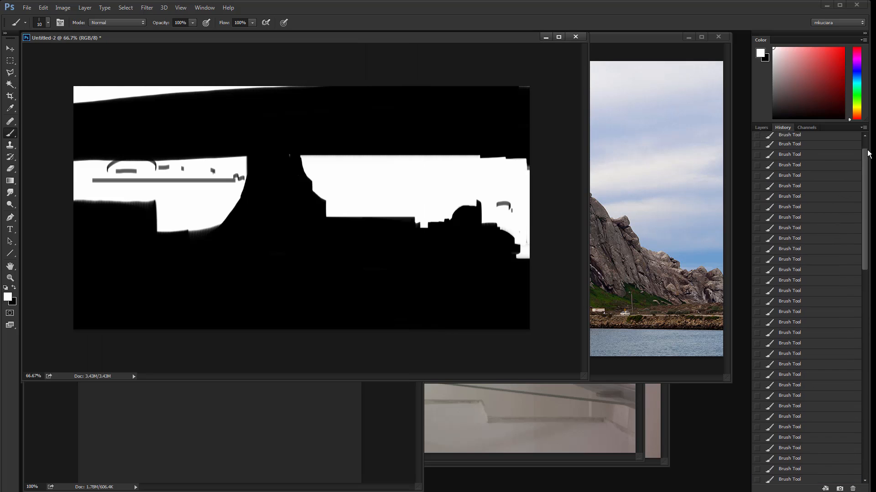
mouse_move(867, 211)
left_mouse_down()
mouse_move(866, 419)
mouse_move(868, 183)
mouse_move(866, 401)
left_mouse_up()
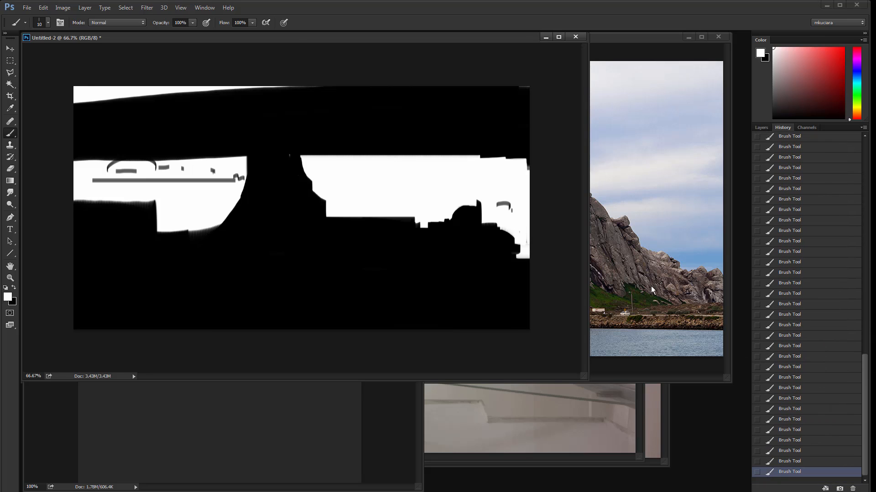
Step: Open the Performance preferences and examine the History States and memory usage settings
left_click(43, 7)
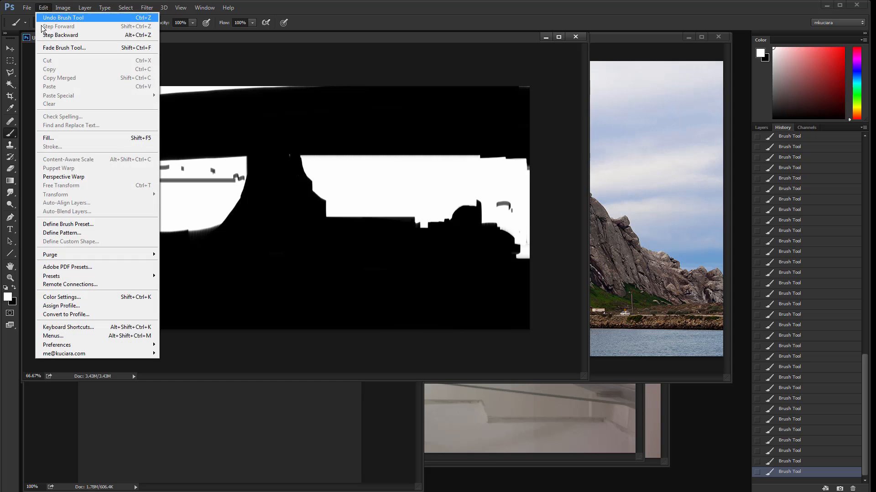
mouse_move(114, 345)
left_click(198, 345)
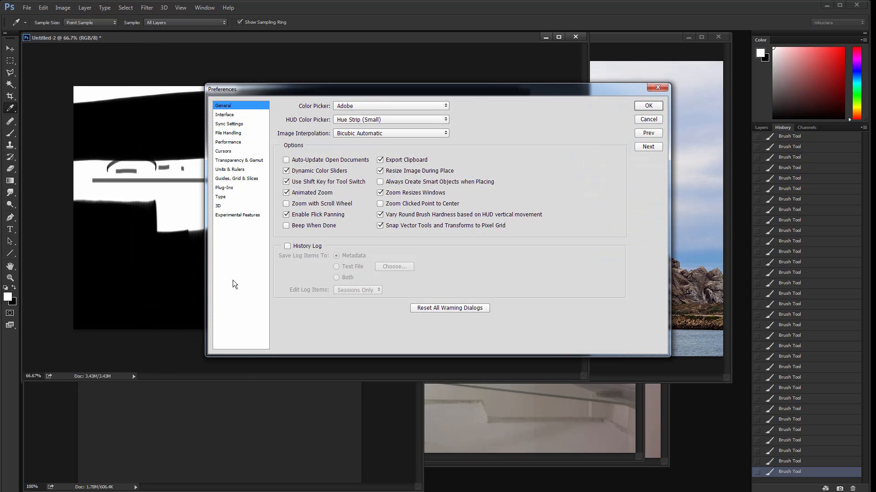
left_click(238, 133)
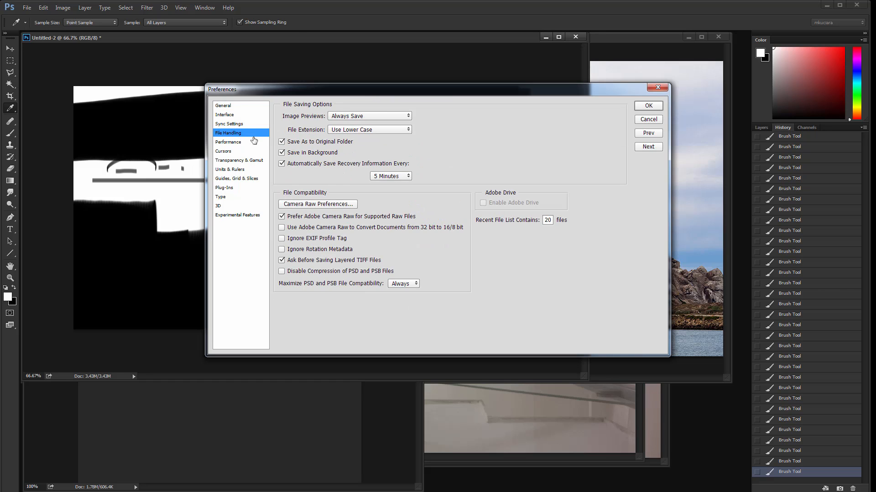
key("Up")
left_click(236, 143)
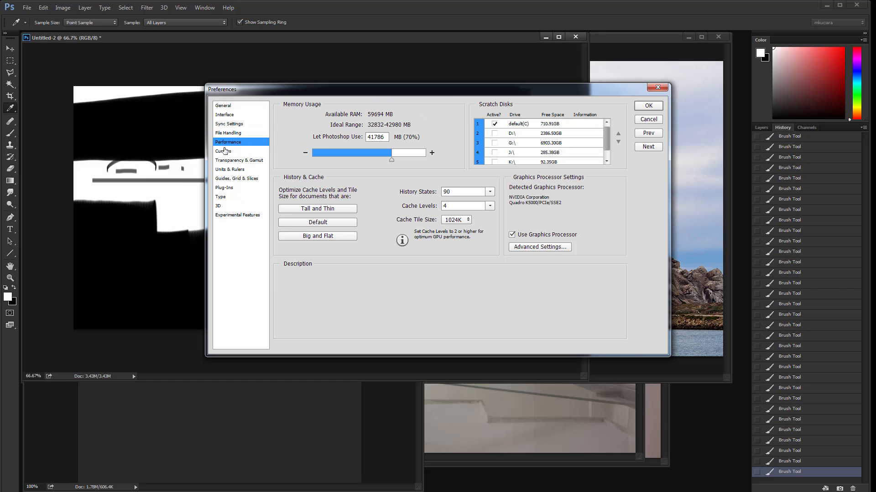
mouse_move(436, 194)
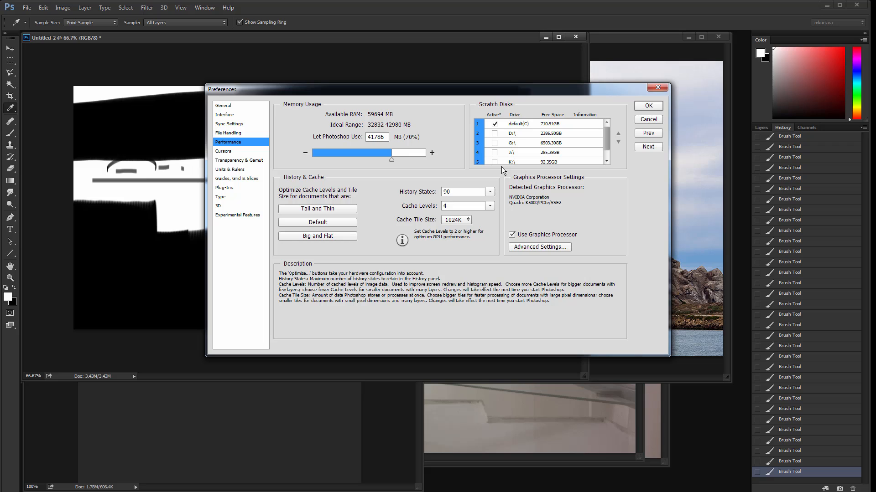
left_click_drag(387, 89, 388, 112)
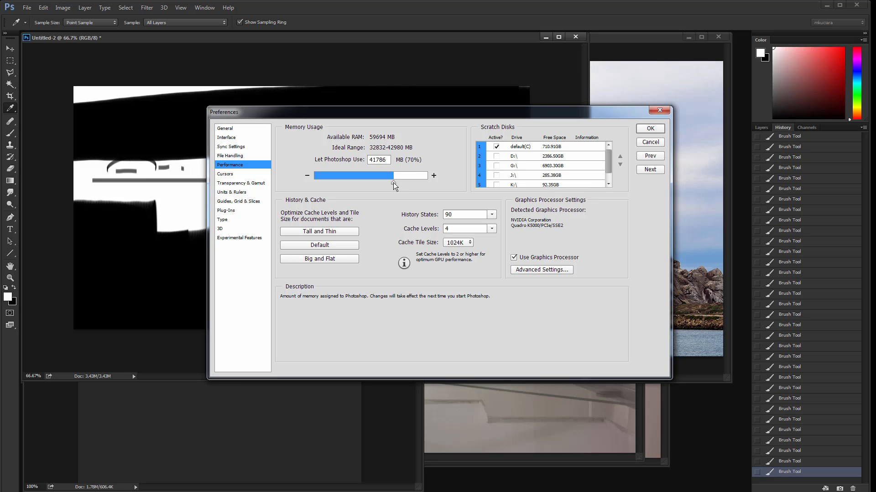
Step: Cancel the Performance preferences without saving and enlarge the painting's window to leave more space around the canvas
mouse_move(393, 182)
left_mouse_down()
mouse_move(415, 182)
mouse_move(395, 185)
left_mouse_up()
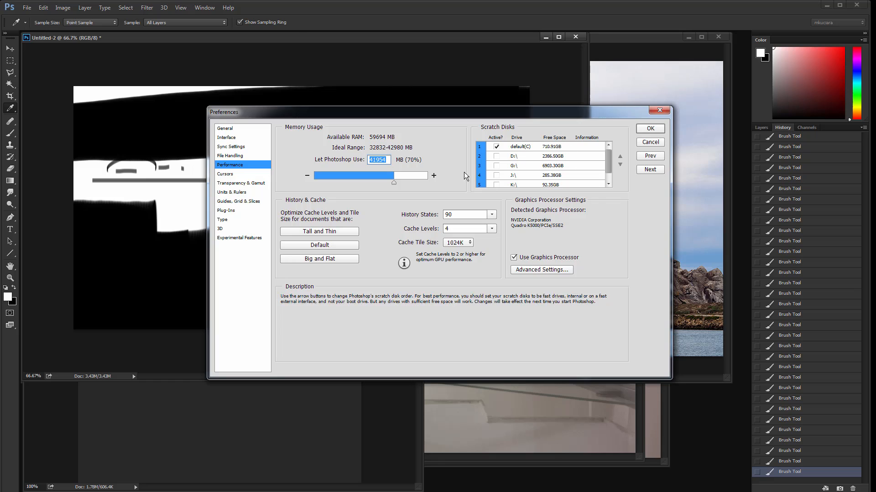
left_click(654, 145)
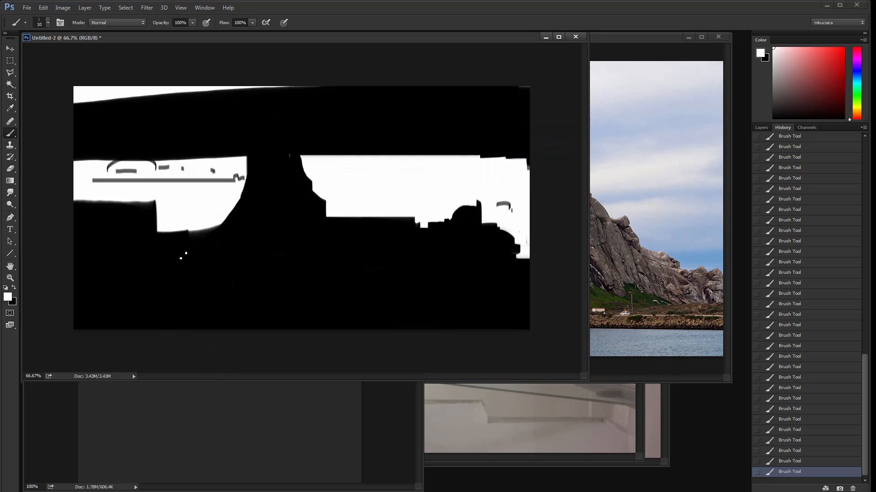
left_click_drag(405, 38, 411, 50)
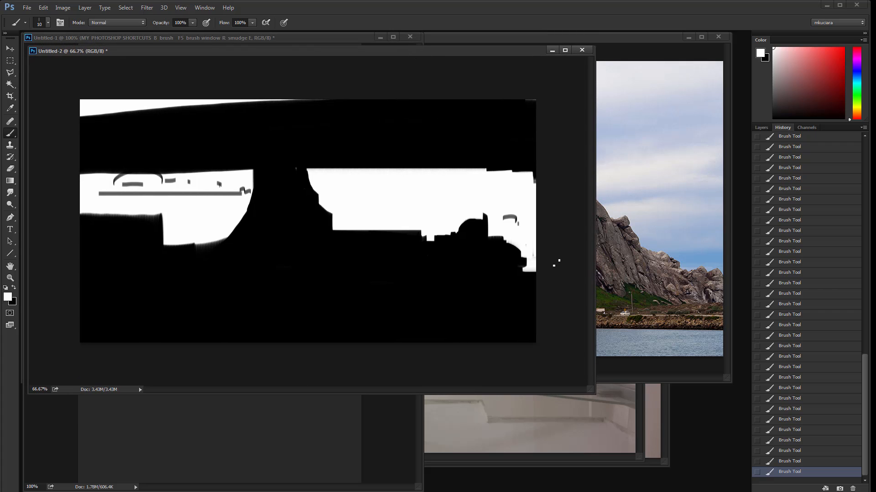
left_click_drag(592, 391, 623, 426)
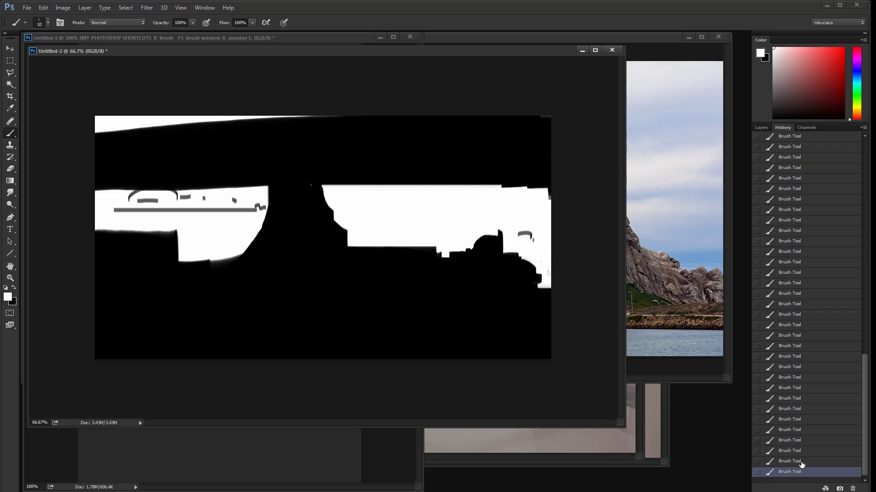
Step: Take a history snapshot of the current painting and compare it with the blank original state, ending on Snapshot 1
left_click(862, 251)
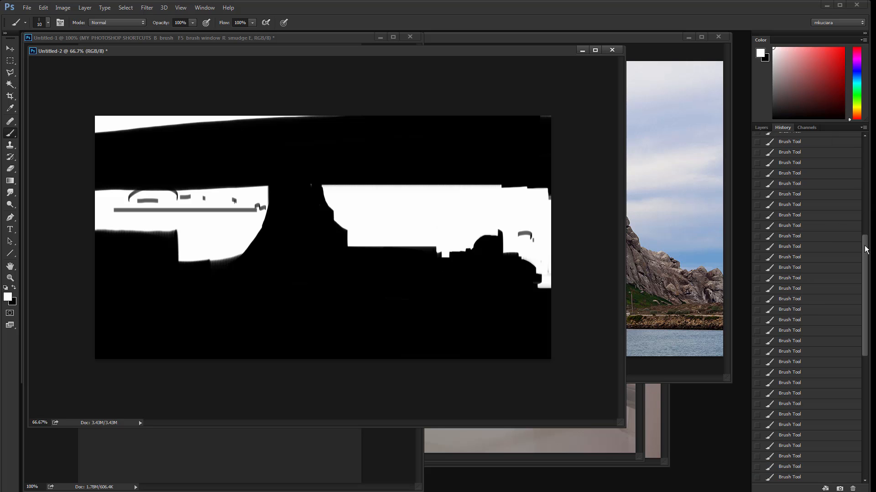
left_click(864, 141)
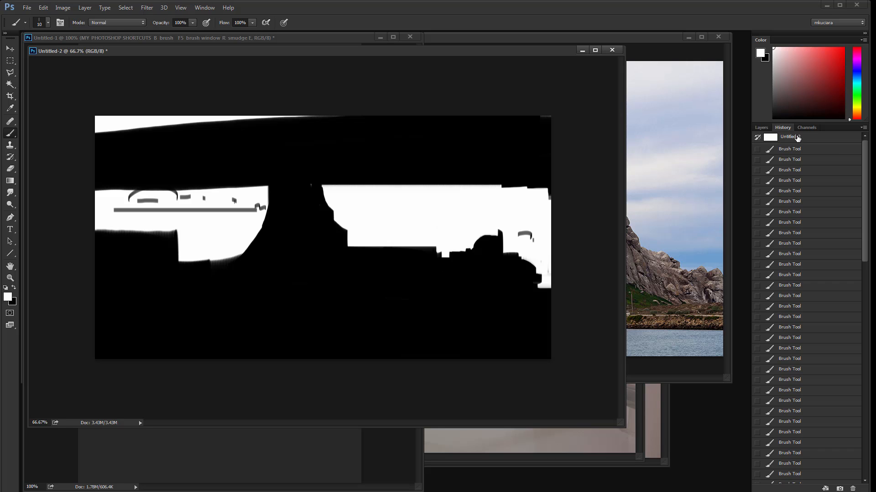
mouse_move(865, 233)
left_mouse_down()
mouse_move(863, 361)
mouse_move(873, 339)
mouse_move(873, 233)
left_mouse_up()
left_click(840, 489)
left_click(800, 148)
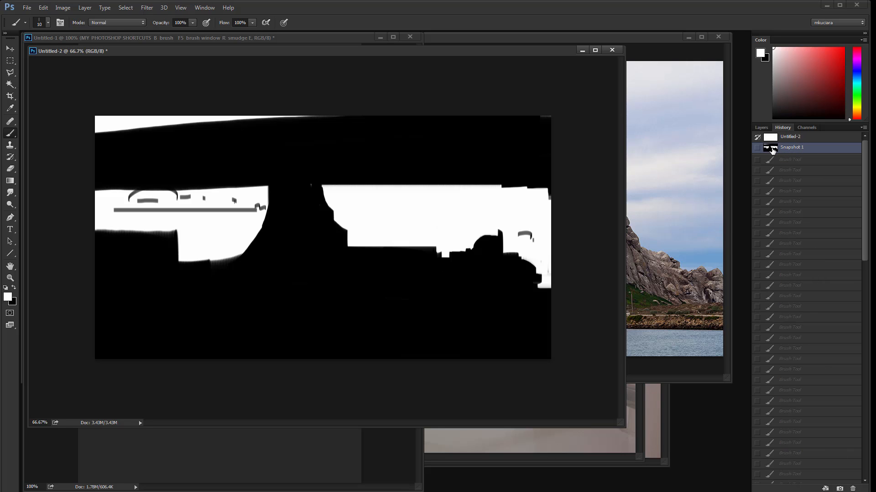
left_click(790, 137)
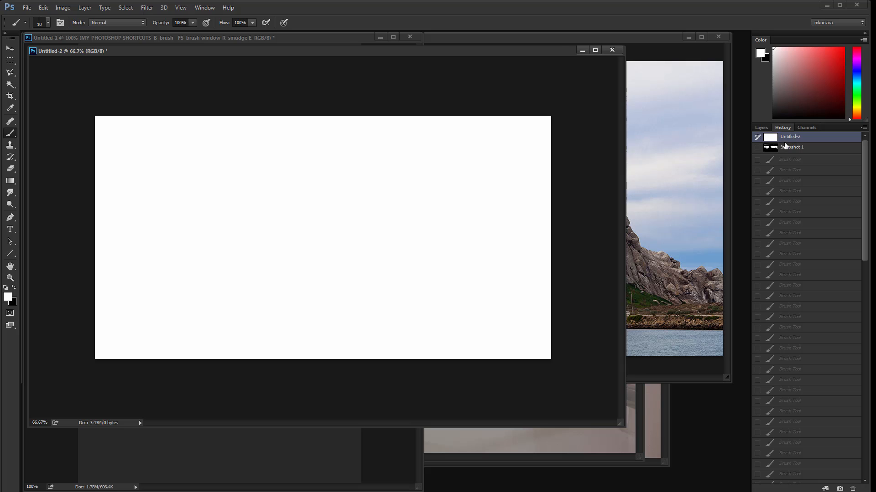
left_click(790, 145)
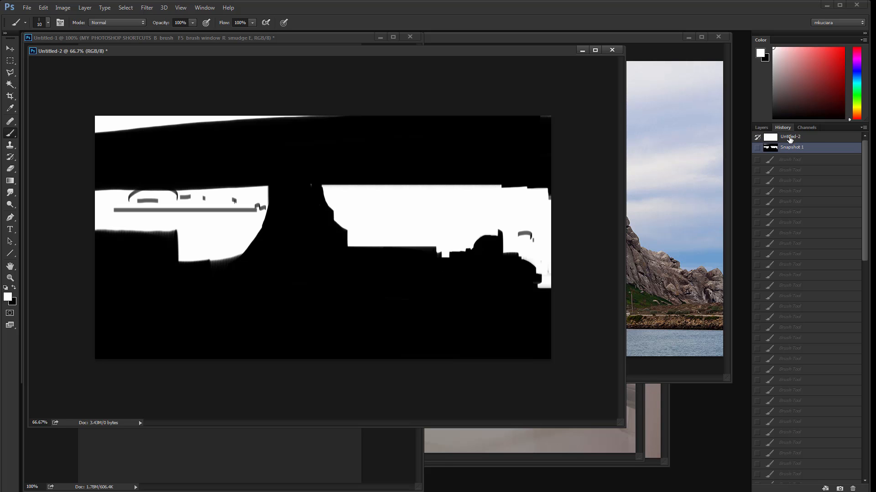
Step: Resume painting from Snapshot 1, enlarge the brush to 100, and paint a large black dome on the right part of the skyline
left_click_drag(868, 325, 718, 187)
left_click(415, 228)
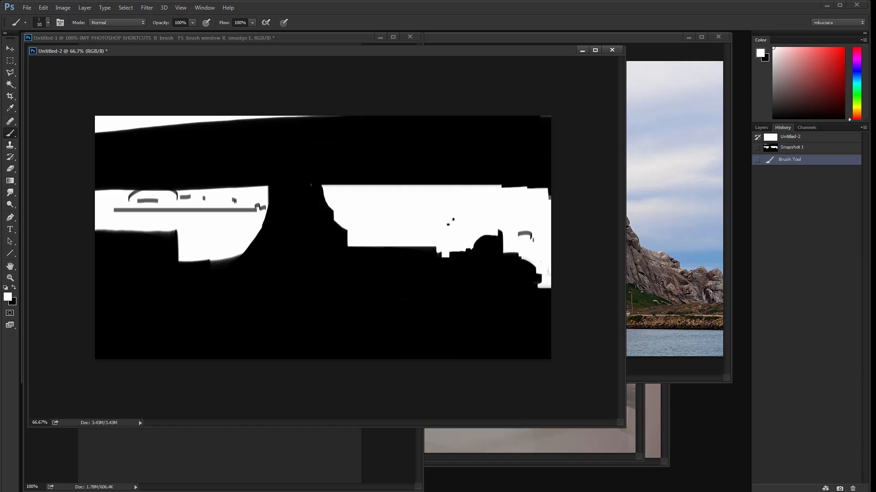
left_click(406, 218)
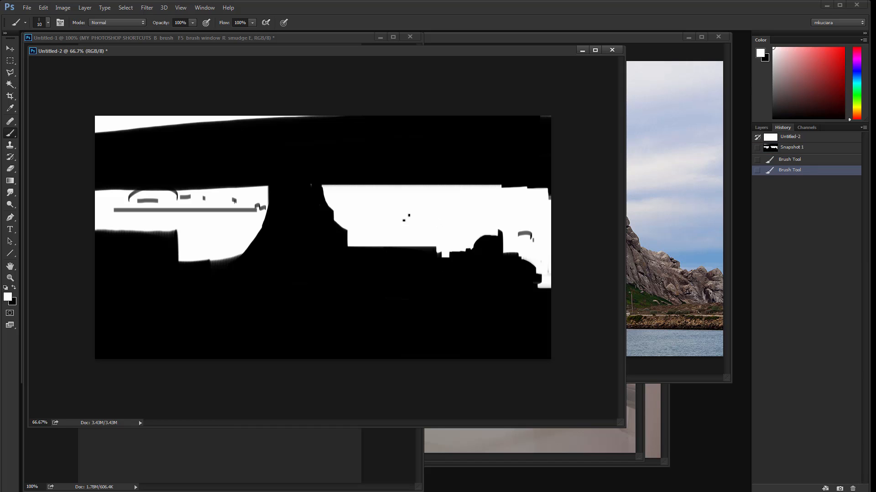
key("]")
key("]")
key("]")
key("]")
key("]")
key("]")
key("]")
key("]")
key("]")
key("]")
key("]")
key("]")
left_click_drag(387, 249, 431, 259)
key("x")
mouse_move(447, 216)
left_mouse_down()
mouse_move(495, 246)
mouse_move(456, 225)
mouse_move(442, 233)
mouse_move(451, 240)
mouse_move(438, 262)
mouse_move(467, 217)
left_mouse_up()
Step: Paint two white arches in the black foreground, swapping between white and black to shape their edges and the stepped silhouette beside them
key("x")
mouse_move(269, 299)
left_mouse_down()
mouse_move(292, 259)
mouse_move(314, 284)
mouse_move(295, 287)
mouse_move(398, 298)
left_mouse_up()
mouse_move(365, 283)
left_mouse_down()
mouse_move(415, 283)
mouse_move(365, 288)
mouse_move(400, 300)
left_mouse_up()
key("x")
mouse_move(349, 269)
left_mouse_down()
mouse_move(319, 263)
mouse_move(322, 279)
mouse_move(353, 288)
mouse_move(335, 294)
mouse_move(372, 293)
mouse_move(356, 279)
mouse_move(401, 239)
mouse_move(413, 250)
mouse_move(359, 277)
mouse_move(356, 268)
mouse_move(449, 255)
mouse_move(425, 263)
left_mouse_up()
key("x")
key("x")
key("x")
mouse_move(376, 297)
left_mouse_down()
mouse_move(386, 250)
mouse_move(442, 283)
mouse_move(380, 254)
mouse_move(366, 294)
mouse_move(401, 286)
mouse_move(386, 302)
mouse_move(435, 307)
mouse_move(366, 308)
mouse_move(460, 310)
mouse_move(453, 282)
left_mouse_up()
mouse_move(426, 322)
left_mouse_down()
mouse_move(439, 332)
mouse_move(543, 337)
left_mouse_up()
key("x")
mouse_move(485, 301)
left_mouse_down()
mouse_move(485, 324)
mouse_move(542, 314)
left_mouse_up()
mouse_move(483, 321)
left_mouse_down()
mouse_move(543, 324)
mouse_move(533, 322)
left_mouse_up()
left_click_drag(544, 324, 543, 329)
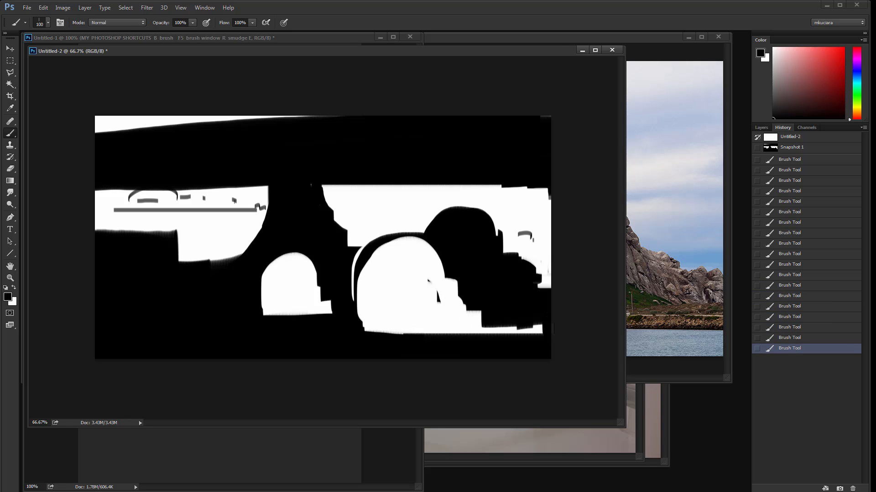
Step: Swap to white and paint a wide arch in the lower-left corner of the canvas
key("x")
mouse_move(104, 343)
left_mouse_down()
mouse_move(133, 281)
mouse_move(218, 355)
mouse_move(127, 316)
left_mouse_up()
mouse_move(112, 358)
left_mouse_down()
mouse_move(114, 322)
mouse_move(177, 308)
mouse_move(187, 330)
mouse_move(210, 337)
mouse_move(221, 360)
mouse_move(106, 352)
mouse_move(192, 347)
left_mouse_up()
Step: Reduce the brush to 30 and paint thin detail strokes along the base of the arches, swapping between black and white
key("x")
key("bracketleft")
key("bracketleft")
key("bracketleft")
left_click_drag(200, 338, 201, 347)
left_click_drag(209, 337, 211, 348)
mouse_move(219, 335)
left_mouse_down()
mouse_move(219, 349)
mouse_move(184, 360)
mouse_move(378, 350)
left_mouse_up()
key("x")
key("x")
left_click(323, 349)
mouse_move(451, 336)
left_mouse_down()
mouse_move(365, 332)
mouse_move(542, 337)
left_mouse_up()
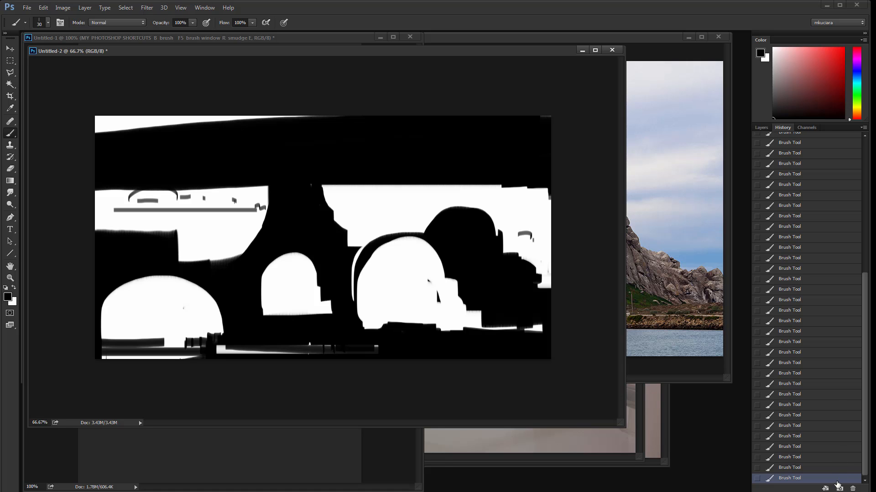
Step: Take a second history snapshot of the painting with the arches and select it
left_click(868, 220)
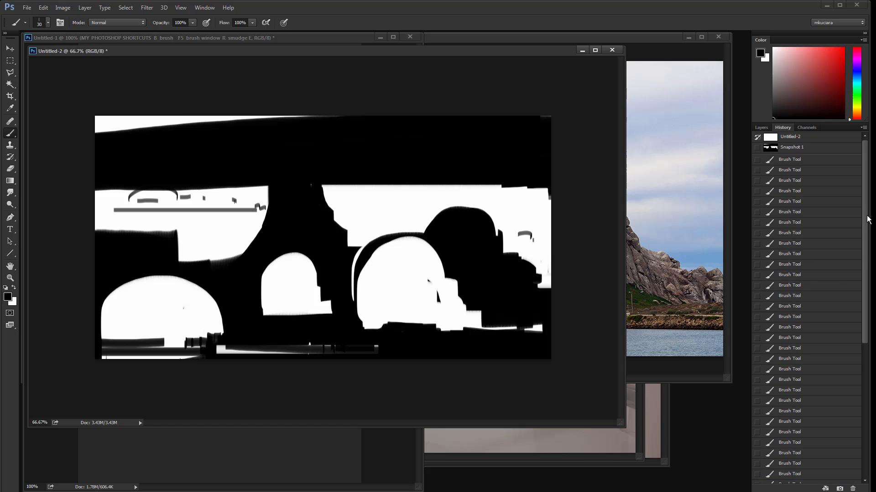
mouse_move(867, 245)
left_mouse_down()
mouse_move(863, 468)
mouse_move(865, 332)
left_mouse_up()
left_click(840, 488)
left_click(785, 158)
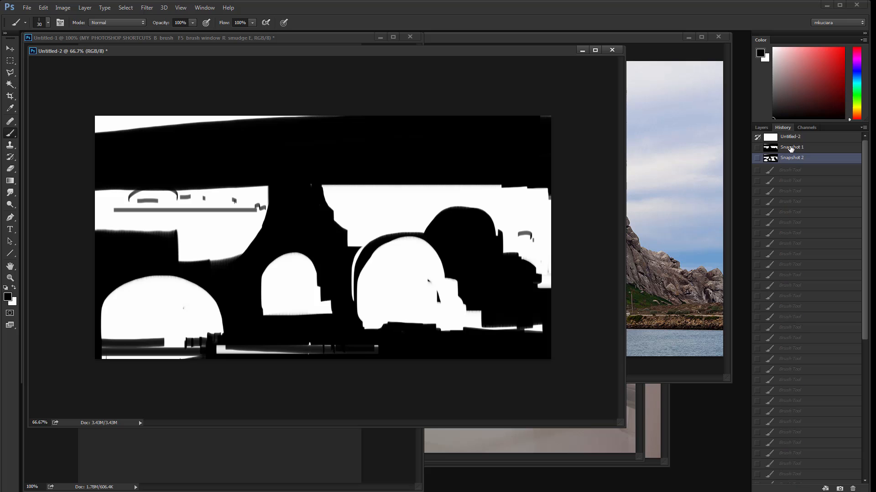
Step: Compare Snapshot 1 and Snapshot 2 by switching repeatedly between them, ending on Snapshot 2
left_click(789, 149)
left_click(790, 158)
left_click(791, 148)
left_click(792, 158)
left_click(793, 149)
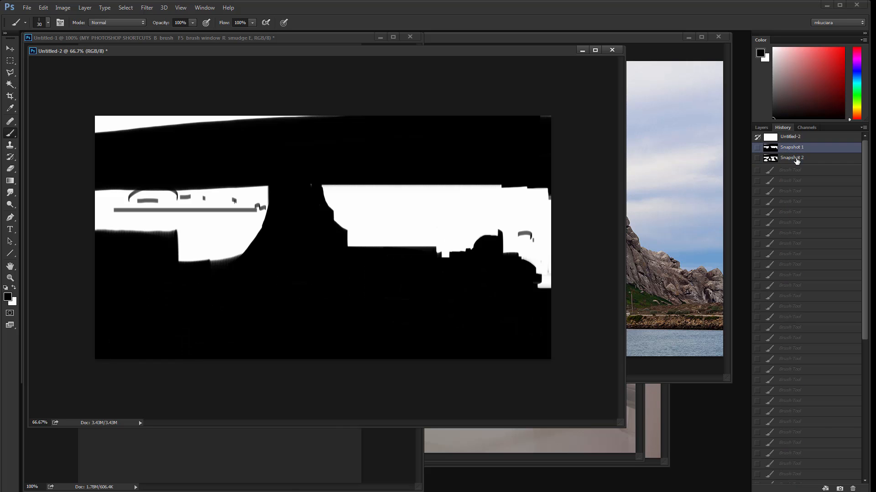
left_click(795, 159)
left_click(795, 148)
left_click(796, 159)
left_click(796, 149)
left_click(797, 158)
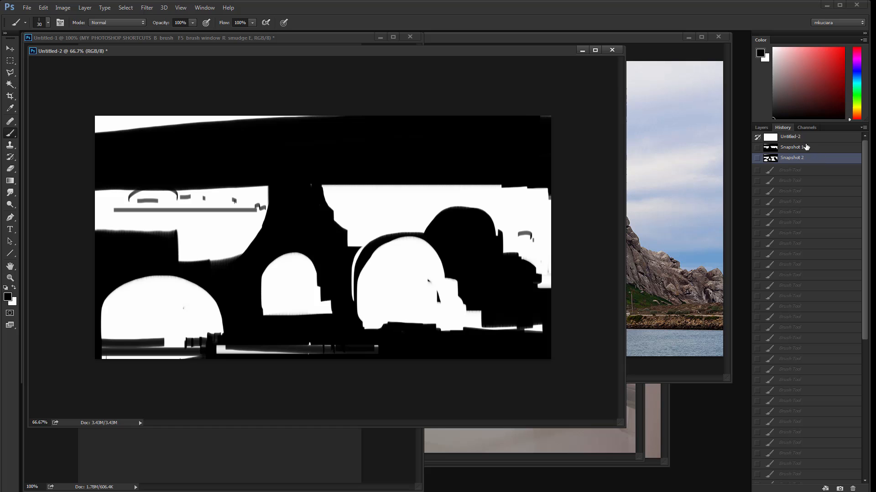
left_click(806, 147)
left_click(807, 159)
left_click(809, 149)
left_click(810, 159)
left_click(813, 149)
left_click(814, 159)
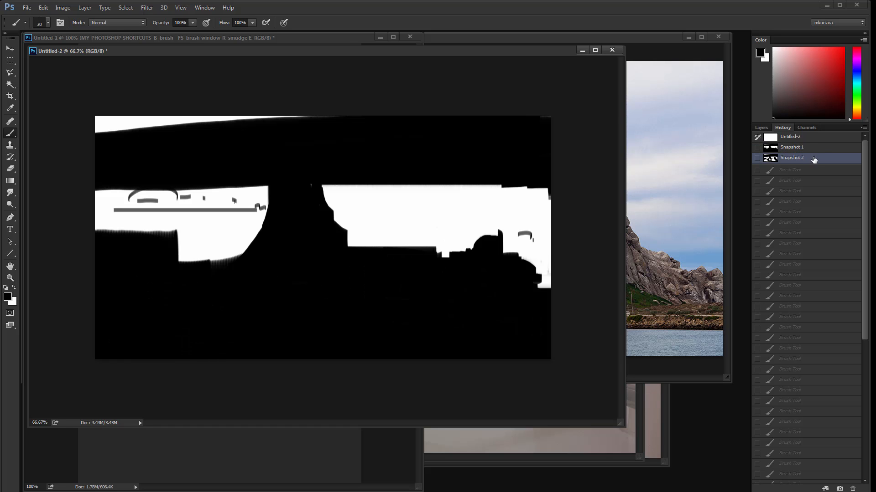
left_click(817, 151)
left_click(817, 160)
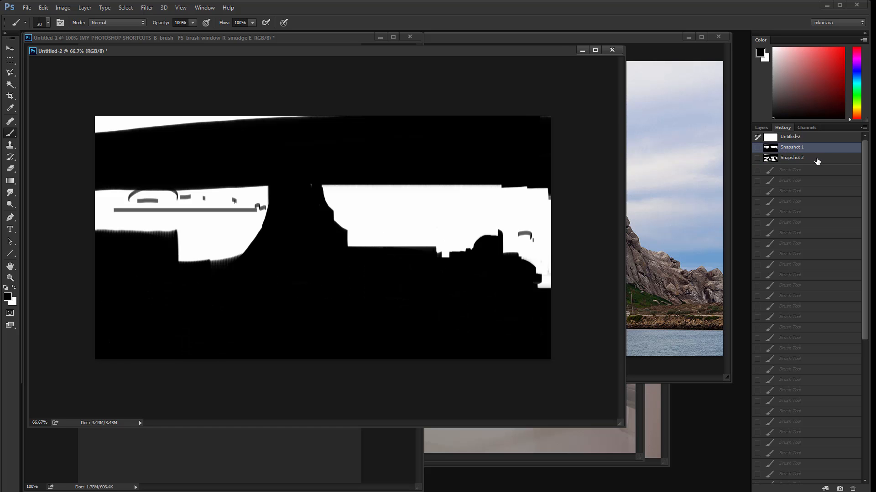
left_click(817, 158)
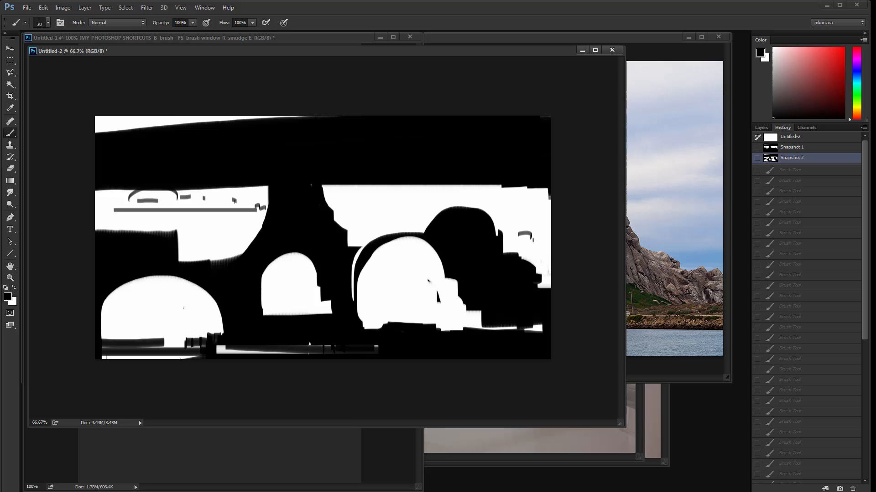
left_click(810, 148)
left_click(812, 159)
left_click(813, 148)
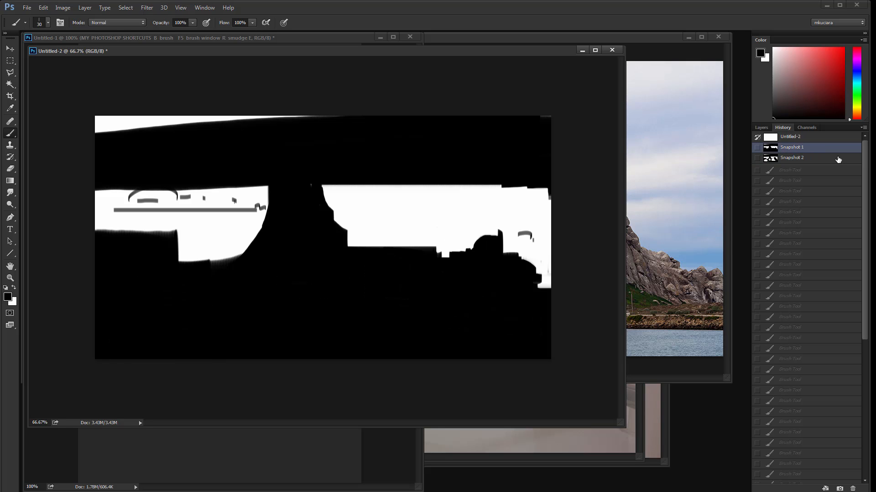
left_click(838, 159)
left_click(826, 148)
left_click(822, 158)
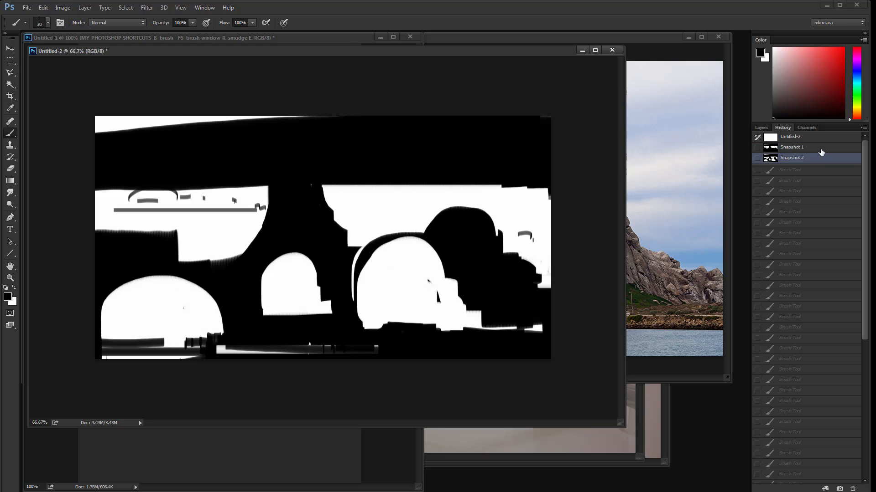
left_click(821, 149)
left_click(816, 158)
Step: Reposition the painting's window and fill the whole canvas with the white background colour
mouse_move(390, 50)
left_mouse_down()
mouse_move(391, 62)
mouse_move(406, 48)
left_mouse_up()
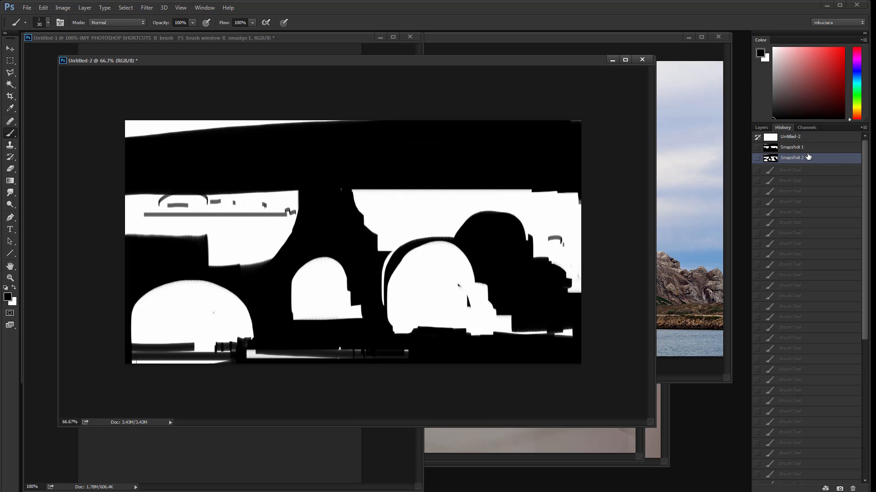
left_click_drag(539, 63, 555, 78)
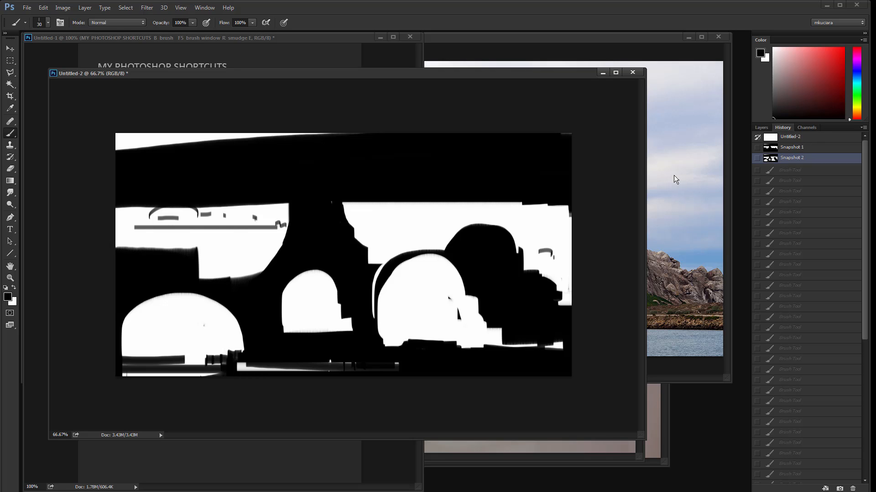
key("ctrl+BackSpace")
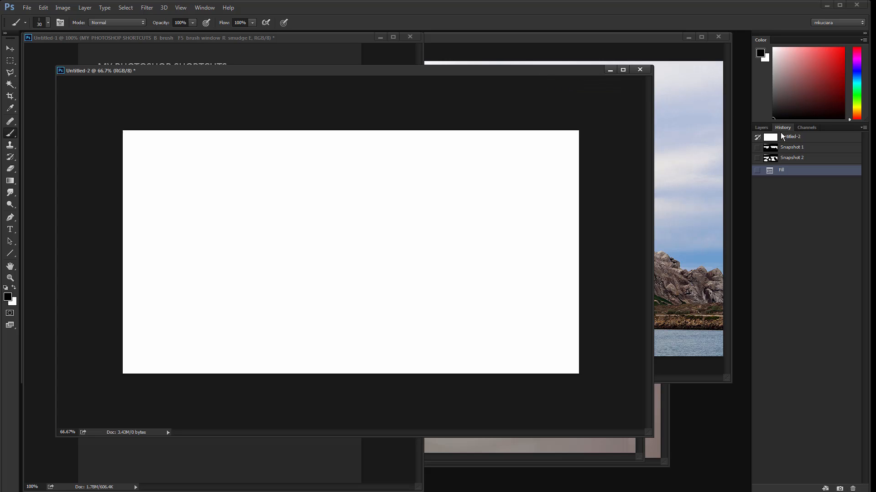
Step: Show the colour channels, bring the rock photo _MG_3750.jpg to the front and move its window down
left_click(811, 129)
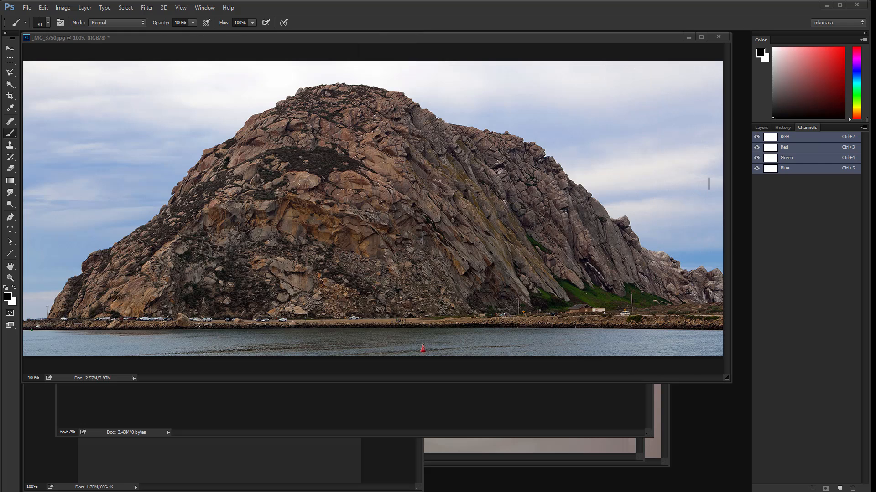
left_click(718, 180)
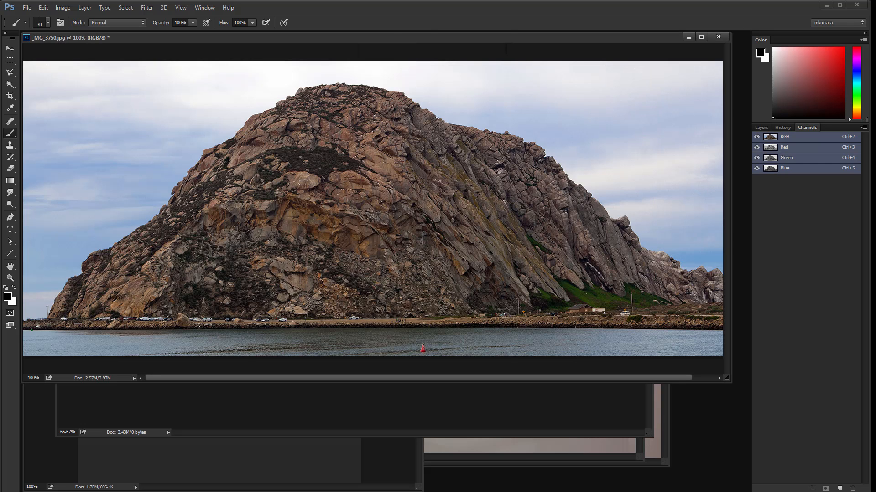
left_click_drag(512, 47, 514, 60)
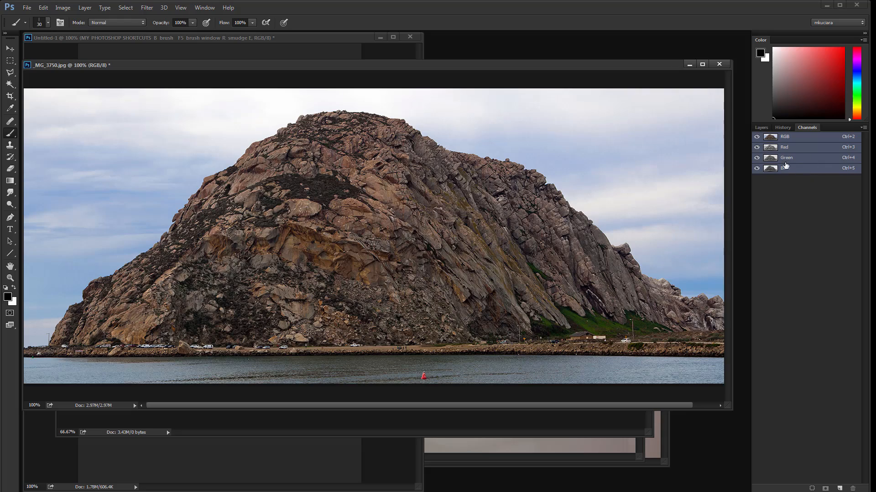
Step: View the photo's Red, Green and Blue channels one by one and return to the RGB composite
left_click(791, 147)
left_click(795, 158)
left_click(795, 169)
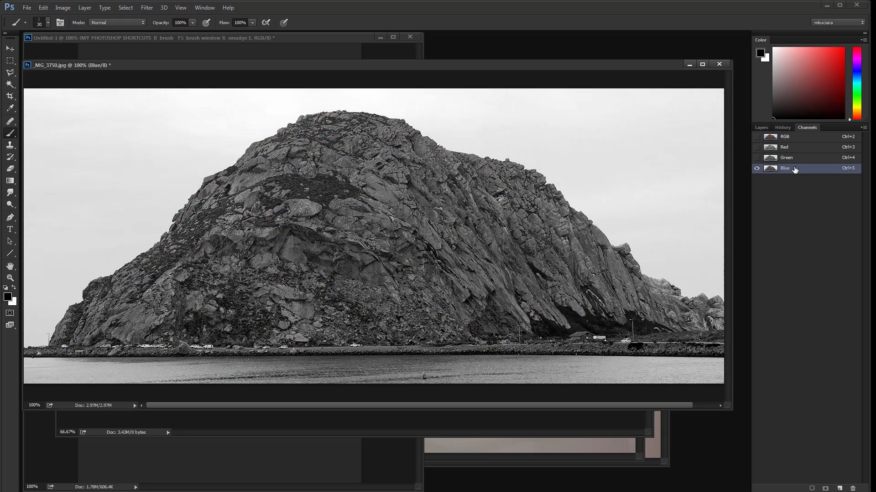
left_click(795, 147)
left_click(794, 138)
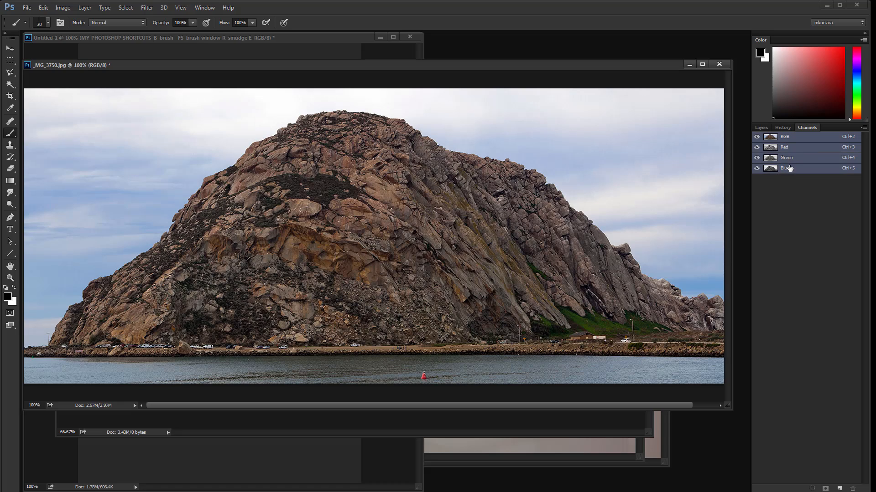
Step: Compare the photo's Blue and Green channels with the RGB composite, ending on the Red channel alone
left_click(789, 168)
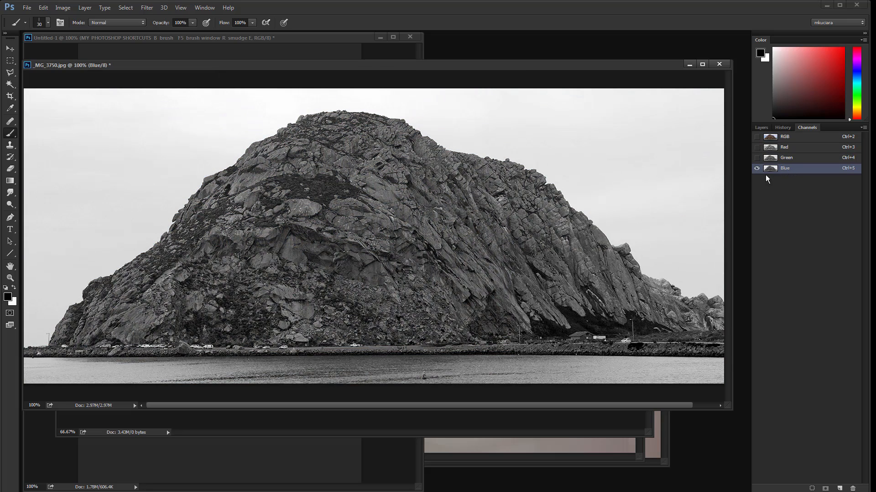
left_click(785, 158)
left_click(793, 140)
left_click(784, 168)
left_click(792, 142)
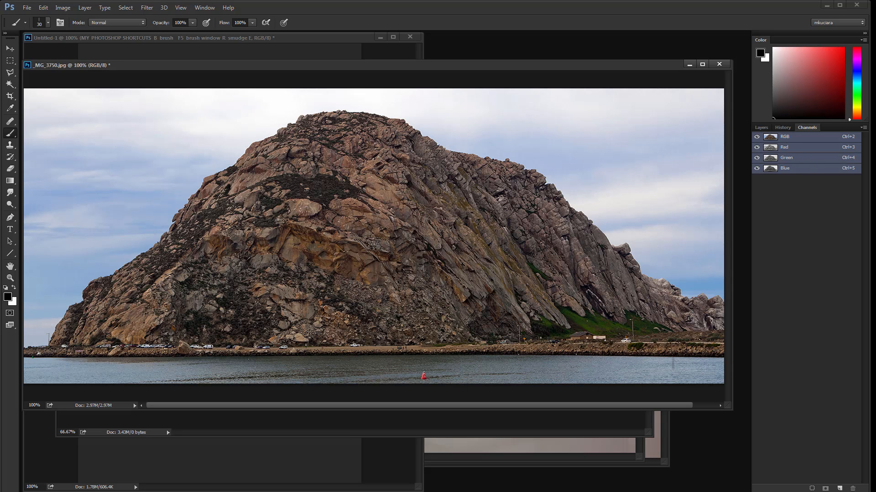
left_click(785, 169)
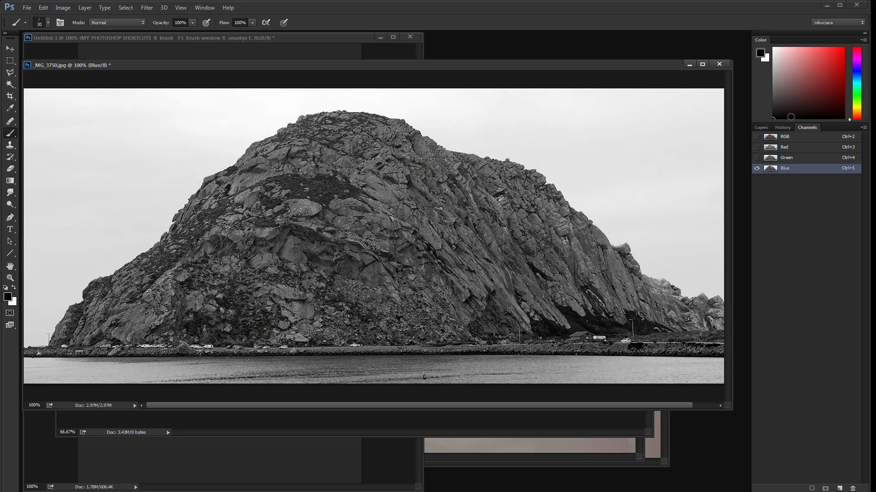
left_click(805, 137)
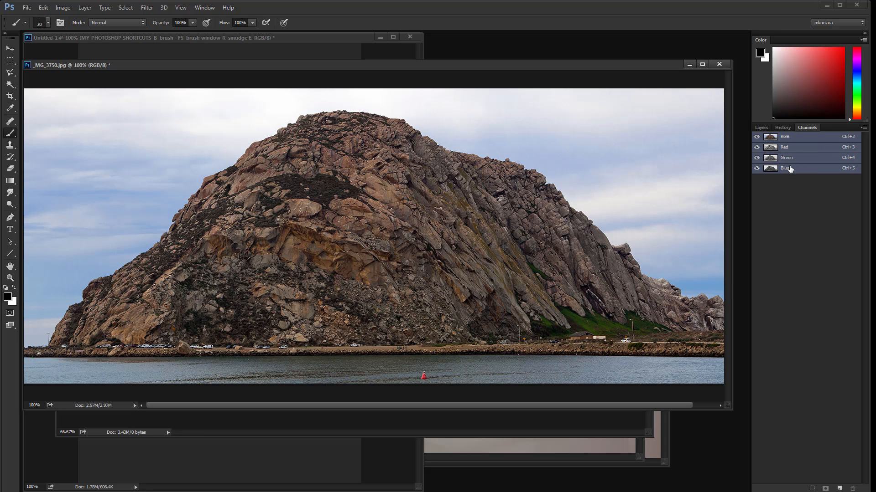
left_click(785, 149)
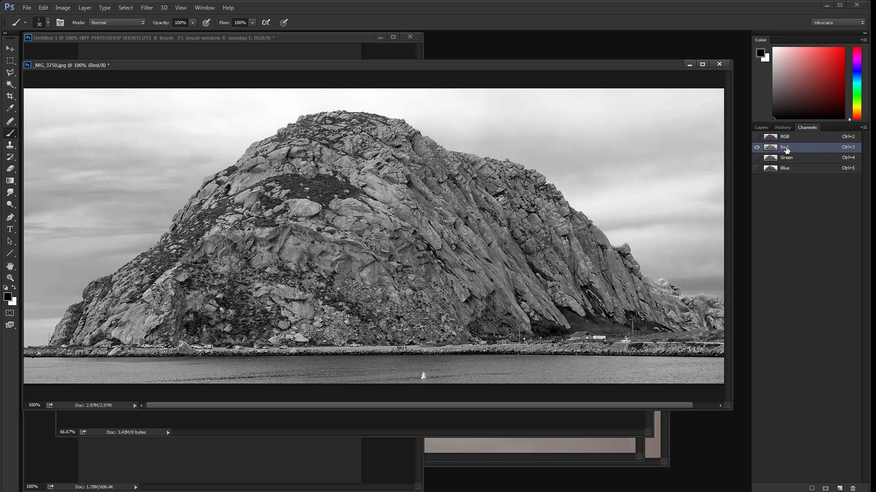
Step: Duplicate the photo's Blue channel as Blue copy in _MG_3750.jpg and display only the copy
left_click(793, 168)
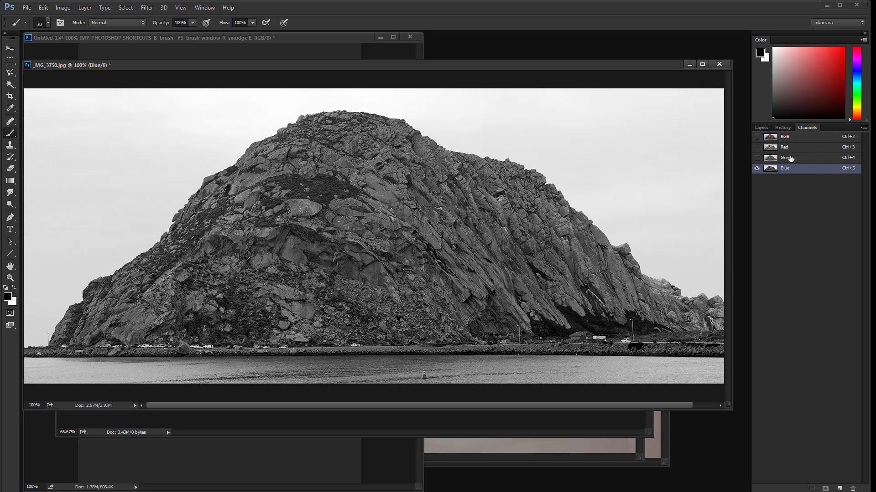
left_click(796, 138)
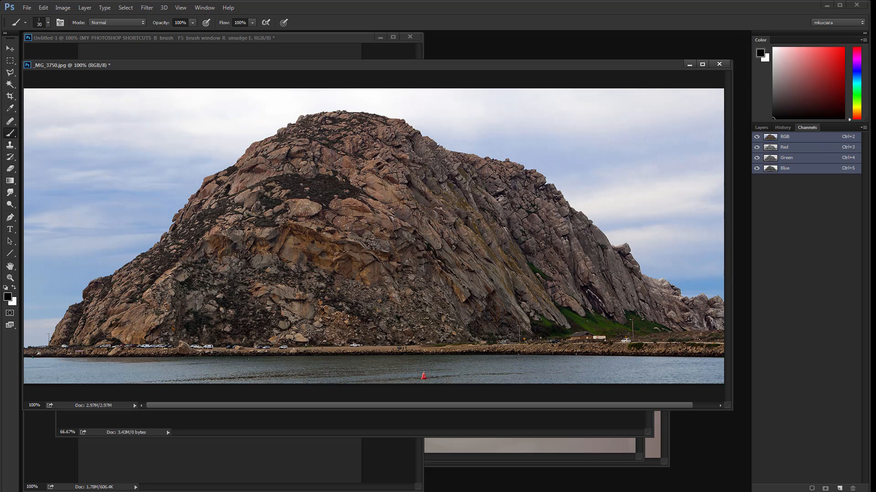
left_click(782, 170)
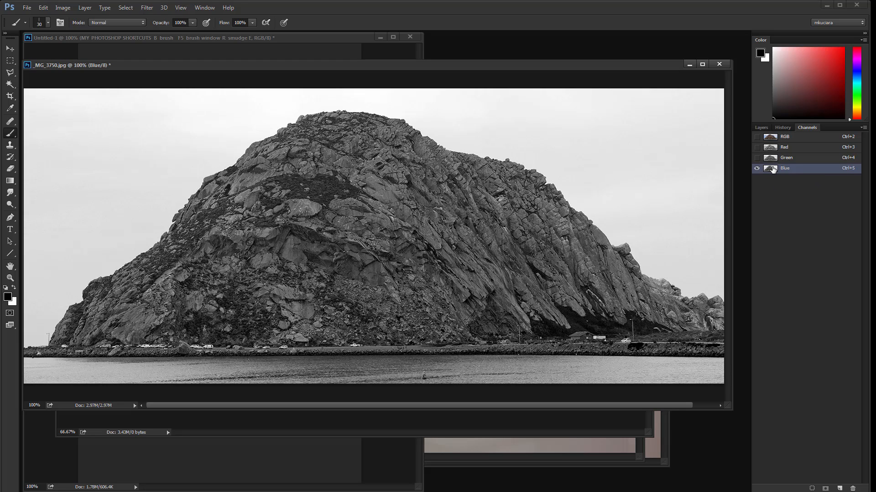
right_click(774, 170)
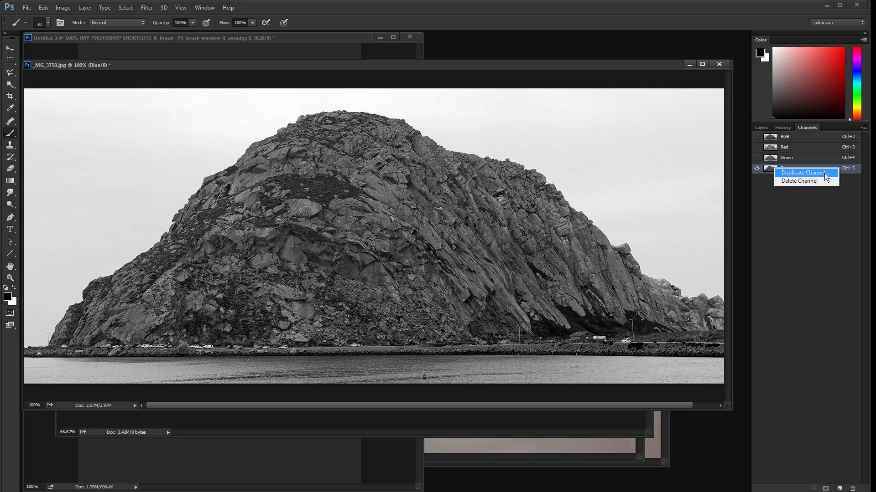
left_click(825, 173)
left_click(515, 165)
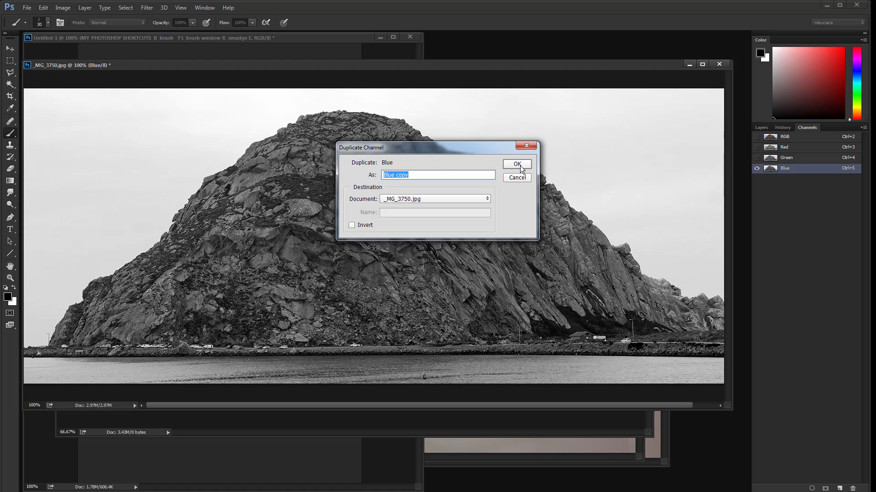
left_click(757, 178)
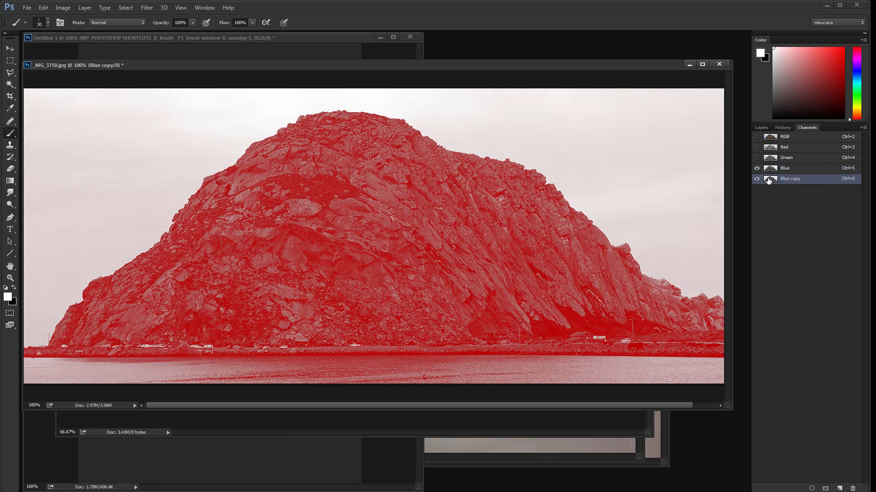
left_click(757, 169)
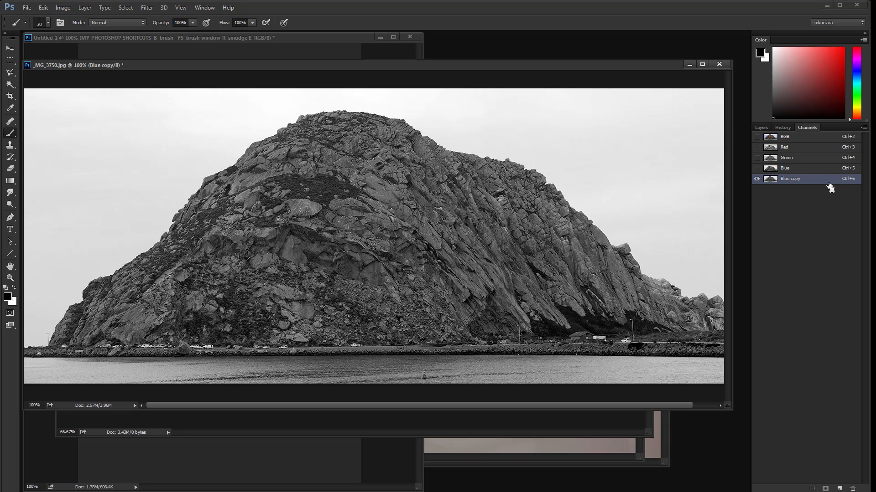
Step: View the Blue, Red and Green channels and the RGB composite in turn, ending on Blue copy
key("ctrl+5")
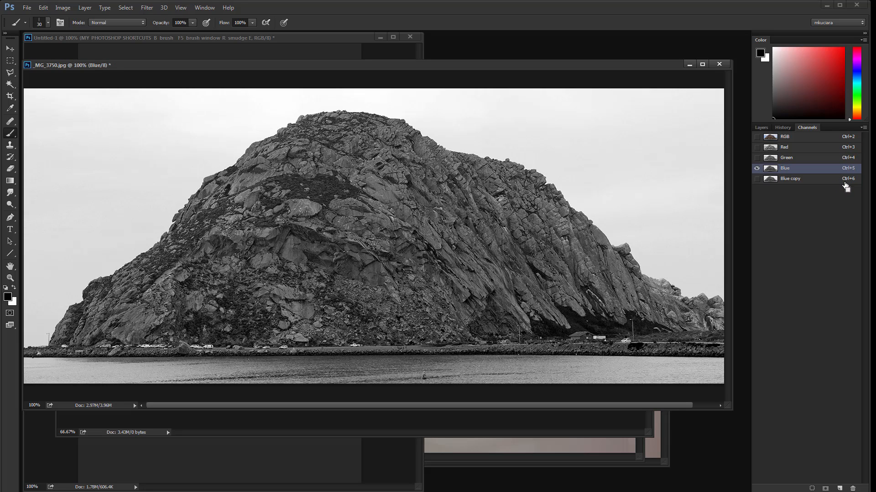
key("ctrl+3")
key("ctrl+4")
key("ctrl+2")
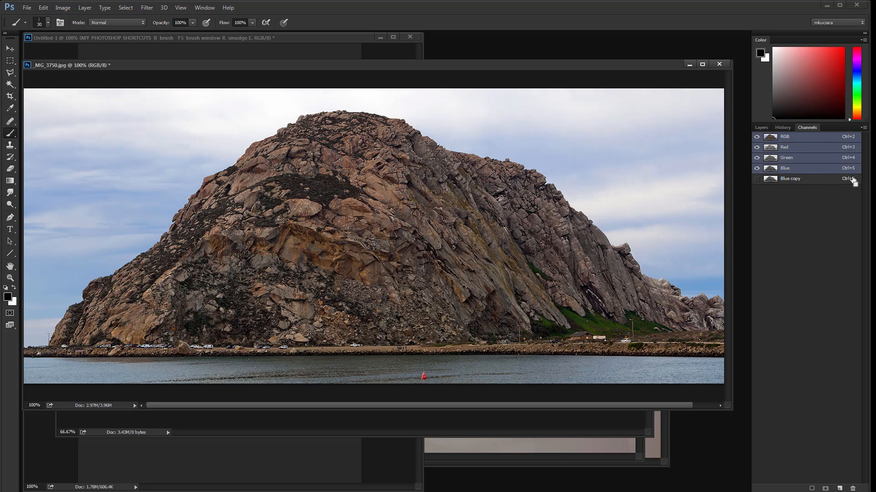
key("ctrl+6")
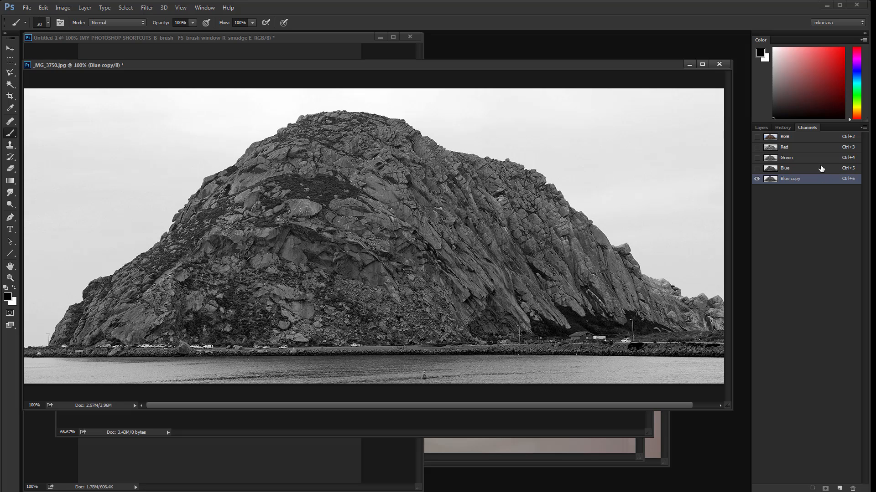
Step: Consult the shortcuts document, and apply Levels to the photo's Blue copy channel with input levels 186, 1.00 and 192
left_click(303, 455)
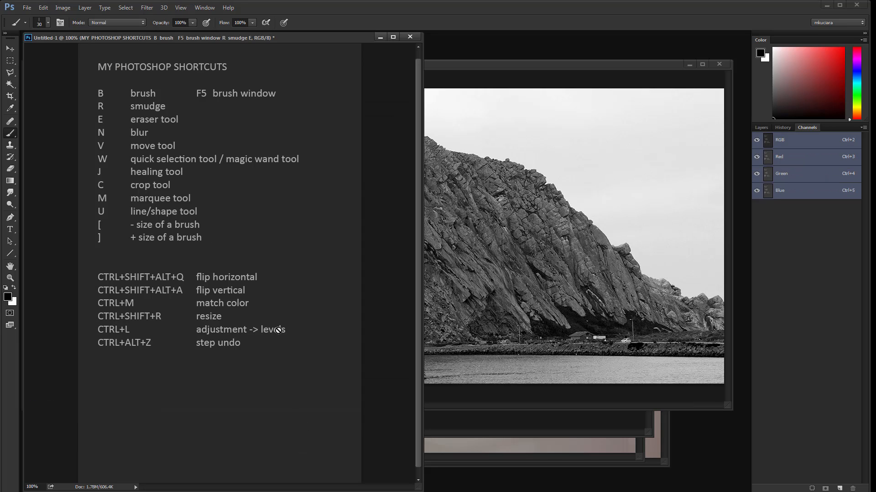
left_click(525, 66)
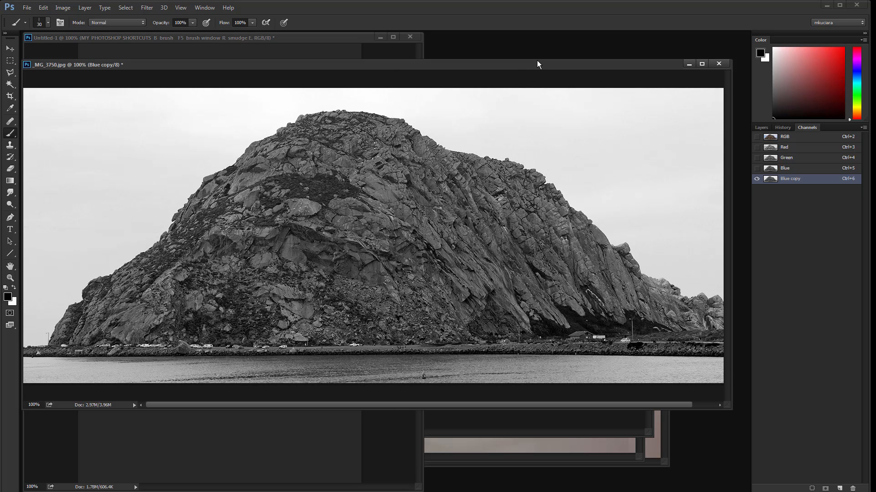
key("ctrl+l")
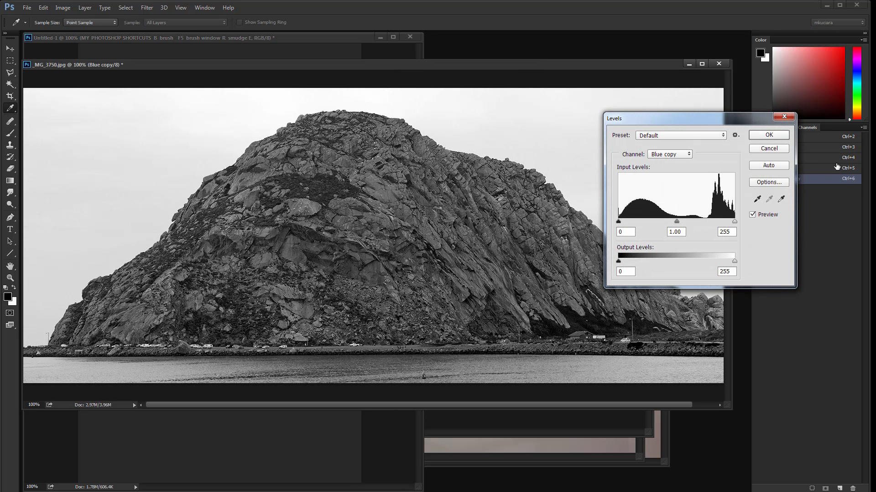
mouse_move(582, 122)
left_mouse_down()
mouse_move(444, 221)
mouse_move(583, 118)
left_mouse_up()
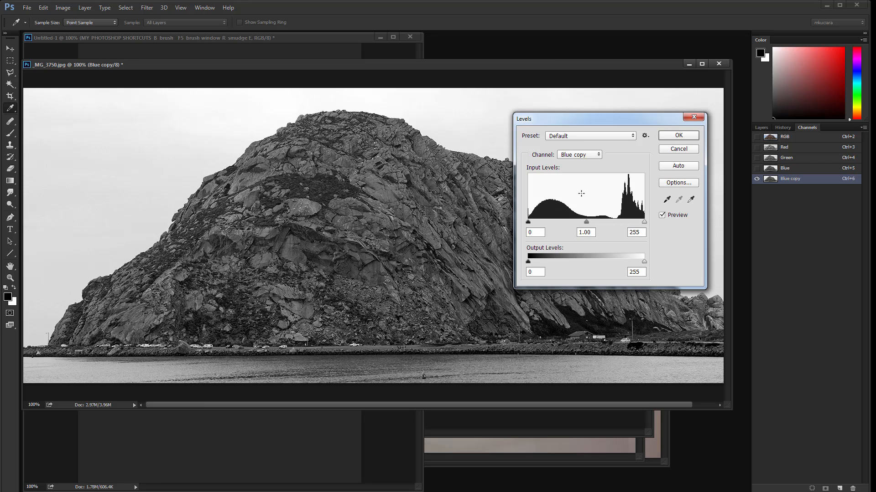
left_click_drag(528, 223, 615, 226)
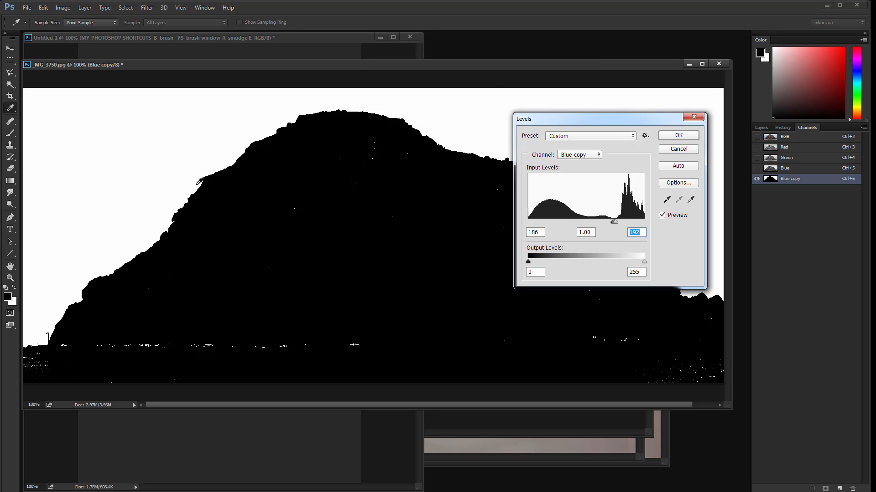
mouse_move(614, 122)
left_mouse_down()
mouse_move(315, 161)
mouse_move(360, 142)
left_mouse_up()
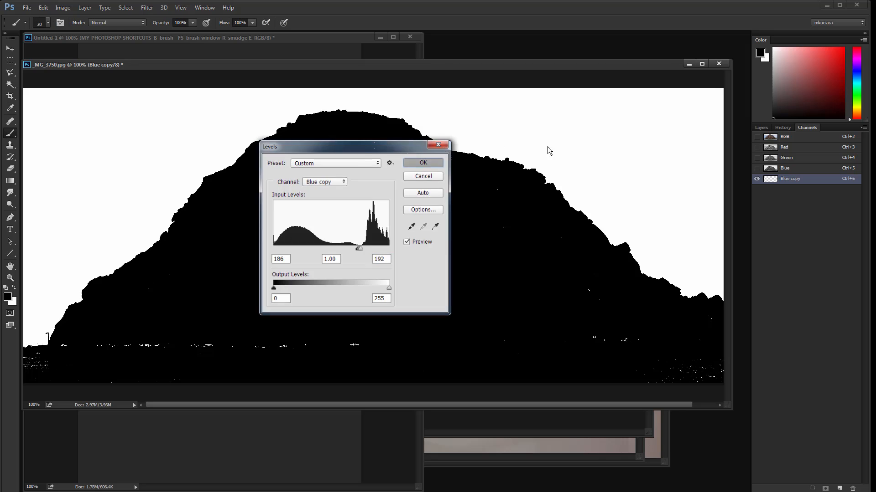
key("Return")
key("b")
key("l")
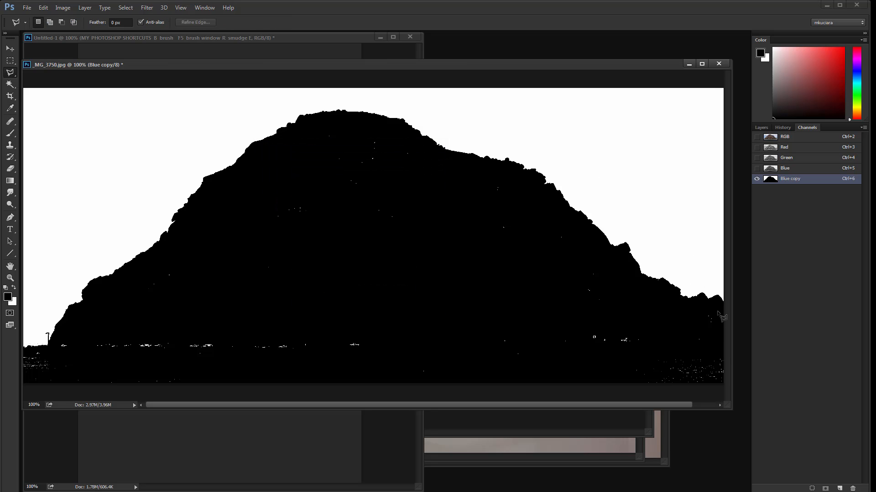
left_click(679, 306)
left_click(616, 277)
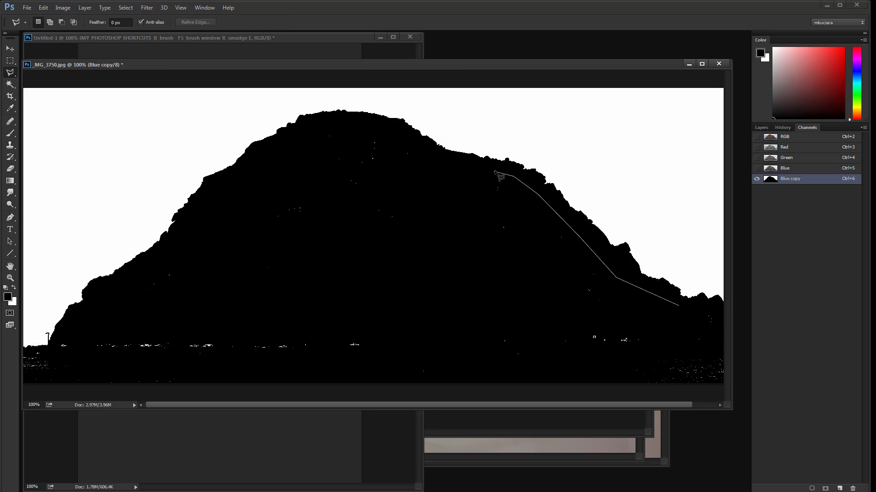
key("Escape")
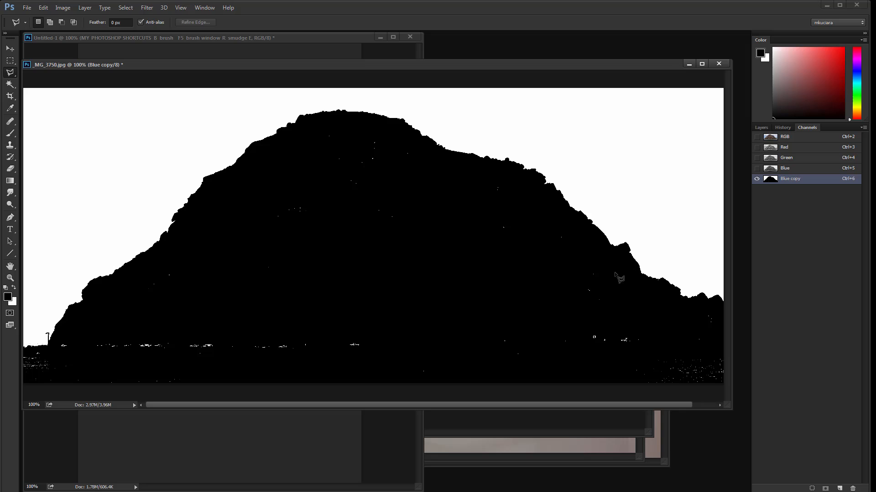
Step: Select the black interior of the rock and the water below with the Polygonal Lasso, staying just inside the rock's upper edge
left_click(716, 306)
left_click(688, 311)
left_click(627, 301)
left_click(593, 268)
left_click(578, 228)
left_click(549, 207)
left_click(521, 181)
left_click(502, 173)
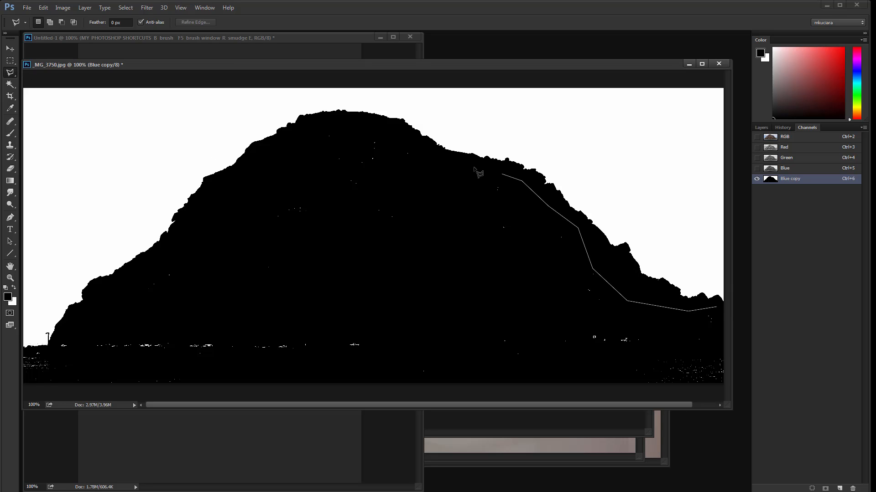
left_click(423, 157)
left_click(397, 132)
left_click(342, 124)
left_click(304, 130)
left_click(239, 179)
left_click(184, 234)
left_click(63, 329)
left_click(51, 350)
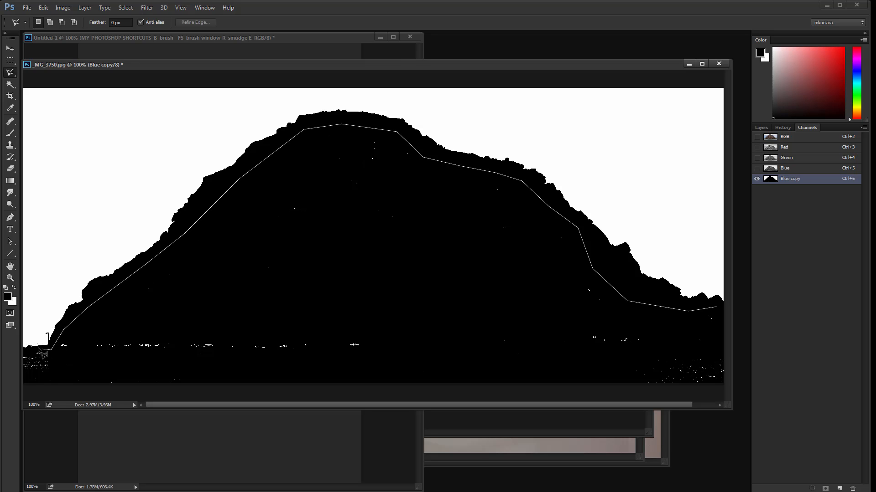
left_click(21, 351)
left_click(26, 394)
left_click(714, 395)
left_click(731, 388)
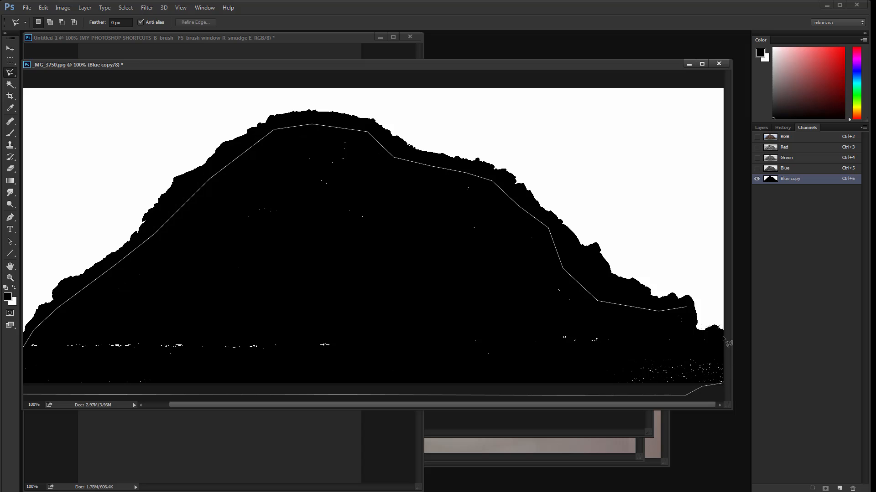
left_click(691, 327)
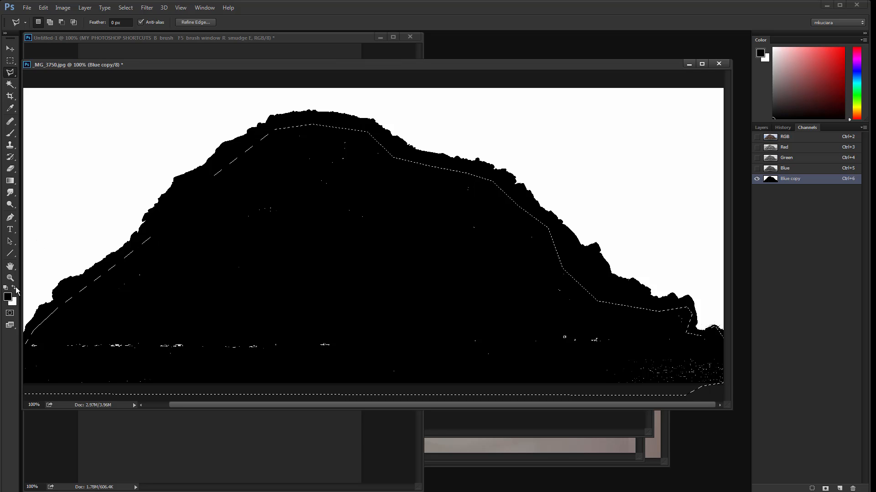
Step: Fill the selected rock interior with the background colour, once as black and once as white
key("x")
key("Delete")
key("x")
key("Delete")
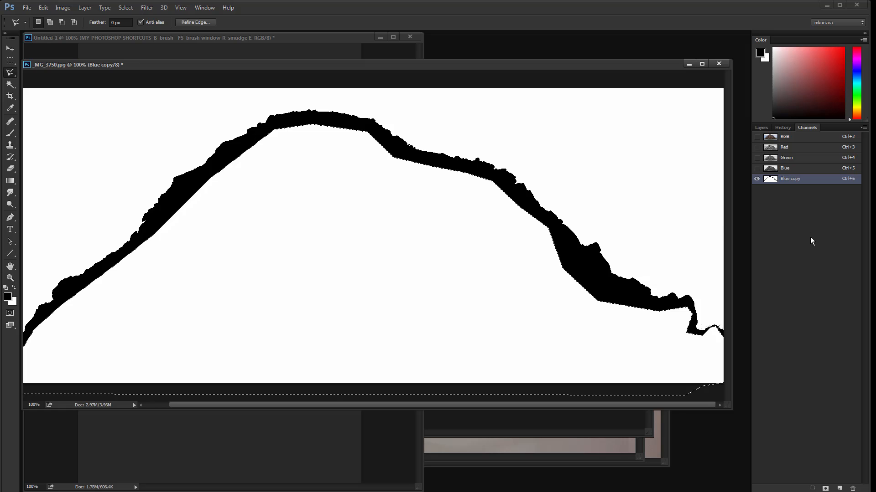
Step: Fill the selected rock and water area with the black foreground colour and deselect it
key("alt+BackSpace")
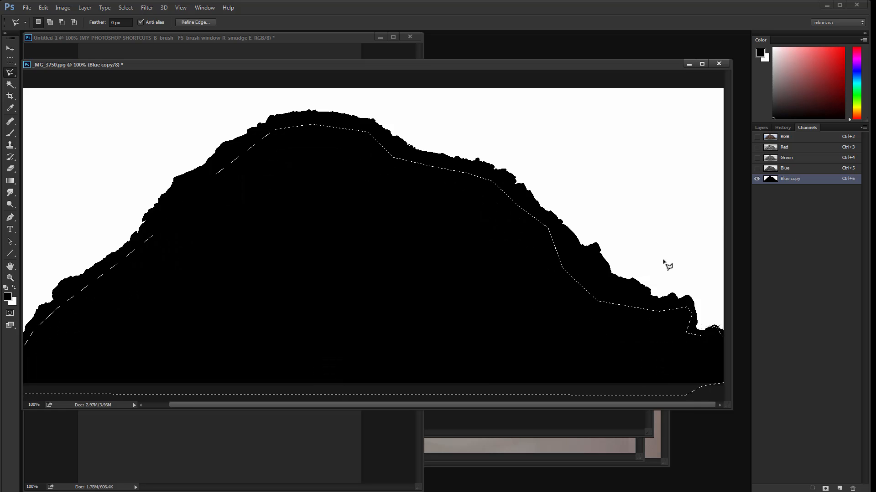
key("m")
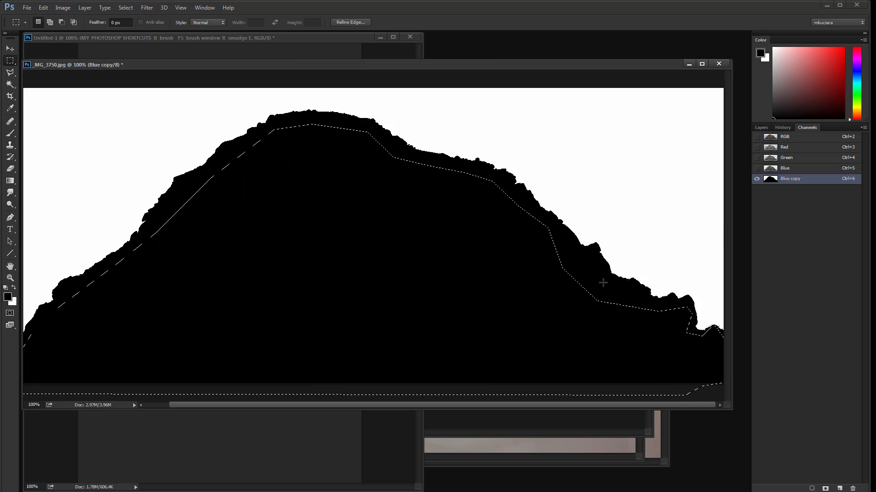
key("ctrl+d")
Step: Glance at the shortcuts document, set the photo's zoom to 66.67% and enlarge its window to leave space around the image
key("ctrl+minus")
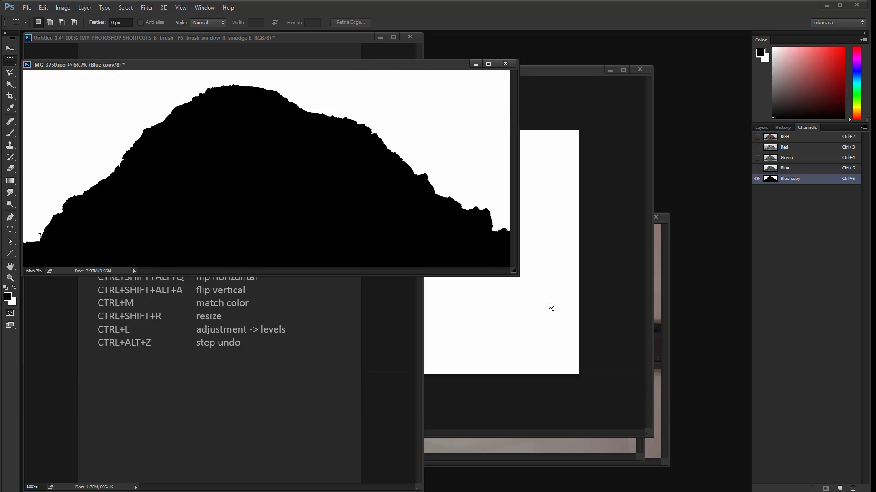
left_click(236, 371)
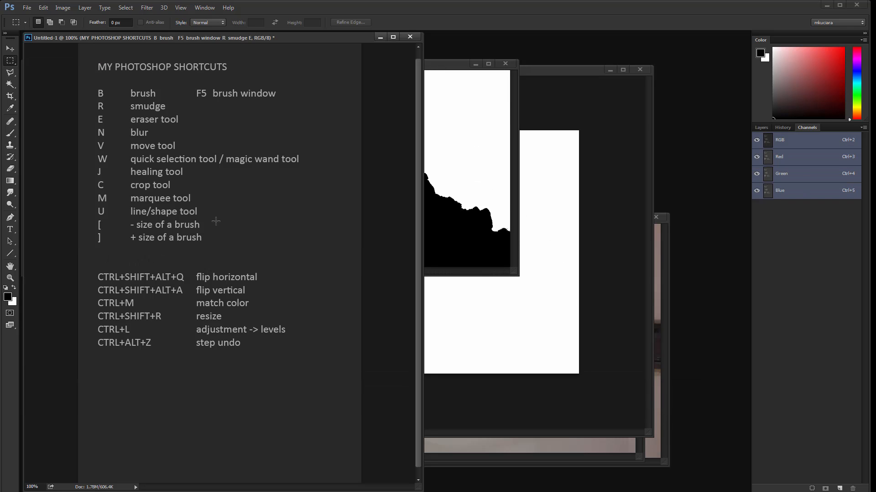
left_click(464, 211)
key("ctrl+plus")
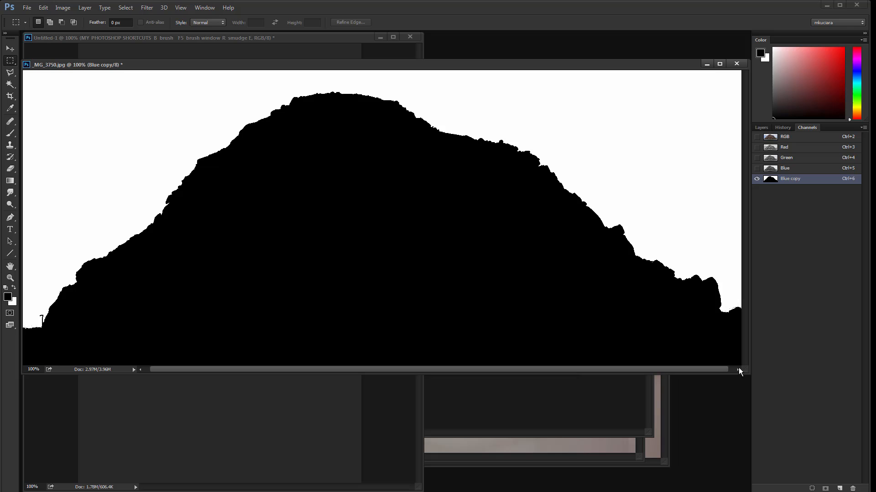
left_click_drag(746, 374, 762, 400)
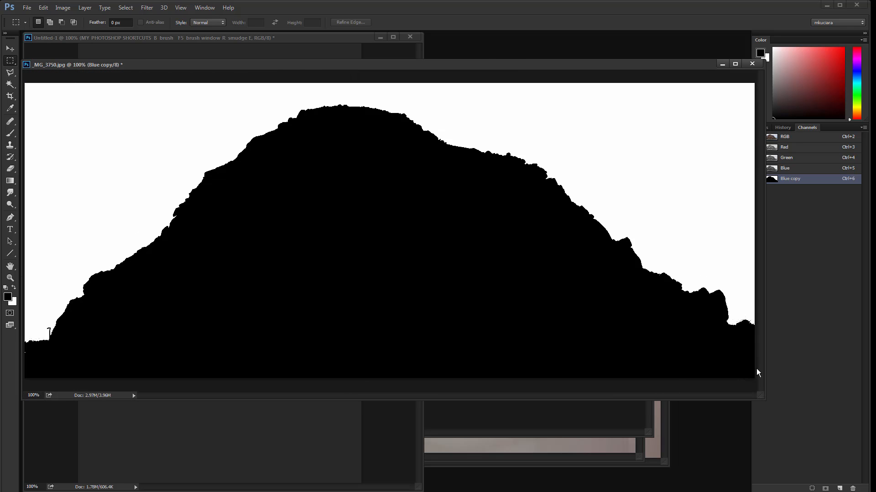
key("ctrl+minus")
left_click_drag(514, 272, 670, 383)
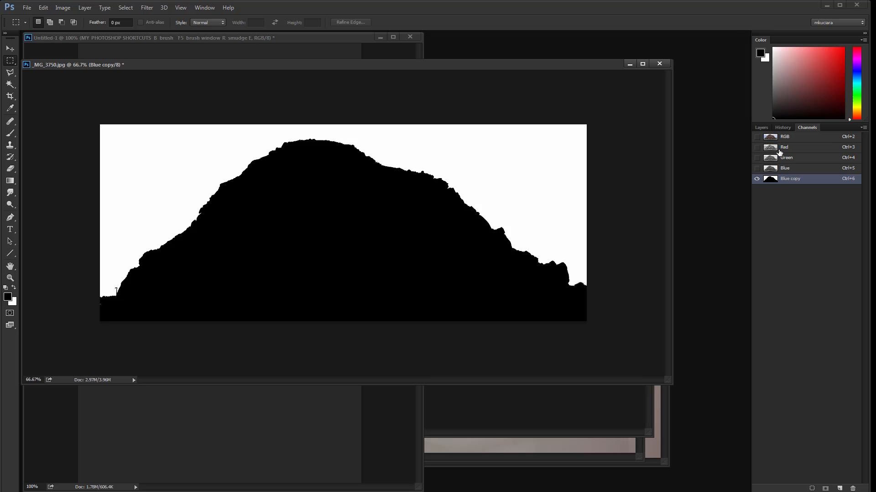
Step: Load the Blue copy channel as a selection, return to the RGB composite and show the layers
left_click(774, 181, "ctrl")
left_click(831, 141)
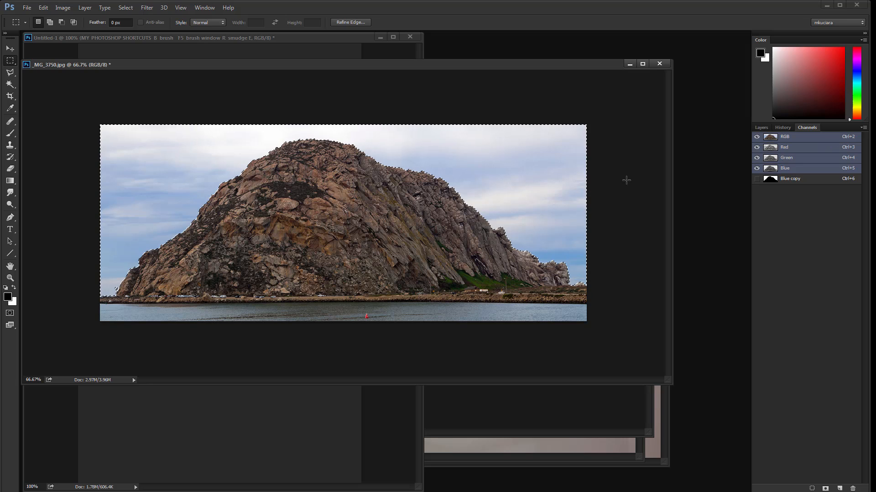
left_click(761, 128)
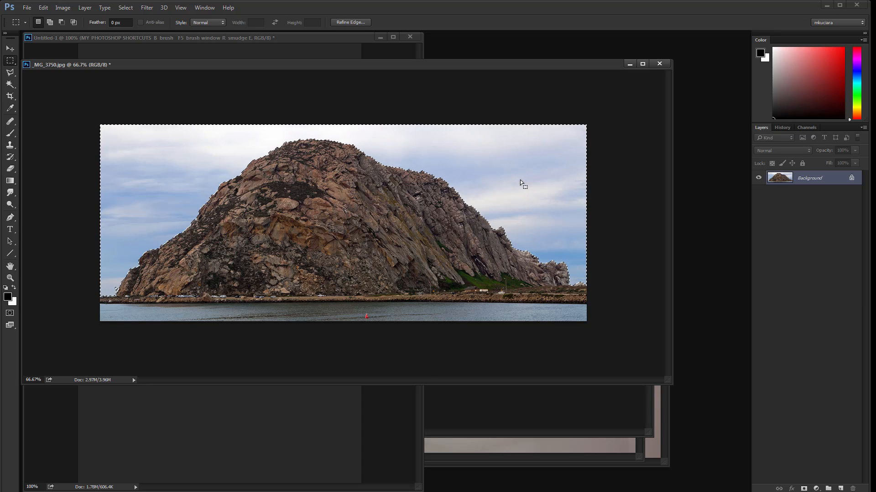
Step: Invert the selection so it covers the rock and water, and copy that area to a new layer
right_click(532, 182)
left_click(583, 195)
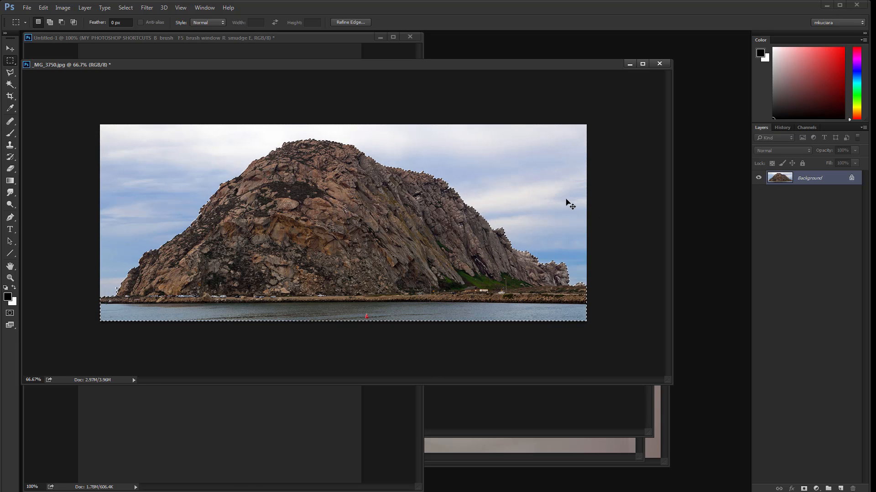
key("ctrl+j")
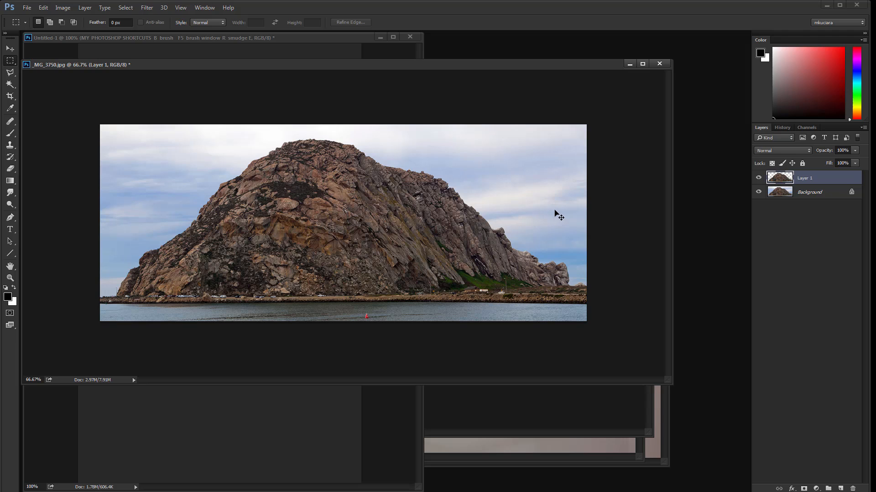
Step: Add the entry "CTRL+J duplicate selection" as a new last line of the Photoshop shortcuts list
left_click(182, 431)
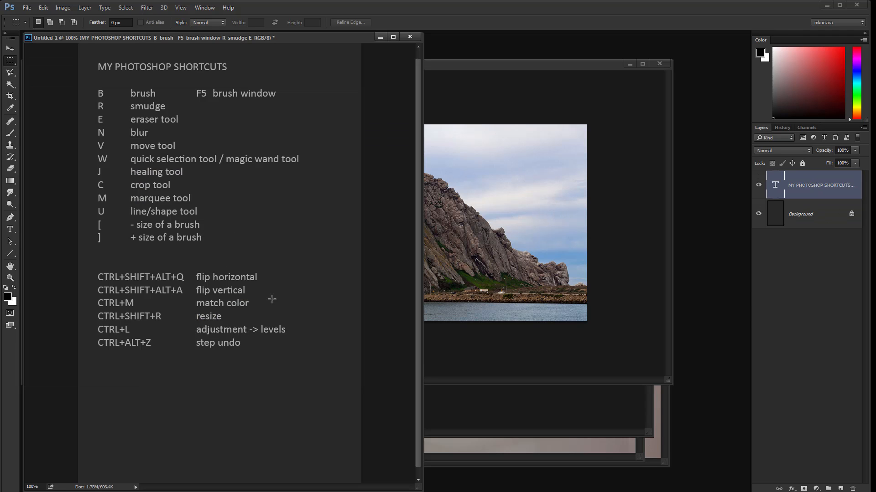
key("t")
left_click(241, 344)
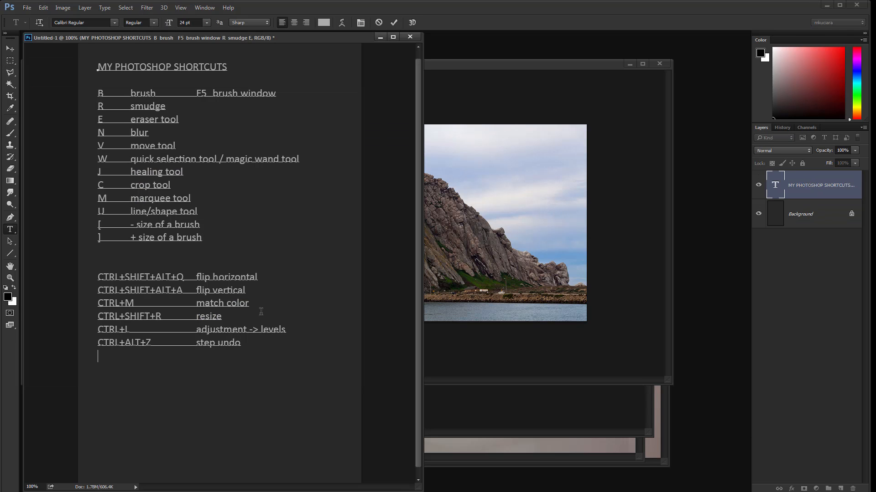
type("CTRL+J\t\t\t\t\tduplicate")
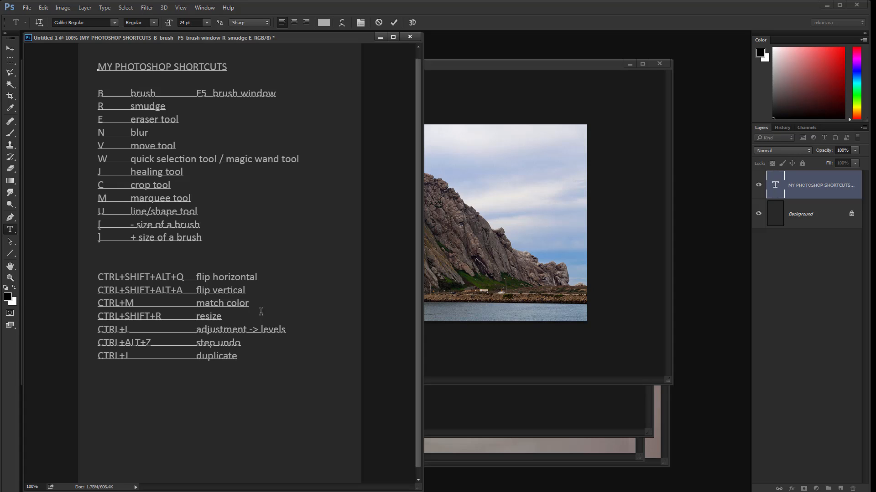
type(" selection")
left_click(12, 50)
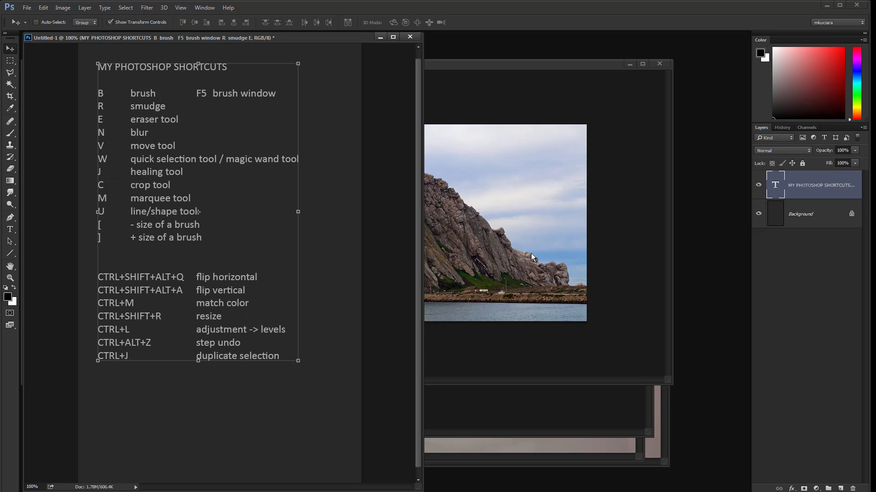
Step: Extend the CTRL+J entry in the shortcuts list with the words "to new layer" and finish editing the text
key("m")
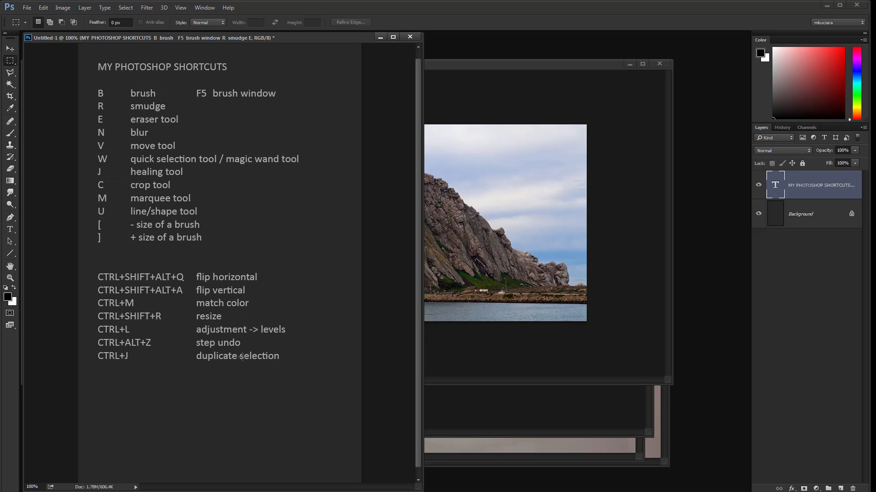
key("t")
left_click(279, 356)
type("t")
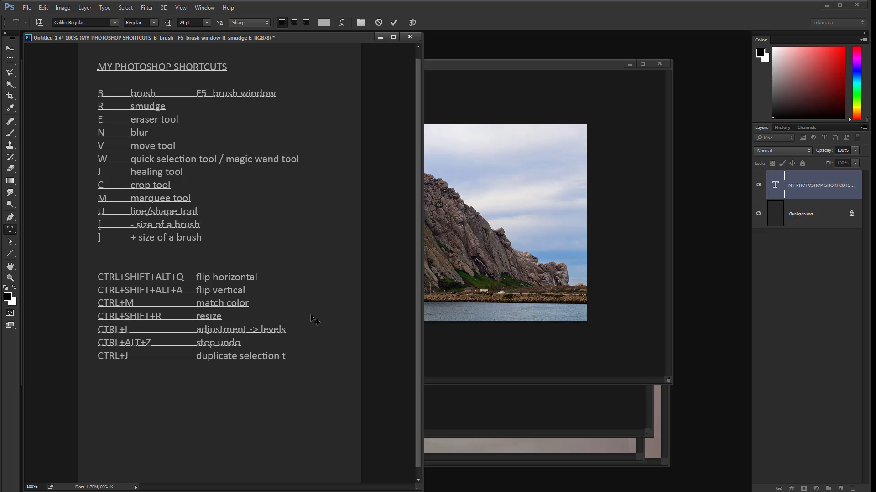
type("o new layer")
left_click(10, 48)
Step: Return to the rock photo, try shifting the cut-out rock on Layer 1, and hide the Background layer
left_click(513, 295)
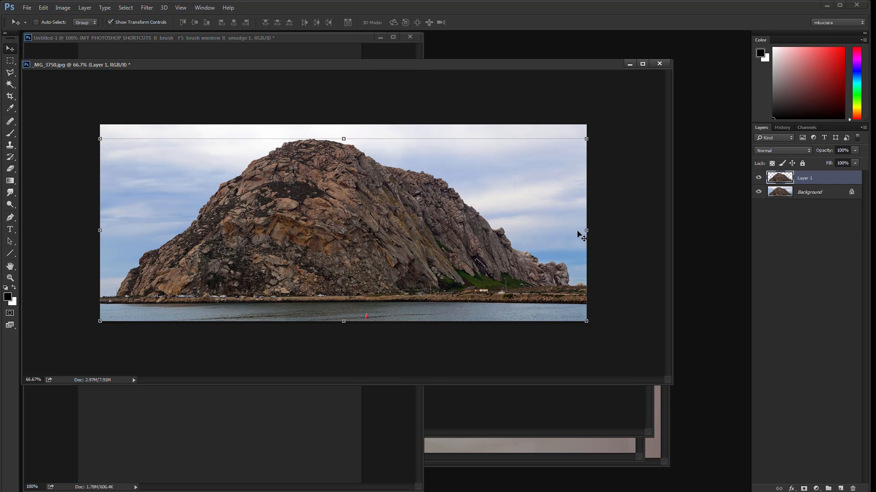
left_click_drag(511, 249, 547, 228)
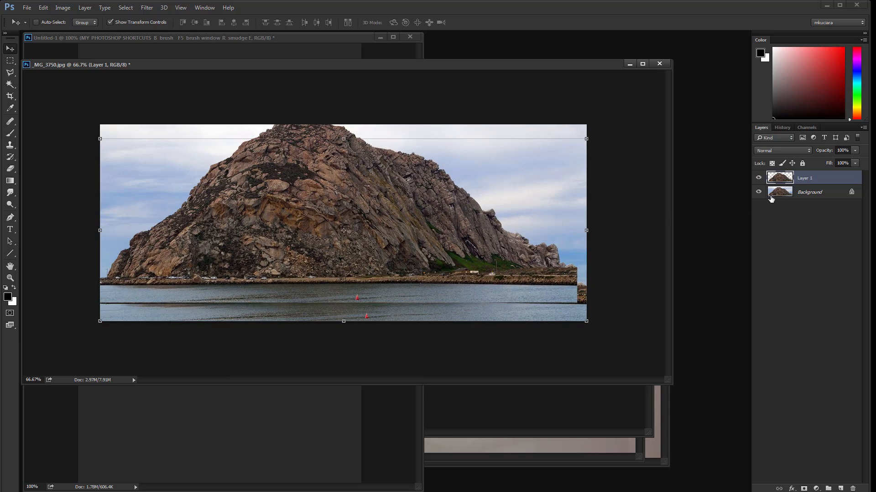
left_click(759, 192)
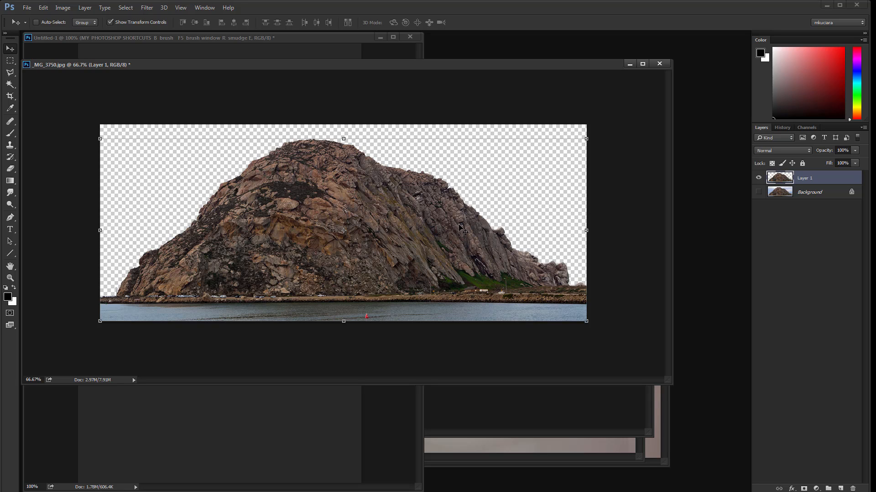
Step: Switch to the browser, copy the cloudy sky image, and paste it between the Background and Layer 1 in the rock photo
key("alt+Tab")
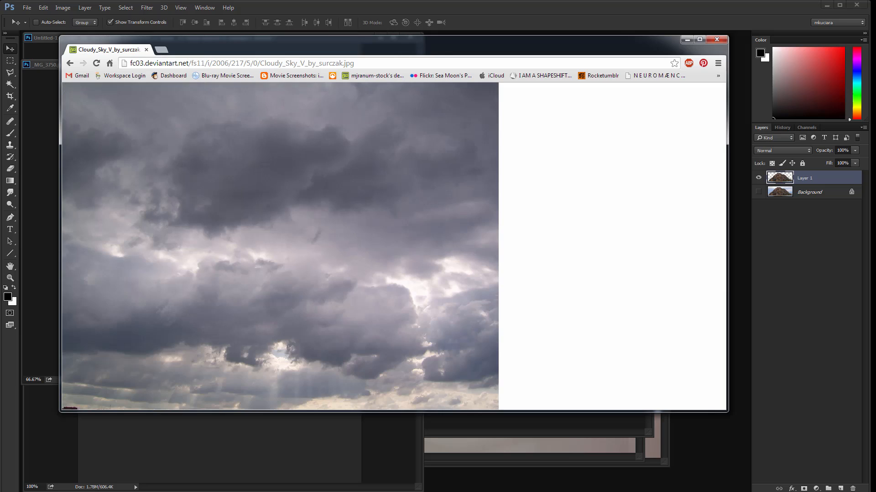
right_click(388, 228)
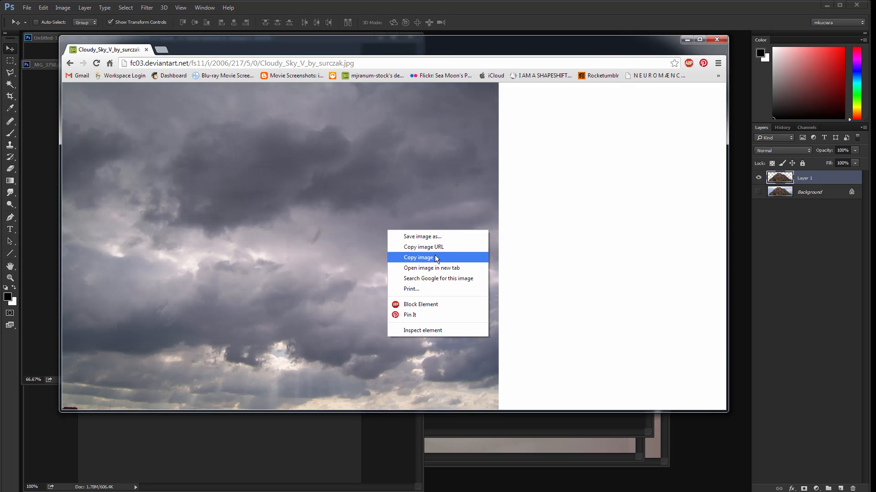
left_click(434, 253)
left_click(737, 214)
left_click(796, 194)
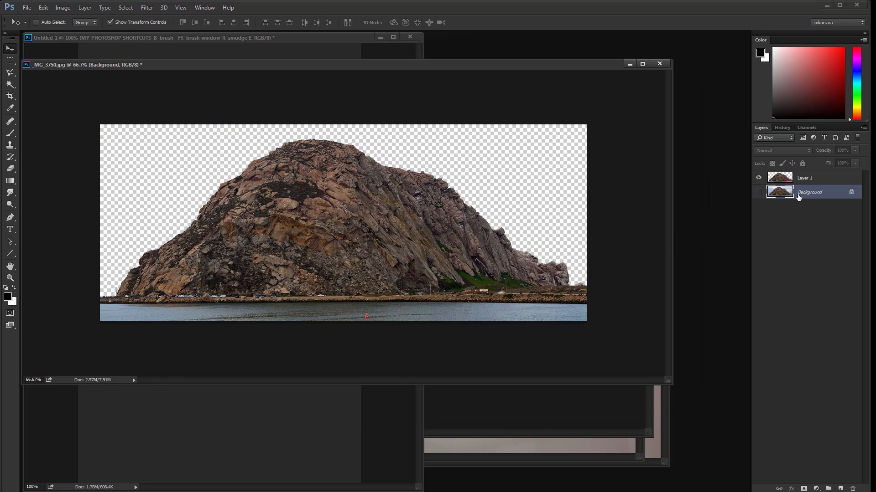
key("ctrl+v")
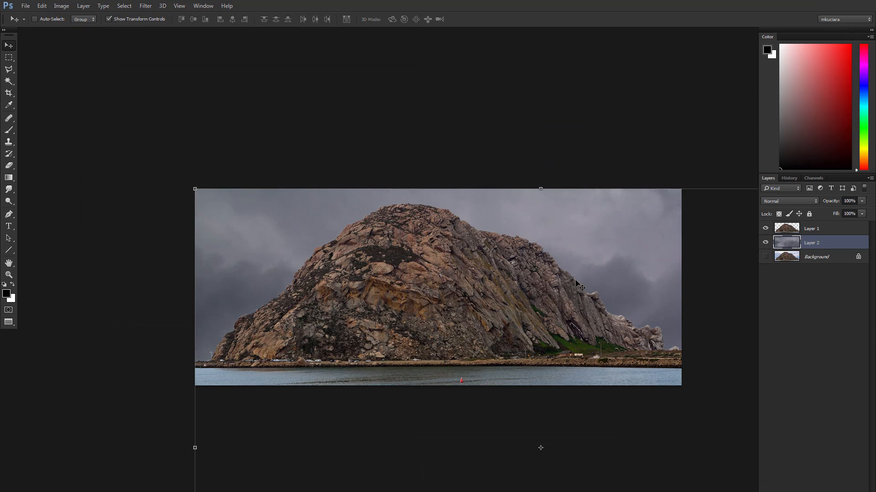
Step: Zoom out to 50% in a larger window, scale the pasted sky layer to about 74.7% and flip it horizontally
key("ctrl+minus")
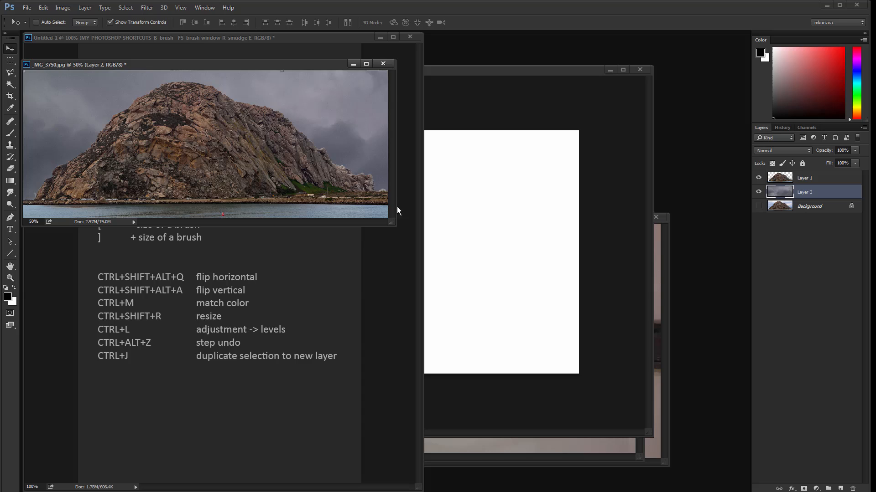
left_click_drag(395, 225, 729, 461)
left_click_drag(688, 417, 595, 318)
left_click_drag(615, 89, 473, 219)
left_click_drag(433, 369, 519, 218)
right_click(533, 220)
left_click(557, 337)
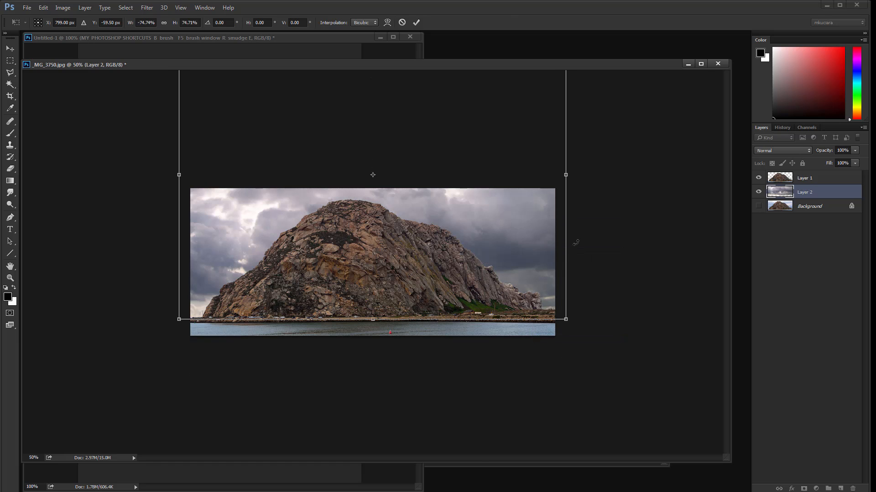
Step: Position the flipped sky behind the rock down past the shoreline, enlarge it slightly to cover the photo, and apply the transform
left_click_drag(542, 263, 518, 247)
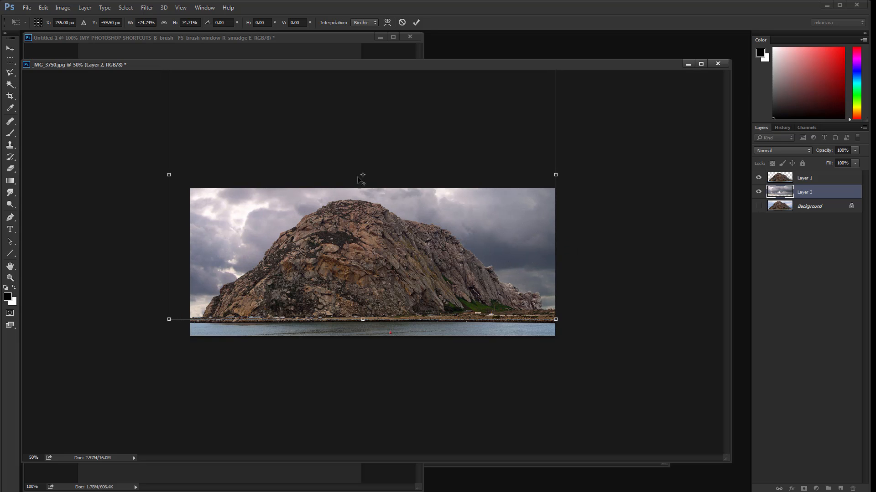
left_click_drag(414, 236, 412, 245)
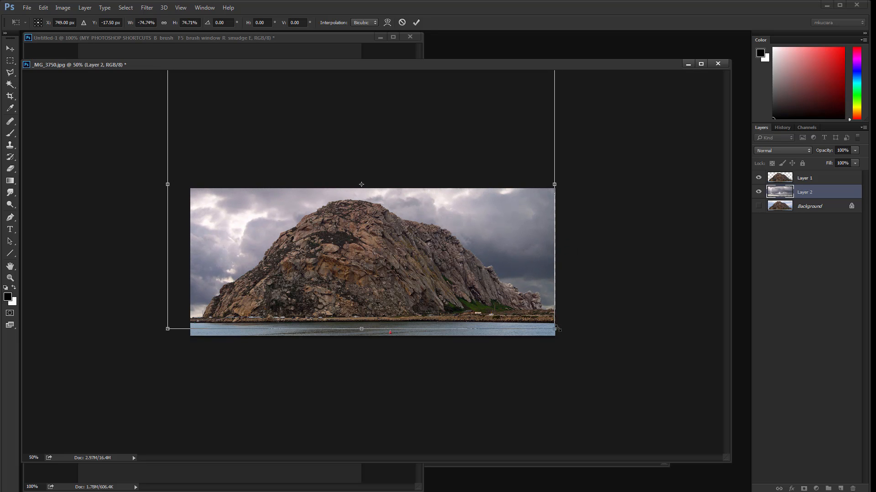
left_click_drag(557, 328, 560, 332)
key("Return")
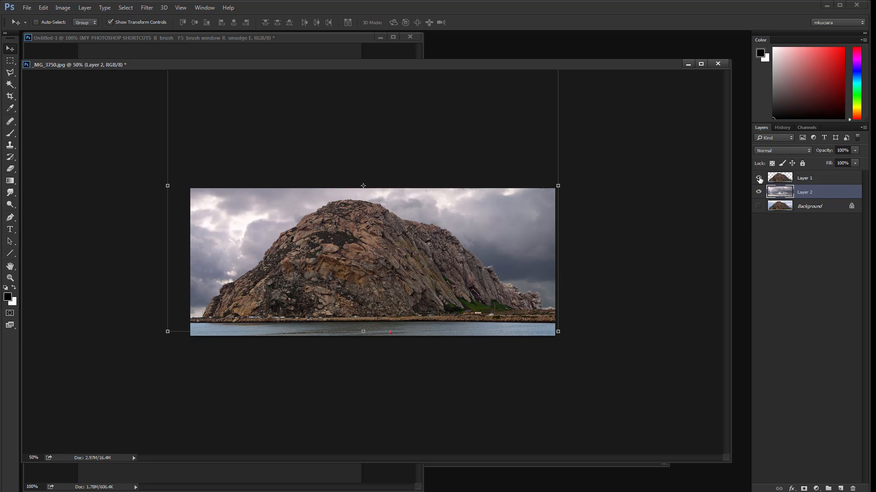
Step: Compare the composite with the Background layer shown alone, redisplay all layers, and inspect the rock's edge at 200%
left_click(758, 206, "alt")
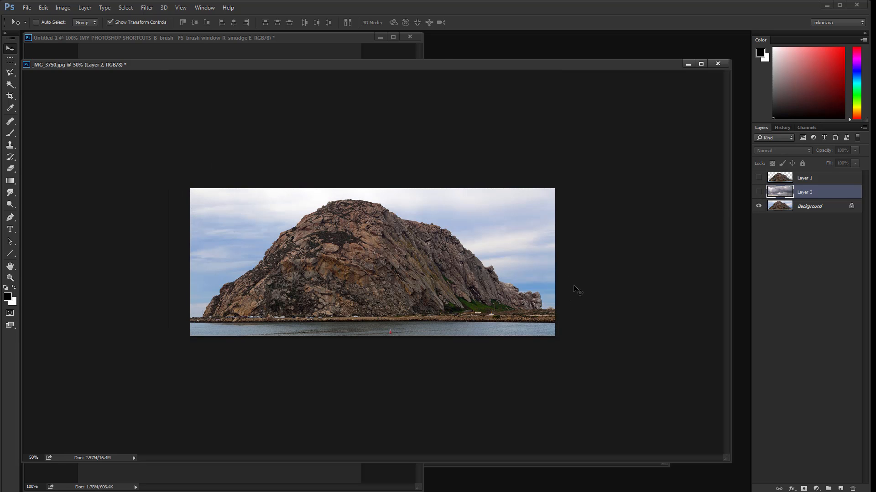
left_click_drag(758, 192, 759, 177)
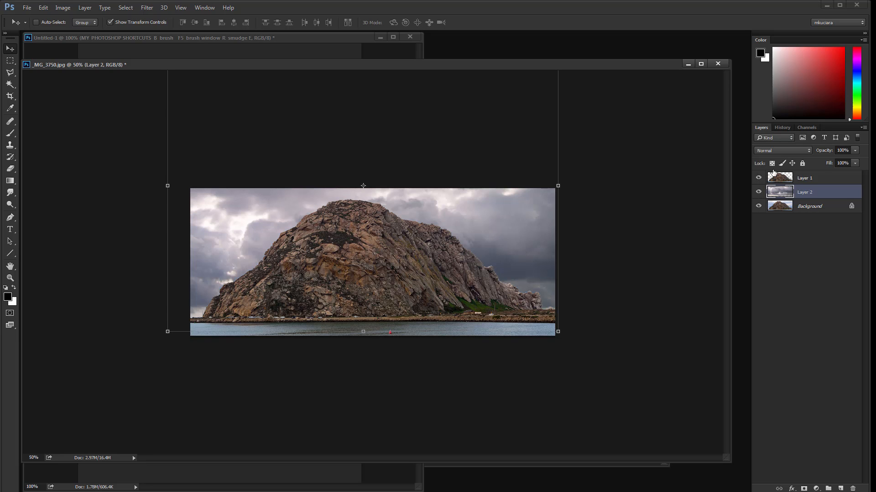
key("c")
key("ctrl+plus")
key("ctrl+plus")
key("ctrl+plus")
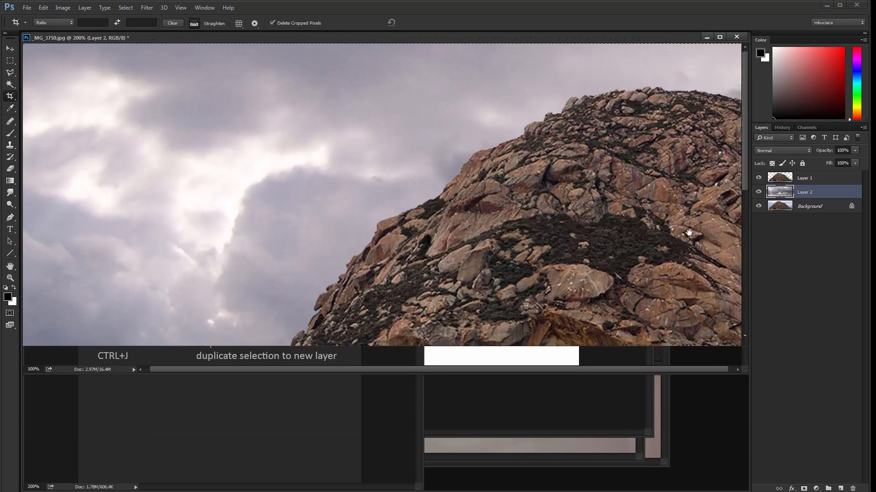
left_click_drag(704, 232, 359, 239)
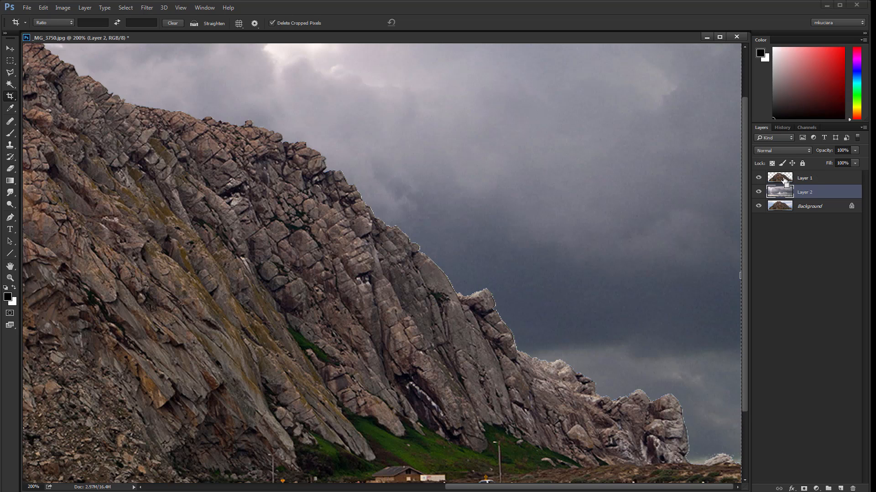
Step: Load Layer 1's outline as a selection, glance at the channels, and invert the selection
left_click(785, 178, "ctrl")
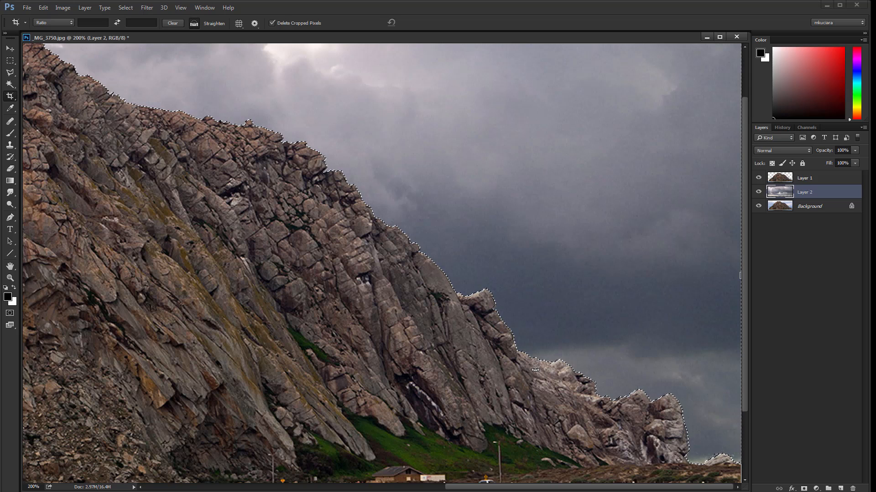
left_click(806, 127)
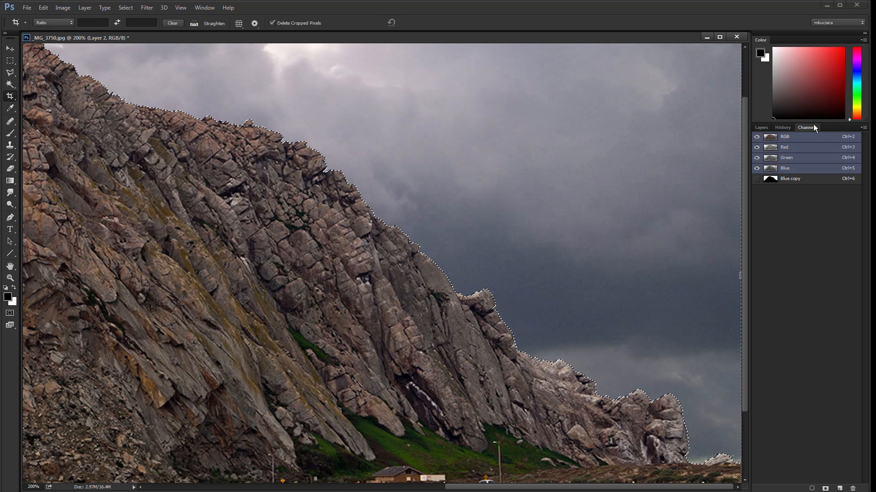
left_click(761, 128)
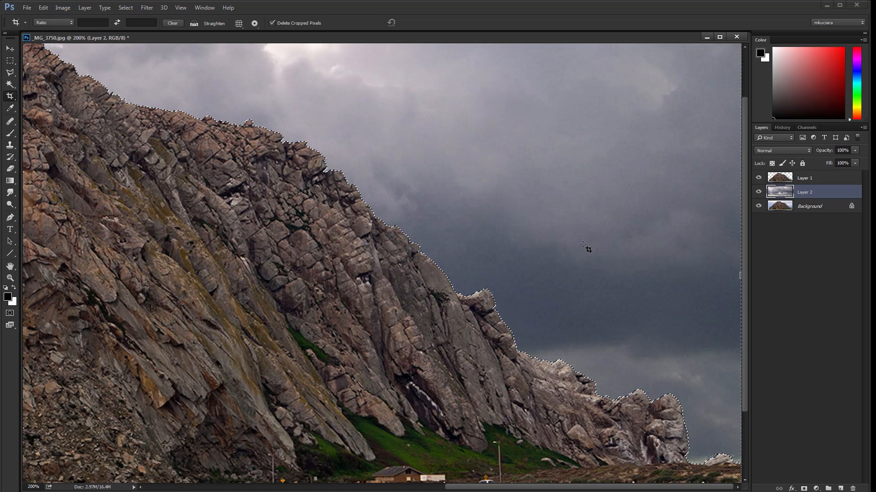
key("m")
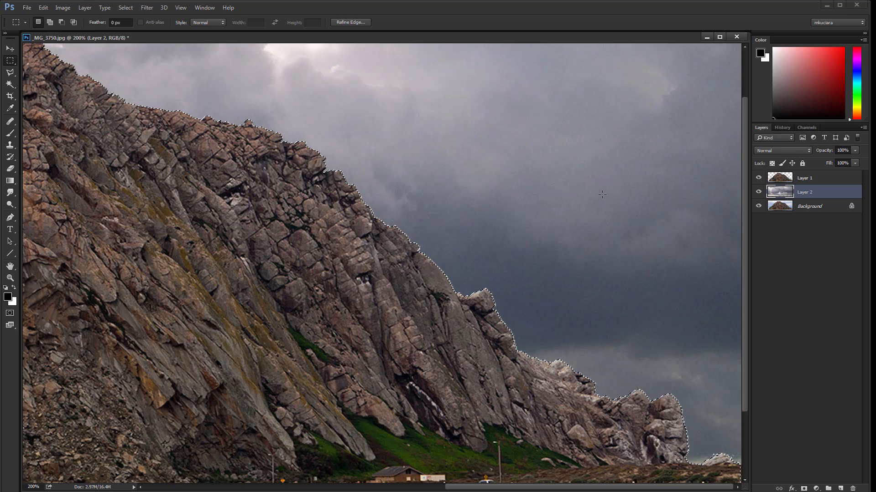
right_click(556, 212)
left_click(605, 225)
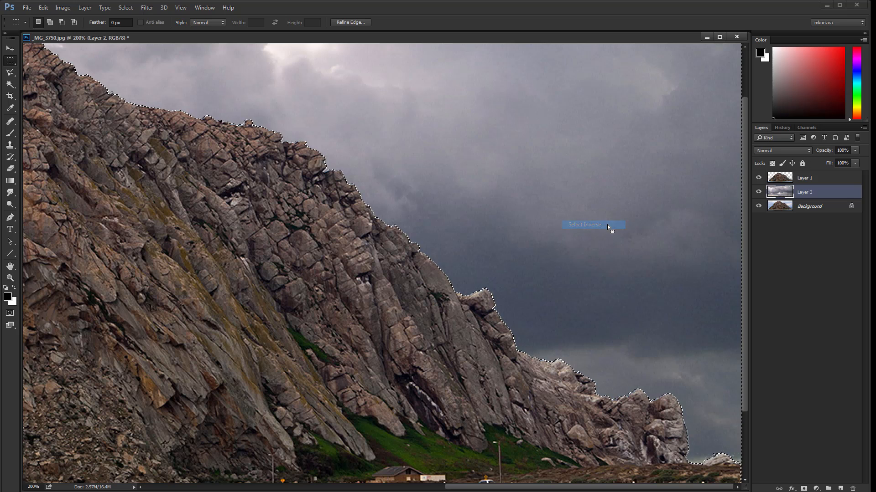
Step: Try deleting the selected area from the sky layer, undo it, and deselect with Layer 1 active
key("Delete")
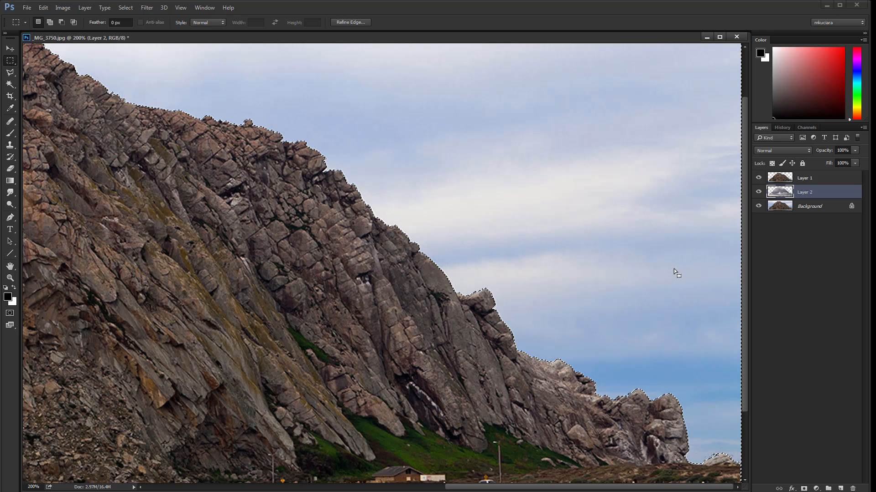
key("ctrl+z")
left_click(804, 178)
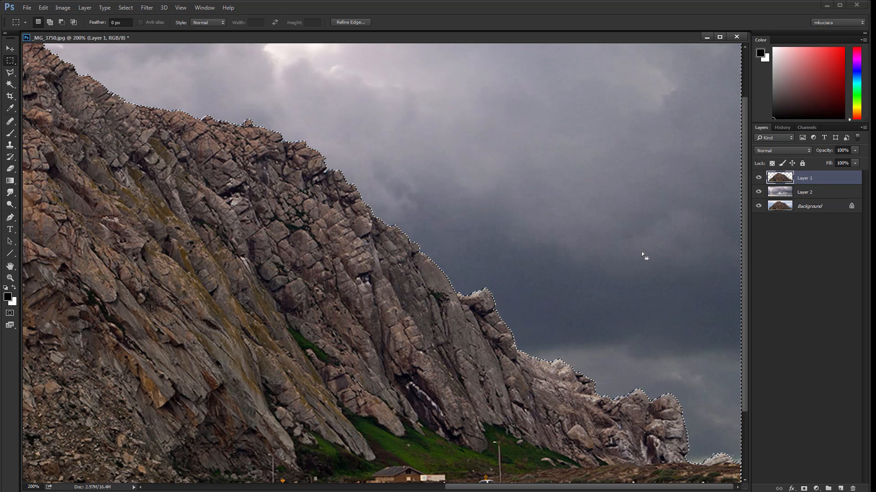
key("ctrl+d")
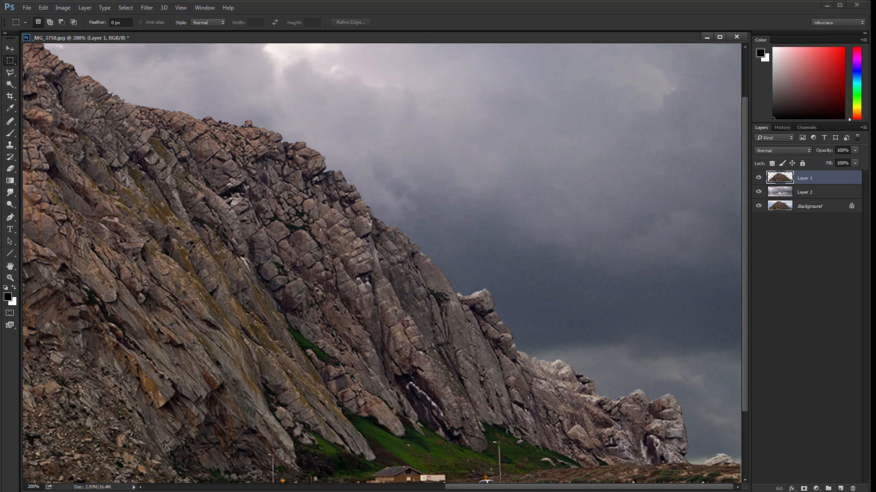
Step: Examine the rock's opposite slope and the shoreline against the new sky at 200%, and return the zoom to 100%
left_click_drag(512, 315, 720, 296)
left_click_drag(283, 340, 712, 310)
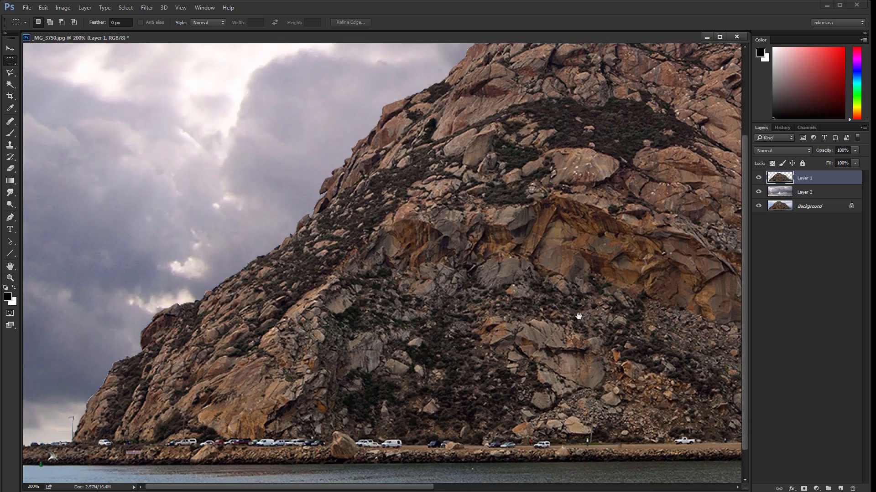
left_click_drag(577, 317, 525, 328)
key("ctrl+minus")
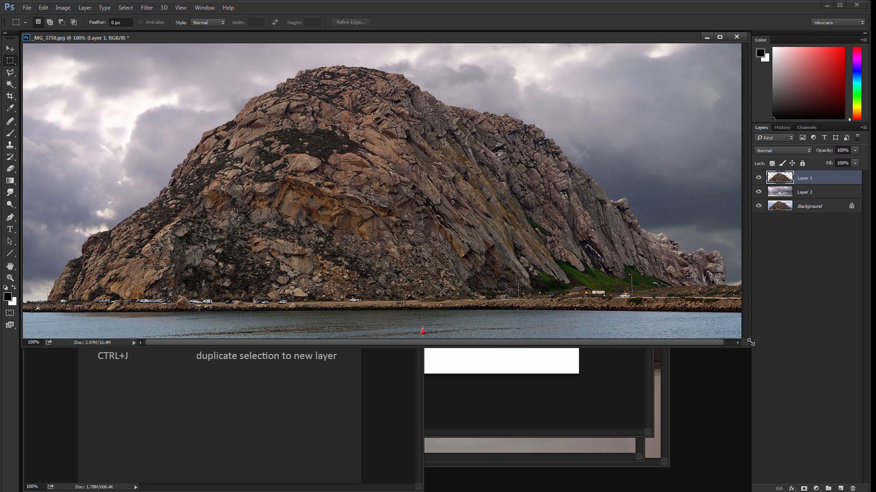
Step: Resize the photo window to leave space around the image without covering the panels, glance at the channels and show the layers again
left_click_drag(750, 342, 766, 428)
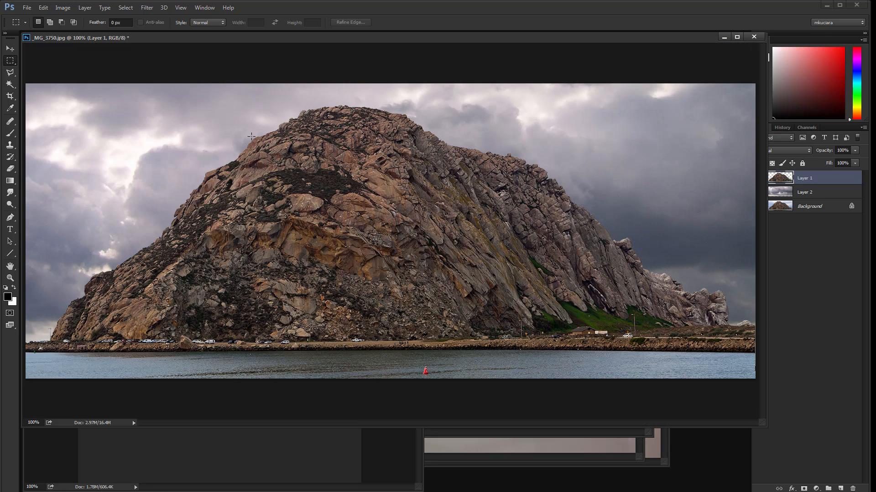
left_click(807, 128)
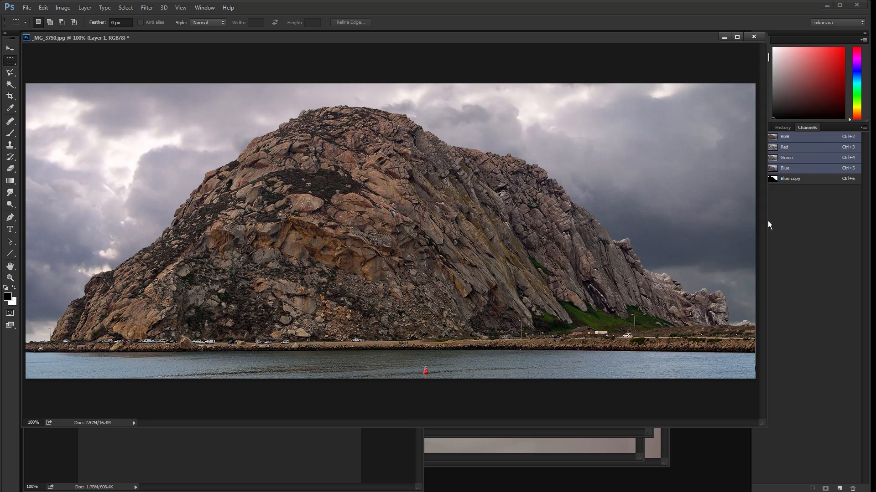
left_click_drag(762, 423, 741, 433)
left_click(762, 127)
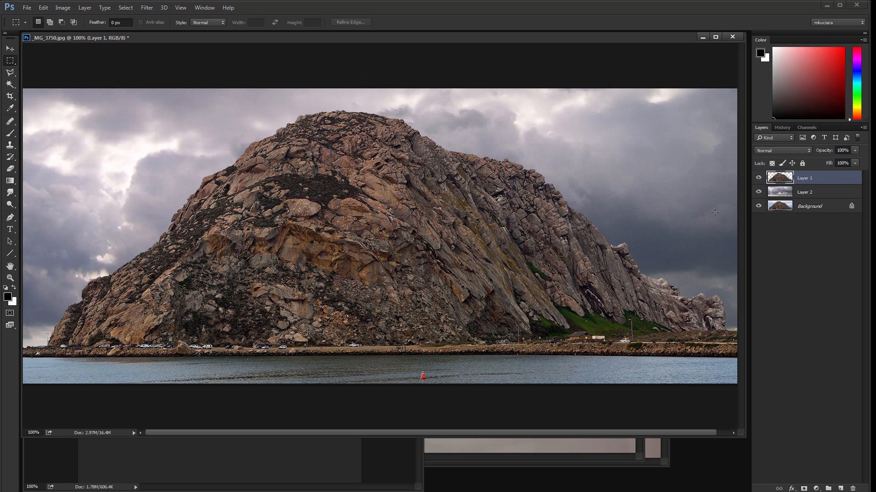
Step: Look up the match color shortcut in the Photoshop shortcuts document, return to the rock photo and toggle Layer 2's visibility
left_click(786, 193)
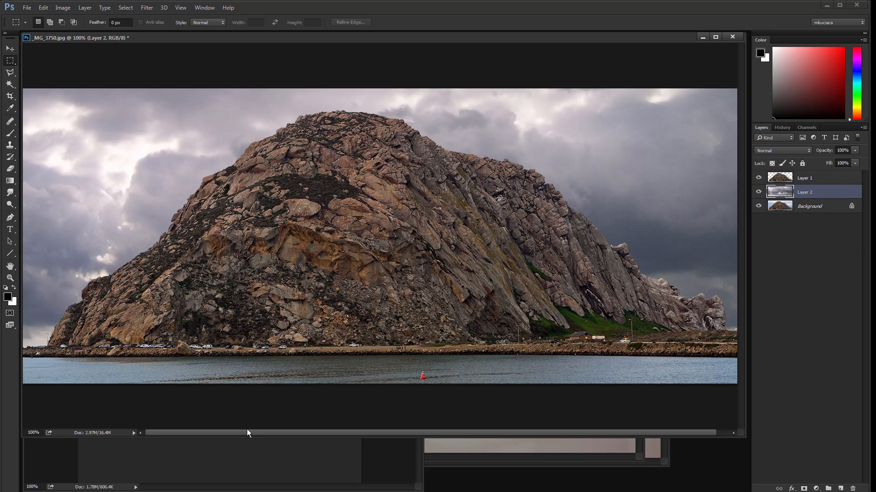
left_click(293, 459)
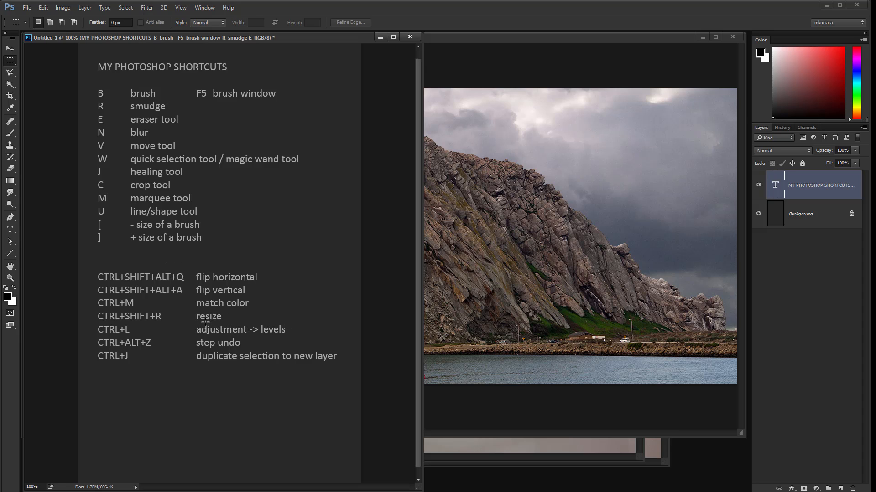
left_click(531, 227)
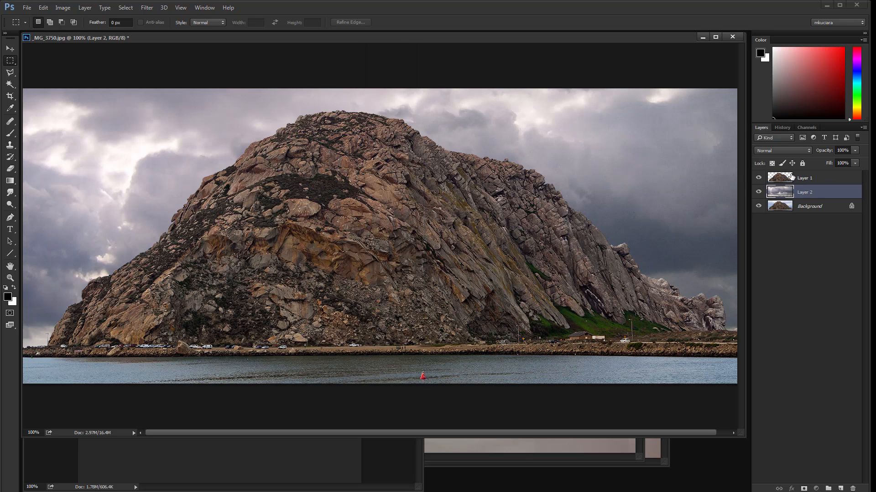
left_click(794, 179)
left_click(758, 192)
left_click(758, 192)
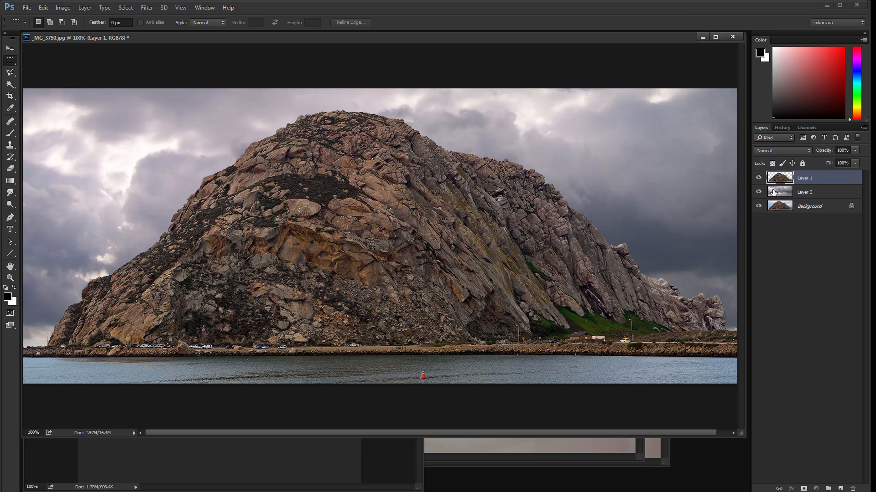
Step: Try Match Color on the cloud sky in Layer 2, using Layer 1 of _MG_3750.jpg as the source
left_click(779, 193)
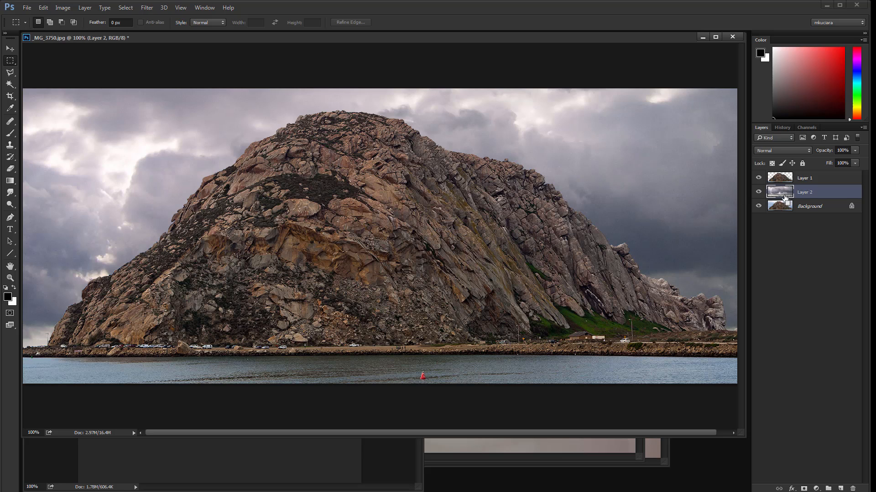
key("ctrl+alt+m")
left_click(211, 358)
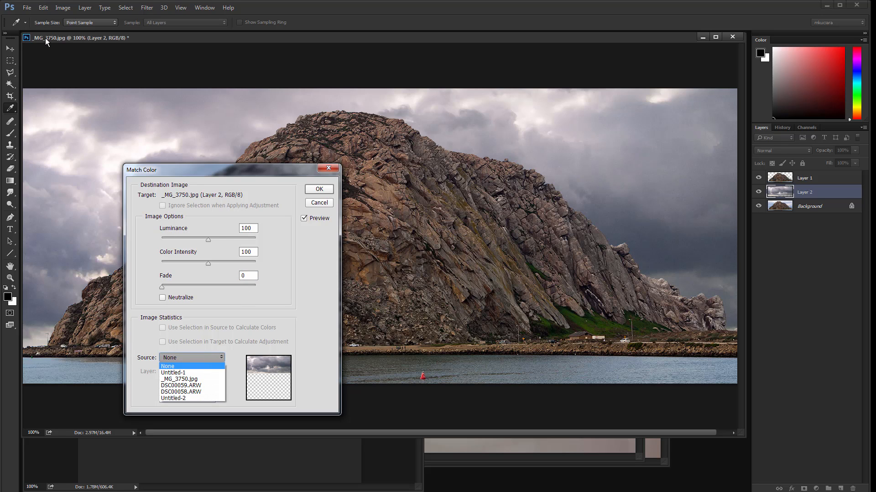
left_click(203, 379)
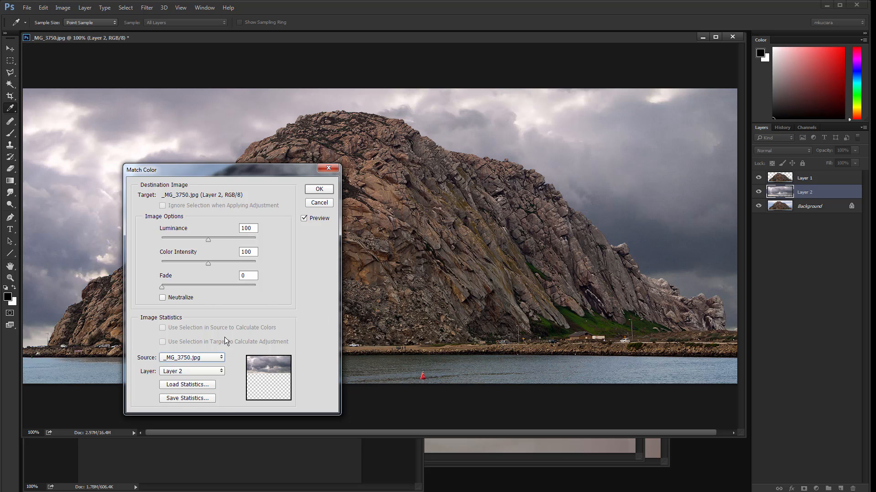
left_click(207, 370)
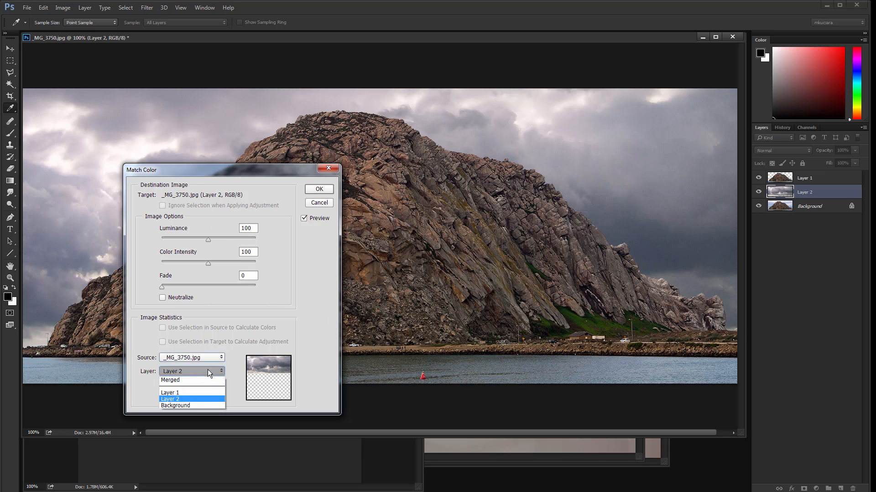
left_click(203, 394)
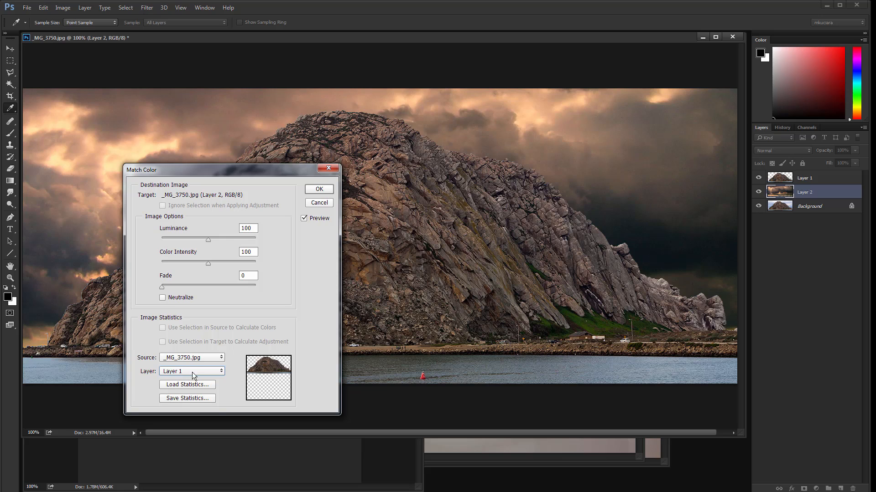
Step: Preview Layer 2 and Background as color sources for the sky, moving the dialog aside, and cancel the match
scroll(194, 373, "down", 1)
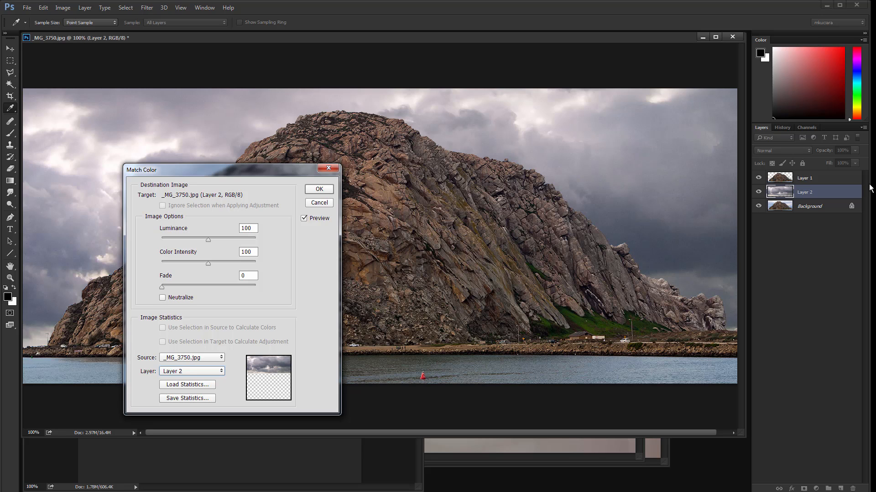
key("Down")
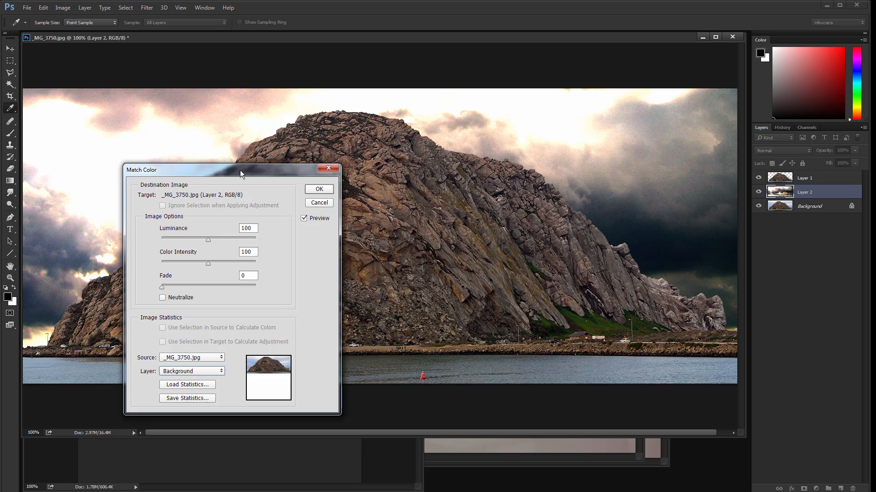
left_click_drag(241, 171, 390, 172)
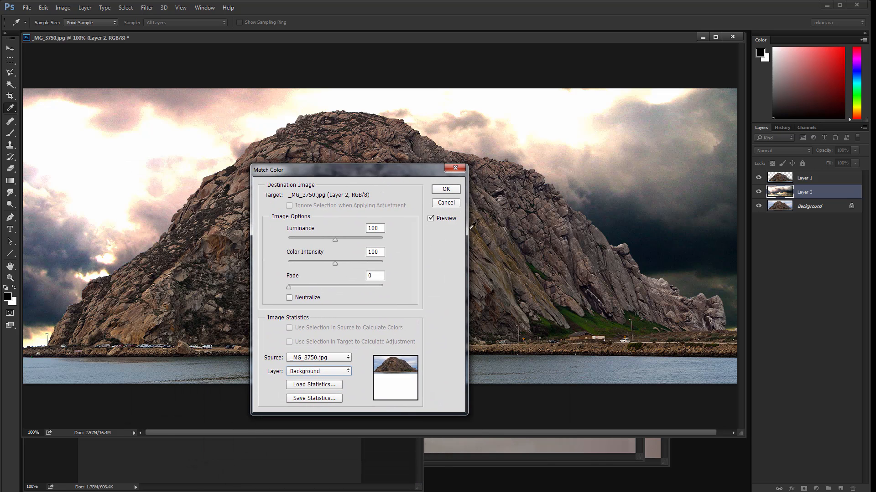
left_click(446, 203)
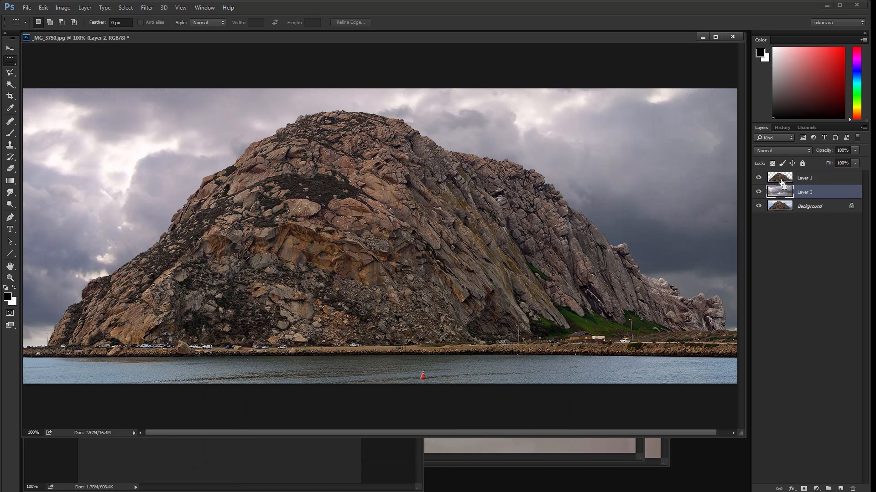
Step: Load Layer 1's outline, invert the selection, and copy the original sky from the Background to a new layer
left_click(782, 181, "ctrl")
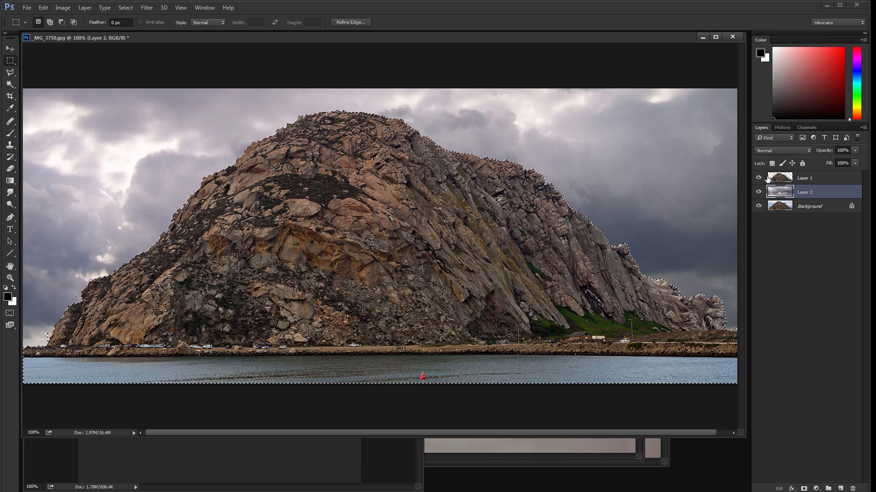
right_click(661, 171)
left_click(655, 182)
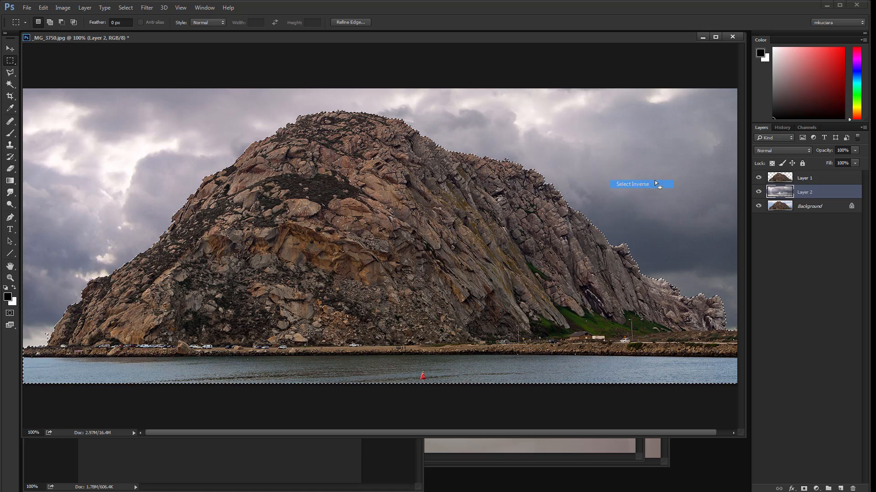
left_click(788, 208)
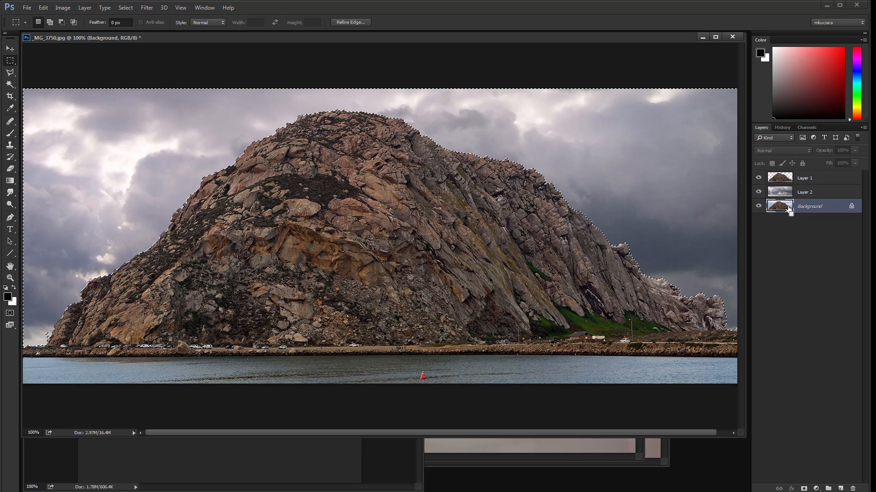
key("ctrl+j")
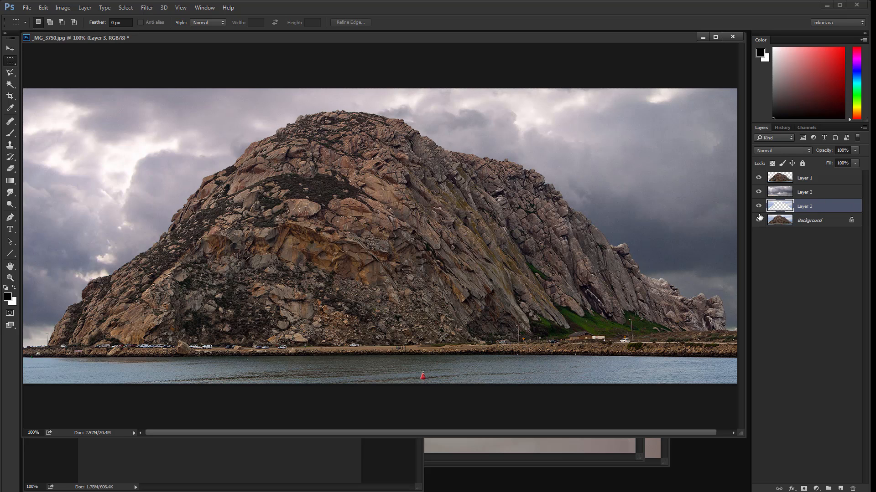
Step: Hide the Background, Layer 1 and Layer 2 so only the copied original sky is shown
left_click(759, 221)
left_click(759, 178)
left_click(759, 192)
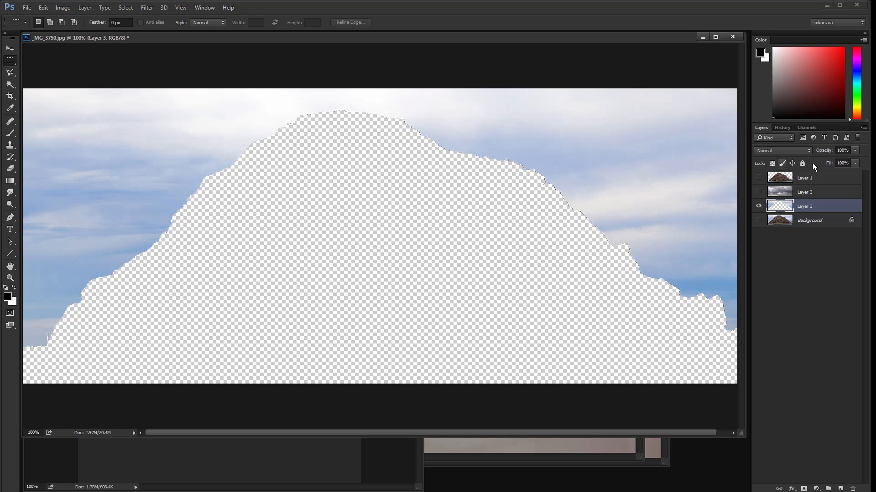
Step: Show Layer 2 again and apply Match Color to it with _MG_3750.jpg as source and Layer 3 as source layer
left_click(758, 191)
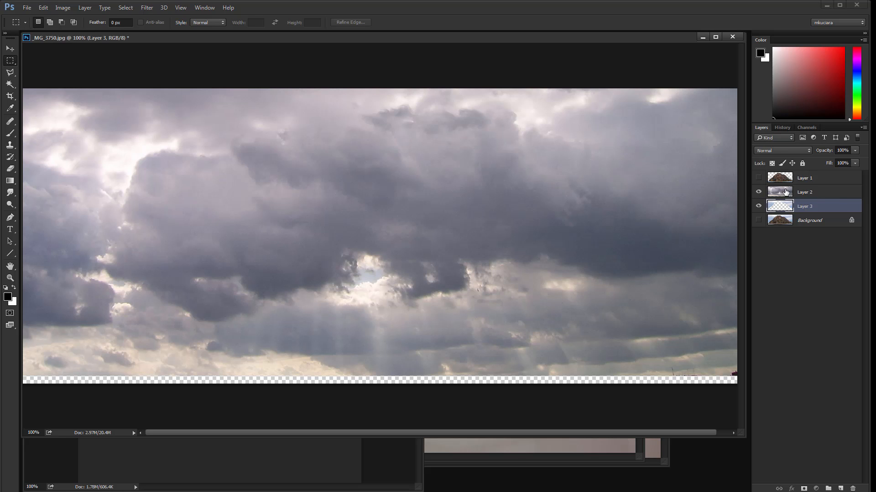
left_click(772, 193)
key("ctrl+alt+m")
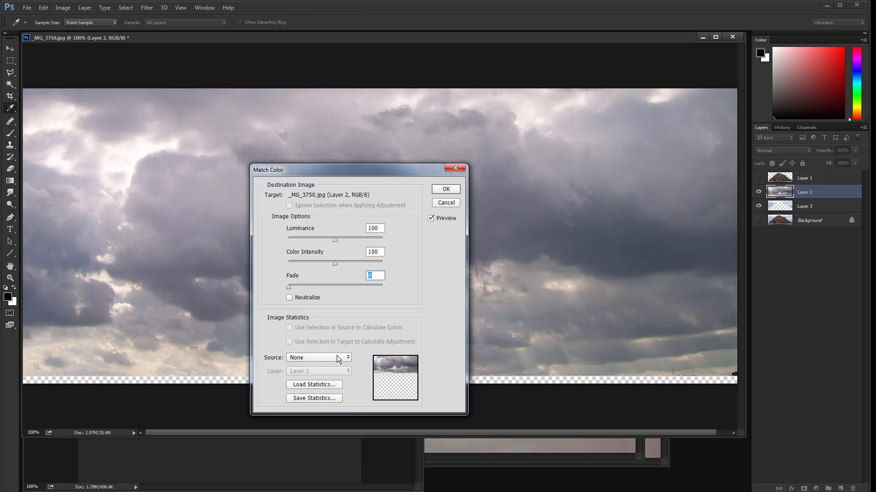
left_click(339, 358)
left_click(341, 379)
left_click(330, 371)
left_click(329, 400)
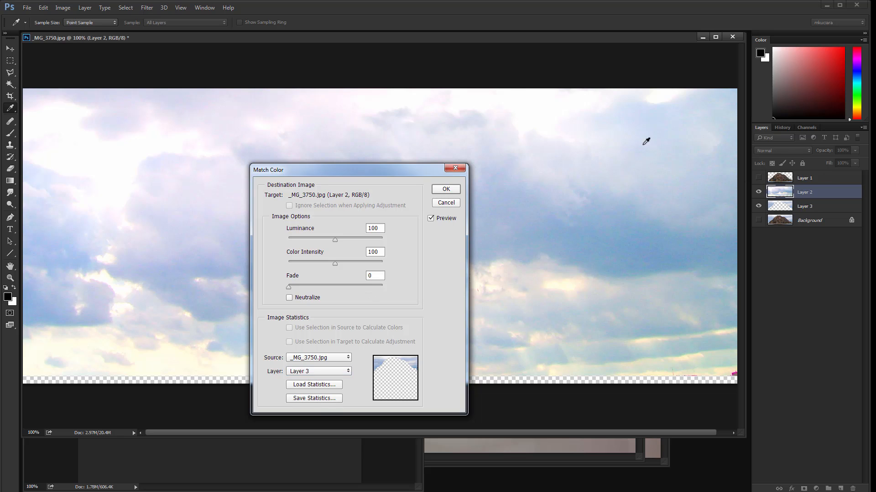
Step: Cancel the open Match Color adjustment and make Layer 1 with the rock visible
left_click(446, 202)
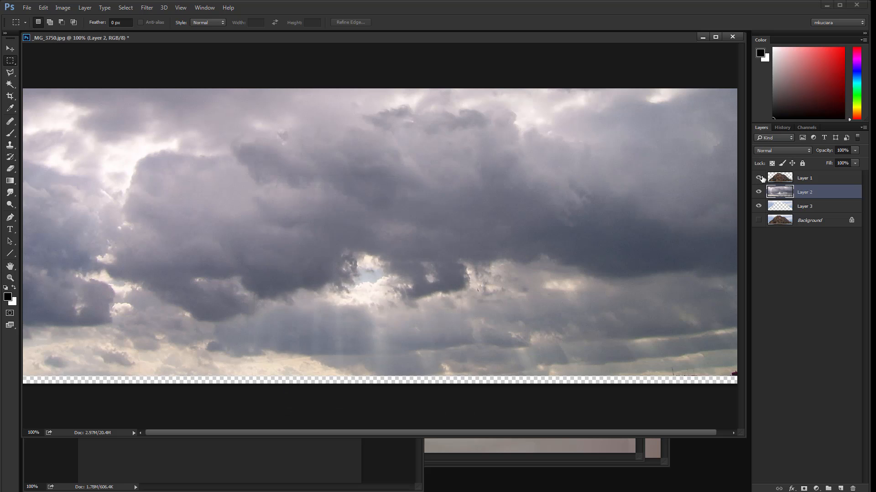
left_click(758, 178)
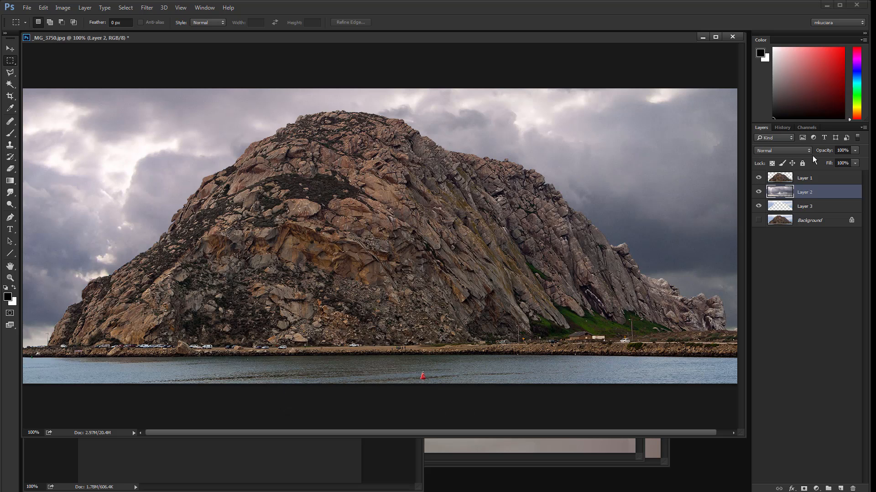
Step: Start Match Color on Layer 2 with _MG_3750.jpg as the source and Layer 3 as the source layer
key("ctrl+alt+m")
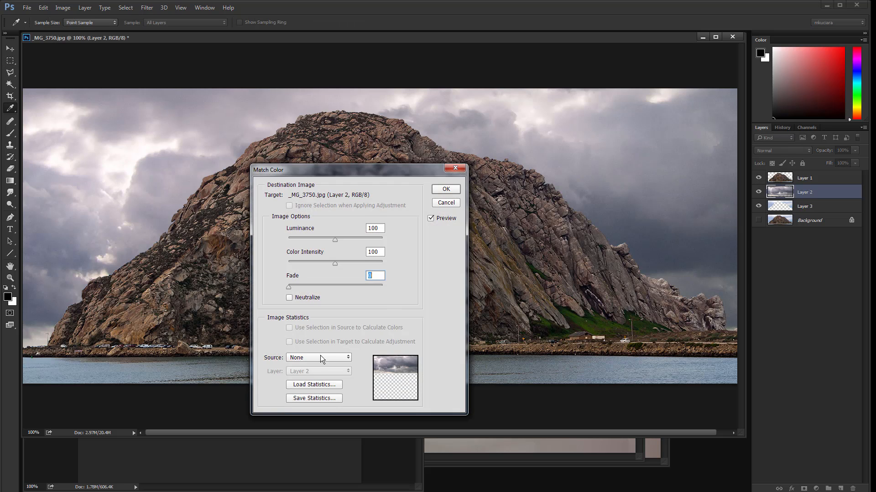
left_click(321, 356)
left_click(331, 379)
left_click(327, 372)
left_click(330, 385)
key("Down")
key("Down")
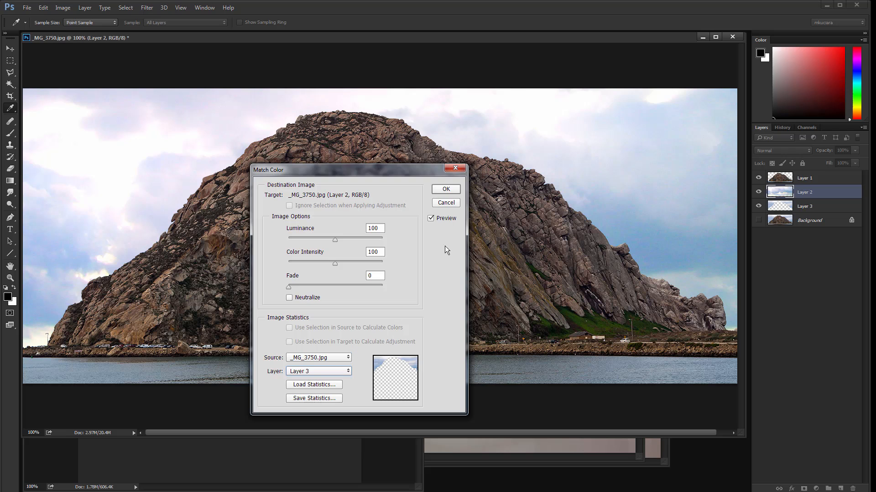
left_click_drag(356, 169, 385, 201)
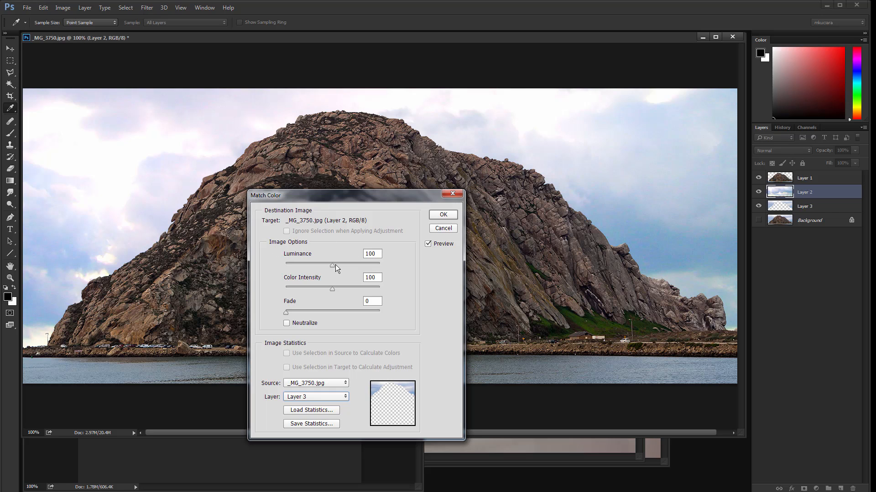
Step: Try Match Color with luminance at 42, color intensity at 46 and fade at 100
left_click_drag(331, 264, 306, 264)
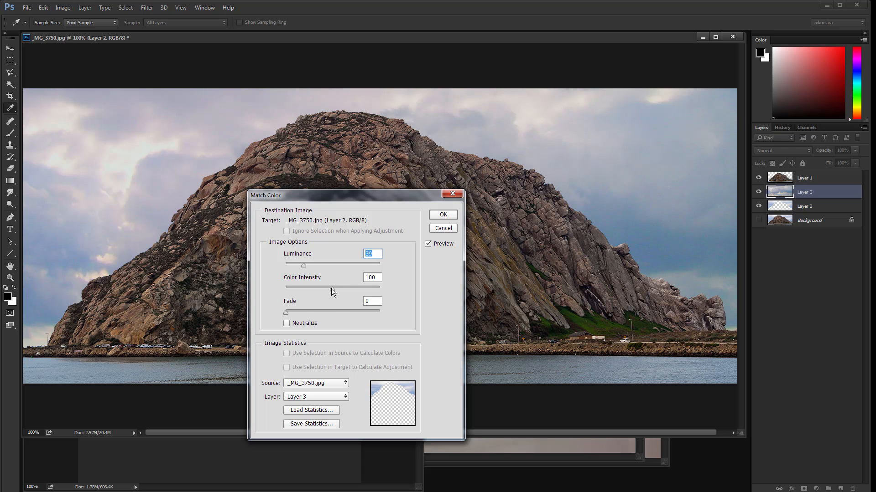
left_click_drag(331, 289, 308, 288)
left_click(306, 266)
left_click_drag(365, 195, 392, 185)
left_click_drag(313, 302, 365, 302)
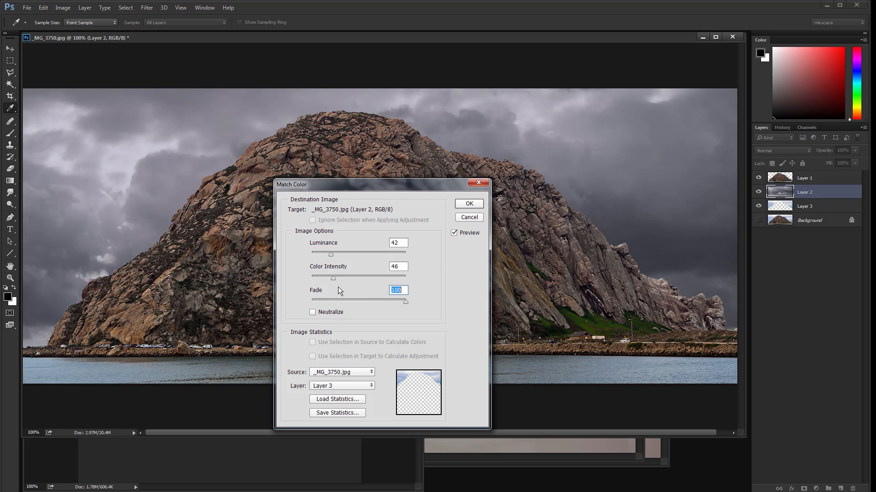
Step: Reset the Match Color luminance and color intensity to 100 each
double_click(397, 265)
type("0")
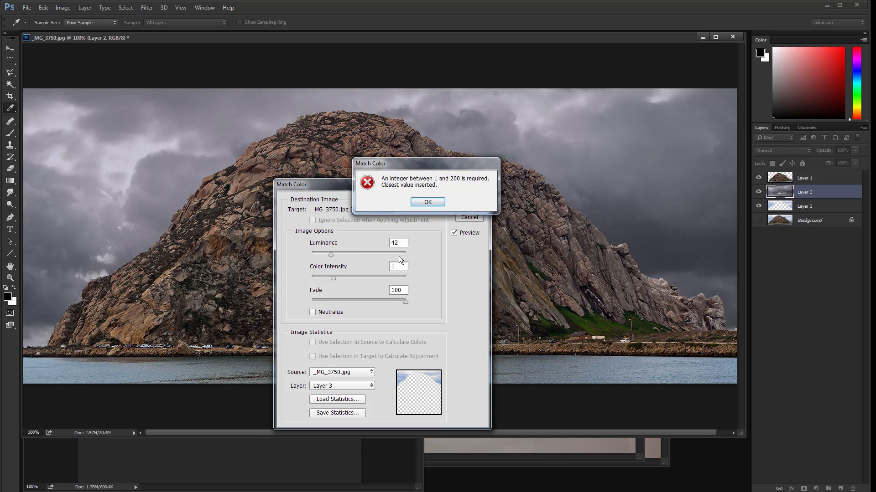
key("Return")
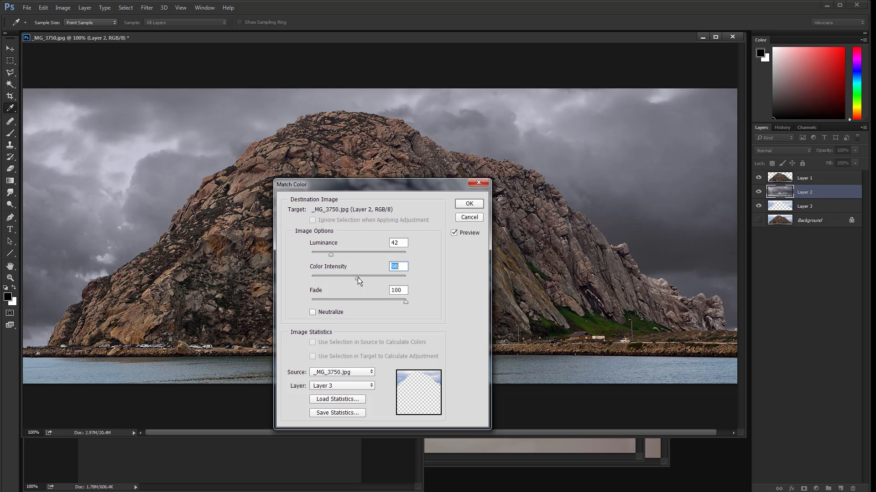
mouse_move(357, 279)
left_mouse_down()
mouse_move(346, 281)
mouse_move(358, 278)
left_mouse_up()
key("shift+Tab")
left_click_drag(303, 259, 356, 256)
type("100")
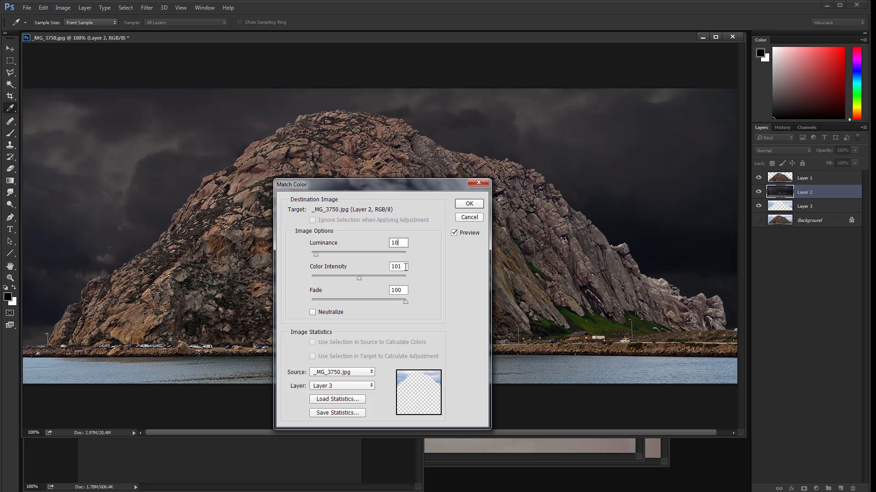
left_click(404, 267)
key("BackSpace")
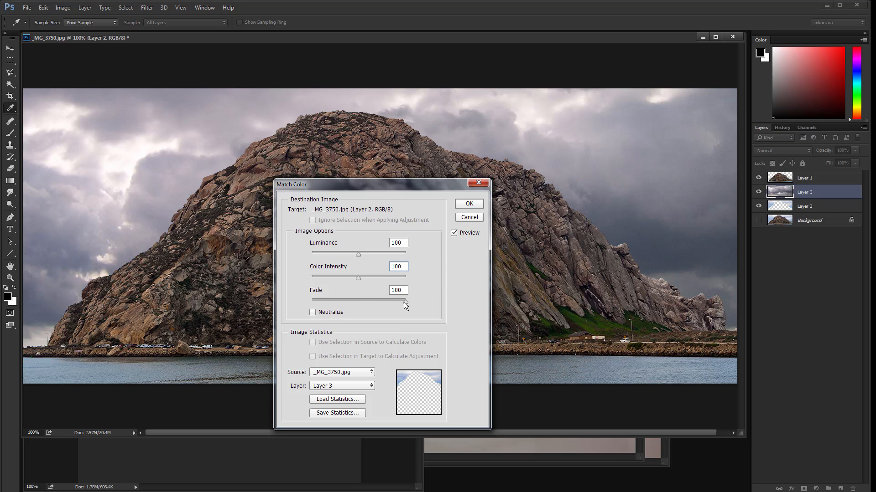
Step: Try the Match Color fade at 50 and 0, ending at 49
left_click_drag(403, 302, 360, 302)
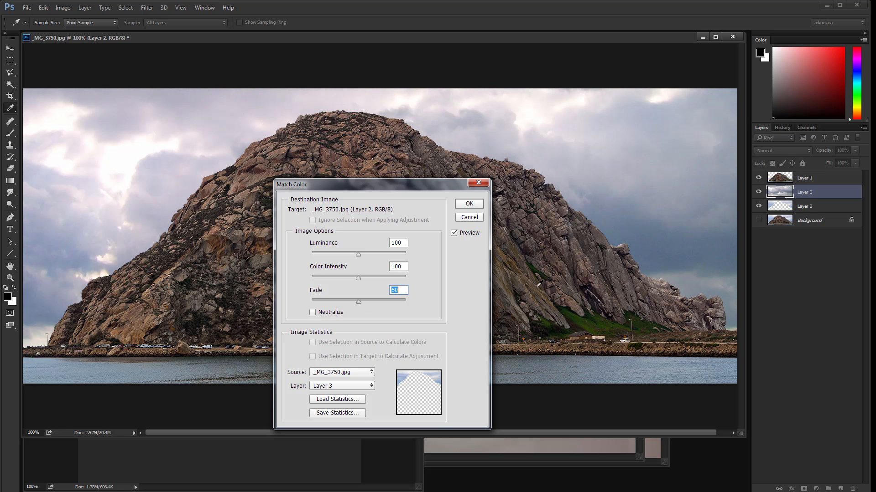
left_click_drag(357, 301, 305, 305)
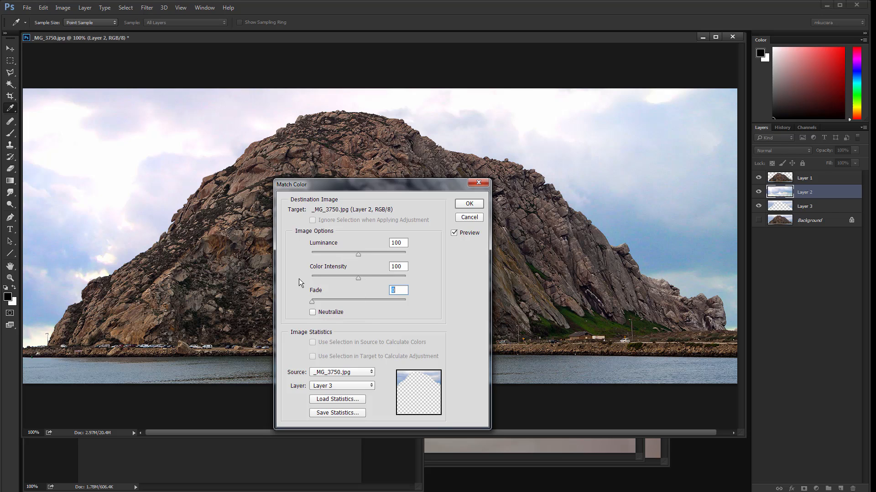
left_click(354, 301)
left_click_drag(357, 301, 357, 301)
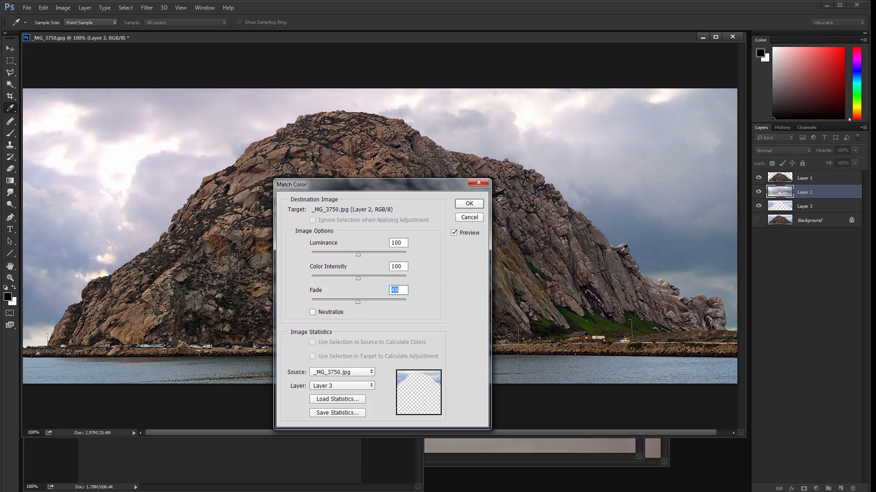
Step: Lower the color intensity to 1 and compare the sky with fade at 1 and at 49
left_click_drag(357, 278, 355, 279)
left_click(707, 171)
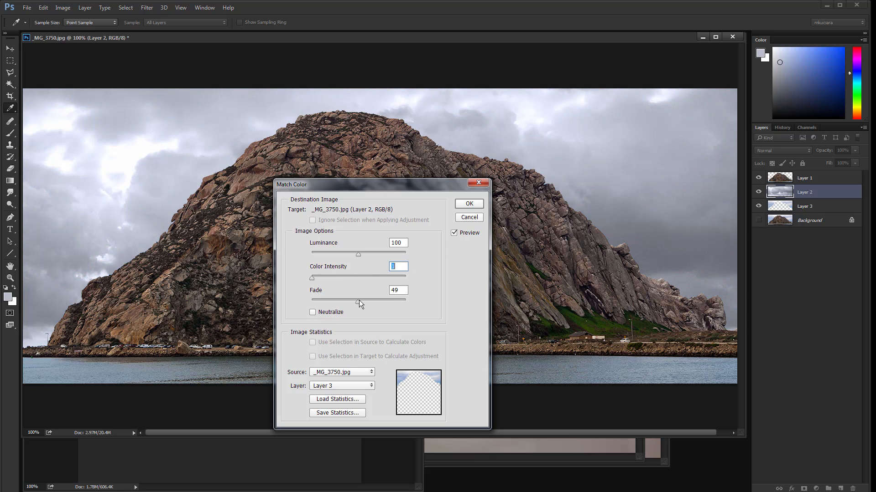
left_click_drag(360, 300, 319, 317)
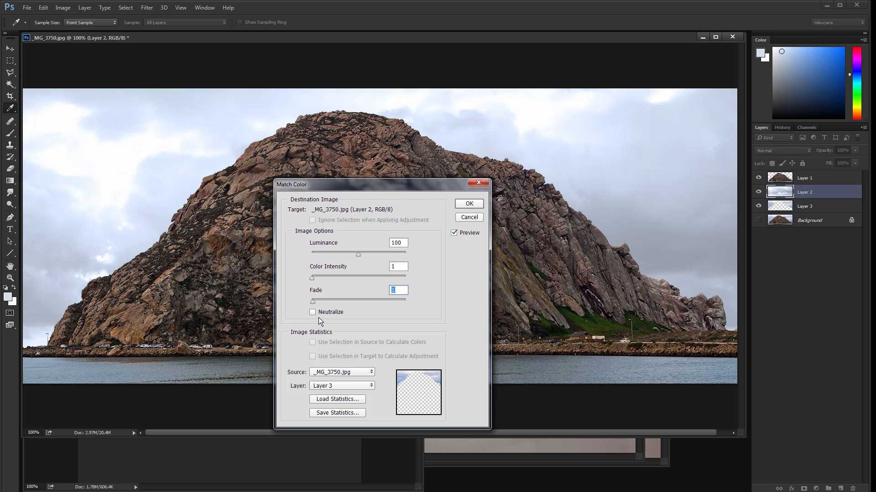
left_click(353, 302)
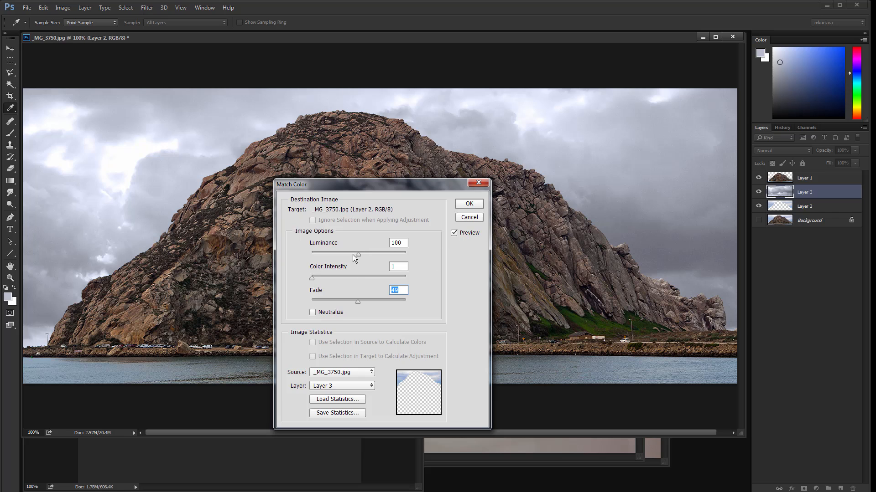
Step: Try luminance at 1 and 200, and fade at 0 and 100, ending with fade at 50
left_click_drag(358, 254, 310, 255)
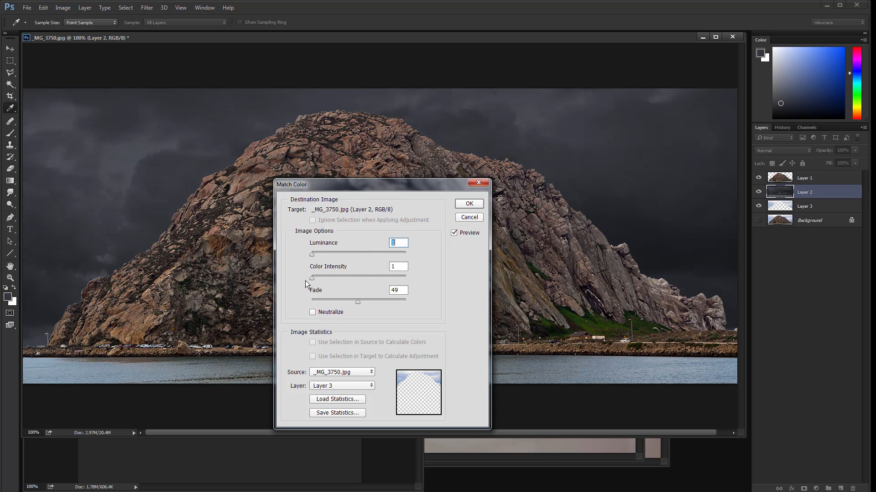
left_click(403, 256)
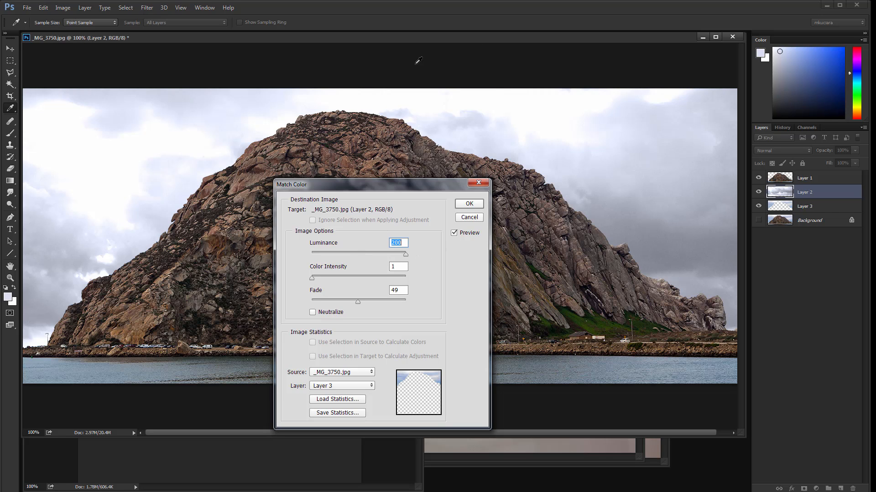
left_click_drag(357, 301, 313, 302)
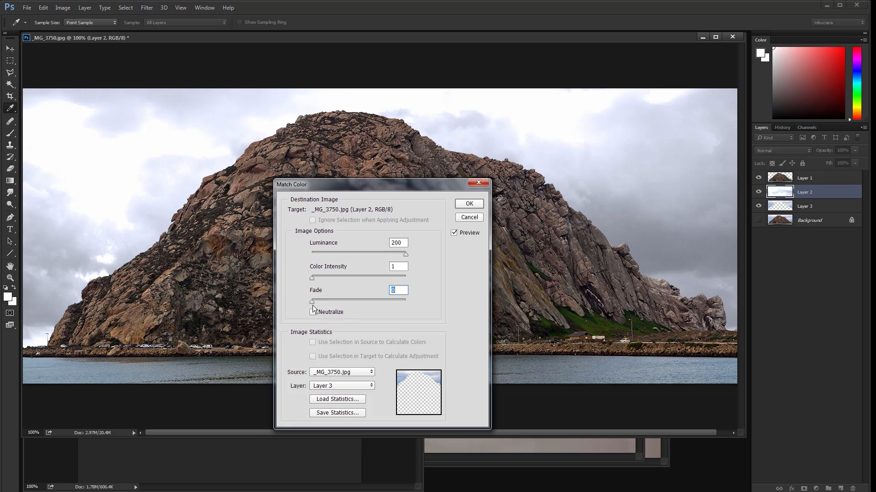
left_click(409, 301)
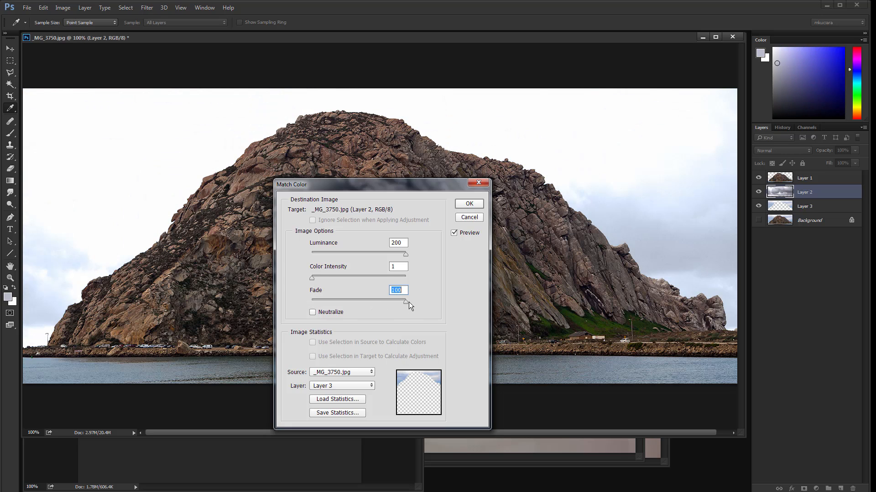
left_click(355, 301)
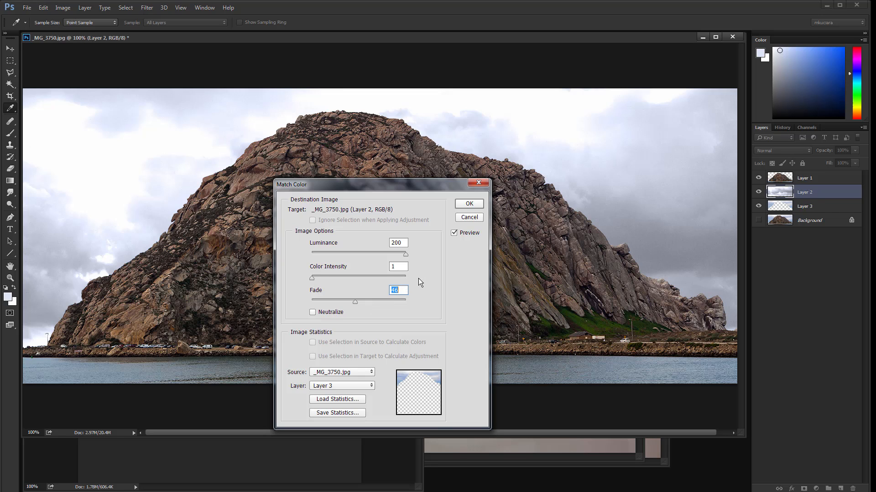
type("50")
Step: Set the Match Color luminance to 58, color intensity to 50 and fade to 25
left_click(342, 277)
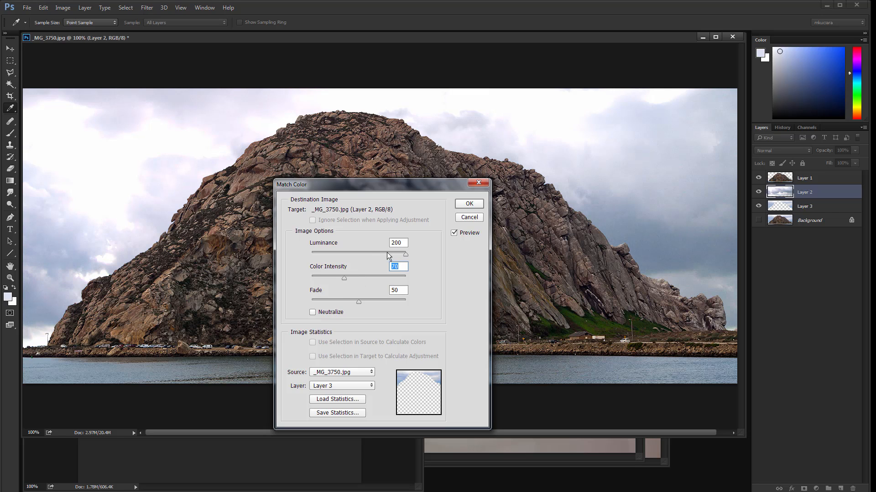
left_click_drag(387, 252, 337, 257)
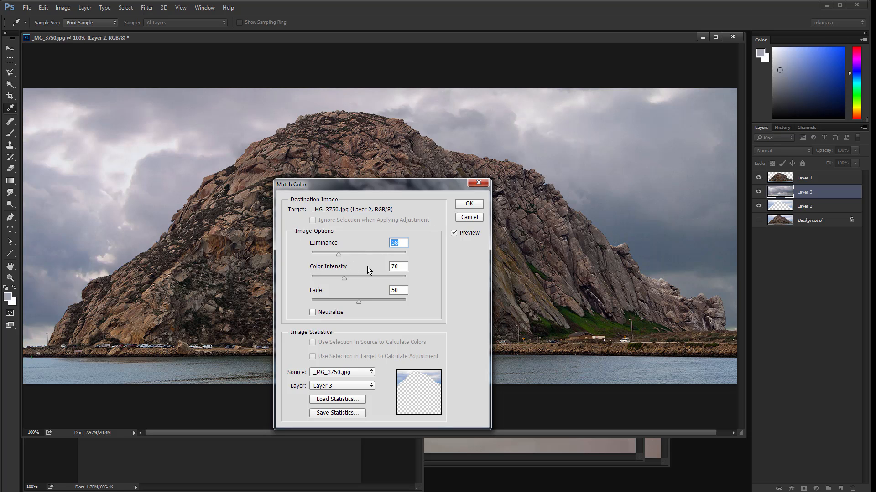
left_click(327, 278)
left_click_drag(337, 278, 335, 302)
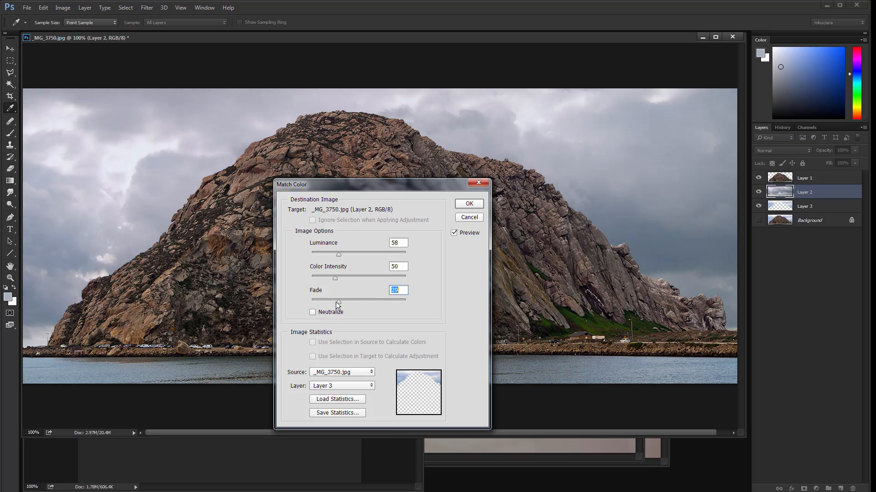
Step: Set the color intensity to 68, raise the luminance above 68, and apply Match Color to Layer 2
left_click(350, 253)
left_click(350, 276)
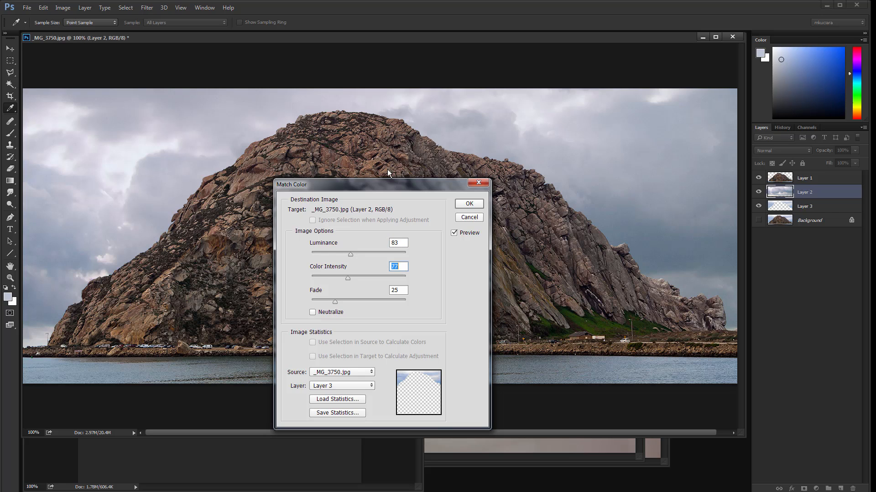
left_click(343, 277)
left_click(341, 254)
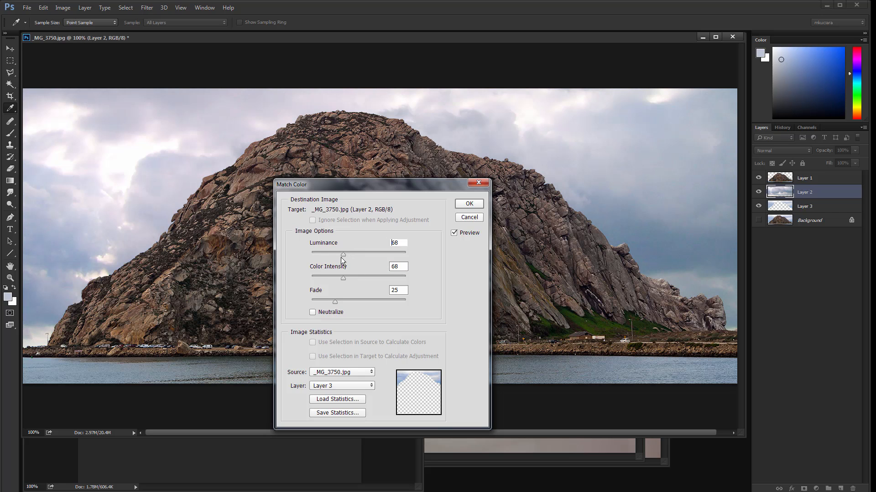
left_click(355, 255)
left_click(476, 203)
Step: Compare the composite before and after Match Color, and with the replacement sky on Layer 2 hidden and shown
key("m")
key("ctrl+minus")
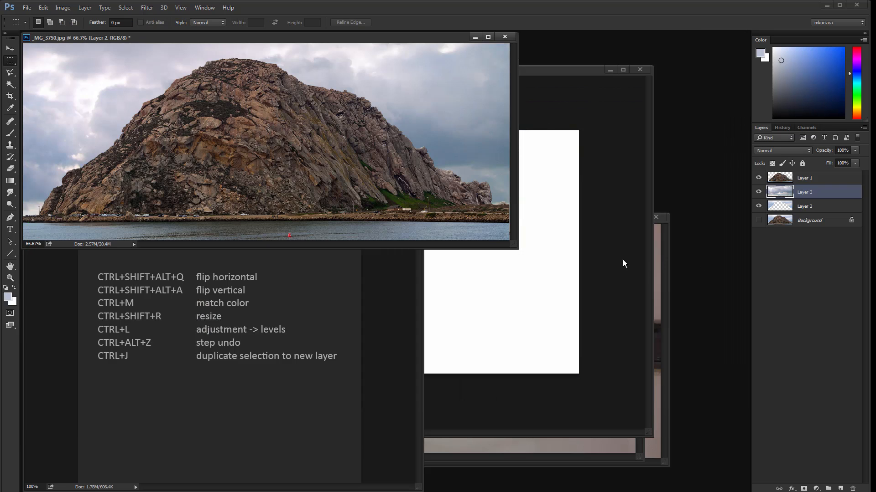
left_click_drag(509, 246, 643, 353)
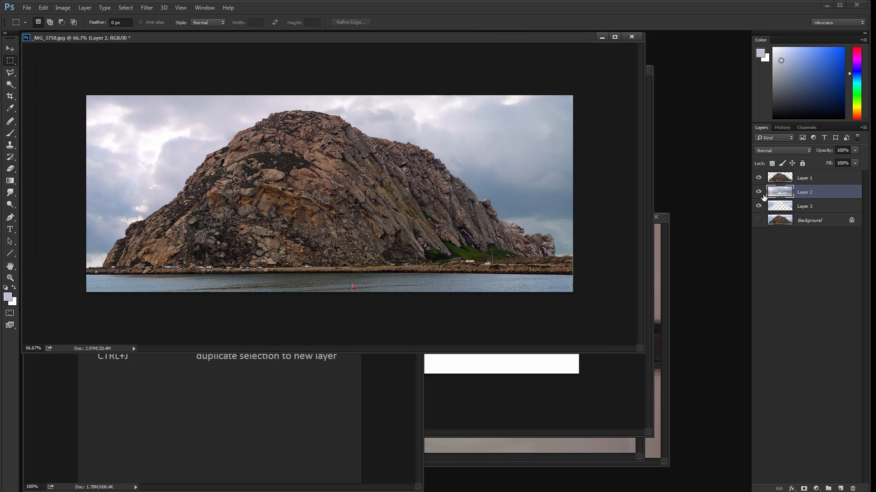
left_click(758, 193)
left_click(759, 192)
key("ctrl+z")
key("ctrl+z")
key("ctrl+z")
left_click(759, 192)
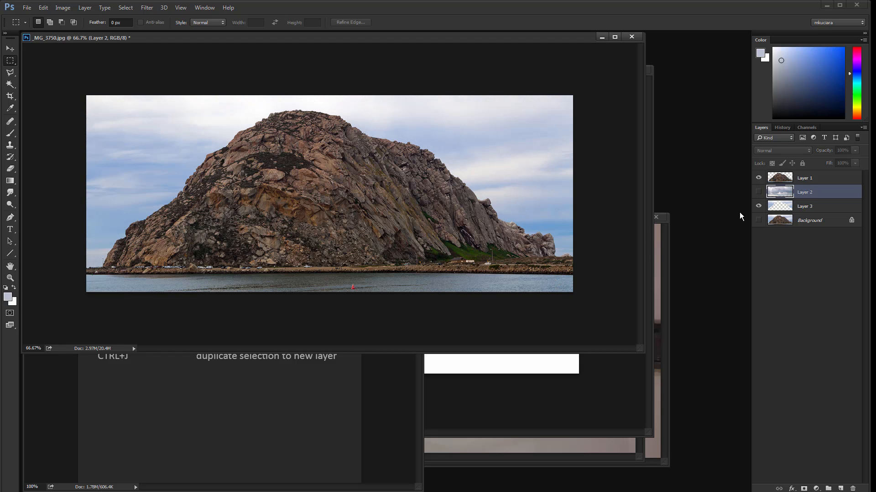
left_click(758, 192)
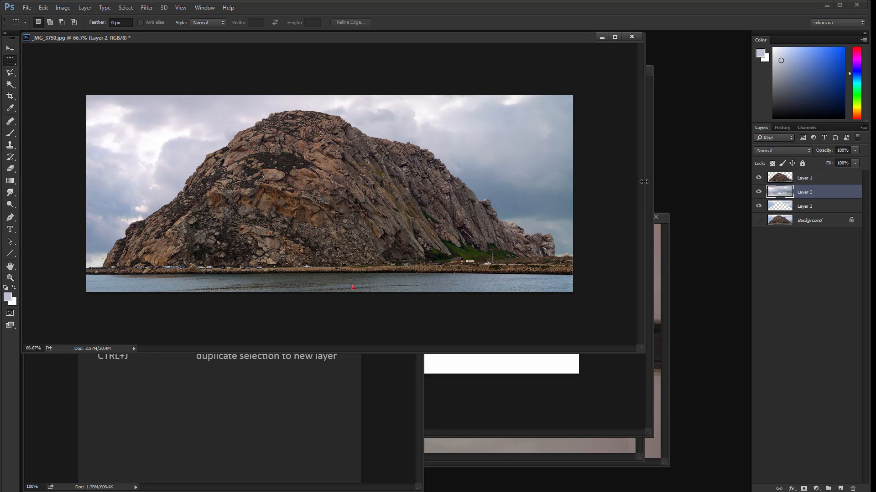
Step: Minimize _MG_3750.jpg, switch to the blank Untitled-2 document, and paint a single dab with the 30 px brush
left_click(602, 37)
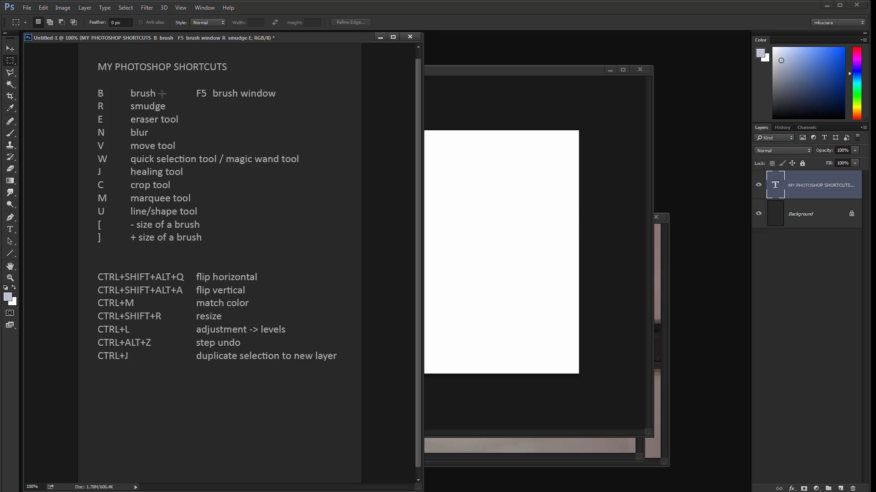
left_click(466, 202)
key("b")
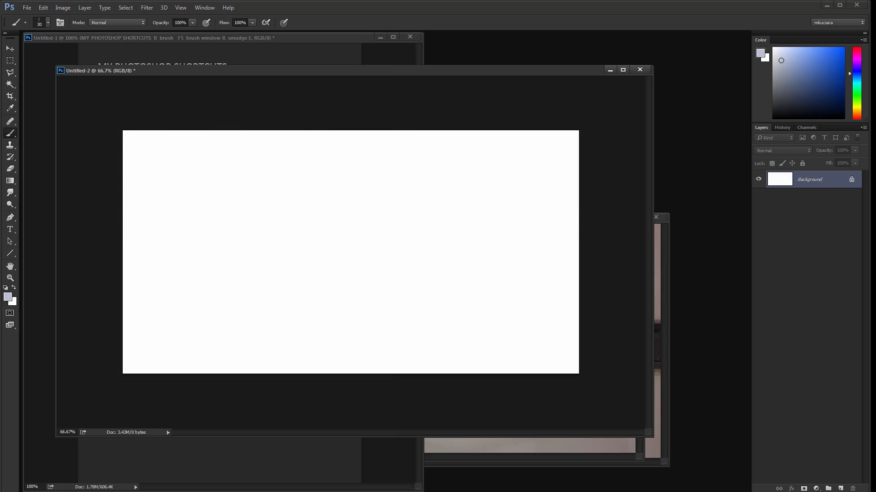
right_click(274, 178)
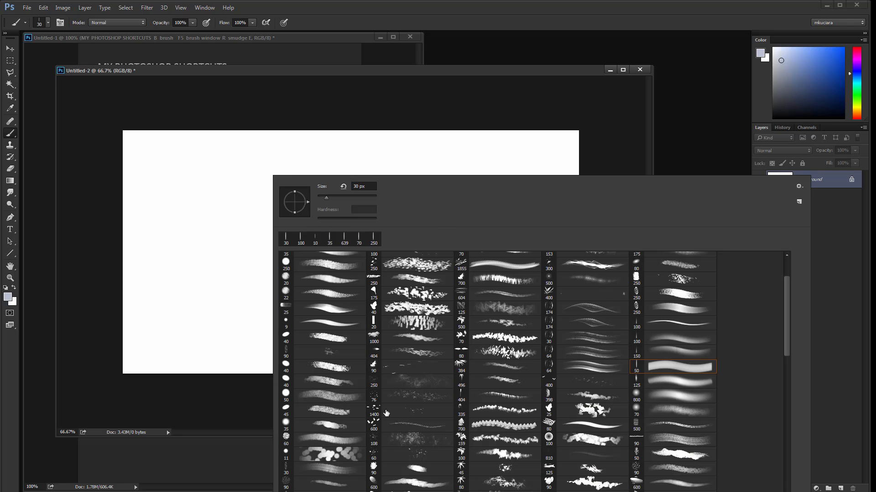
left_click(221, 340)
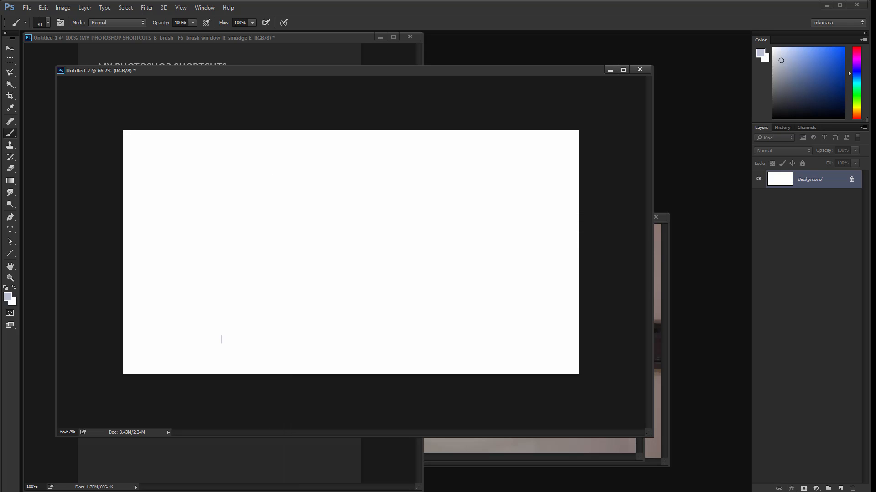
Step: Show and hide the Brush settings, and move and narrow the Untitled-2 window to uncover part of the shortcuts list
key("F5")
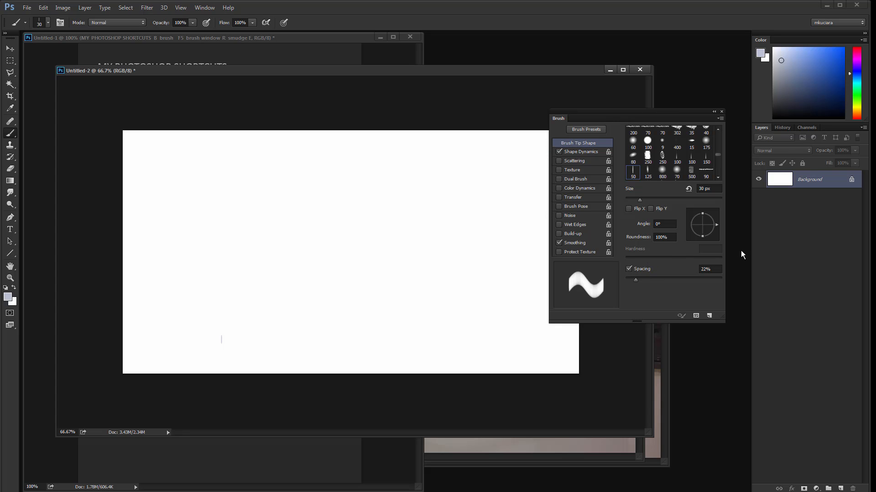
key("F5")
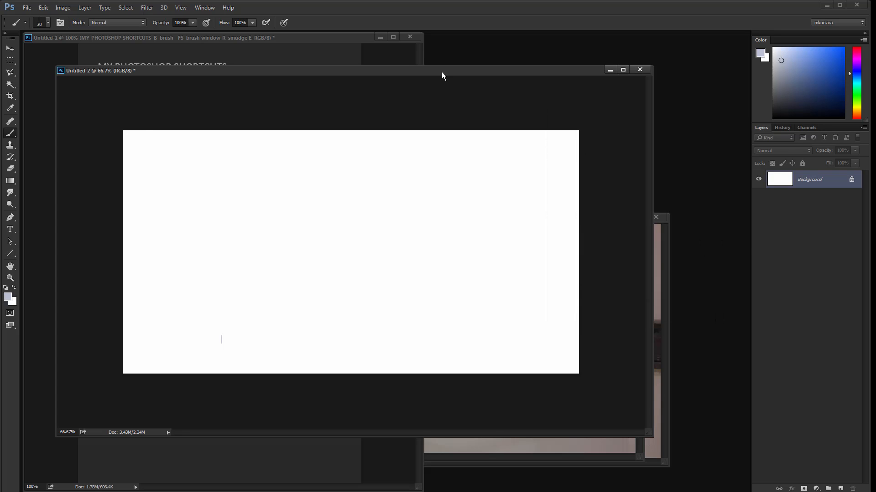
left_click_drag(441, 72, 482, 83)
left_click(353, 63)
left_click(456, 183)
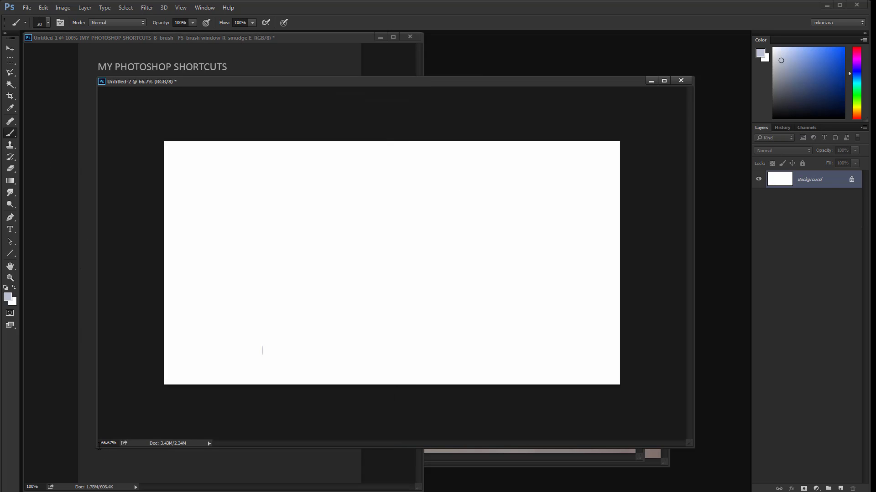
left_click_drag(95, 447, 157, 465)
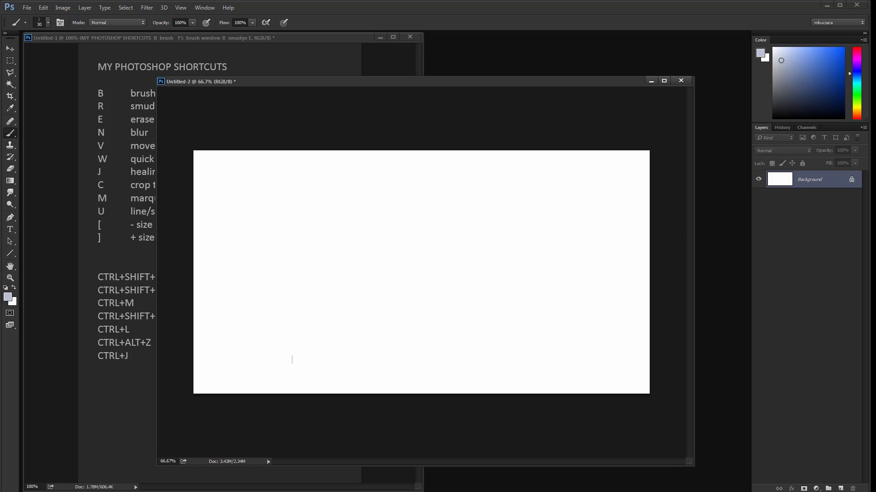
Step: Reset the colors to default black and white, enlarge the brush to 90 px, and paint a zigzag patch mid-canvas
key("d")
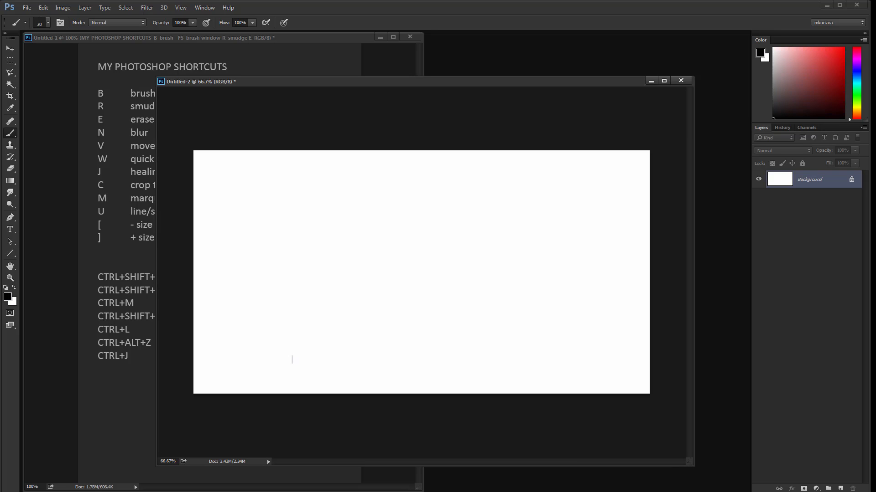
key("bracketright")
key("bracketright")
key("bracketright")
key("bracketright")
key("bracketright")
key("bracketright")
mouse_move(406, 245)
left_mouse_down()
mouse_move(431, 253)
mouse_move(382, 299)
mouse_move(422, 280)
mouse_move(418, 241)
mouse_move(349, 252)
mouse_move(412, 218)
mouse_move(354, 274)
left_mouse_up()
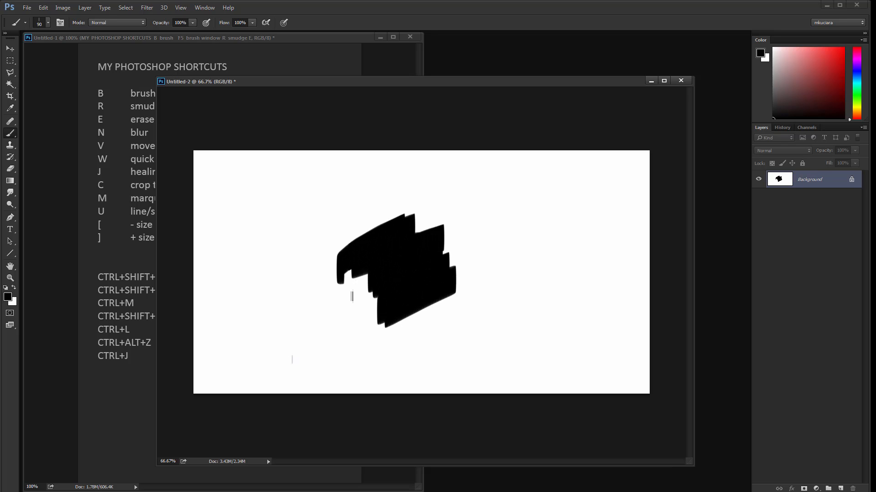
Step: Fade the lower-left part of the black patch with the soft 250 px eraser, and check the eraser's brush presets
key("e")
mouse_move(315, 284)
left_mouse_down()
mouse_move(374, 286)
mouse_move(300, 279)
left_mouse_up()
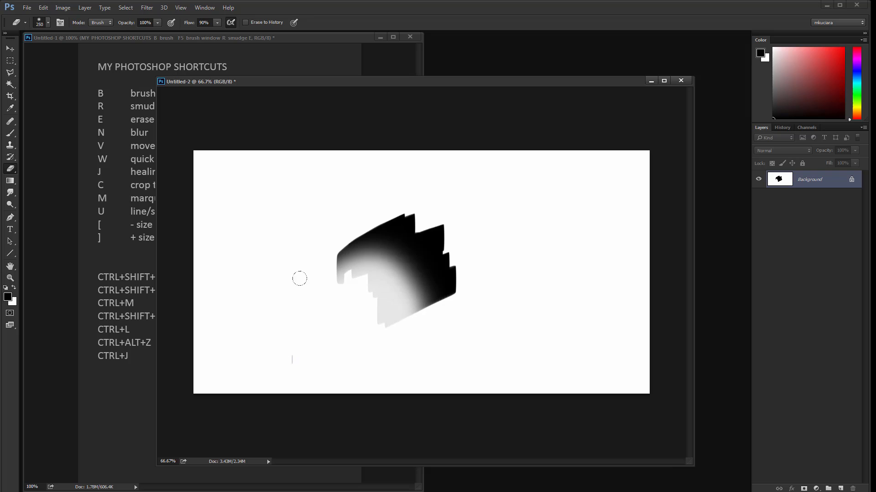
right_click(322, 254)
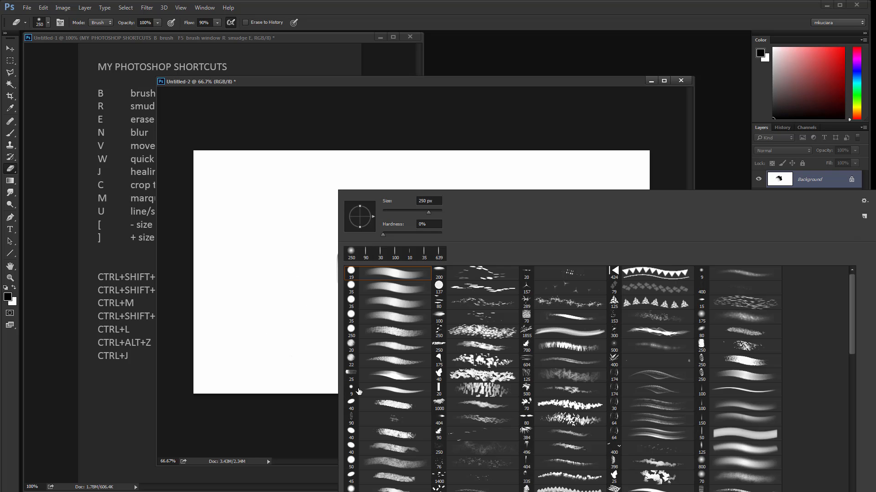
left_click(269, 324)
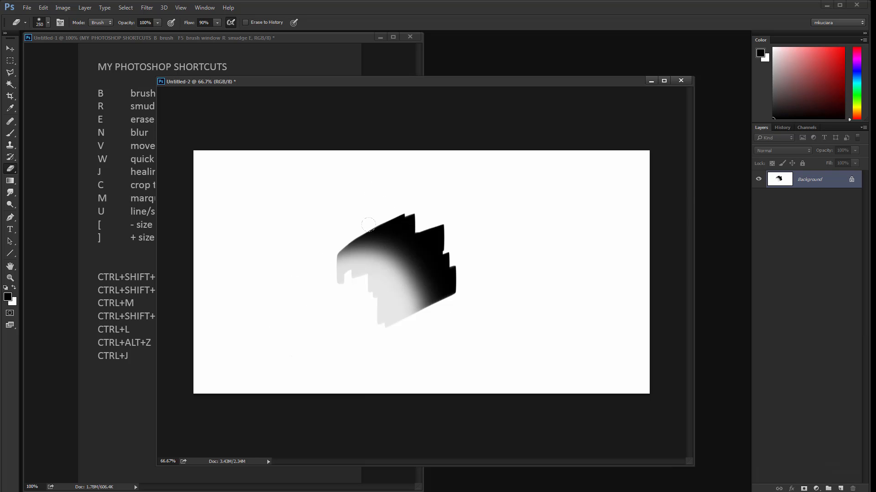
Step: Smudge the middle of the patch at 50% strength, switching to a textured 125 px smudge brush
key("r")
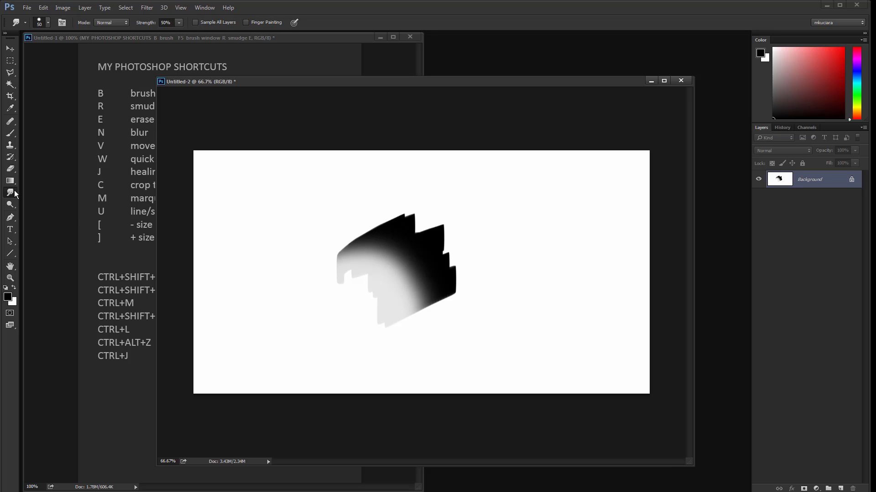
mouse_move(379, 241)
left_mouse_down()
mouse_move(405, 256)
mouse_move(404, 280)
mouse_move(401, 250)
mouse_move(370, 251)
mouse_move(423, 311)
mouse_move(438, 269)
mouse_move(418, 298)
mouse_move(383, 254)
mouse_move(379, 323)
left_mouse_up()
right_click(469, 259)
left_click(573, 378)
left_click(536, 158)
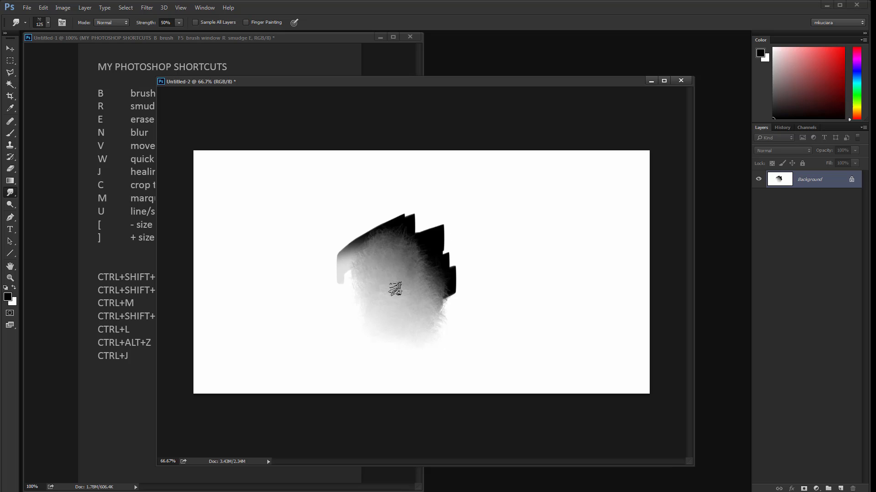
Step: Reduce the smudge brush to 60 px and soften the right edge of the patch
key("bracketleft")
key("bracketleft")
key("bracketleft")
key("bracketleft")
key("bracketleft")
mouse_move(419, 290)
left_mouse_down()
mouse_move(439, 286)
mouse_move(436, 307)
mouse_move(413, 286)
mouse_move(416, 265)
mouse_move(384, 293)
mouse_move(402, 326)
mouse_move(368, 284)
mouse_move(371, 244)
mouse_move(400, 248)
mouse_move(412, 293)
mouse_move(407, 252)
mouse_move(423, 288)
mouse_move(437, 281)
mouse_move(437, 251)
mouse_move(428, 247)
mouse_move(447, 285)
mouse_move(423, 252)
mouse_move(428, 302)
left_mouse_up()
Step: Paint more black strokes over the right side of the patch and fade their lower part with the eraser
key("b")
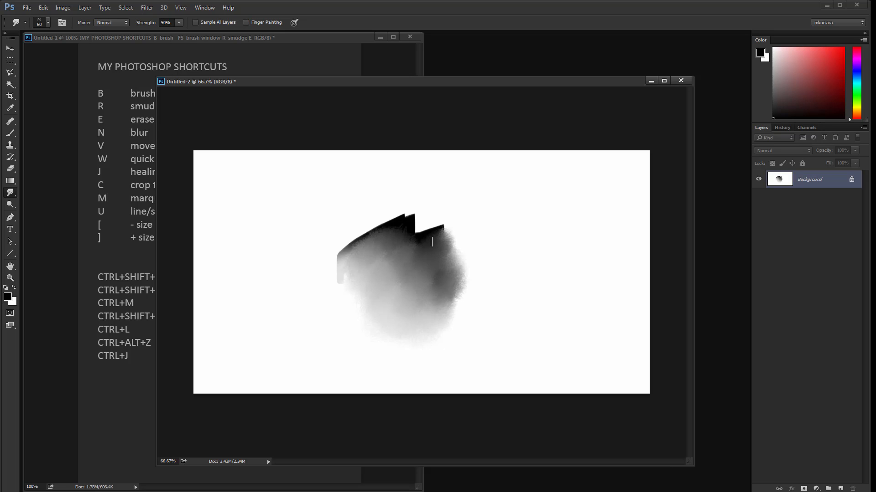
mouse_move(424, 257)
left_mouse_down()
mouse_move(436, 250)
mouse_move(440, 278)
mouse_move(421, 291)
mouse_move(405, 253)
left_mouse_up()
key("e")
Step: Undo the accidental text layer and smudge the left and lower parts of the patch
key("t")
left_click(420, 267)
key("r")
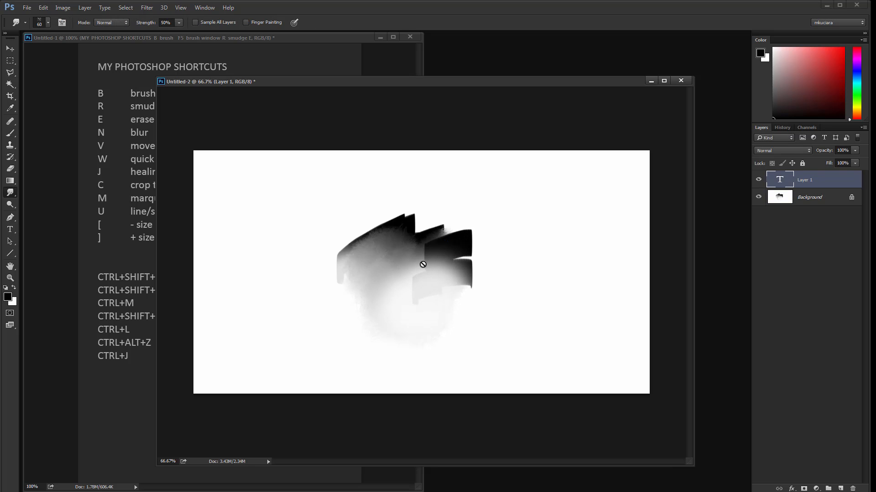
left_click(425, 269)
key("Escape")
key("ctrl+alt+z")
mouse_move(408, 273)
left_mouse_down()
mouse_move(427, 268)
mouse_move(414, 261)
mouse_move(403, 311)
mouse_move(406, 273)
mouse_move(461, 291)
mouse_move(383, 281)
mouse_move(370, 301)
mouse_move(381, 278)
mouse_move(369, 267)
mouse_move(415, 268)
mouse_move(359, 330)
mouse_move(368, 279)
mouse_move(337, 276)
mouse_move(394, 270)
left_mouse_up()
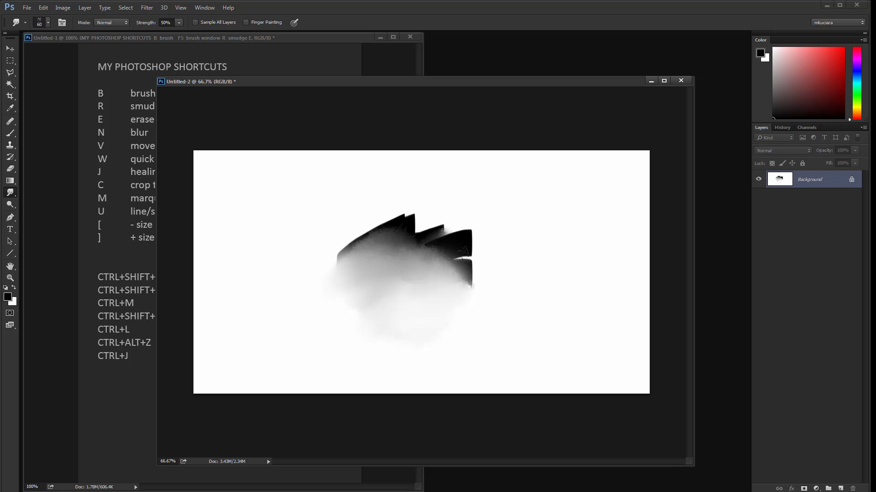
Step: Move the Untitled-2 window to uncover more of the shortcuts list, and switch through the Blur, Magic Wand and Marquee tools
left_click_drag(248, 83, 312, 88)
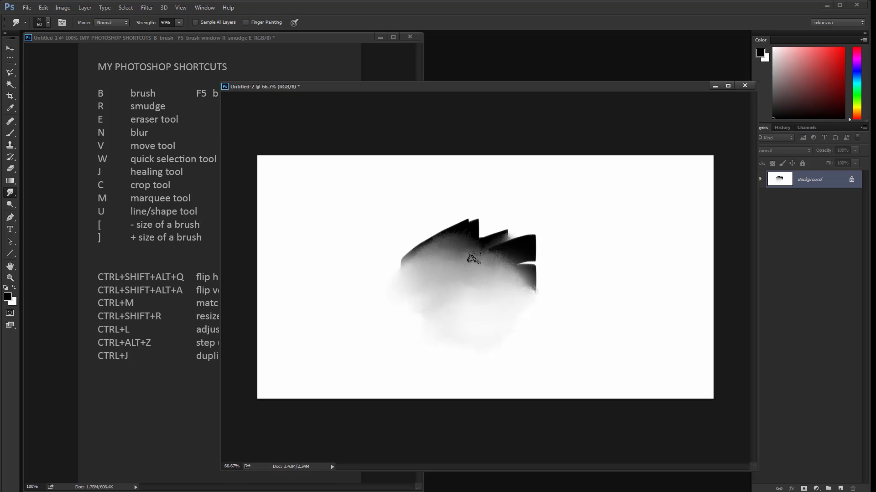
key("n")
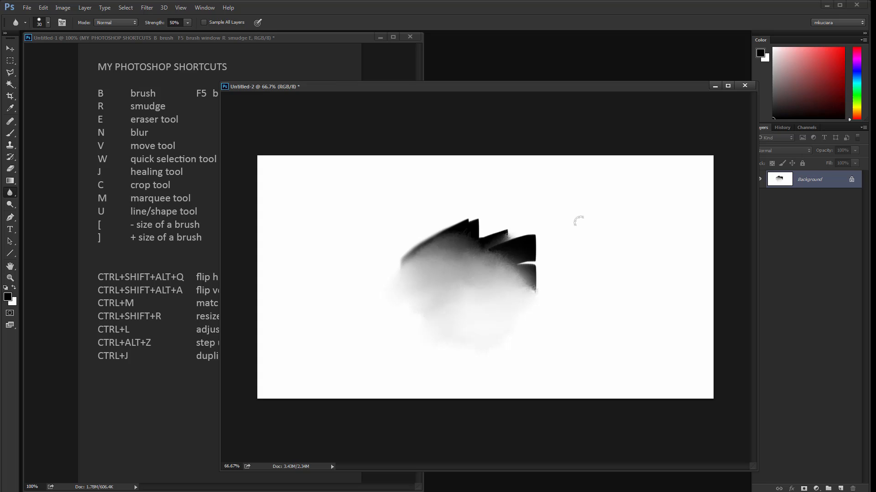
key("w")
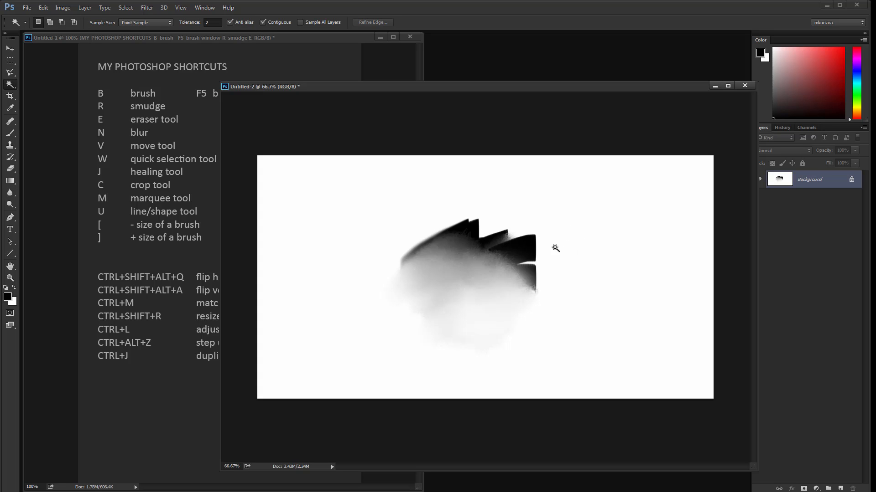
key("m")
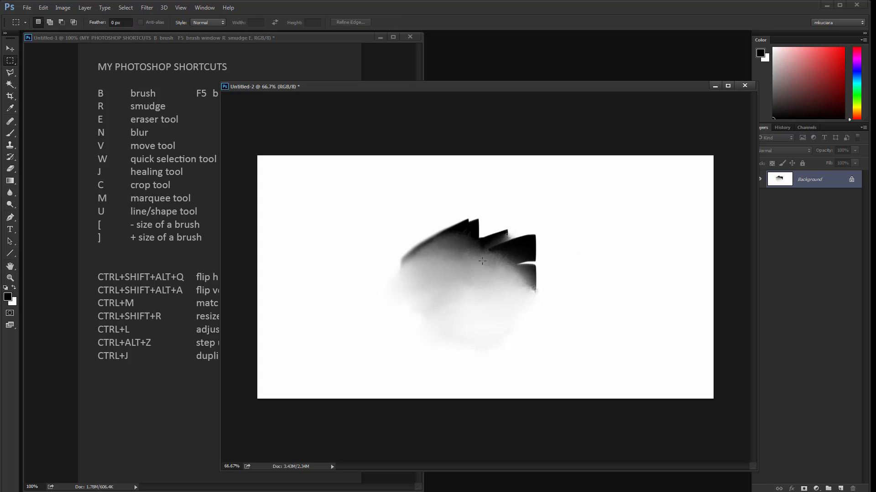
Step: Add a new layer, paint black strokes above the patch on it, and partly erase their upper left
left_click(841, 489)
key("b")
mouse_move(411, 211)
left_mouse_down()
mouse_move(463, 205)
mouse_move(463, 239)
mouse_move(486, 228)
mouse_move(397, 235)
mouse_move(446, 178)
left_mouse_up()
key("e")
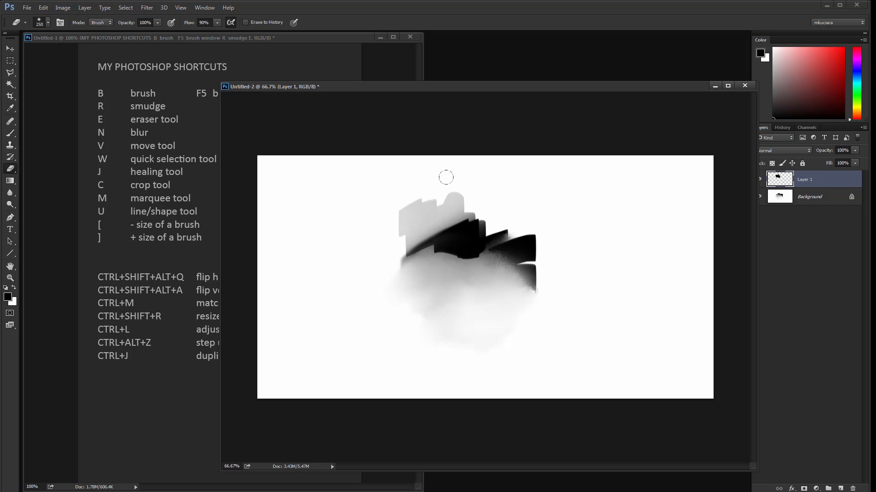
Step: Move the Layer 1 strokes down over the patch, first with the transform controls hidden, then with them shown
key("v")
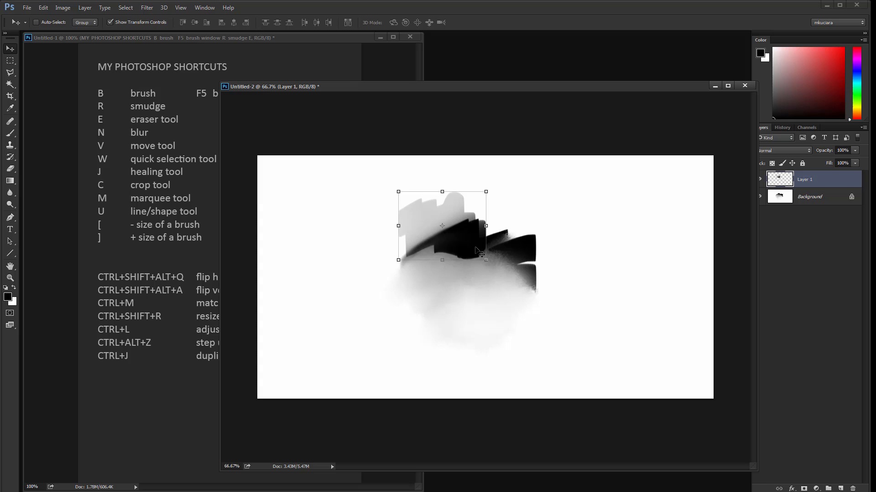
left_click(113, 23)
mouse_move(494, 261)
left_mouse_down()
mouse_move(482, 286)
mouse_move(504, 297)
mouse_move(529, 257)
mouse_move(516, 342)
mouse_move(538, 362)
mouse_move(502, 350)
mouse_move(533, 349)
left_mouse_up()
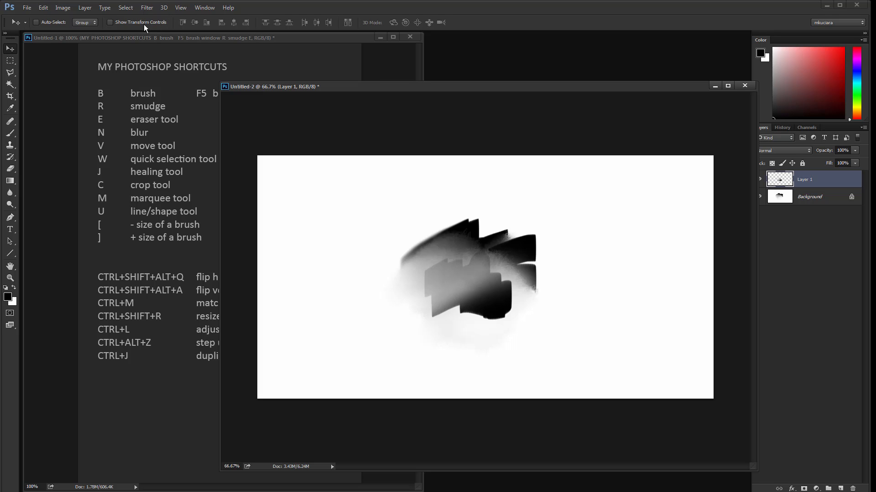
left_click(110, 22)
left_click_drag(484, 307, 486, 321)
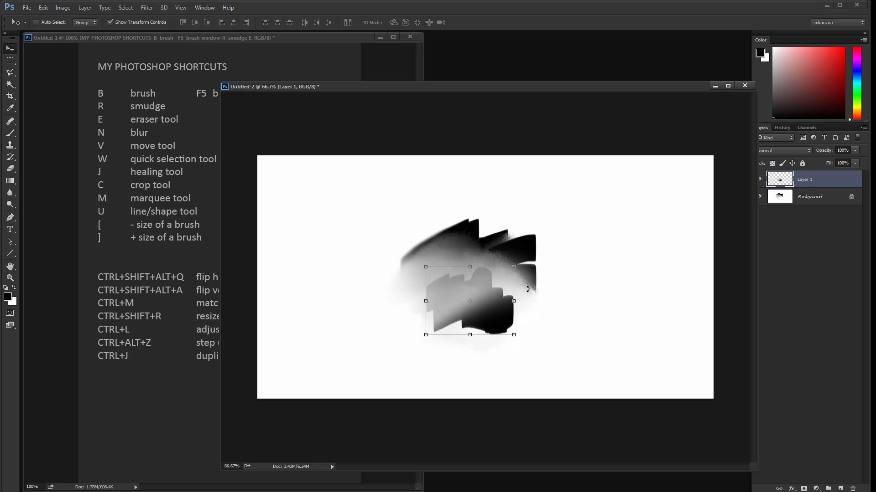
left_click(514, 266)
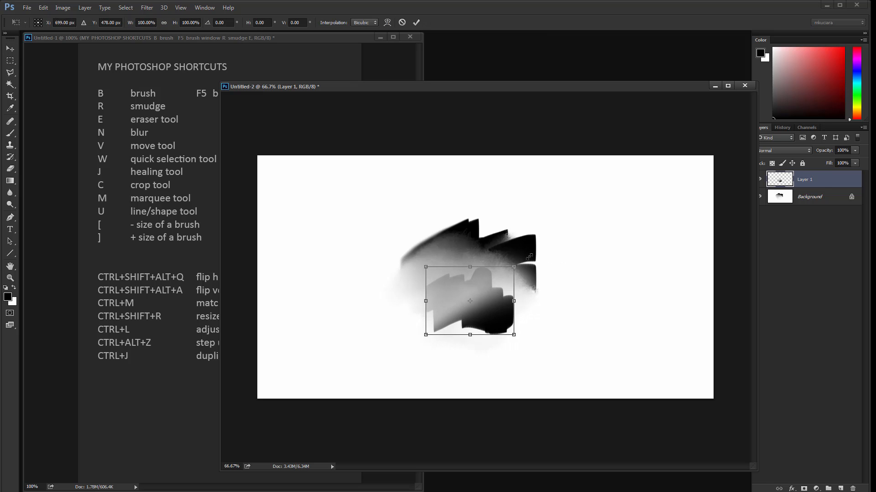
left_click_drag(529, 257, 567, 242)
key("Escape")
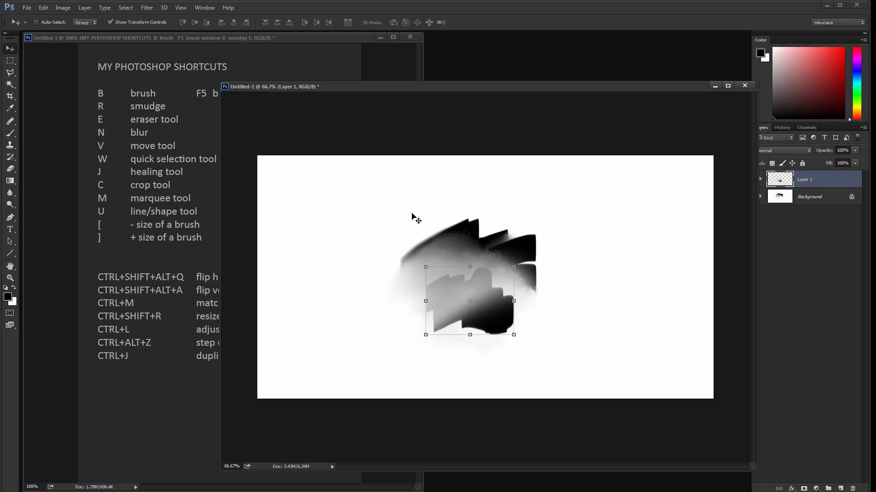
Step: Hide the transform controls and shift the Layer 1 strokes slightly down and to the left
left_click(110, 22)
left_click_drag(503, 287, 483, 285)
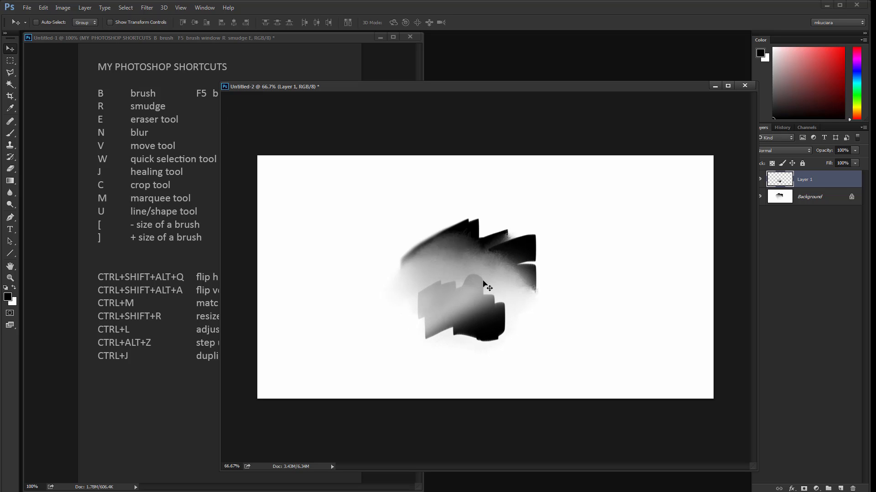
Step: Examine the Move tool's context menu over the Layer 1 strokes while the transform controls are hidden
right_click(477, 292)
left_click(549, 265)
right_click(470, 310)
left_click(501, 316)
right_click(497, 323)
left_click(512, 331)
right_click(497, 328)
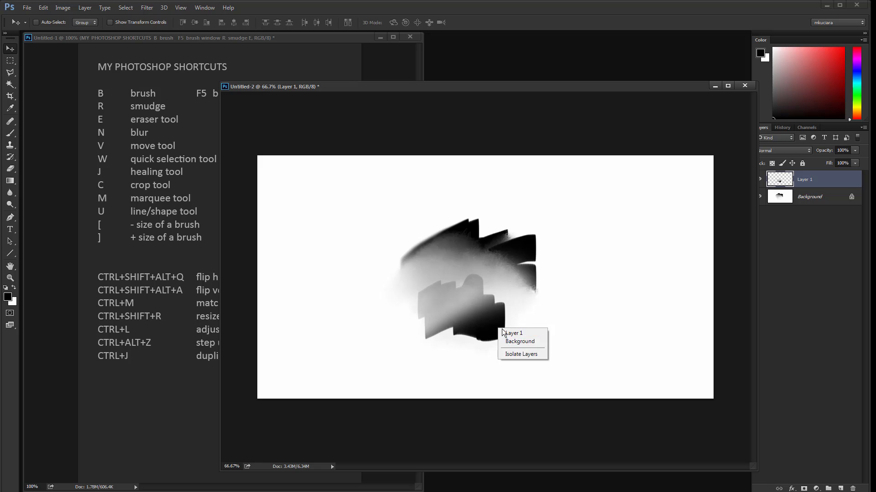
left_click(486, 326)
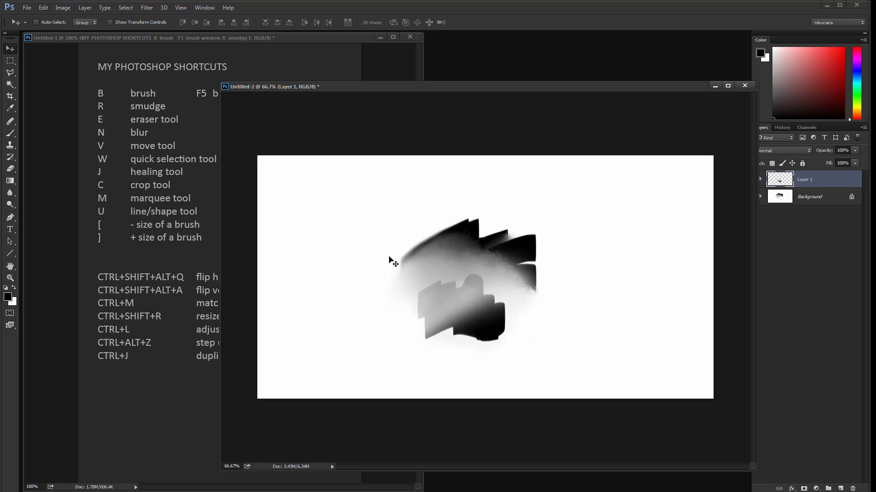
Step: Show the transform controls again and view the transform options for Layer 1 without applying any
left_click(110, 22)
right_click(501, 278)
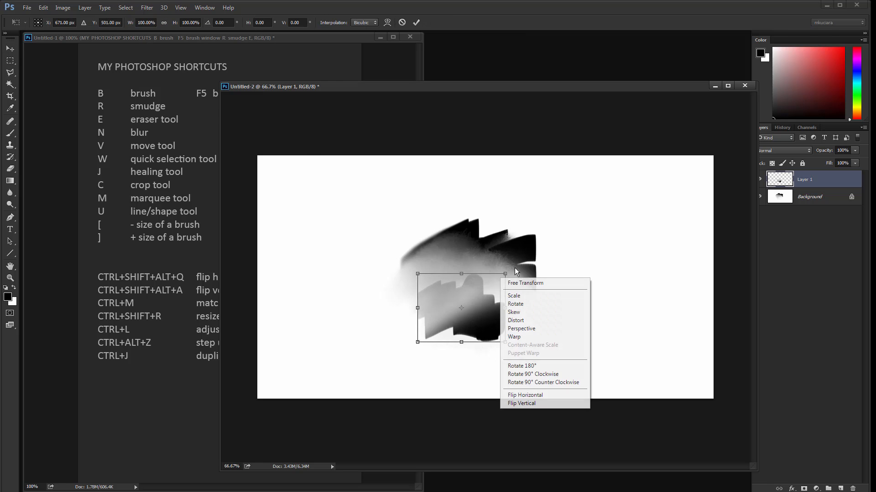
left_click(565, 271)
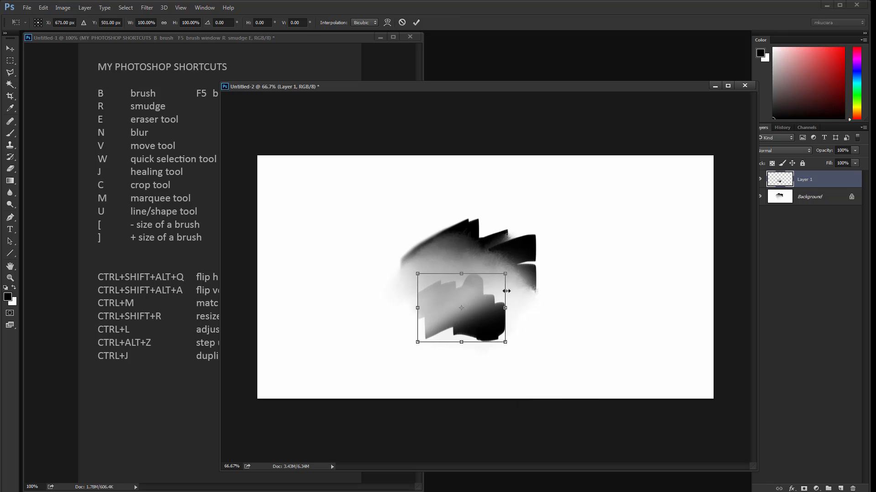
key("Escape")
left_click(91, 9)
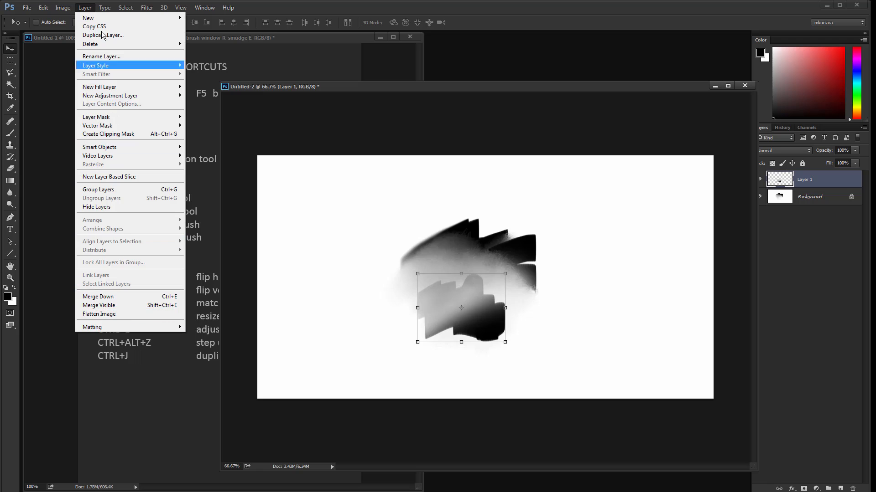
mouse_move(61, 10)
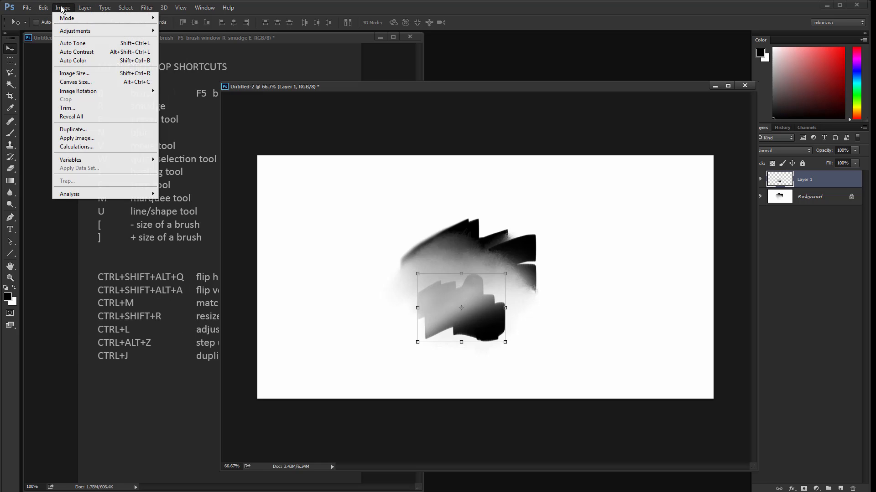
mouse_move(163, 8)
key("Escape")
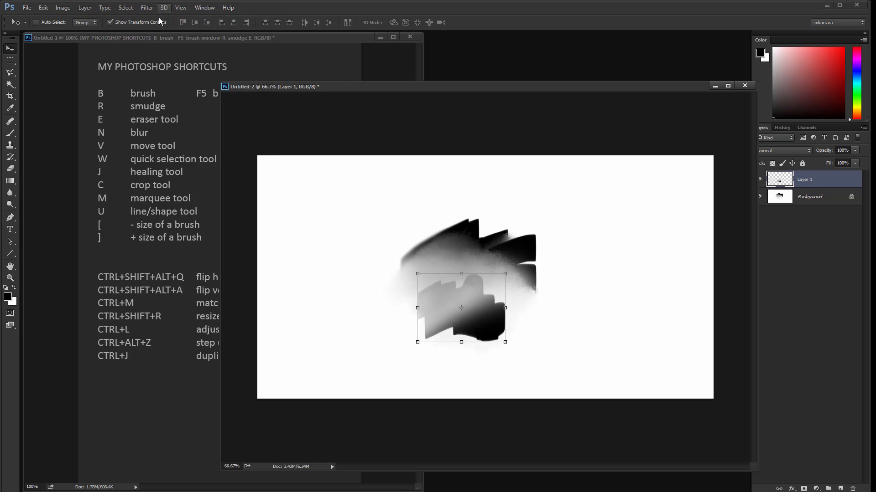
Step: Move Layer 1 slightly left, scale it up to about 129%, and warp its strokes into a wide curved shape
left_click_drag(482, 313, 461, 315)
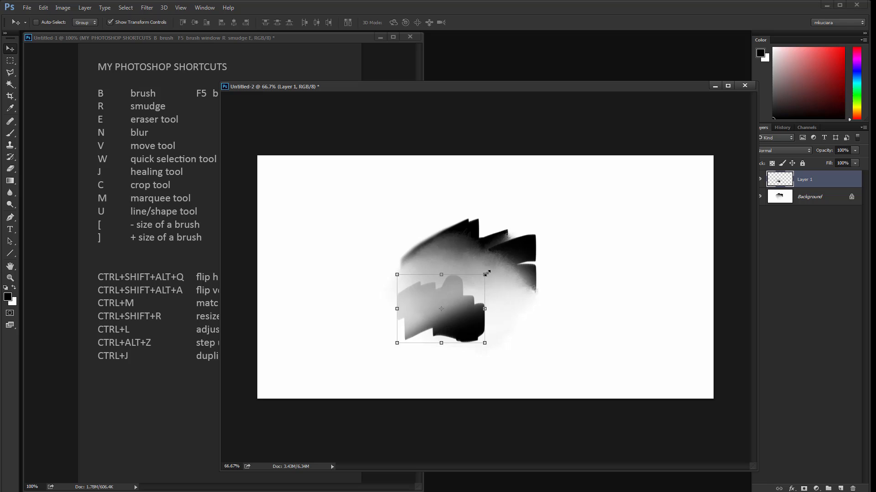
left_click_drag(486, 274, 512, 253)
right_click(498, 279)
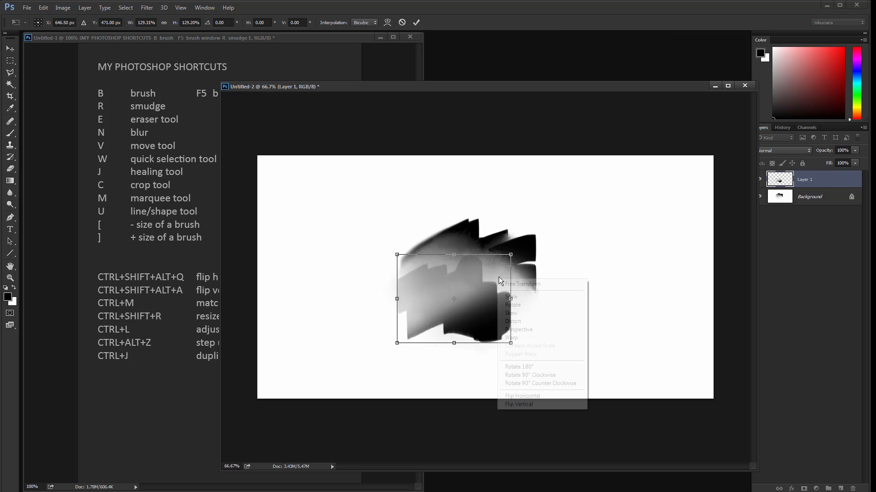
left_click(511, 337)
mouse_move(506, 336)
left_mouse_down()
mouse_move(505, 313)
mouse_move(568, 324)
mouse_move(503, 324)
mouse_move(535, 327)
left_mouse_up()
key("Return")
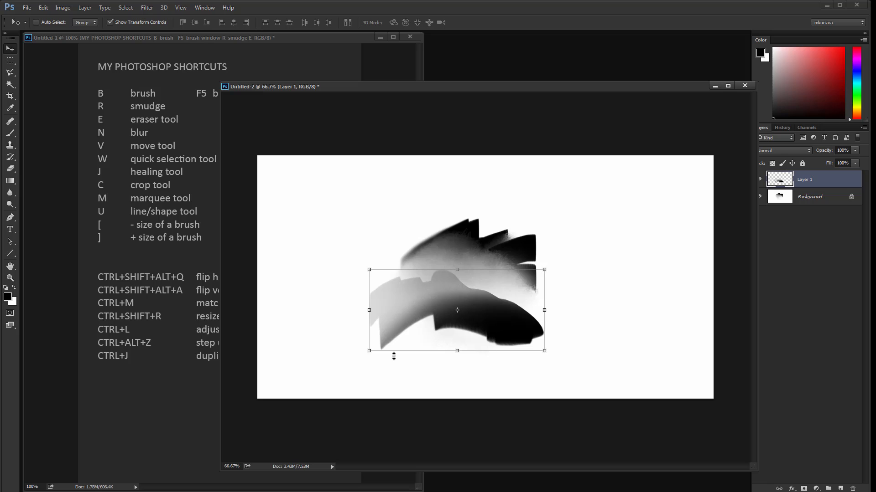
Step: Move the Layer 1 strokes slightly up and to the right, and hide and reshow the extras
mouse_move(492, 341)
left_mouse_down()
mouse_move(500, 326)
mouse_move(440, 360)
mouse_move(524, 291)
mouse_move(552, 285)
mouse_move(541, 284)
mouse_move(529, 308)
left_mouse_up()
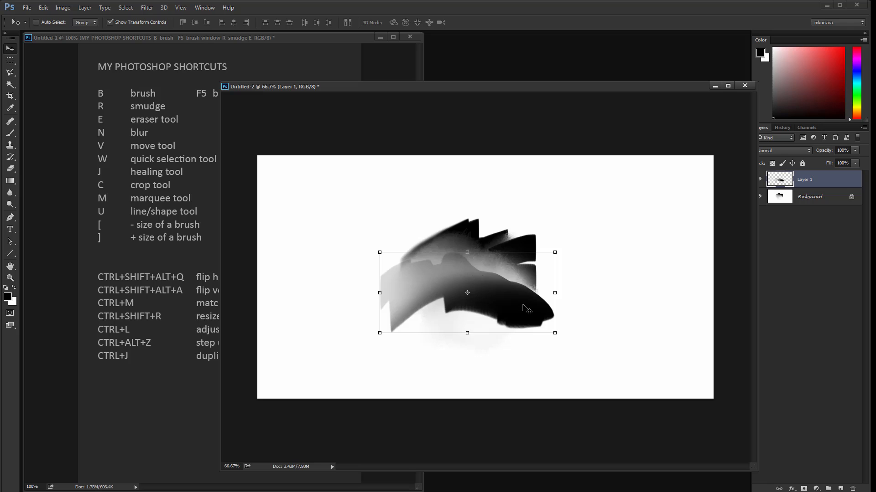
key("ctrl+h")
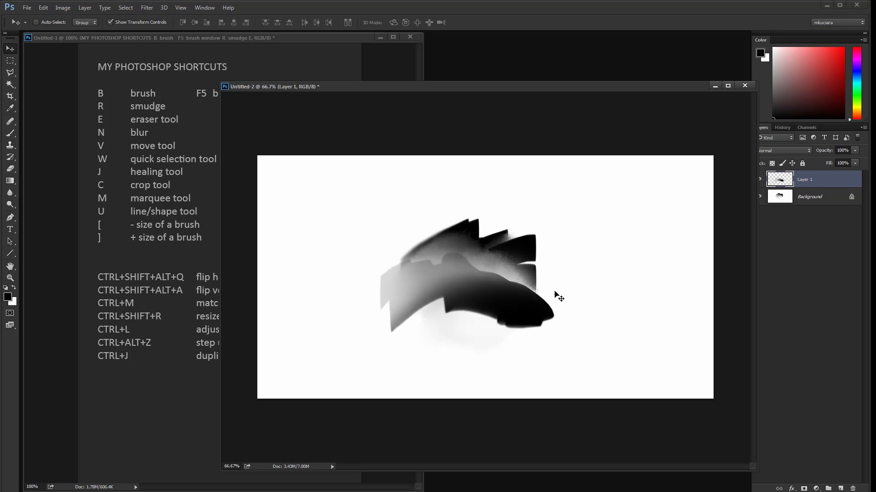
left_click(181, 8)
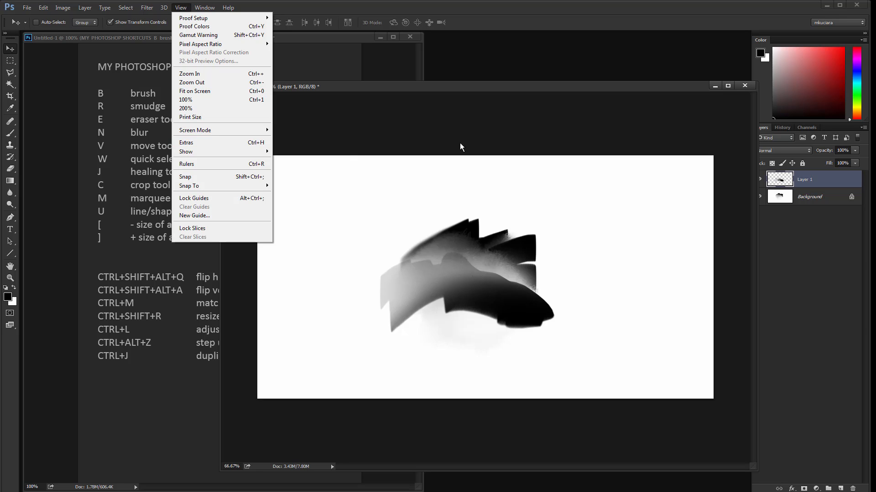
left_click(504, 305)
key("ctrl+h")
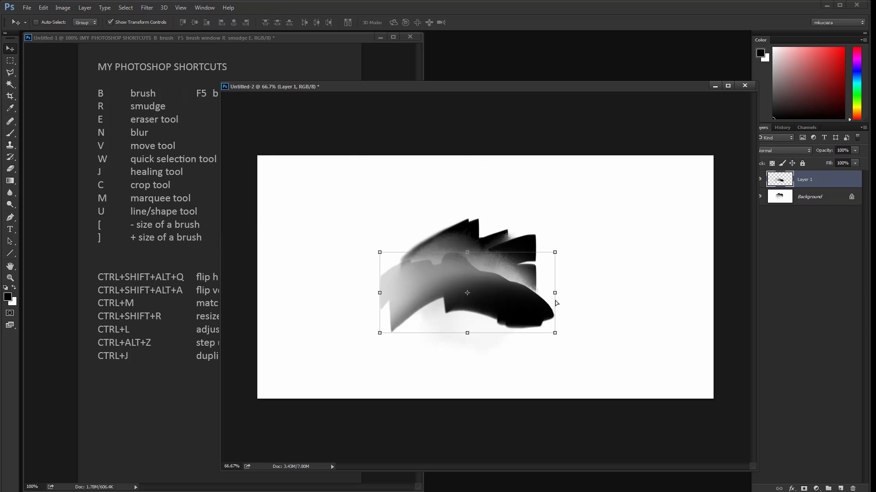
Step: Toggle the extras off and on several times to compare Layer 1 with and without its bounding box
key("ctrl+h")
key("ctrl+h")
key("ctrl+h")
key("ctrl+h")
key("ctrl+h")
key("ctrl+h")
key("ctrl+h")
key("ctrl+h")
Step: Show the rulers and place vertical guides at both sides and a horizontal guide along the top of Layer 1's bounding box
key("ctrl+r")
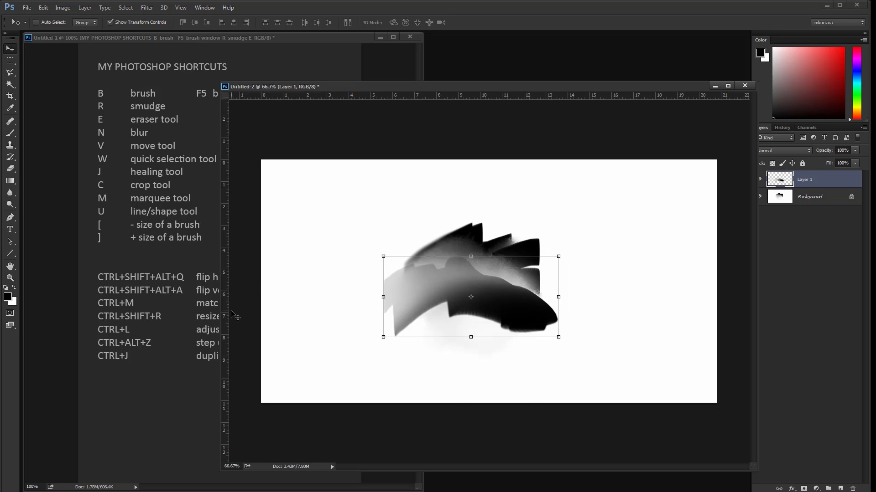
left_click_drag(225, 326, 383, 314)
left_click_drag(229, 346, 558, 306)
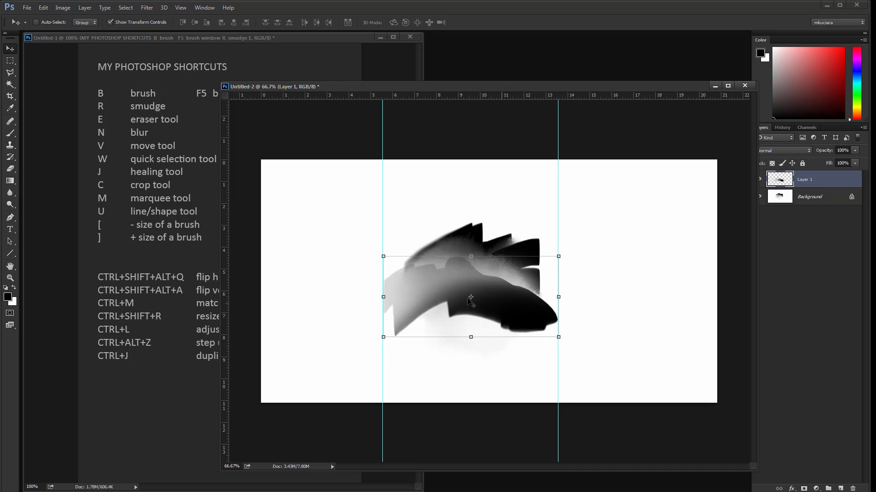
left_click_drag(478, 96, 496, 257)
Step: Shift the Layer 1 strokes across the guides, ending slightly lower and further left, with the extras hidden and shown again
left_click_drag(525, 311, 543, 320)
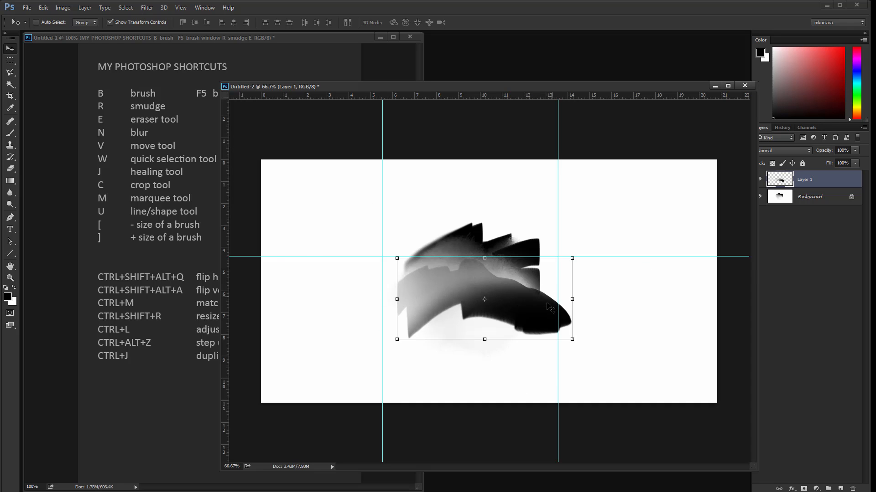
key("ctrl+h")
left_click_drag(546, 322, 508, 314)
key("ctrl+h")
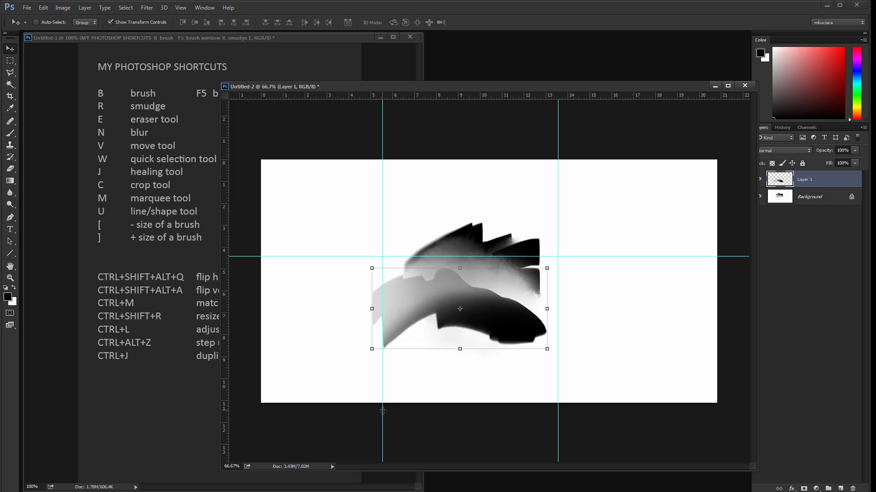
Step: Remove the two vertical guides and the horizontal guide from the canvas
left_click_drag(382, 408, 242, 406)
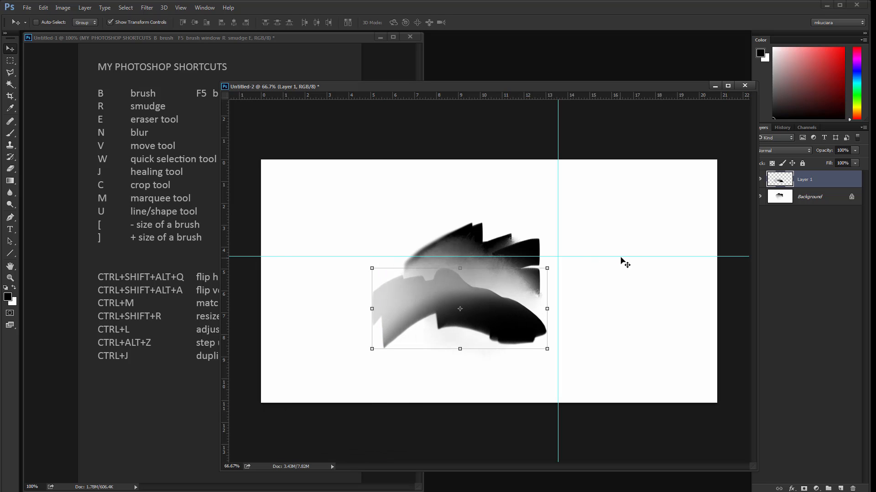
left_click_drag(622, 258, 626, 93)
left_click_drag(557, 133, 222, 183)
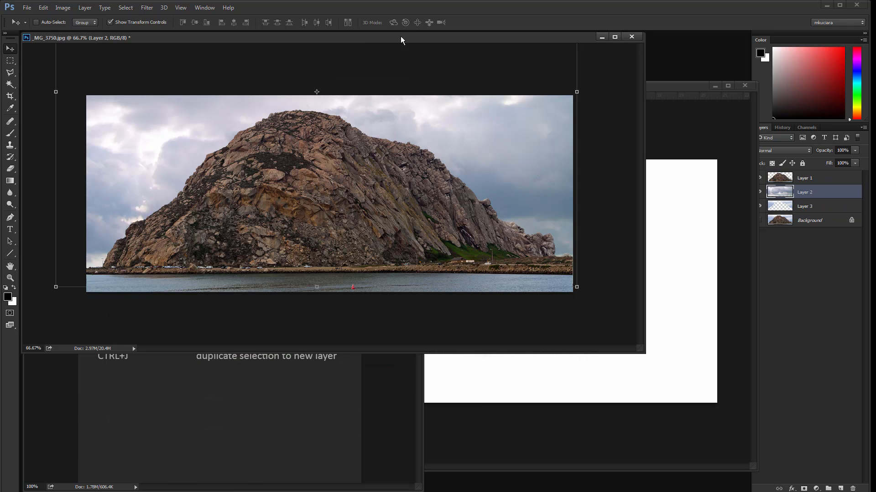
Step: Move the _MG_3750.jpg window clear of the shortcut list and activate the Quick Selection Tool
left_click_drag(406, 33, 543, 48)
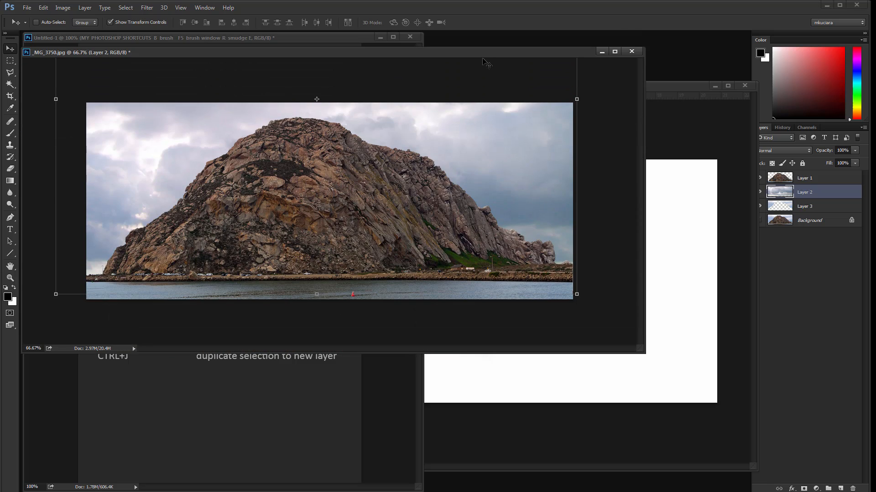
left_click_drag(483, 58, 606, 131)
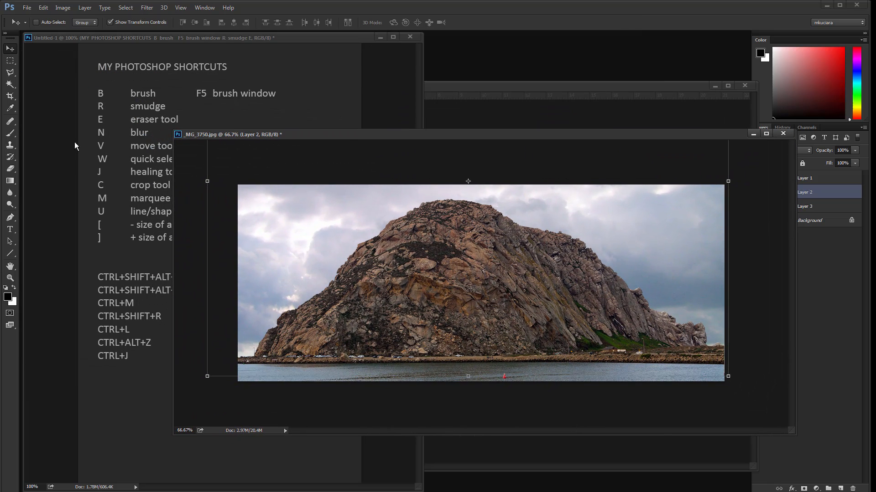
key("w")
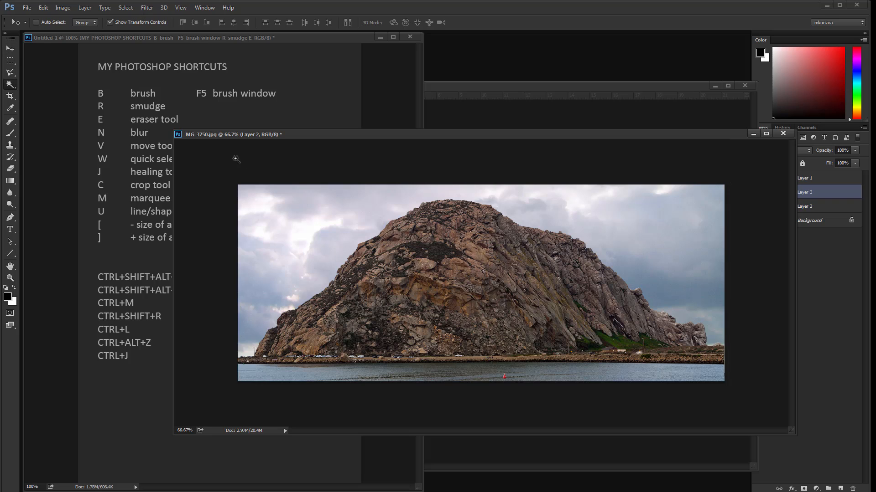
right_click(10, 85)
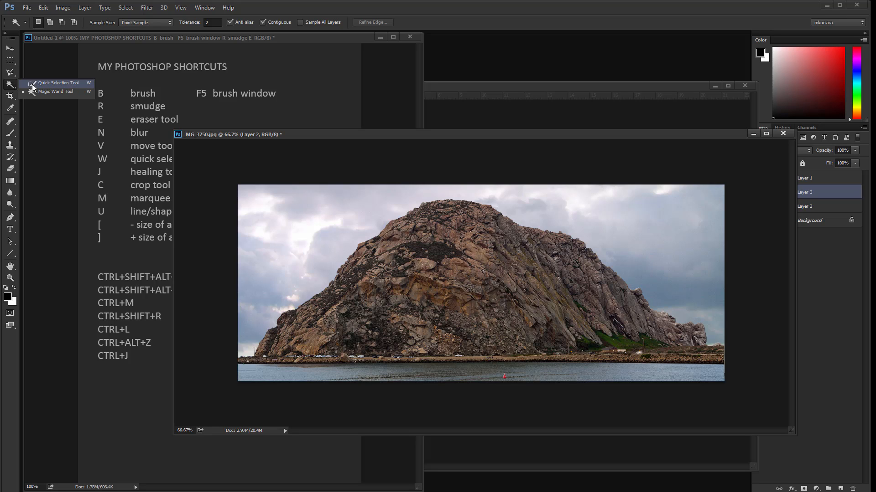
left_click(48, 83)
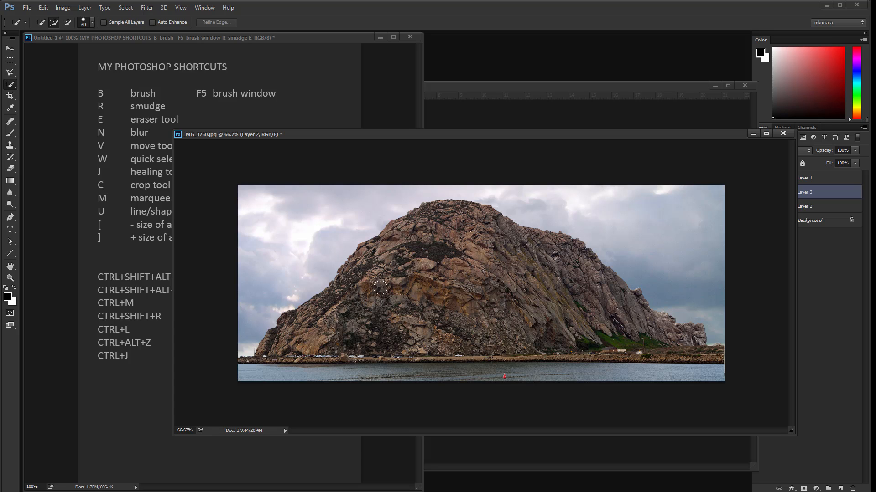
Step: Take a history snapshot of the layered _MG_3750.jpg and revert the image to its original opened state
left_click_drag(669, 138, 621, 139)
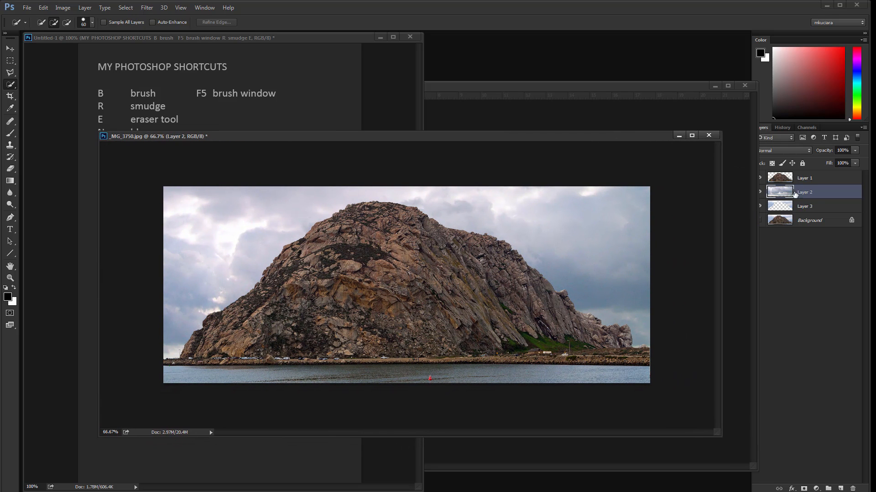
left_click(804, 181)
left_click_drag(805, 196, 809, 211)
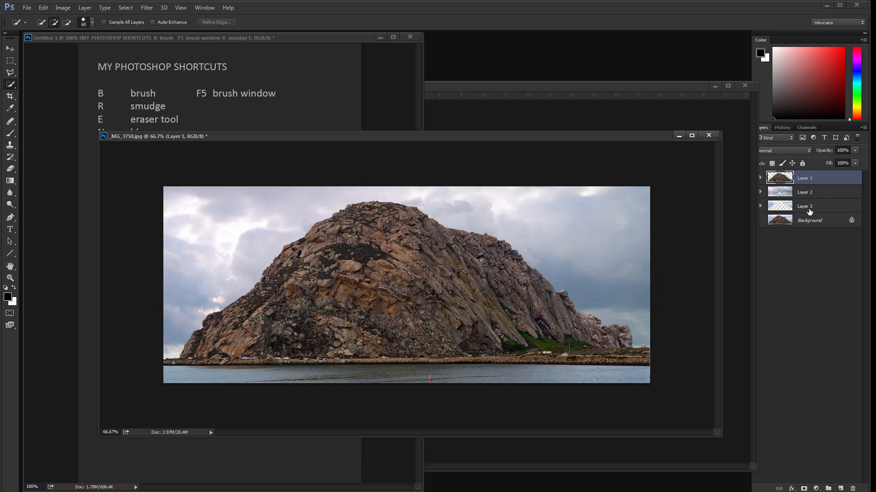
left_click(783, 127)
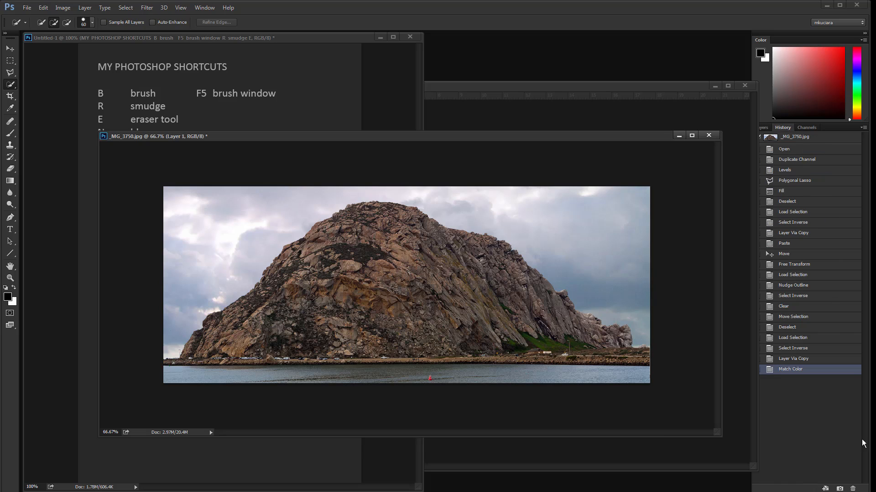
left_click(839, 488)
left_click(795, 148)
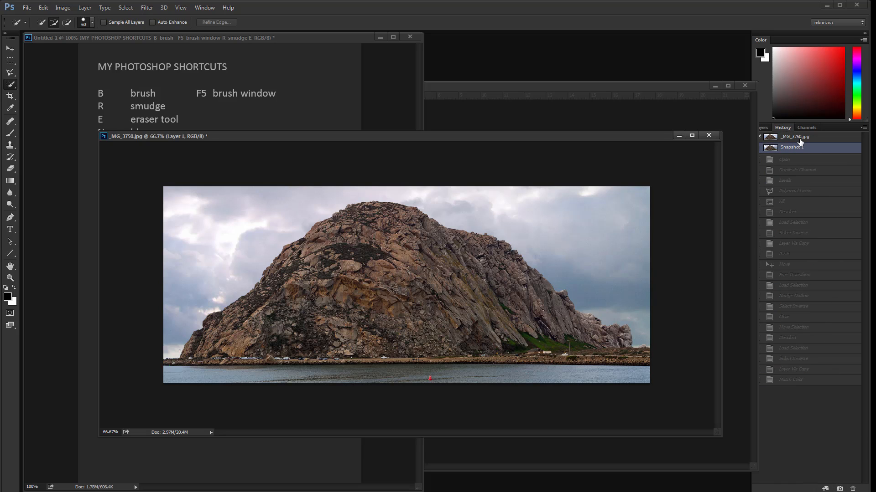
left_click(803, 137)
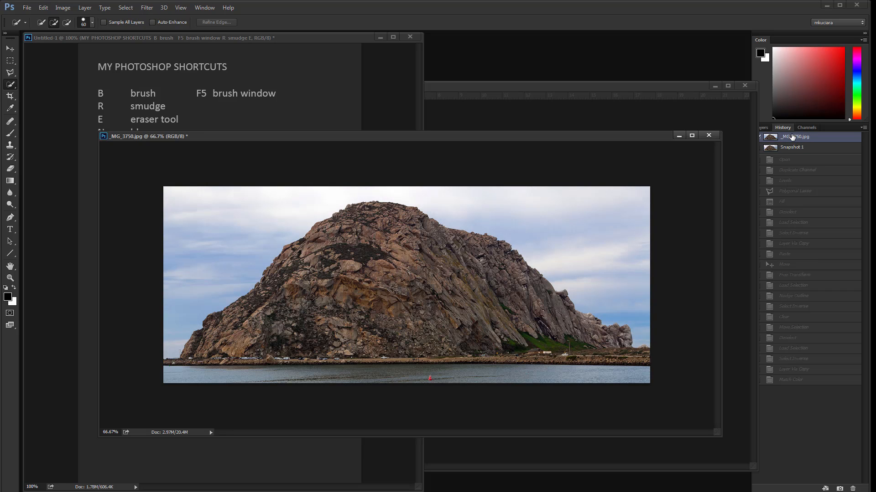
Step: Select the entire sky around the rock with the Quick Selection Tool, and enlarge its brush to size 45
left_click(764, 127)
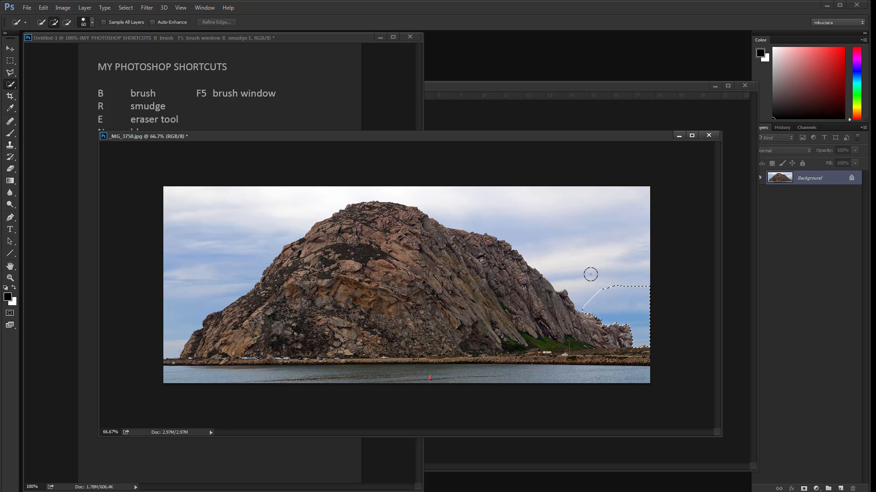
mouse_move(590, 274)
left_mouse_down()
mouse_move(583, 237)
mouse_move(485, 198)
mouse_move(305, 186)
mouse_move(221, 210)
mouse_move(185, 246)
left_mouse_up()
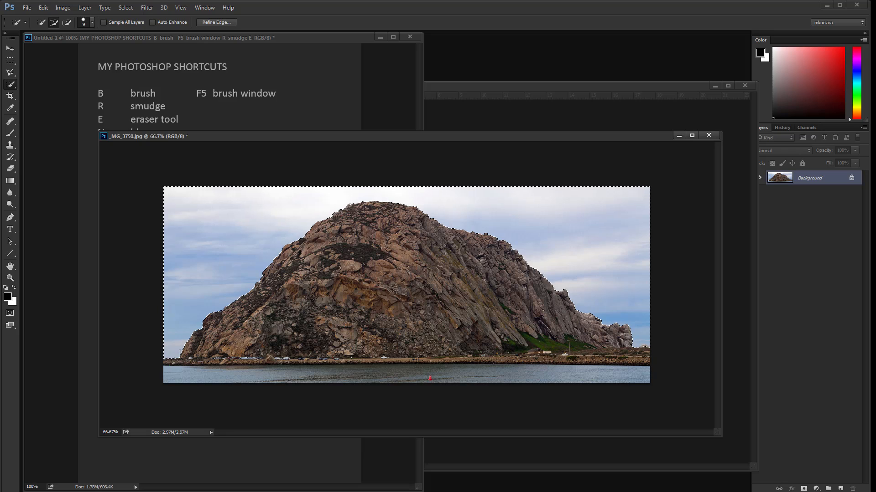
key("alt")
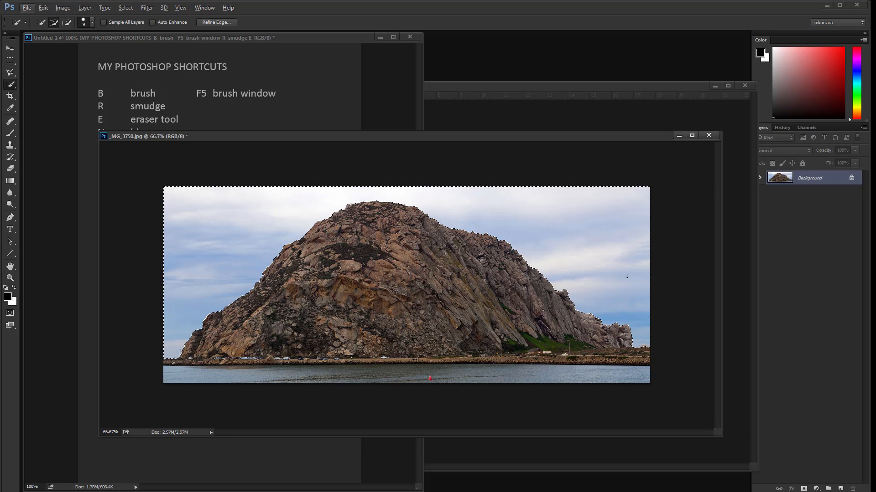
key("bracketright")
key("bracketright")
key("bracketright")
key("bracketright")
key("bracketright")
key("bracketright")
key("bracketright")
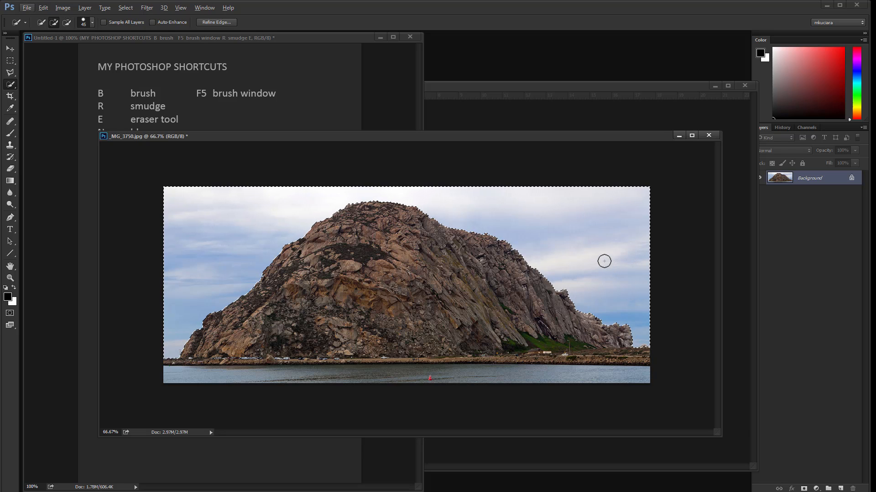
Step: Reduce the Quick Selection brush size to 10 for finer selection edits
key("alt")
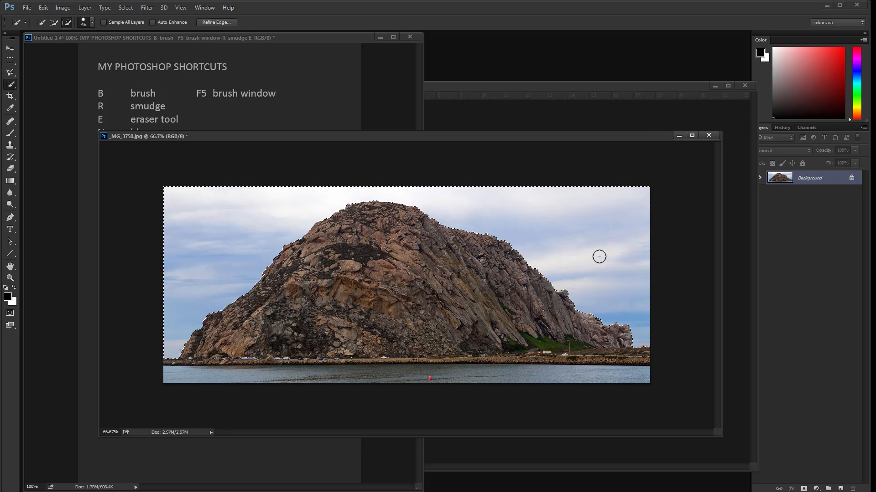
key("bracketleft")
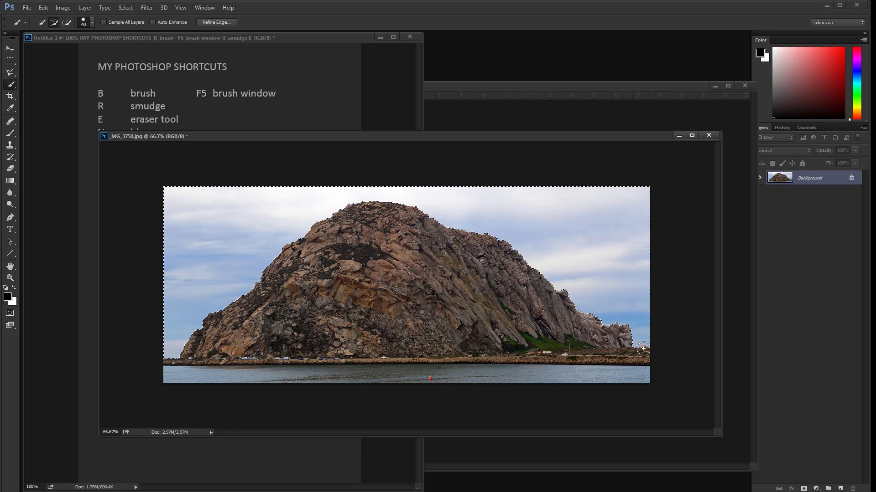
key("bracketleft")
key("bracketleft")
key("bracketleft")
key("bracketleft")
key("bracketleft")
key("bracketleft")
key("alt")
Step: Try subtracting areas of sky beside the rock's right slope from the selection, and restore the full sky selection
mouse_move(578, 282)
left_mouse_down()
mouse_move(632, 234)
mouse_move(646, 256)
mouse_move(668, 256)
left_mouse_up()
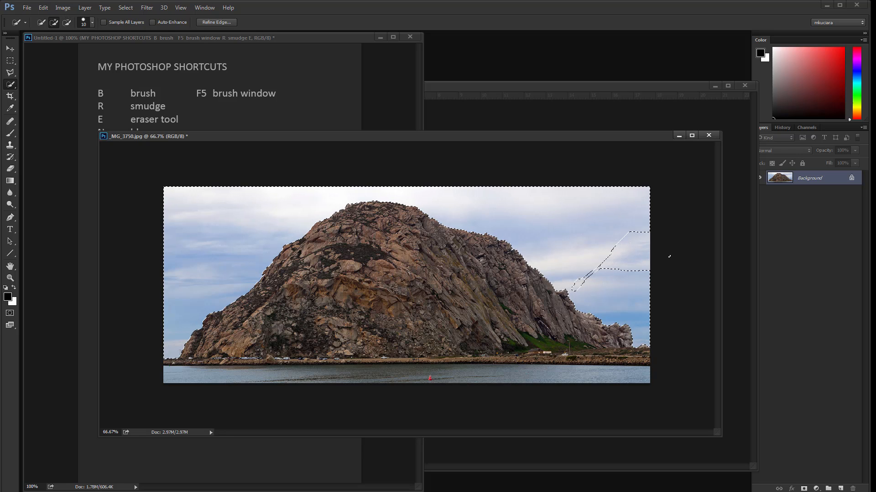
key("ctrl+z")
key("alt")
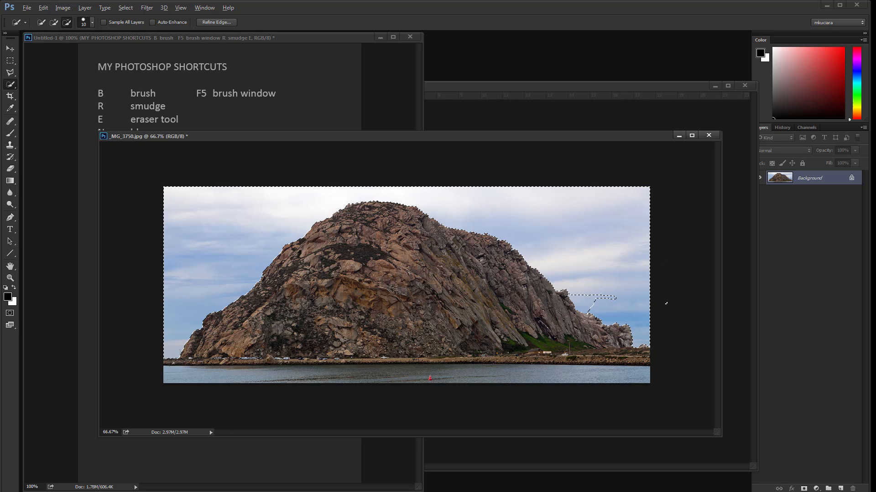
left_click_drag(666, 302, 669, 287)
key("alt")
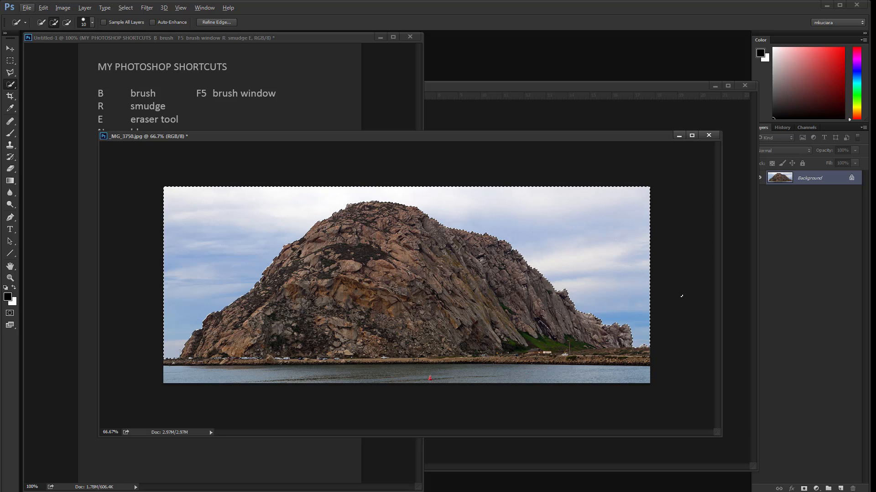
Step: Invert the sky selection with the Marquee tool active and copy the rock and water to a new layer
key("m")
right_click(602, 222)
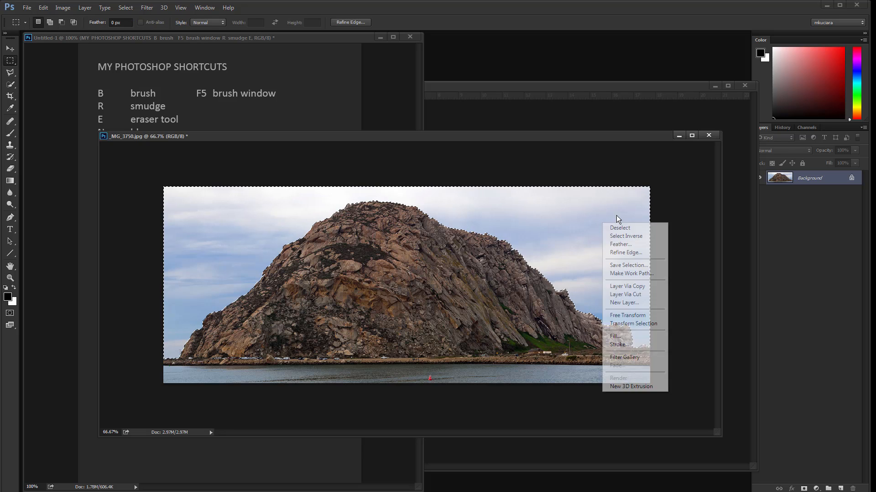
left_click(644, 234)
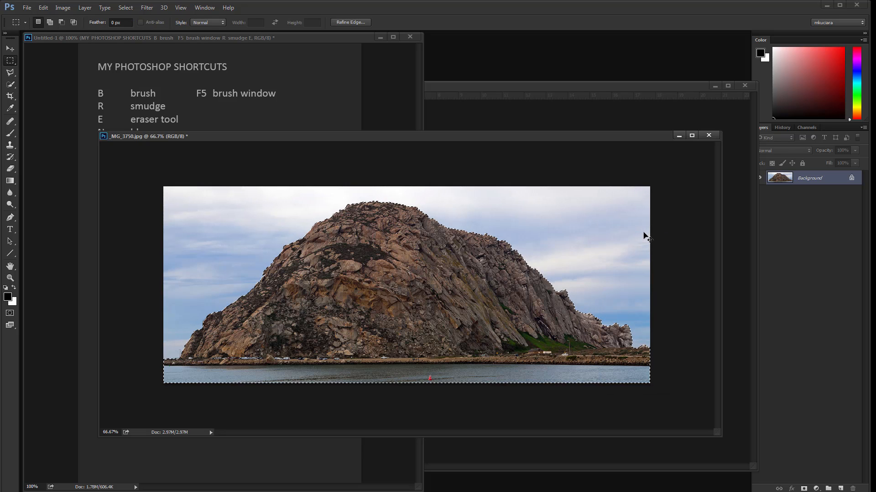
key("ctrl+j")
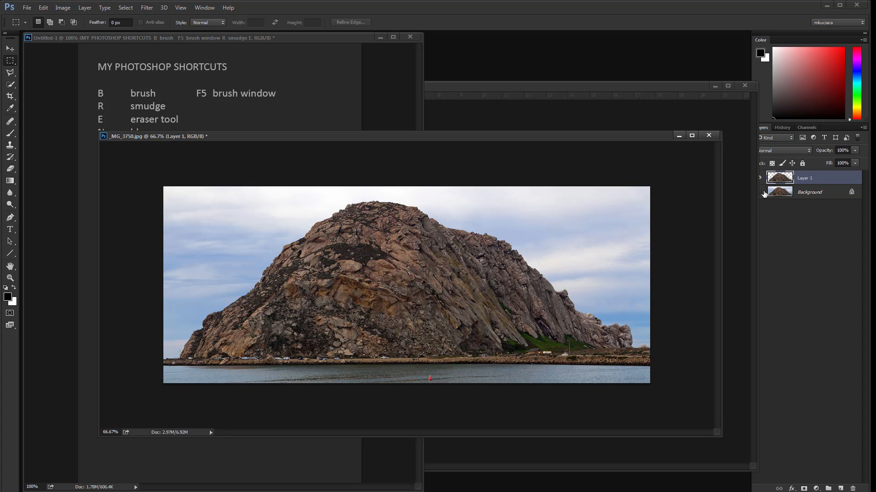
Step: Hide and reshow the Background layer to inspect the rock cutout, and move the image window off the shortcut list
left_click(761, 192)
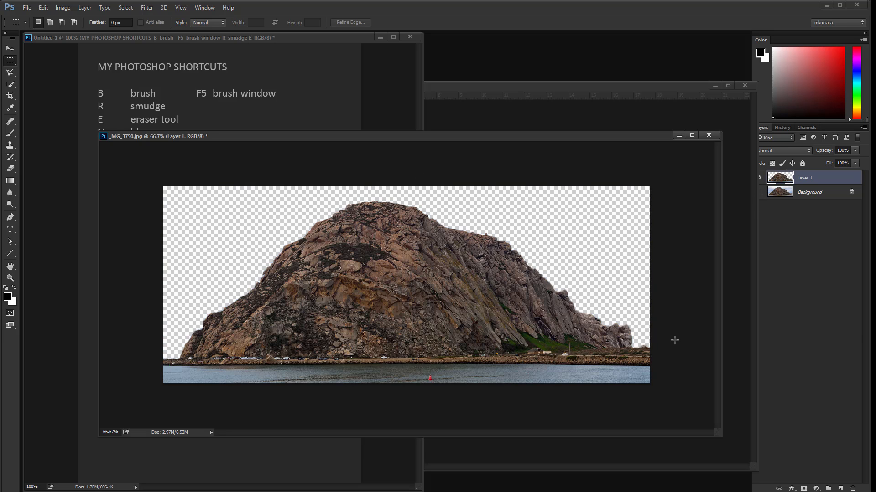
left_click(761, 192)
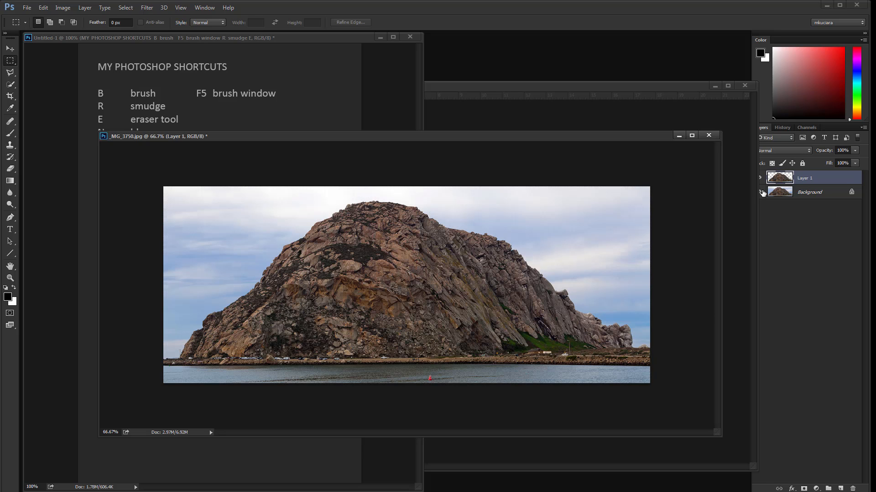
left_click_drag(551, 144, 650, 148)
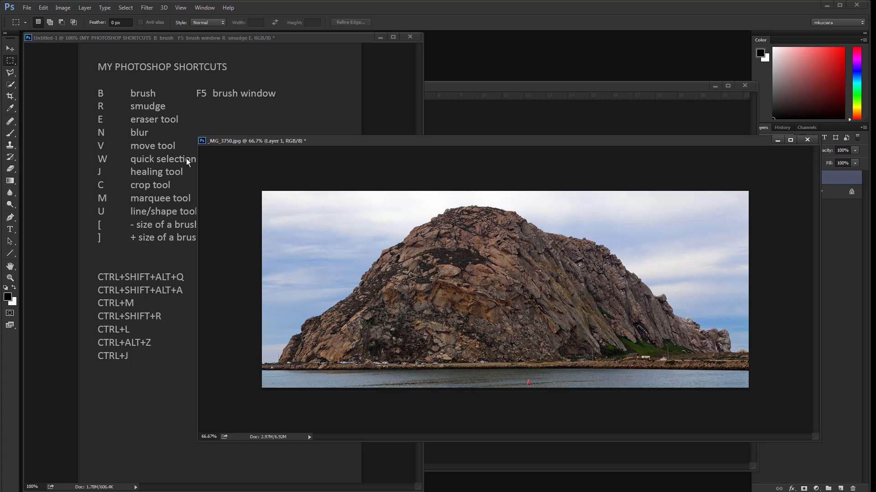
Step: Activate the Magic Wand, set its tolerance to 44, sample a patch on the rock's upper face, and deselect it
left_click_drag(12, 85, 41, 94)
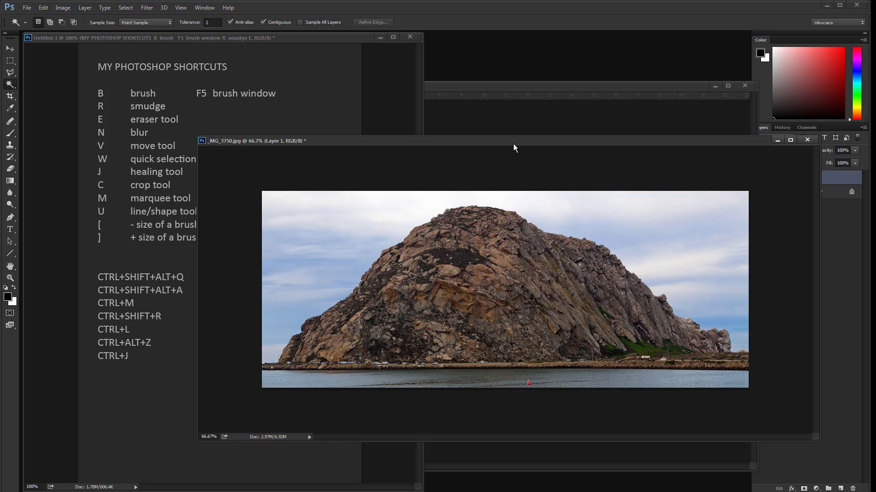
left_click_drag(513, 144, 463, 136)
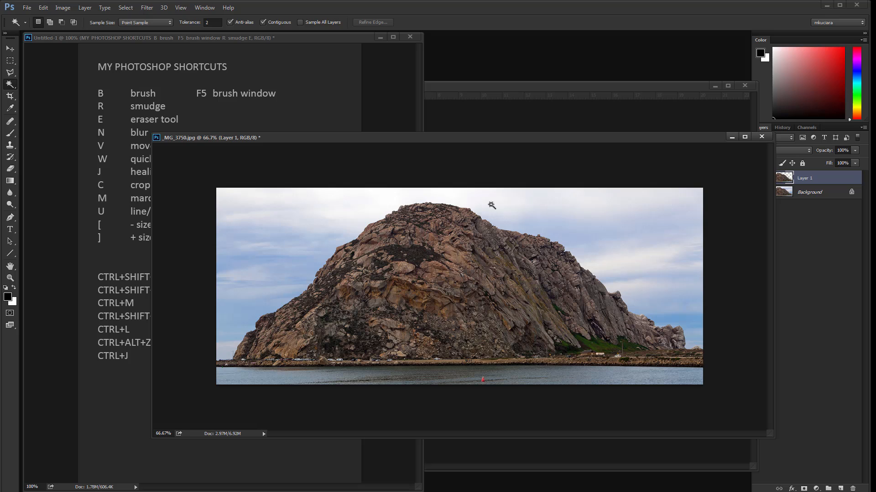
left_click(458, 258)
left_click(210, 22)
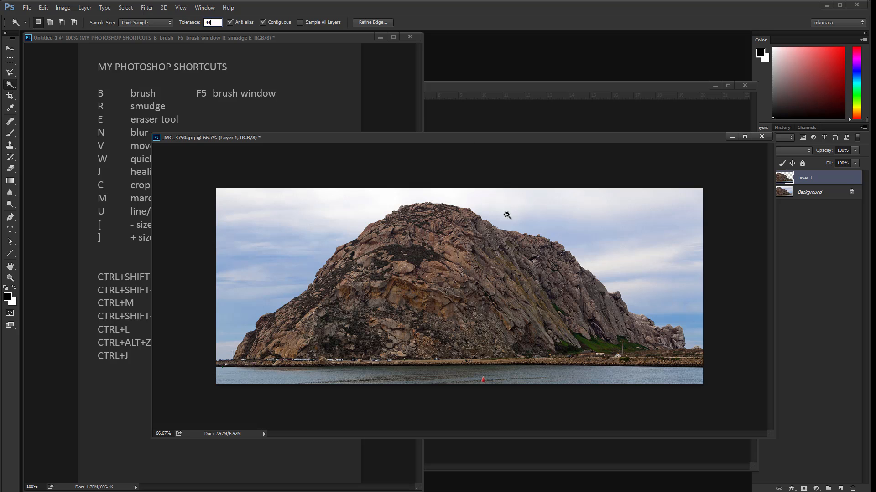
key("Return")
left_click(452, 259)
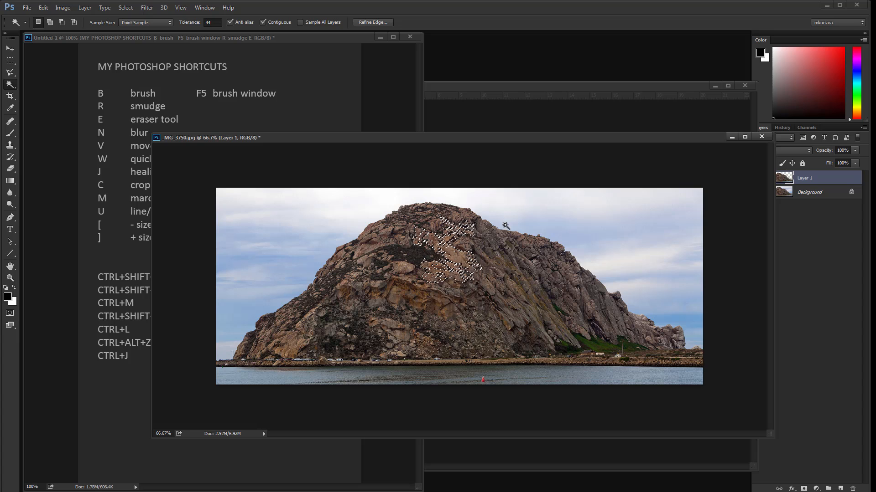
key("ctrl+d")
Step: Reselect the light rock patch with the Magic Wand, check the selection options available there, and deselect it
key("m")
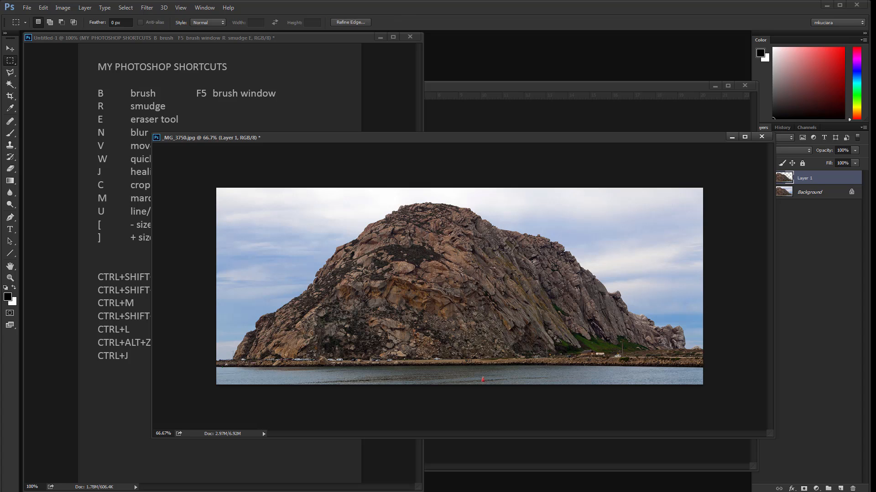
key("w")
right_click(449, 282)
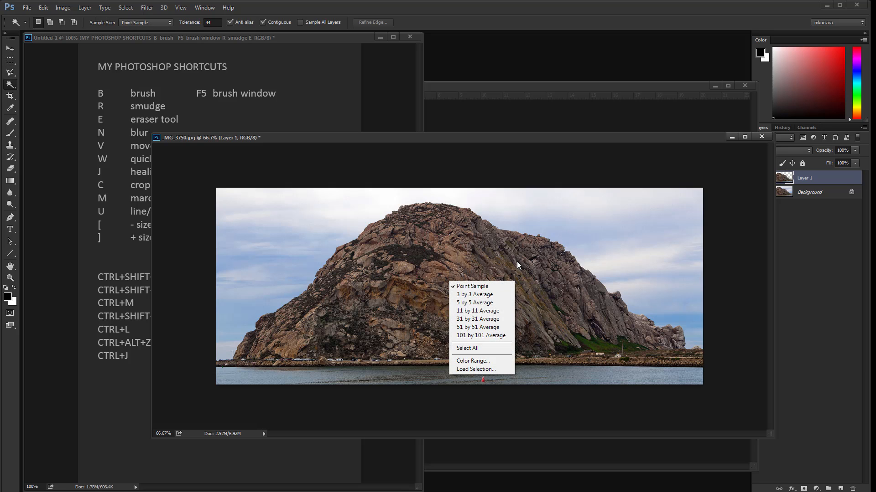
left_click(463, 258)
left_click(461, 256)
right_click(470, 256)
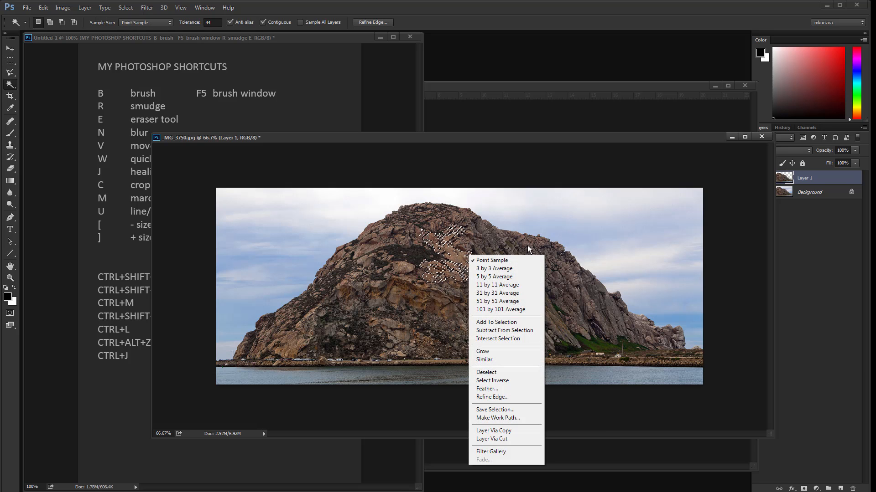
left_click(504, 373)
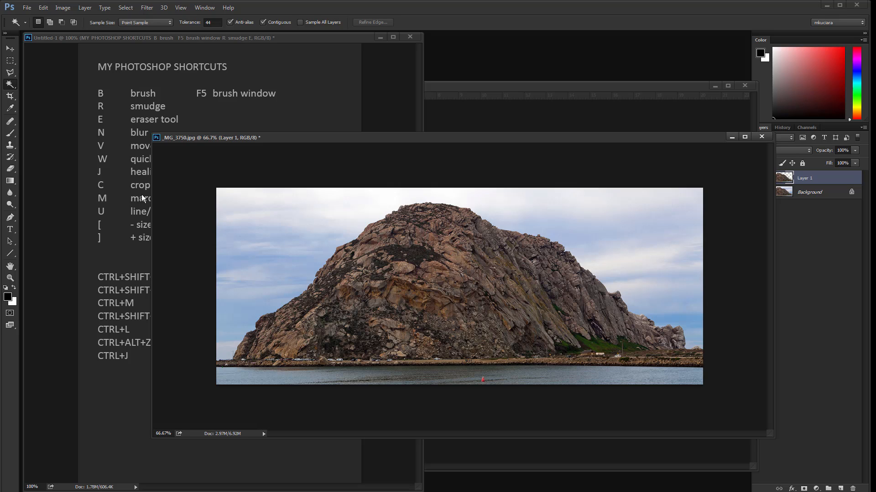
Step: Try a Color Range selection by sampling the rock's brown tone and lowering the fuzziness, and discard it
right_click(422, 222)
left_click(470, 303)
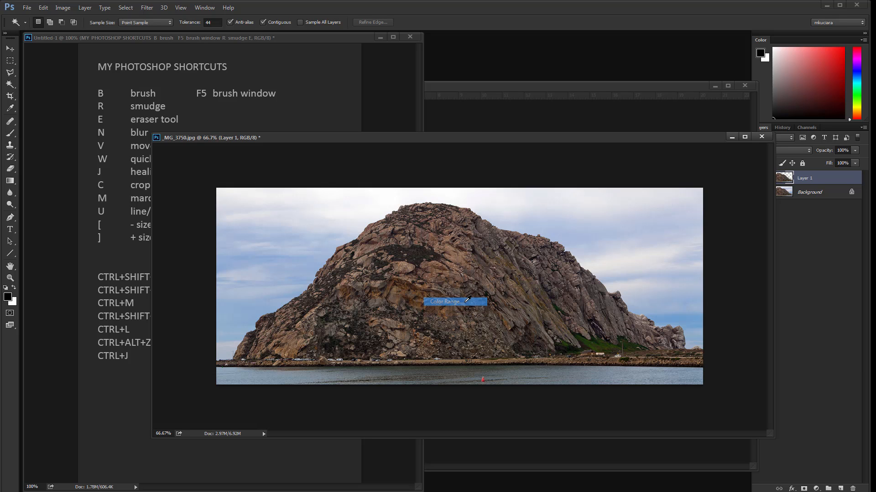
left_click_drag(355, 250, 311, 245)
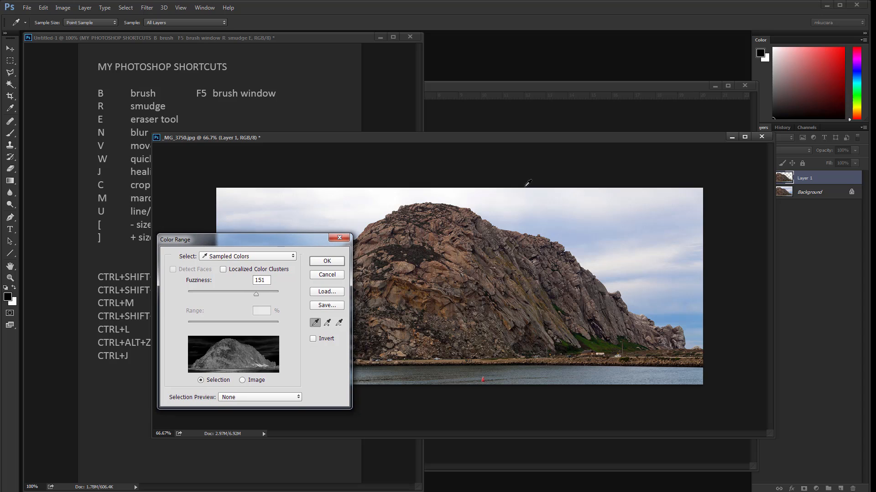
left_click(457, 256)
left_click_drag(457, 259, 462, 258)
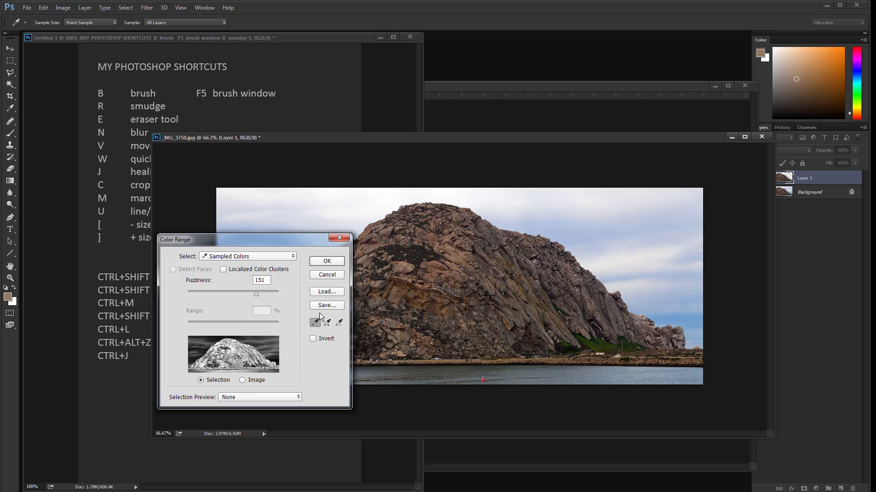
left_click(459, 256)
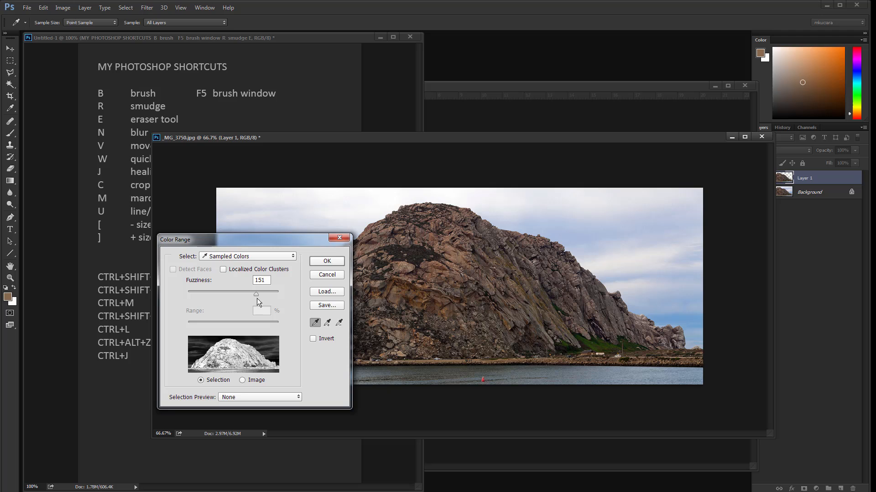
left_click_drag(254, 296, 223, 300)
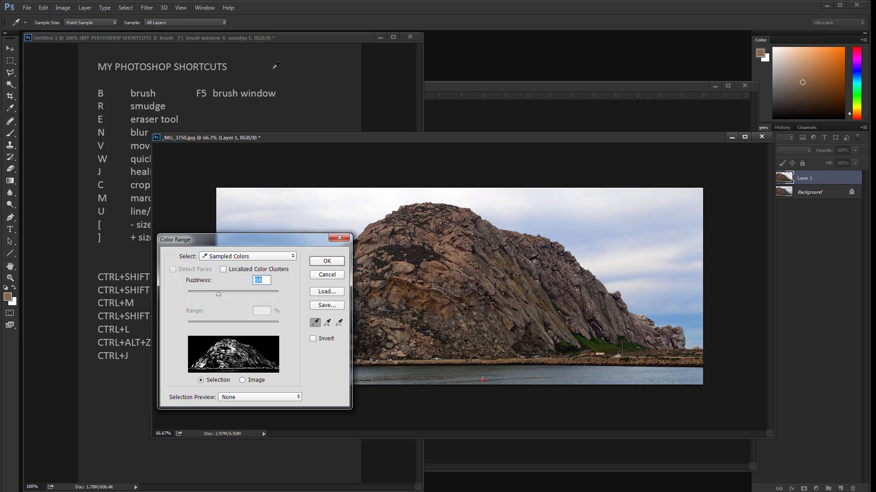
key("Escape")
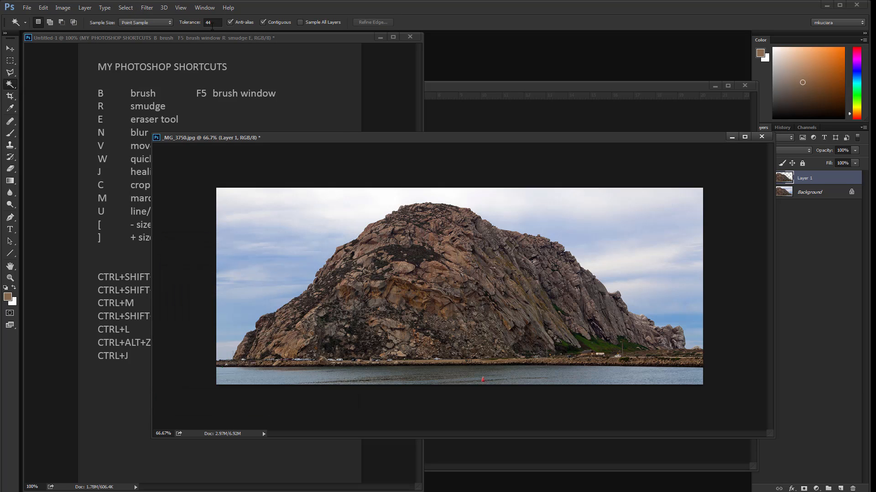
Step: Test Color Range fuzziness values of 14 and 100 on the sampled rock tone
right_click(480, 263)
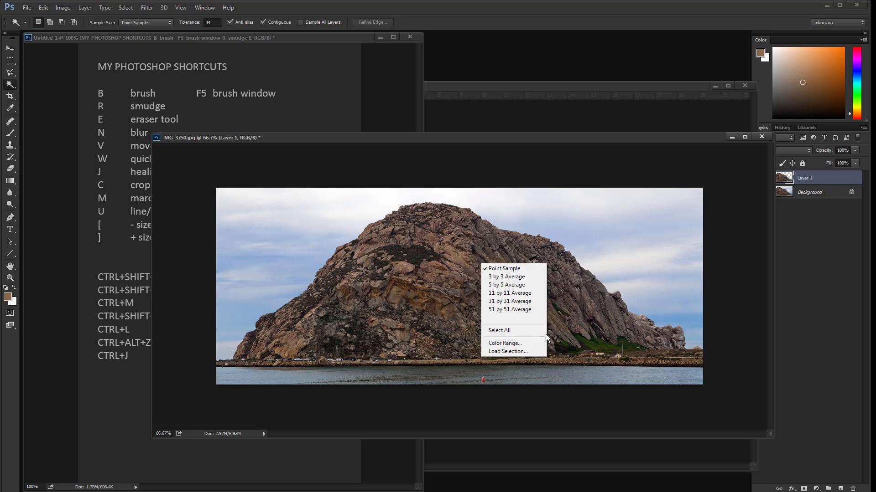
left_click(520, 344)
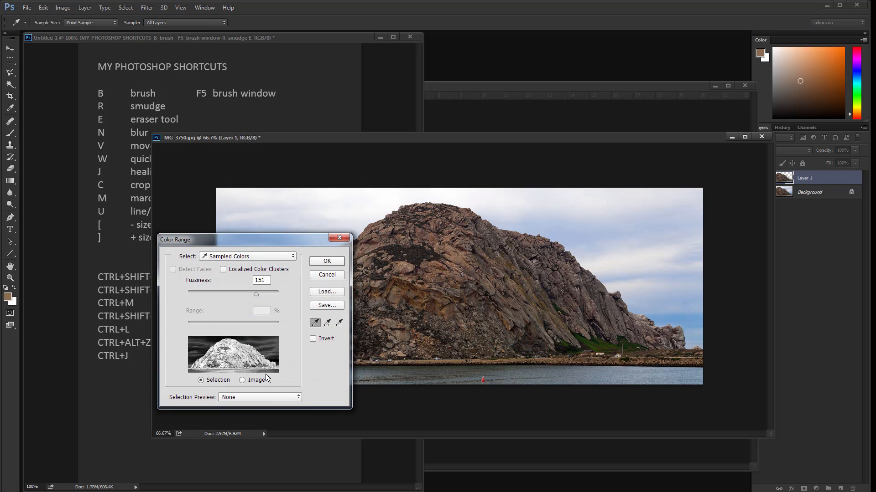
left_click_drag(306, 235, 306, 221)
left_click_drag(252, 279, 194, 281)
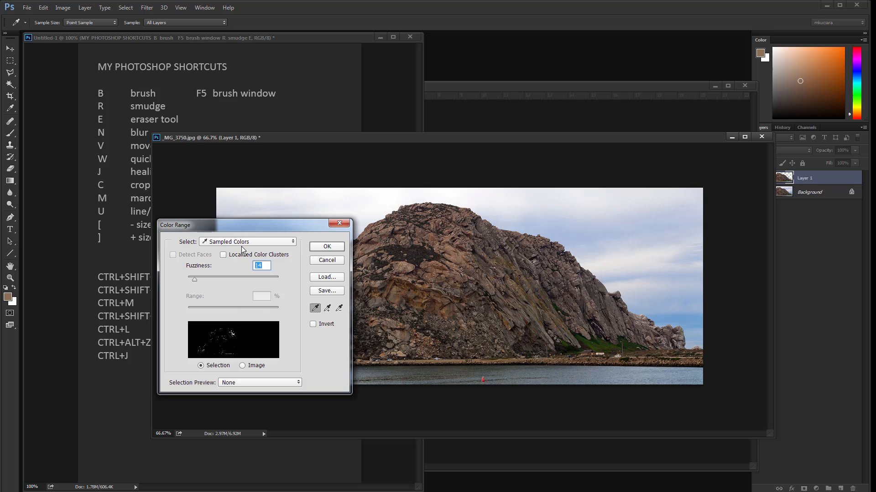
left_click(208, 279)
left_click(234, 278)
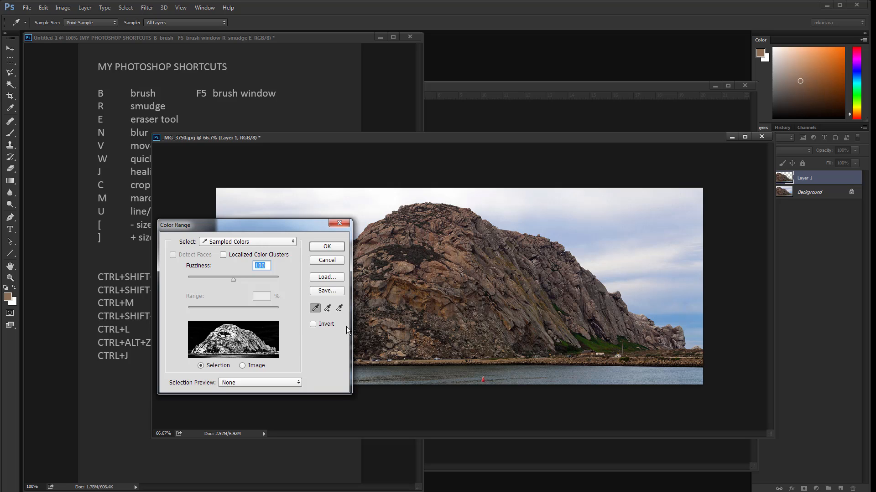
left_click(327, 260)
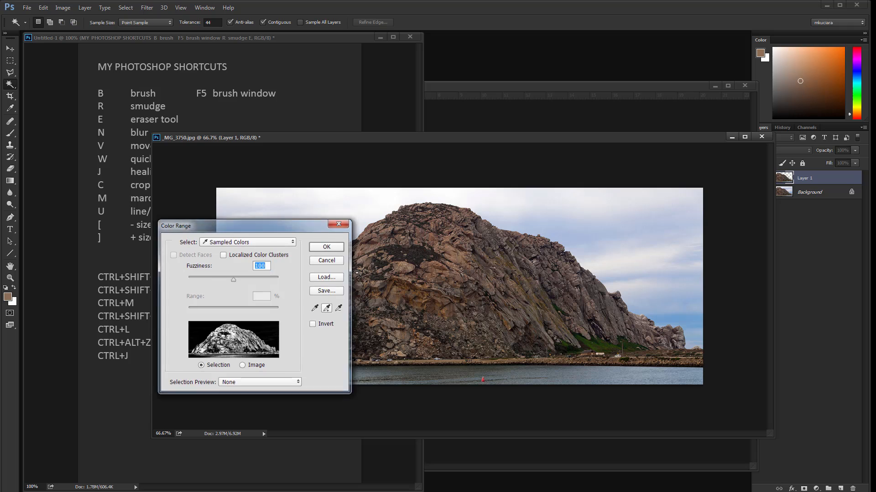
Step: Leave Color Range, try a Magic Wand selection on the rock's upper face again, and clear it
right_click(488, 262)
left_click(455, 258)
left_click(455, 258)
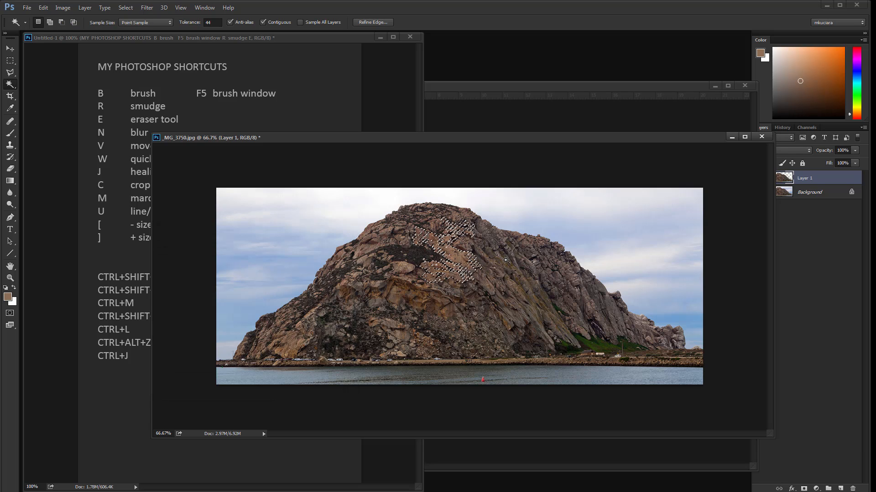
key("ctrl+d")
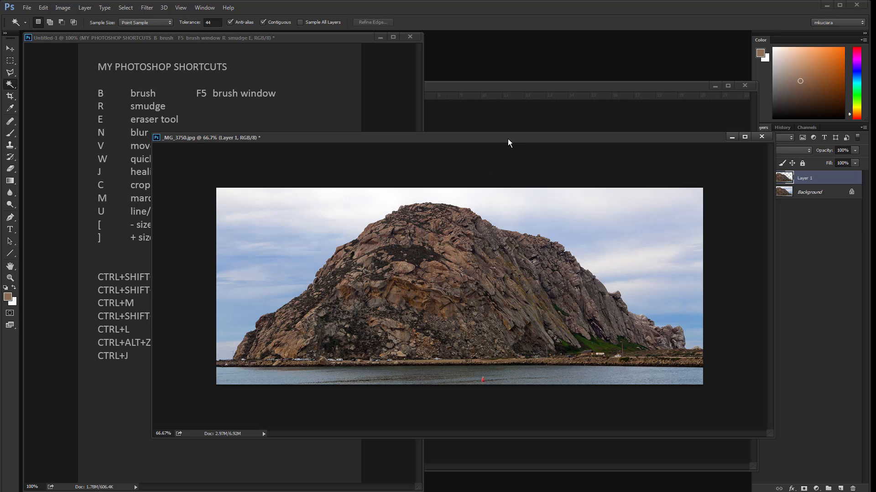
Step: Uncover the shortcut list, activate the Healing Brush, view its tool variants, and try it on the rock without a source point
left_click_drag(555, 139, 602, 145)
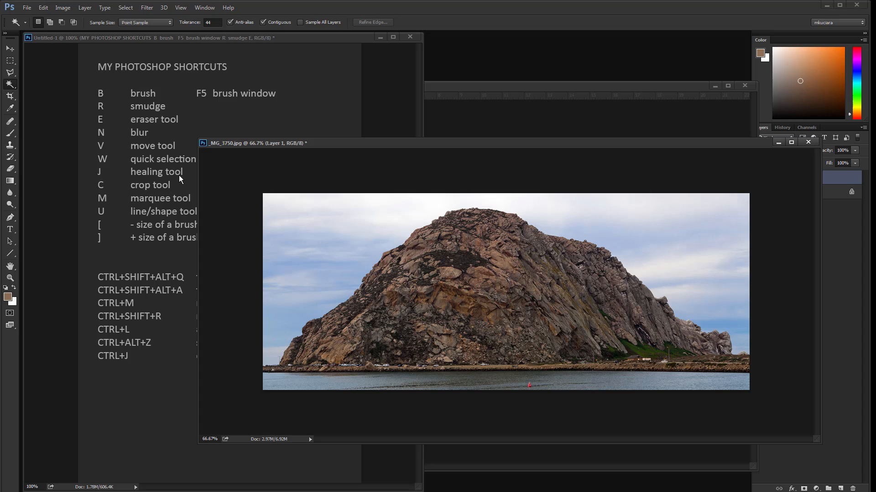
key("j")
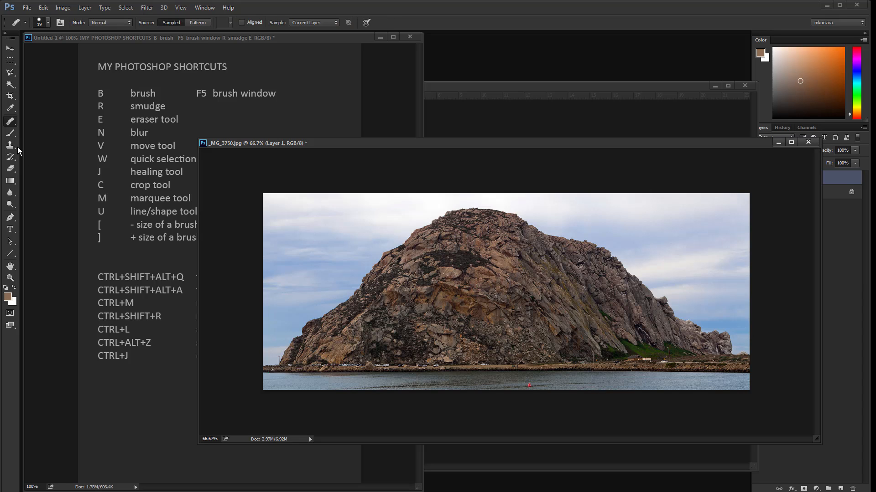
left_click(8, 122)
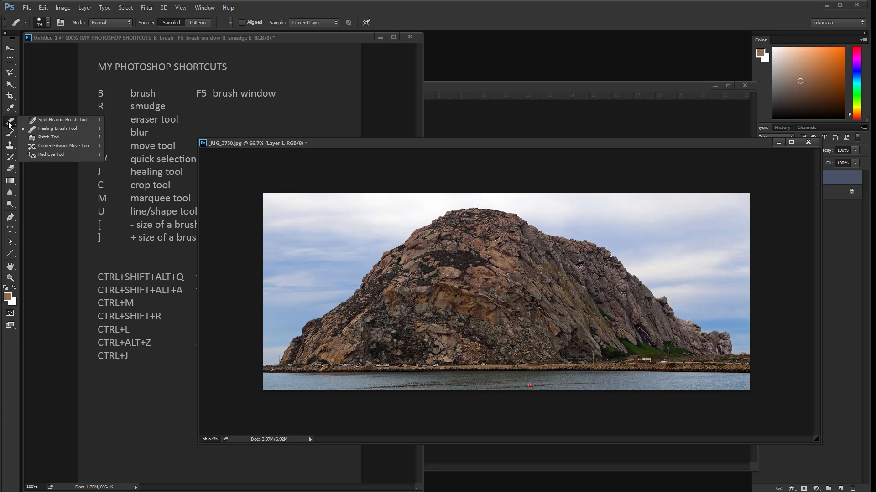
left_click(391, 295)
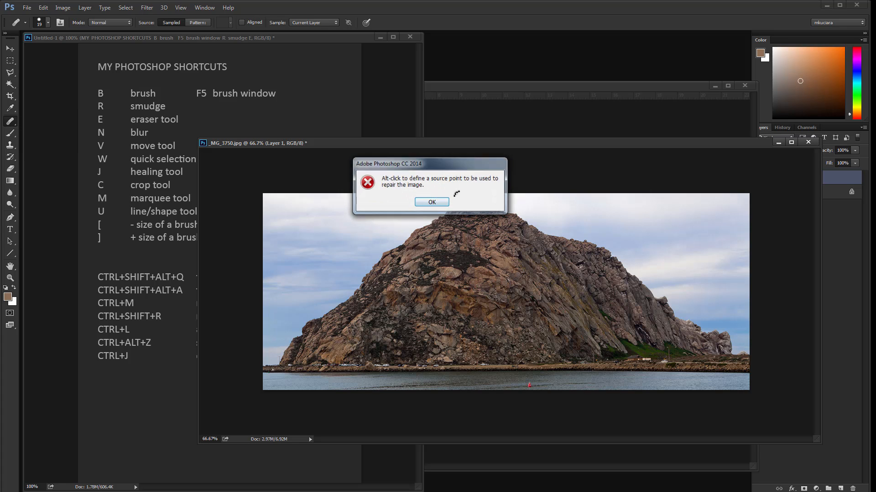
left_click(432, 202)
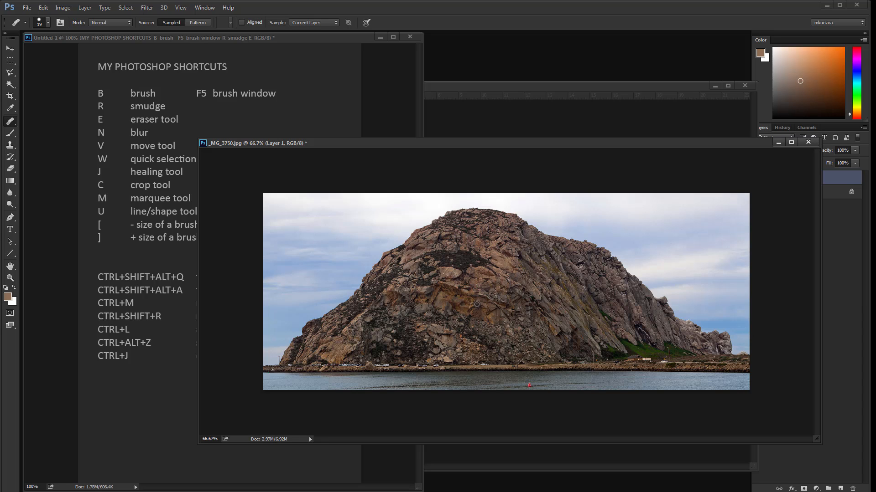
Step: Set a Healing Brush source, enlarge the brush to 45, and paint cloned rock over the sky beside the right slope
left_click(695, 274)
key("]")
key("]")
key("]")
key("]")
key("]")
key("]")
mouse_move(665, 301)
left_mouse_down()
mouse_move(703, 308)
mouse_move(720, 323)
mouse_move(699, 334)
mouse_move(754, 351)
mouse_move(714, 323)
mouse_move(673, 313)
mouse_move(681, 294)
mouse_move(633, 291)
mouse_move(699, 287)
mouse_move(741, 308)
mouse_move(652, 298)
mouse_move(736, 285)
mouse_move(752, 296)
mouse_move(646, 284)
mouse_move(745, 293)
mouse_move(751, 332)
left_mouse_up()
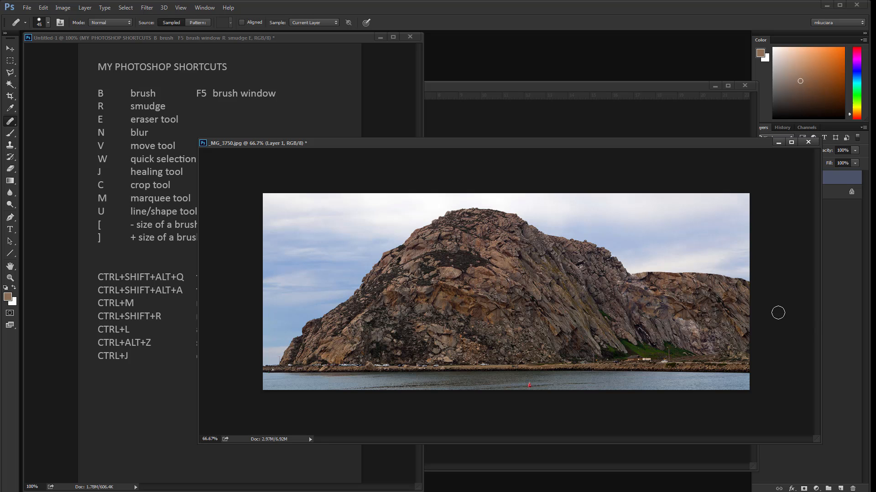
Step: Reposition the image window and paint a second rock peak into the sky above the right slope with the Healing Brush
left_click_drag(686, 145, 623, 141)
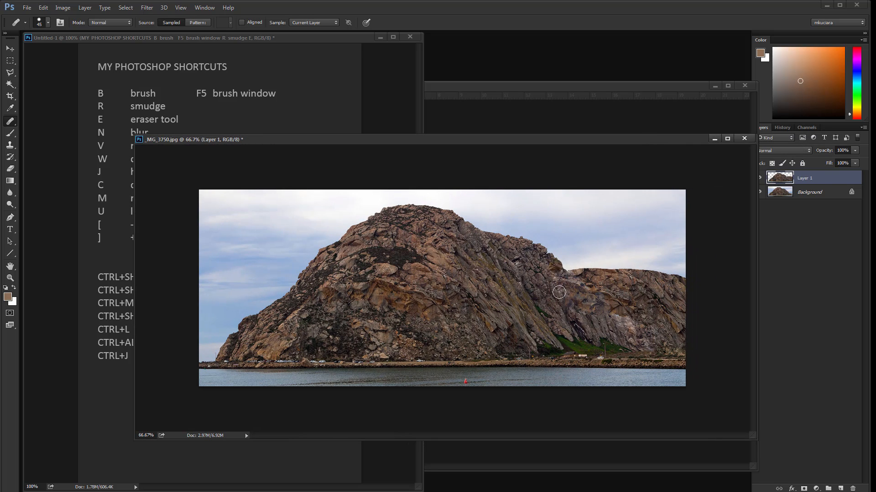
mouse_move(527, 245)
left_mouse_down()
mouse_move(562, 240)
mouse_move(560, 259)
mouse_move(670, 268)
left_mouse_up()
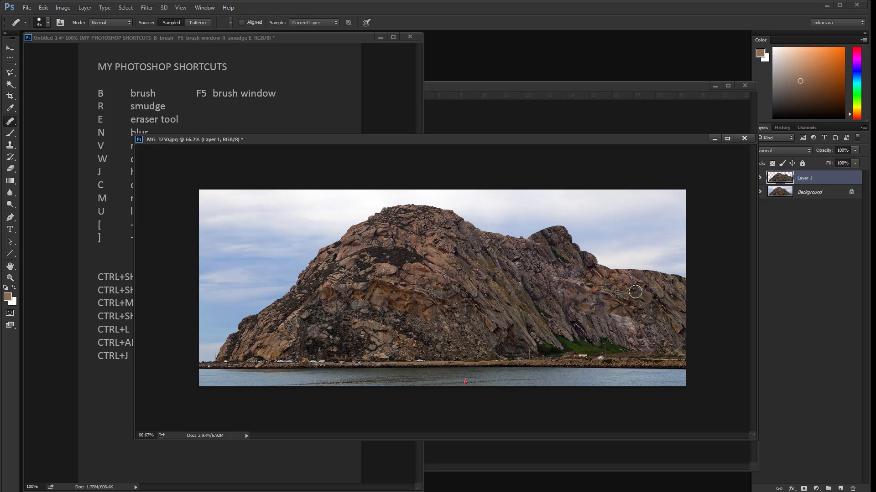
left_click(608, 266)
key("ctrl+plus")
key("ctrl+z")
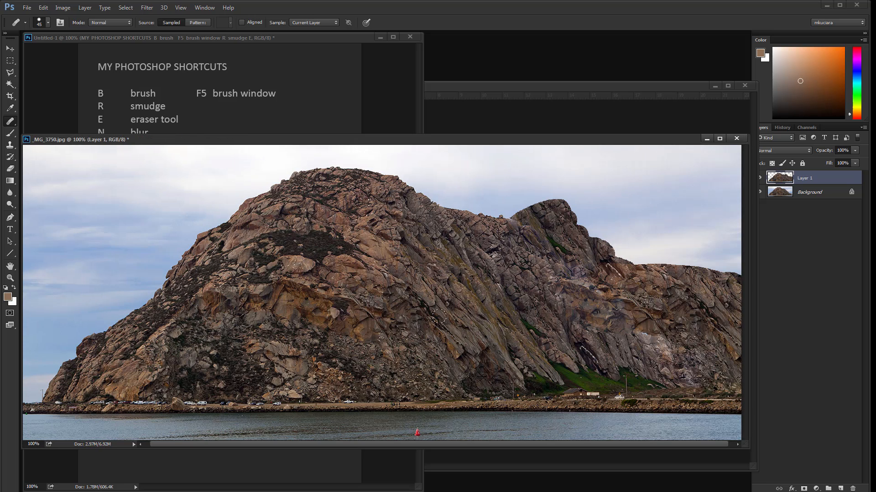
Step: Paint a copy of the dark vegetation patch and light boulder onto the middle of the right slope with the Healing Brush
mouse_move(511, 316)
left_mouse_down()
mouse_move(531, 328)
mouse_move(541, 300)
mouse_move(548, 325)
mouse_move(507, 294)
mouse_move(486, 297)
mouse_move(482, 306)
mouse_move(467, 286)
mouse_move(485, 308)
mouse_move(470, 291)
mouse_move(516, 322)
mouse_move(555, 316)
left_mouse_up()
mouse_move(483, 290)
left_mouse_down()
mouse_move(464, 282)
mouse_move(476, 270)
left_mouse_up()
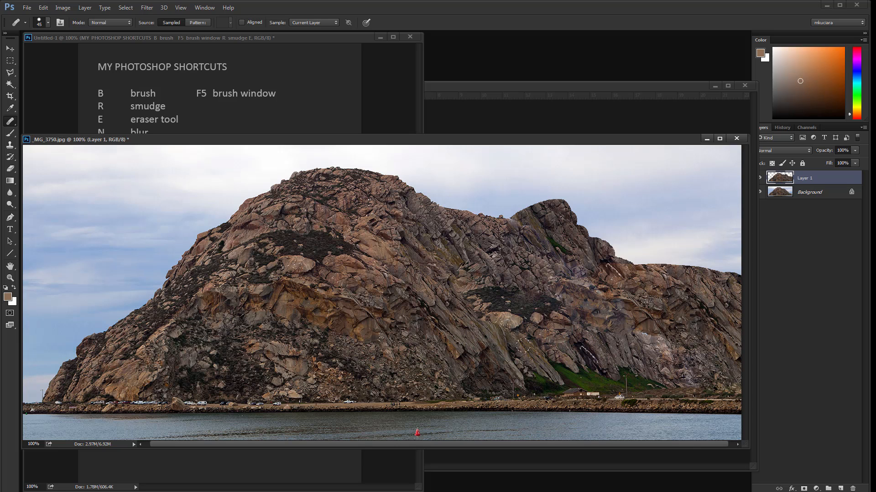
Step: Return the image to 66.67% zoom, move its window beside the shortcut list, and enlarge the window around the picture
key("ctrl+minus")
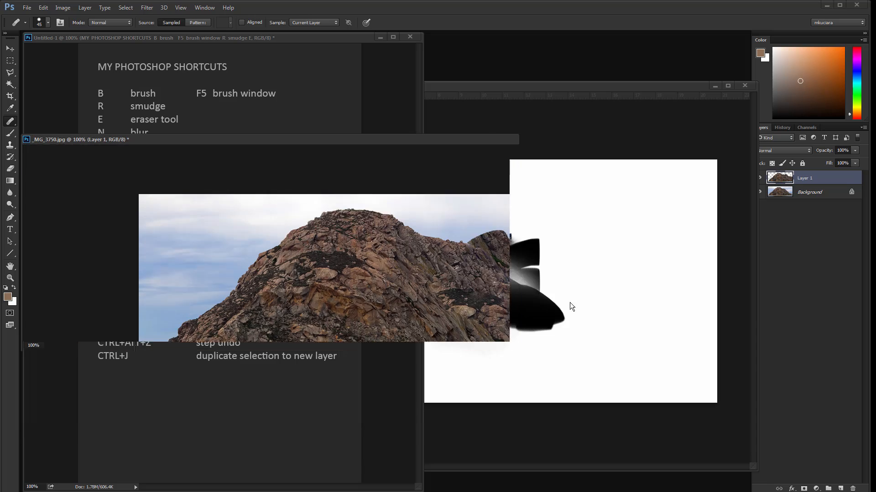
left_click_drag(442, 138, 647, 200)
left_click_drag(532, 203, 476, 154)
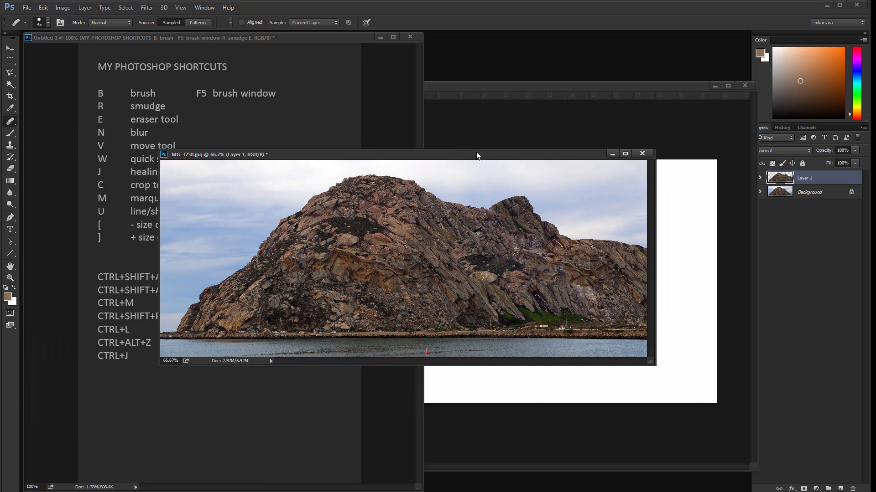
left_click_drag(654, 365, 724, 419)
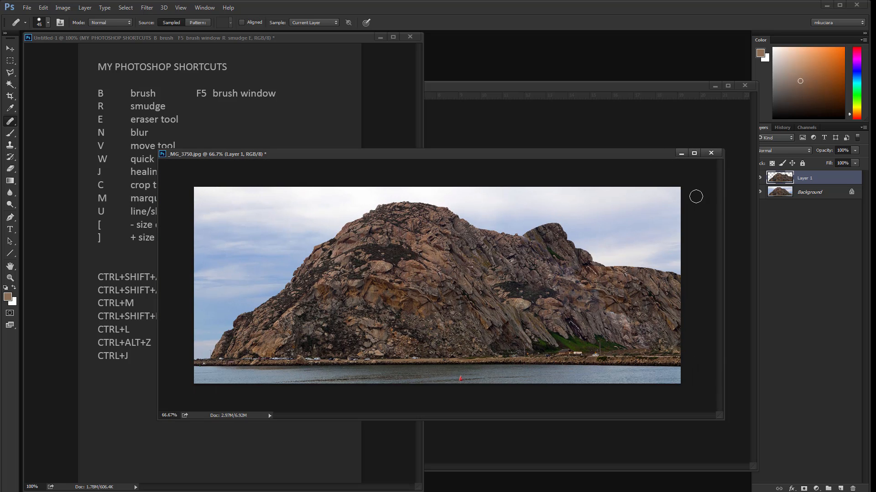
Step: Duplicate Layer 1 and move the copy up and to the left, partly beyond the canvas edge
key("c")
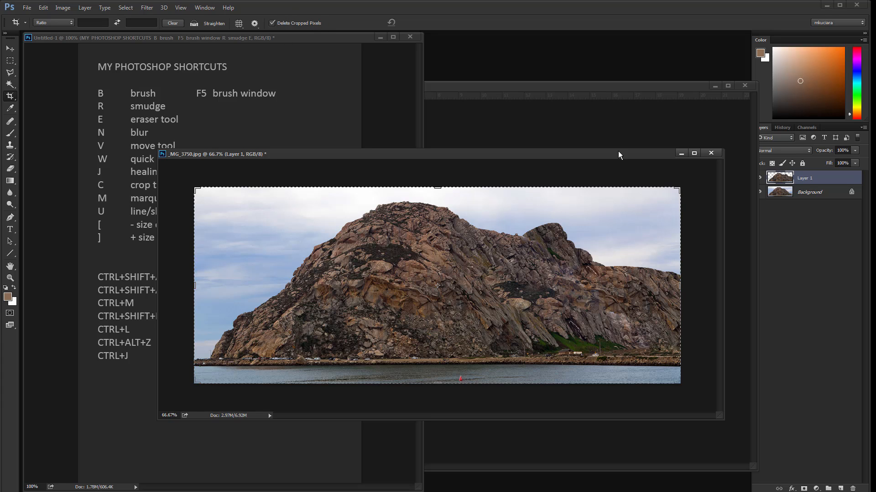
key("m")
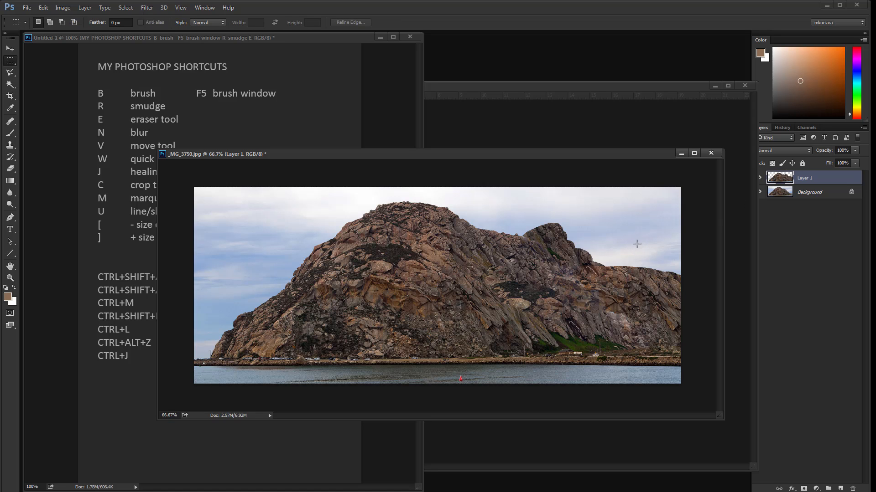
key("ctrl+j")
key("v")
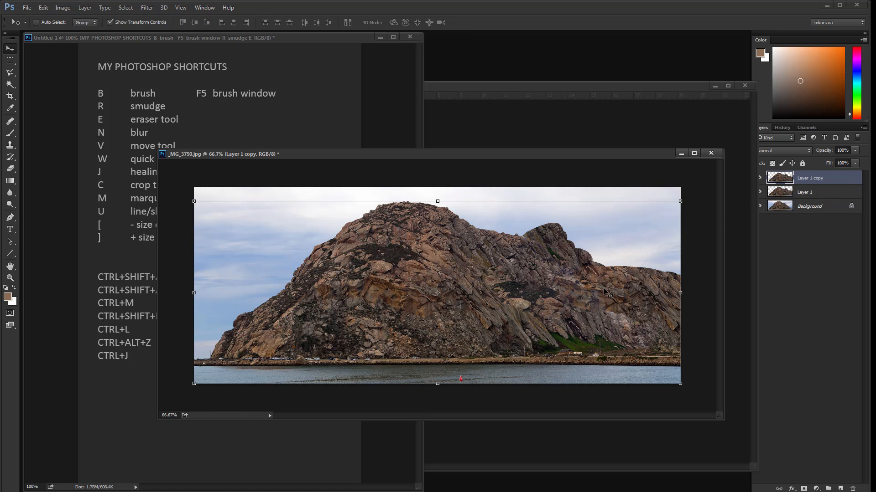
left_click_drag(604, 292, 451, 219)
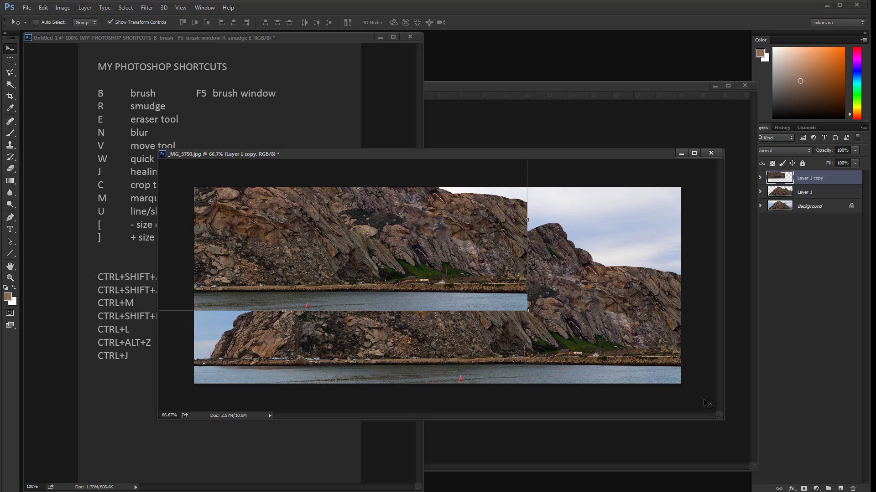
Step: Enlarge the image window around the picture at 66.67% zoom and reposition it over the shortcut list
key("ctrl+minus")
left_click_drag(436, 155, 331, 58)
key("ctrl+plus")
left_click_drag(544, 255, 757, 447)
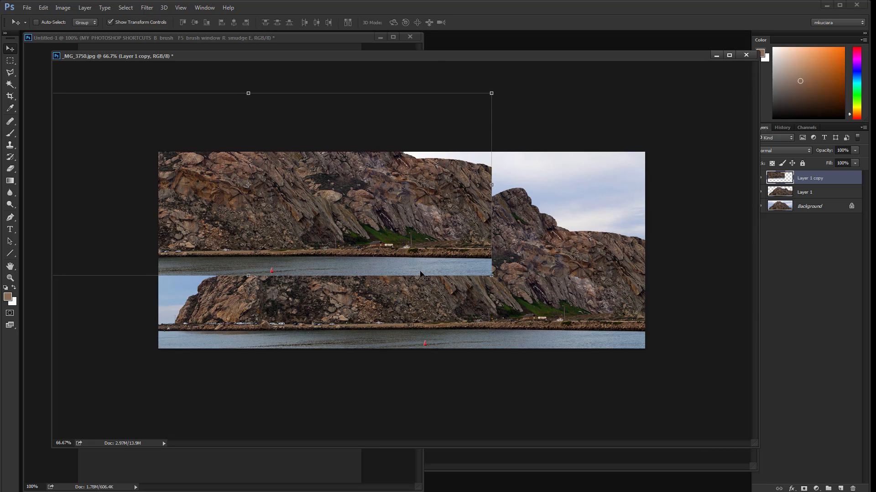
left_click_drag(442, 58, 424, 69)
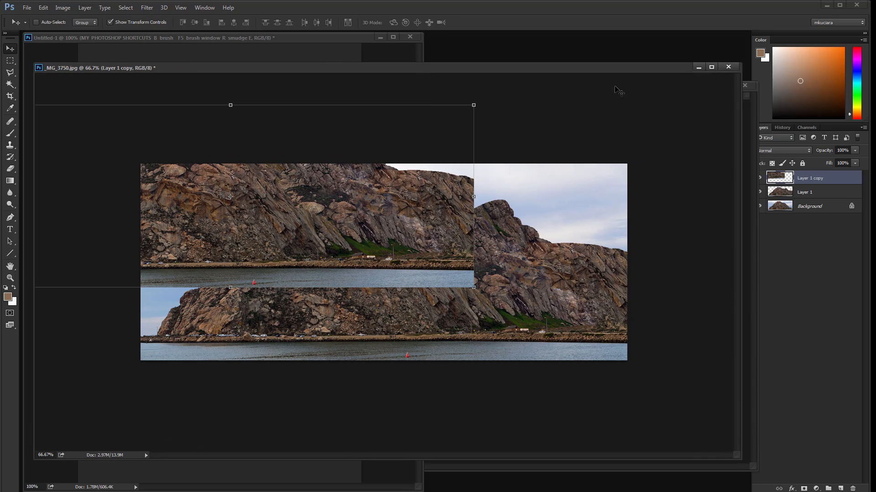
left_click_drag(674, 68, 684, 70)
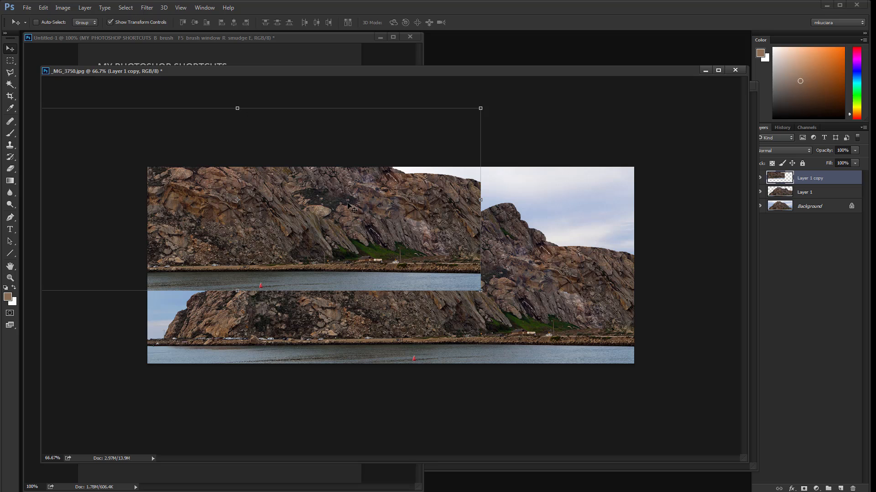
Step: Activate the crop frame on the full canvas to expose the layer copy's hidden area, and widen the image window
key("c")
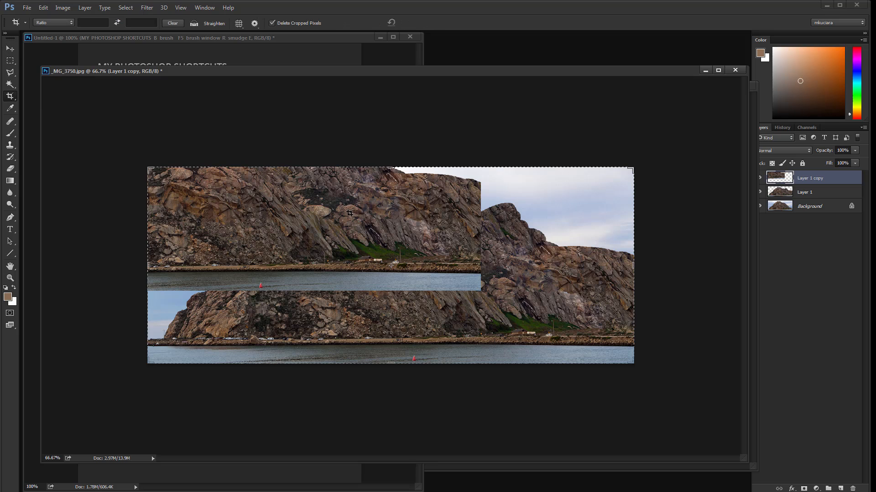
left_click(633, 167)
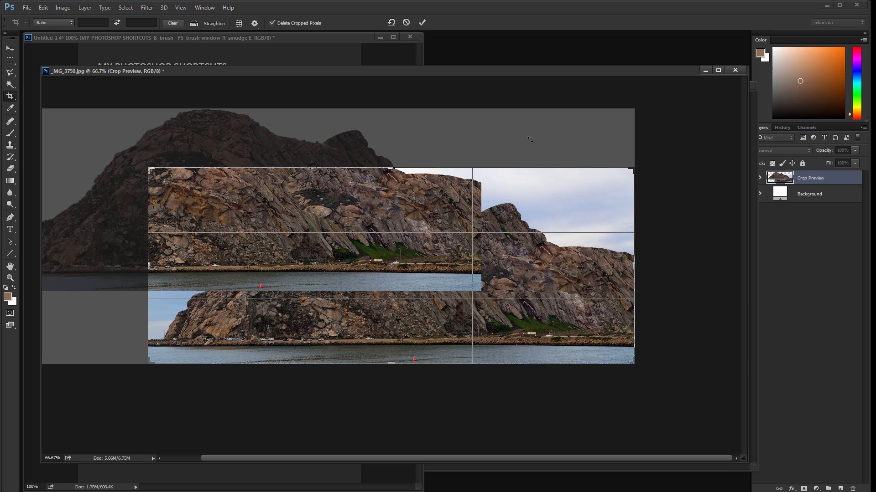
key("Return")
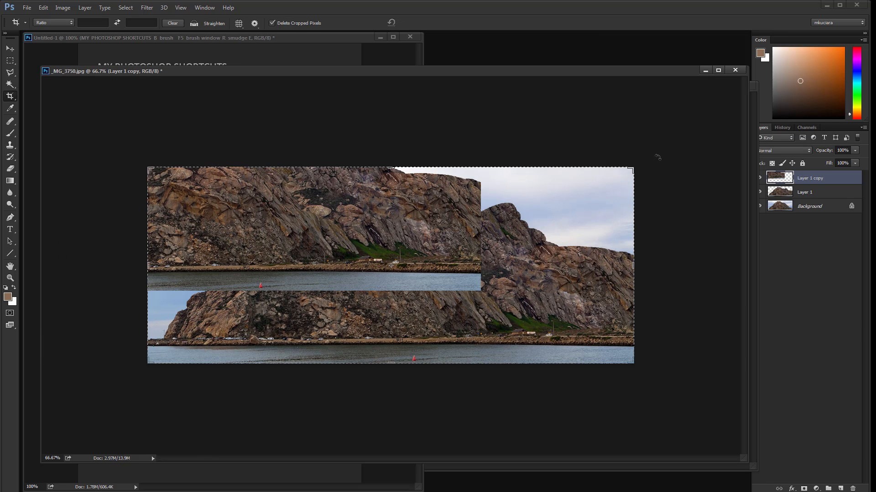
left_click(632, 165)
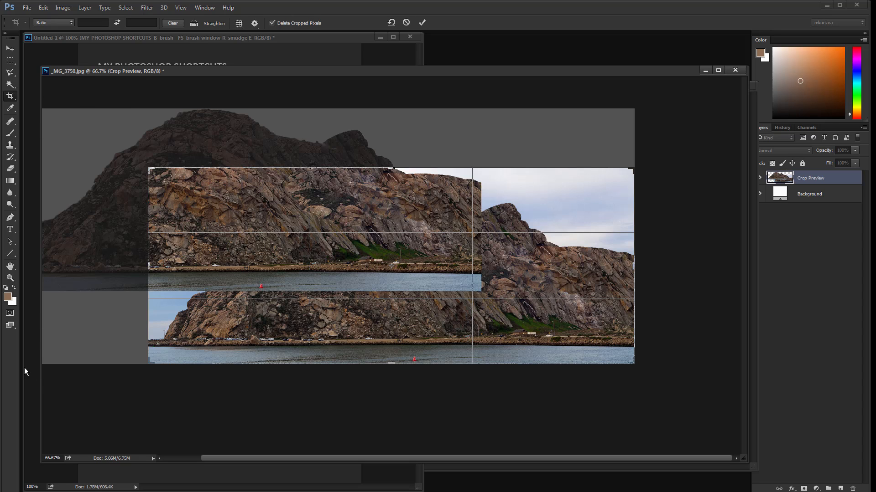
left_click_drag(41, 307, 26, 307)
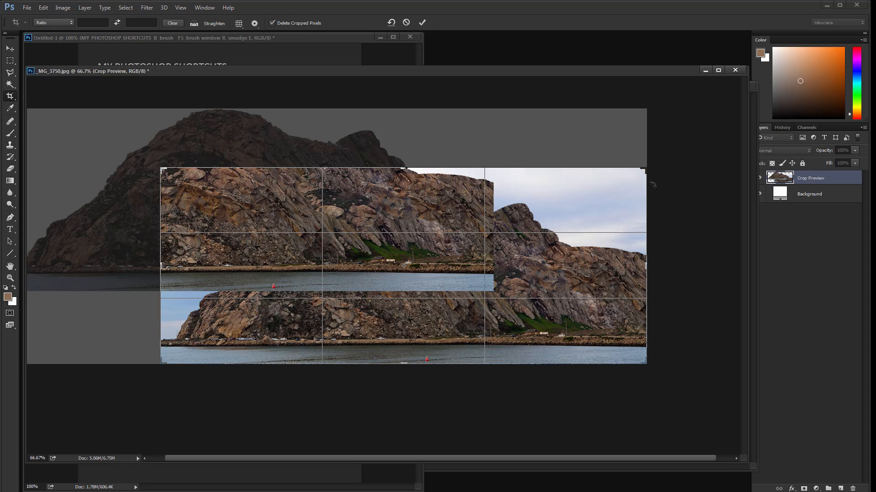
Step: Crop the canvas smaller with Delete Cropped Pixels on, and reactivate the crop frame to check the area outside it
left_click(644, 169)
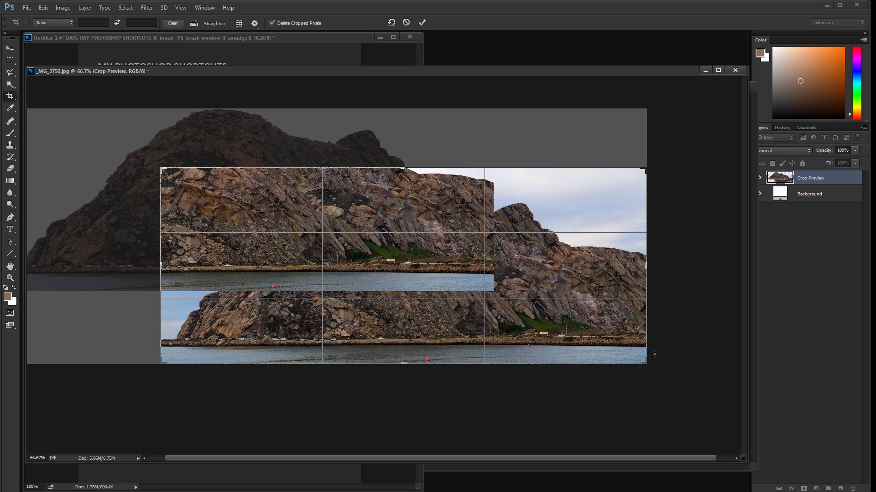
left_click_drag(653, 354, 625, 329)
key("Return")
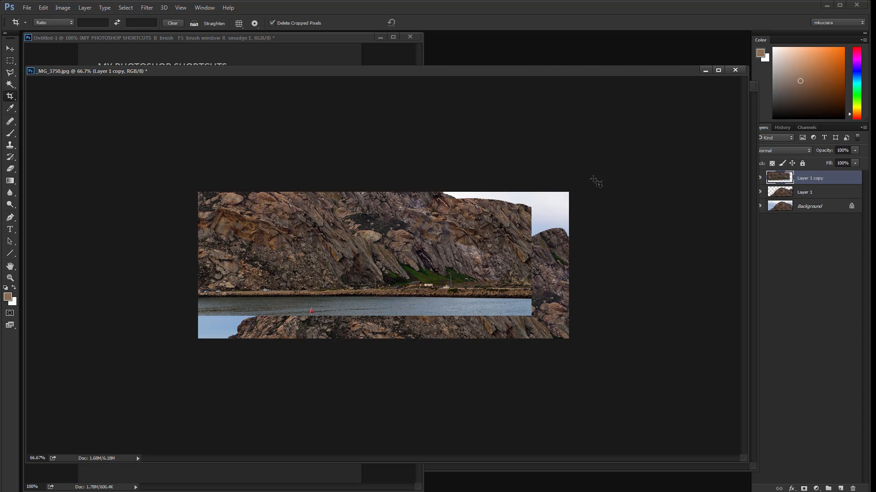
left_click_drag(595, 180, 176, 364)
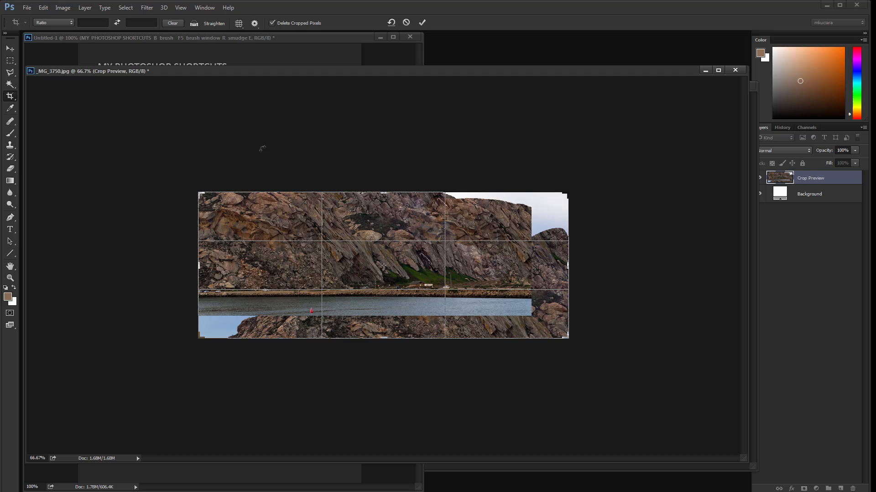
key("Return")
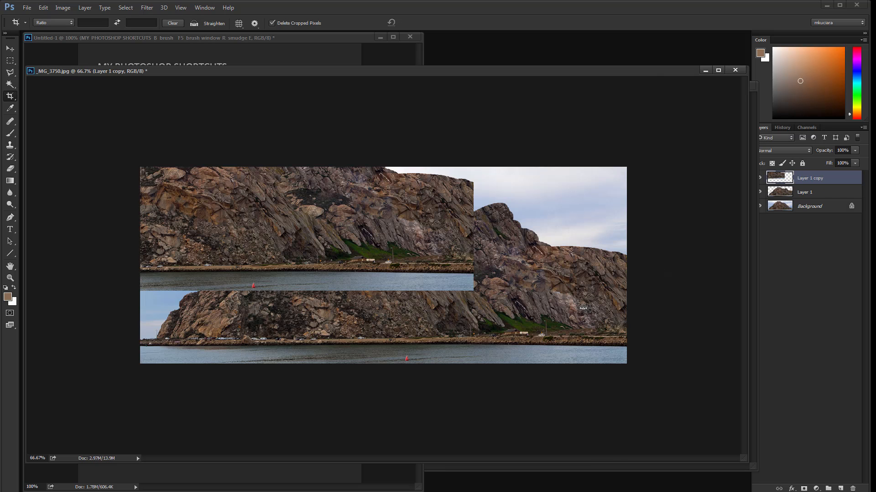
Step: Turn off Delete Cropped Pixels, shrink the crop frame from its right corners, rotate the picture counterclockwise beneath it, and apply the crop
left_click_drag(636, 152, 106, 426)
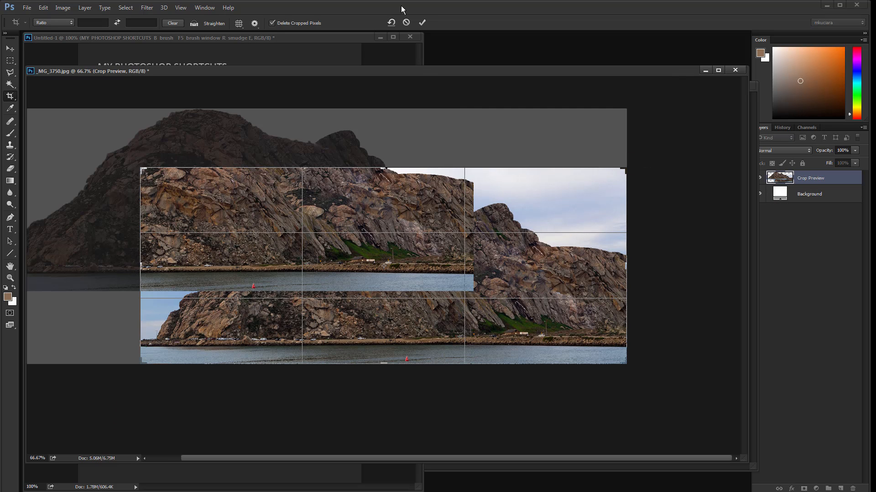
left_click(272, 23)
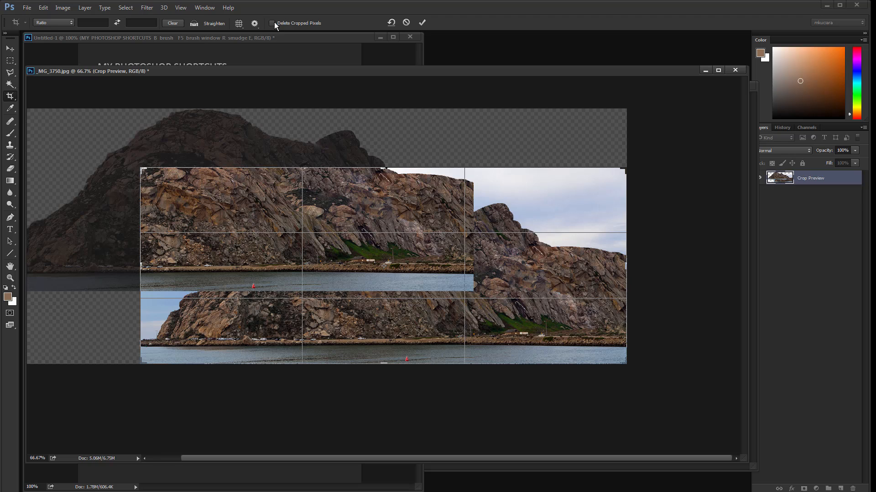
left_click_drag(624, 169, 567, 184)
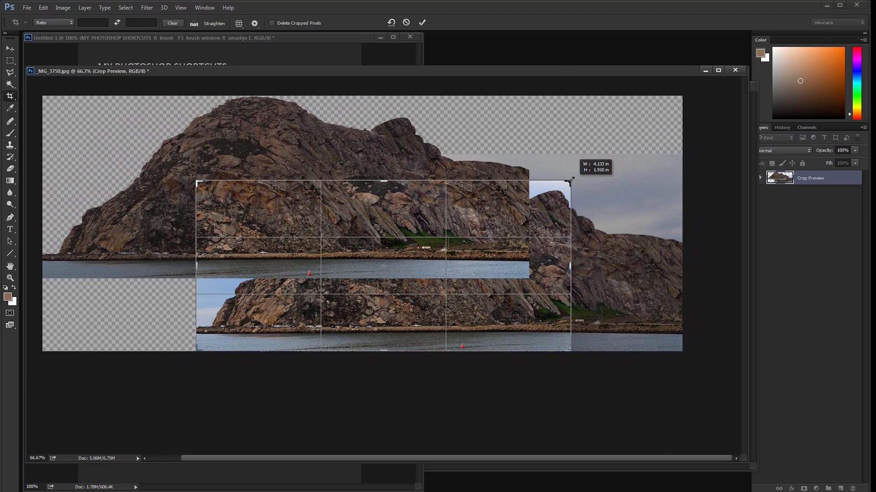
mouse_move(569, 351)
left_mouse_down()
mouse_move(567, 312)
mouse_move(566, 337)
left_mouse_up()
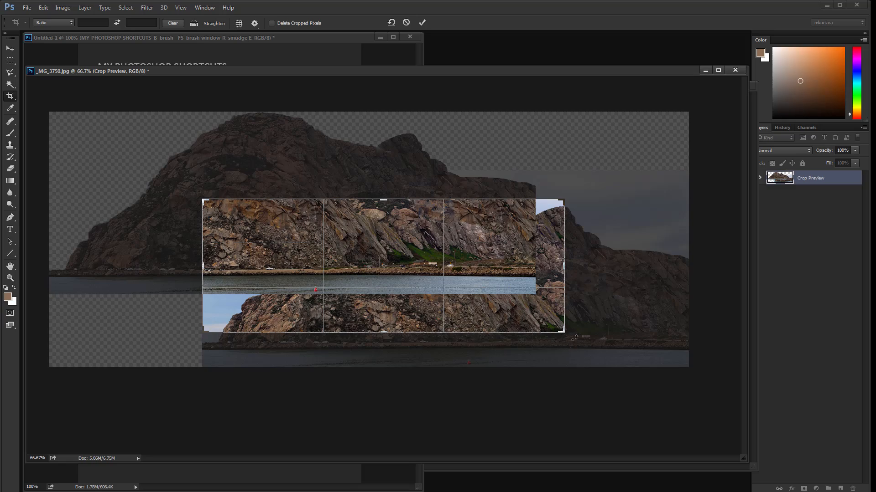
left_click_drag(572, 350, 593, 305)
left_click_drag(511, 292, 474, 297)
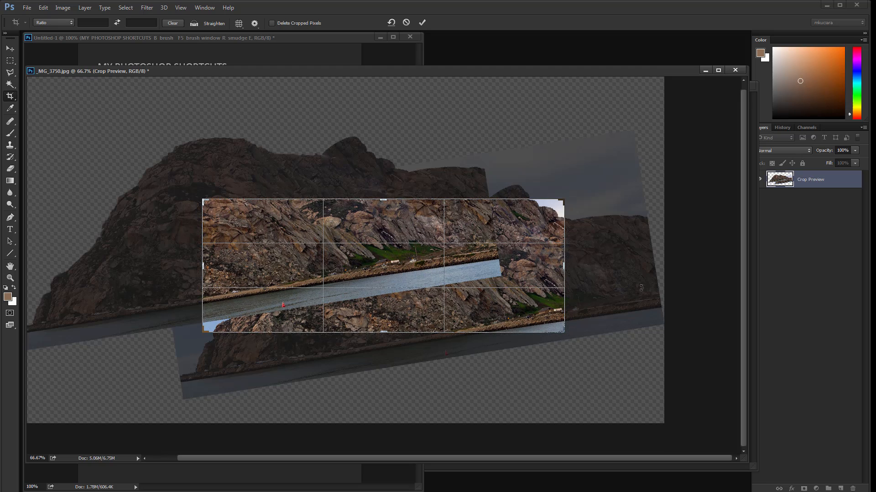
key("Return")
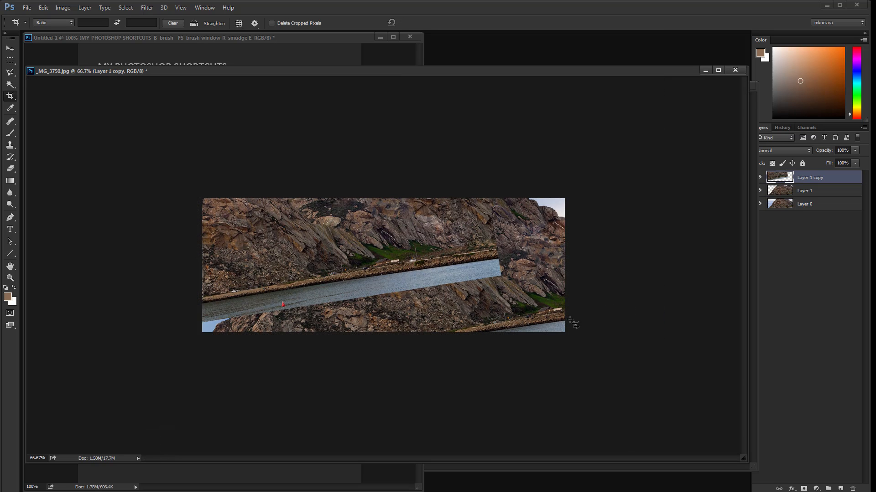
Step: Reactivate the crop frame to expose the hidden pixels and rotate the picture back towards level
left_click_drag(651, 147, 104, 392)
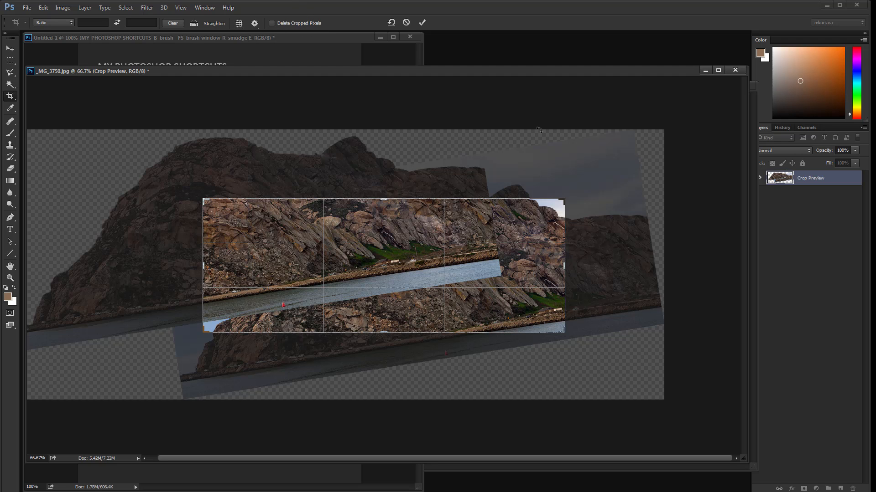
left_click_drag(564, 200, 570, 218)
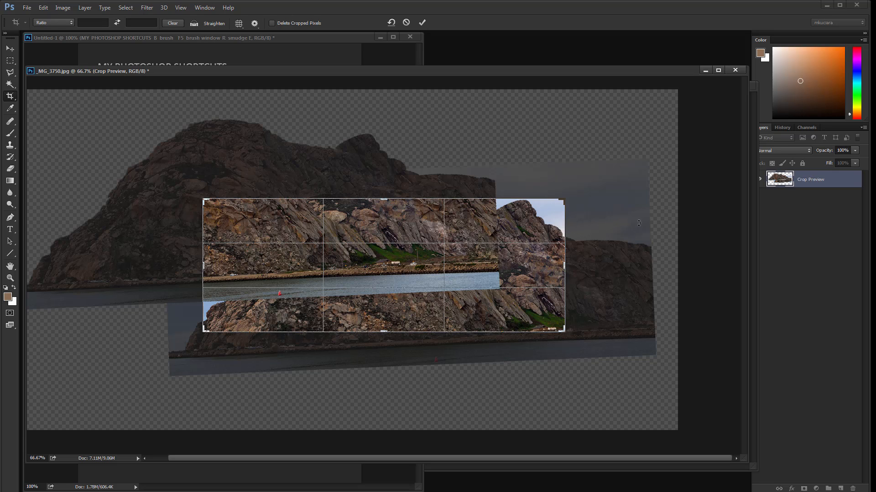
key("Return")
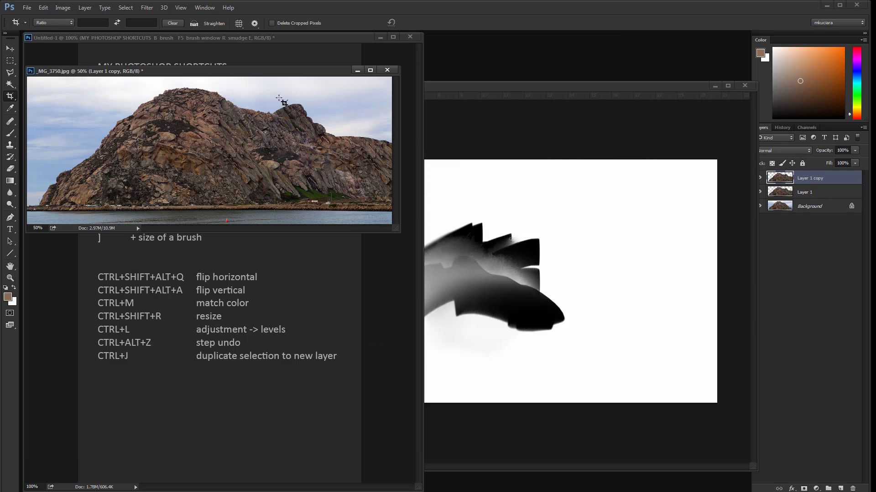
Step: Place the image at 66.67% zoom beside the shortcut list and draw several rectangular marquee selections across the rock
key("ctrl+plus")
left_click_drag(255, 72, 473, 181)
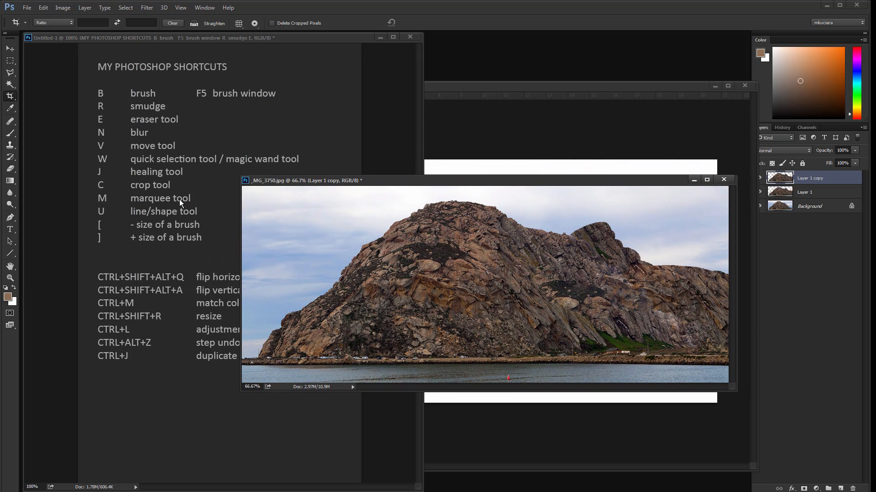
key("m")
mouse_move(532, 243)
left_mouse_down()
mouse_move(421, 313)
mouse_move(383, 315)
left_mouse_up()
left_click_drag(392, 297, 461, 266)
left_click_drag(520, 252, 575, 249)
mouse_move(588, 270)
left_mouse_down()
mouse_move(634, 284)
mouse_move(662, 315)
left_mouse_up()
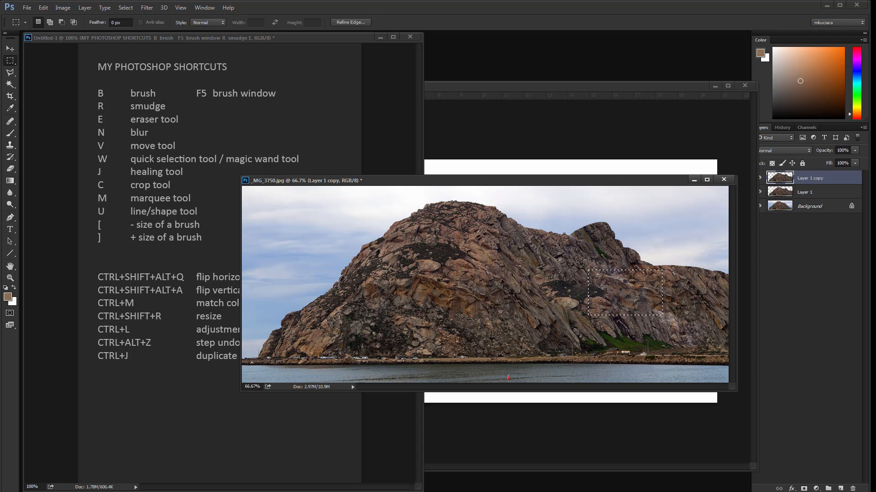
left_click_drag(441, 329, 491, 254)
Step: Place a Single Row Marquee selection across the upper part of the rock
right_click(13, 59)
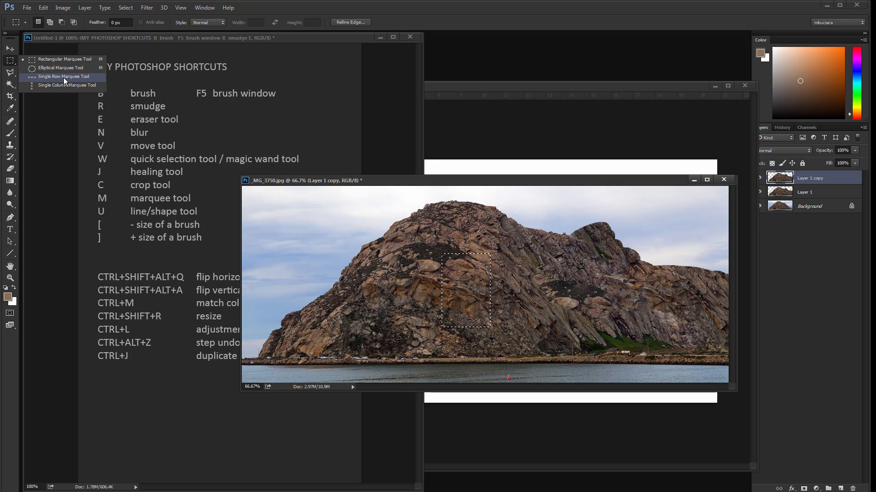
left_click(63, 76)
left_click(413, 251)
left_click_drag(412, 251, 365, 247)
Step: Draw a Rectangular Marquee selection over the middle of the rock and clear it
left_click(10, 60)
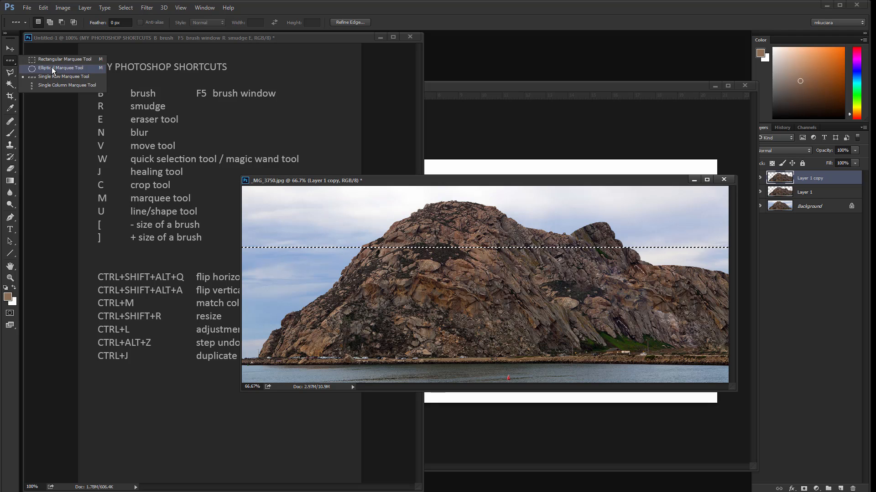
left_click(50, 60)
left_click_drag(421, 325, 522, 236)
left_click_drag(534, 305, 539, 299)
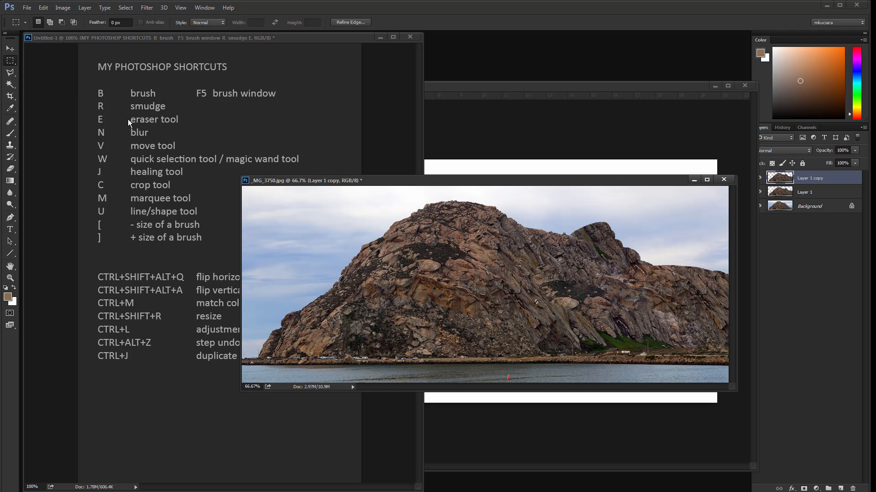
Step: Draw two Elliptical Marquee selections on the rock, one after the other, and deselect
left_click(10, 48)
left_click(11, 61)
left_click(38, 69)
left_click_drag(388, 341, 482, 266)
left_click_drag(525, 311, 619, 251)
left_click(456, 314)
Step: Set the Line tool to Shape mode and draw a rising diagonal line about 978 px wide and 223 px high over the rock
key("u")
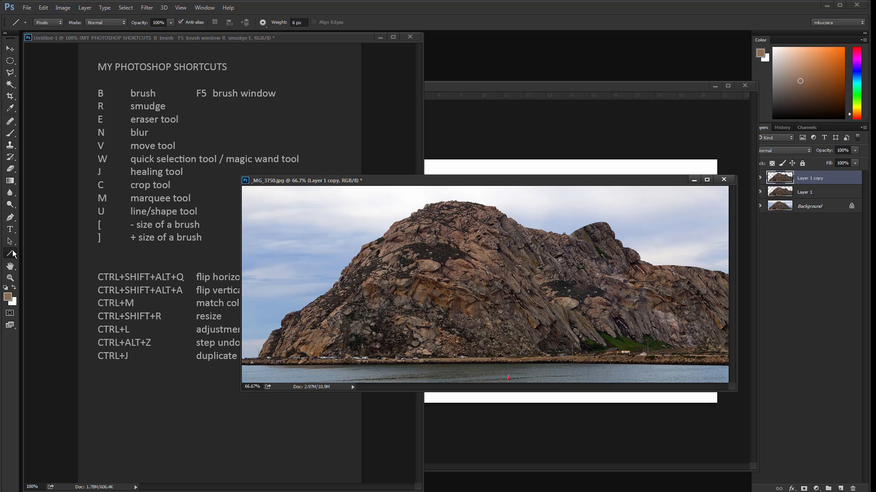
left_click(48, 22)
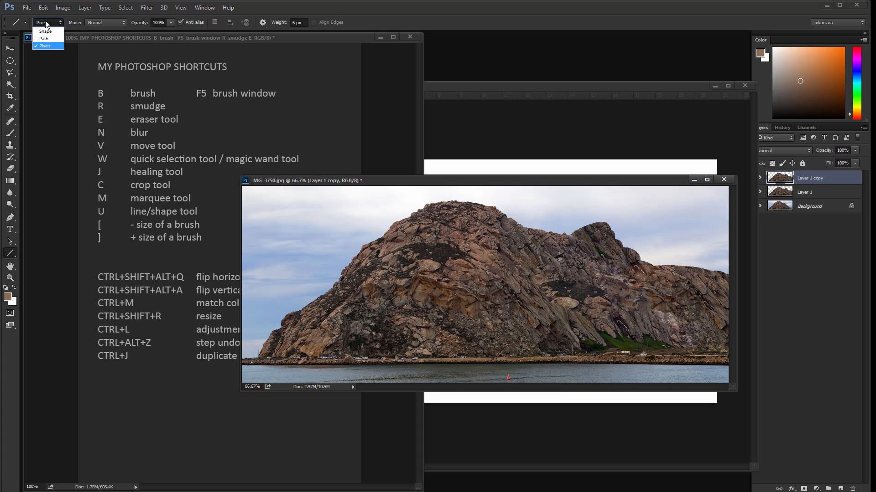
left_click(48, 31)
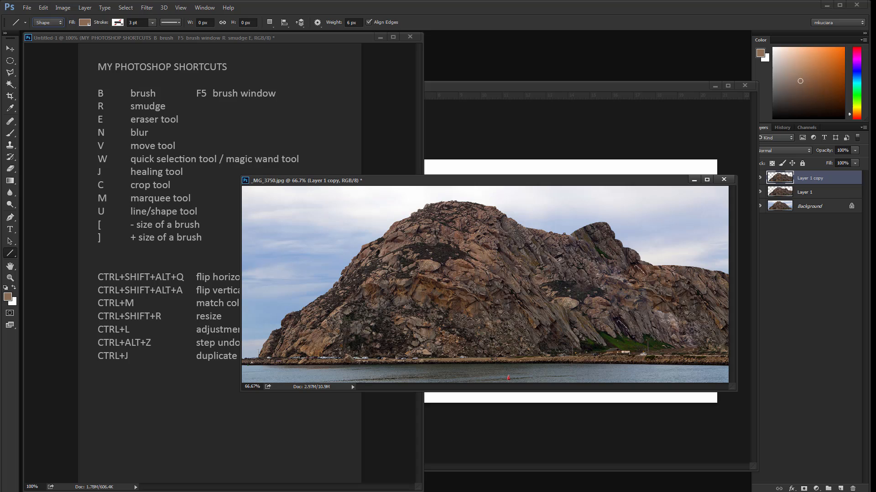
left_click_drag(286, 270, 585, 204)
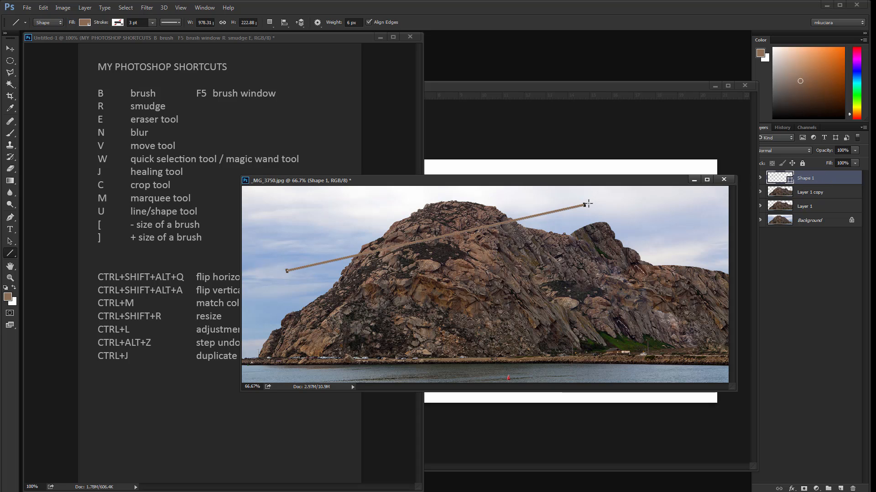
Step: Rotate the line slightly, move it down across the rock, and stretch its upper end out into the sky
key("v")
left_click_drag(584, 202, 616, 184)
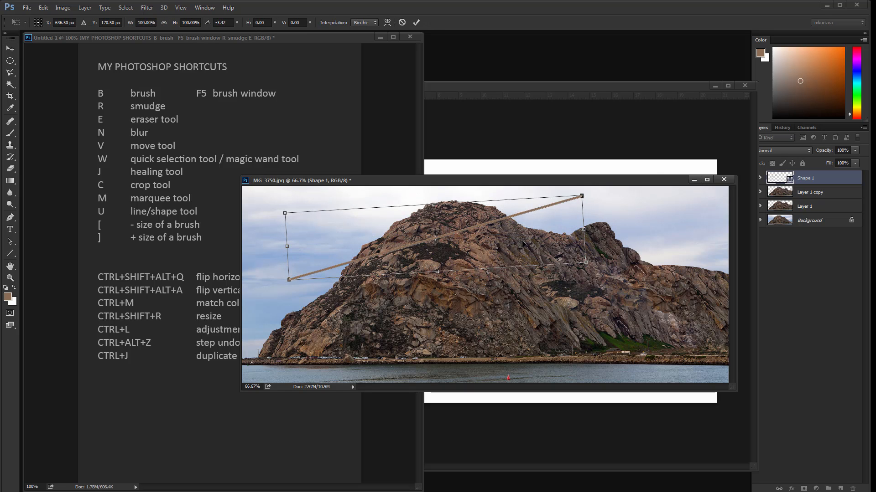
left_click_drag(521, 240, 554, 270)
key("Return")
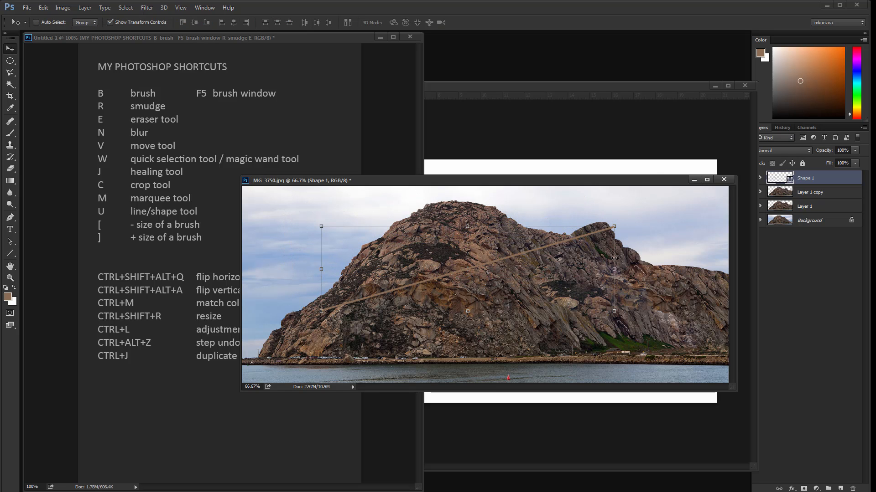
left_click_drag(627, 223, 726, 194)
key("Return")
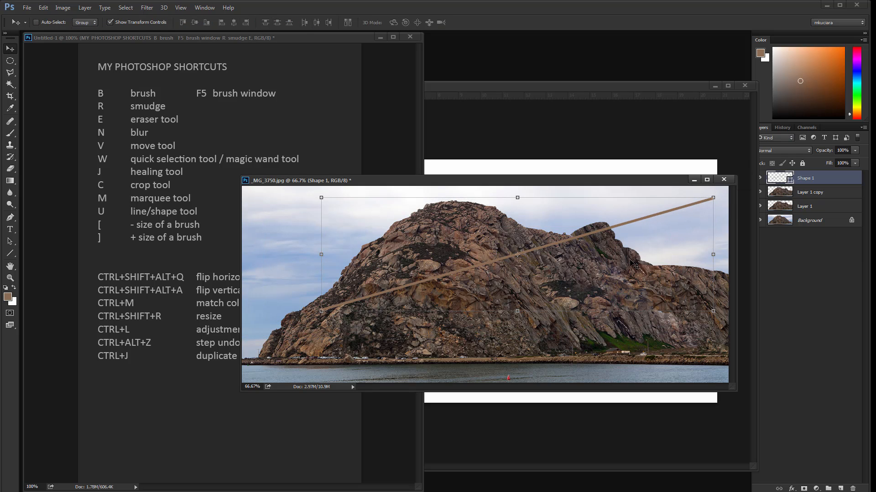
Step: Shift the line and tilt it to a flatter slope across the rock, and delete its shape layer
left_click_drag(586, 275, 543, 287)
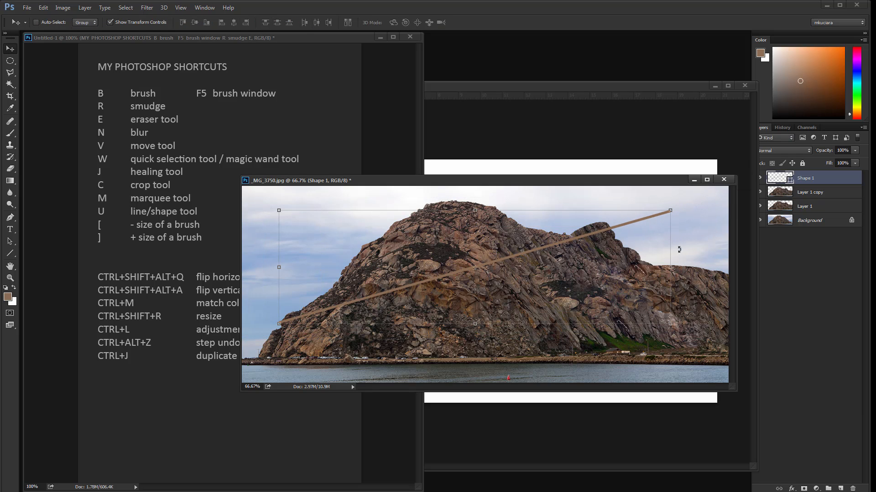
left_click_drag(673, 265, 679, 294)
key("Return")
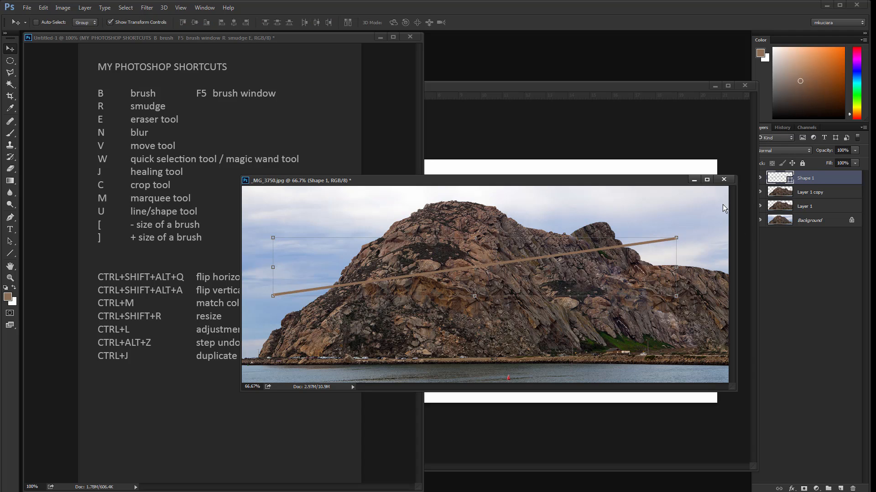
left_click_drag(588, 280, 596, 290)
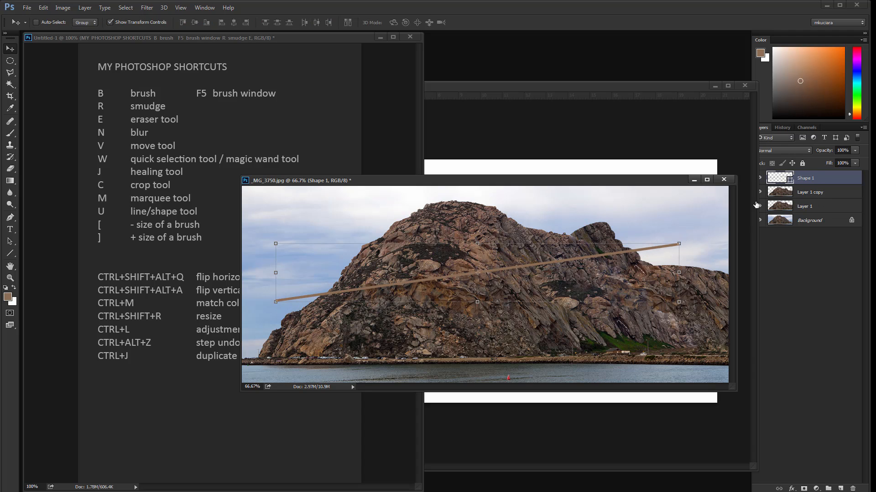
mouse_move(679, 241)
left_mouse_down()
mouse_move(643, 273)
mouse_move(685, 237)
left_mouse_up()
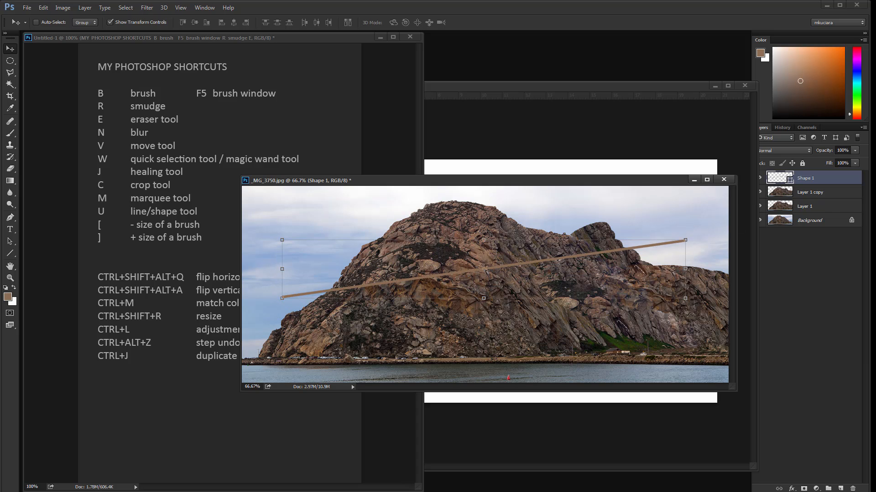
key("Delete")
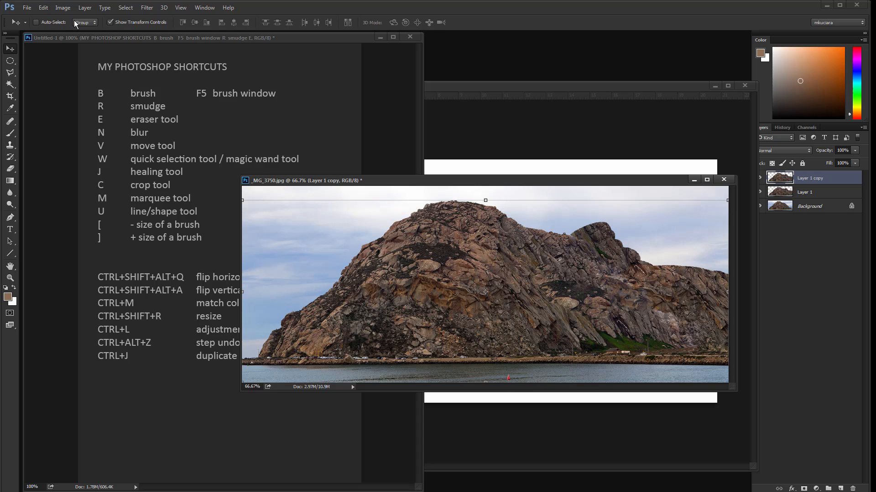
Step: Set the Line tool to Pixels mode and draw several straight 6 px lines across the rock on Layer 1 copy
key("u")
left_click(54, 22)
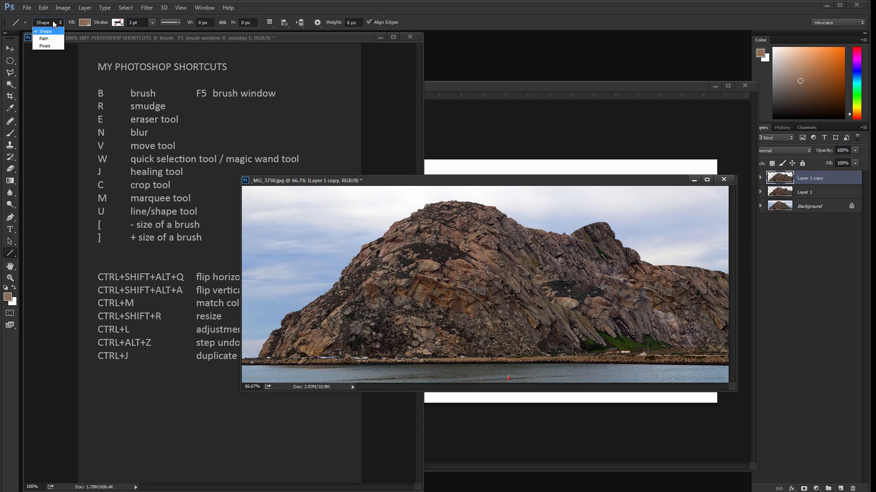
left_click(53, 45)
left_click_drag(343, 294, 456, 264)
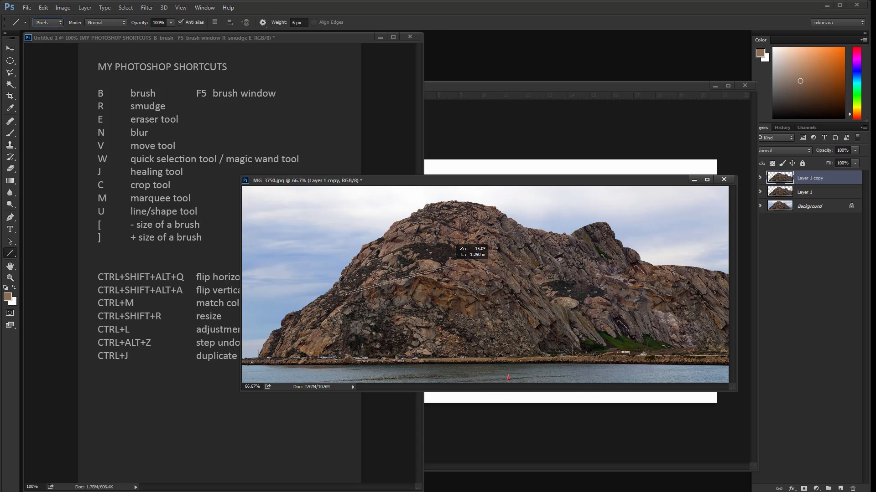
left_click_drag(552, 241, 573, 235)
left_click_drag(393, 329, 473, 256)
left_click_drag(454, 330, 538, 254)
left_click_drag(500, 331, 593, 302)
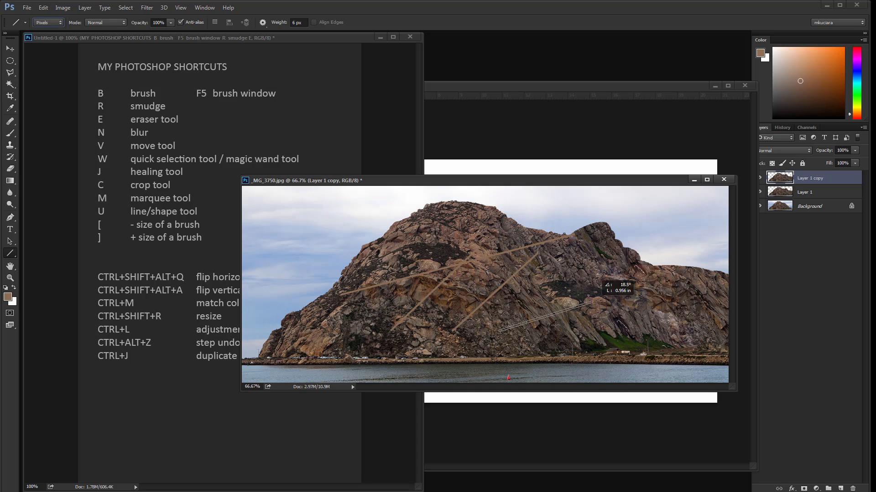
left_click_drag(544, 339, 657, 312)
left_click_drag(628, 351, 655, 283)
Step: Step back through the history to remove all the pixel lines drawn on the rock
key("ctrl+alt+z")
key("ctrl+alt+z")
key("ctrl+alt+z")
key("ctrl+alt+z")
key("ctrl+alt+z")
key("ctrl+alt+z")
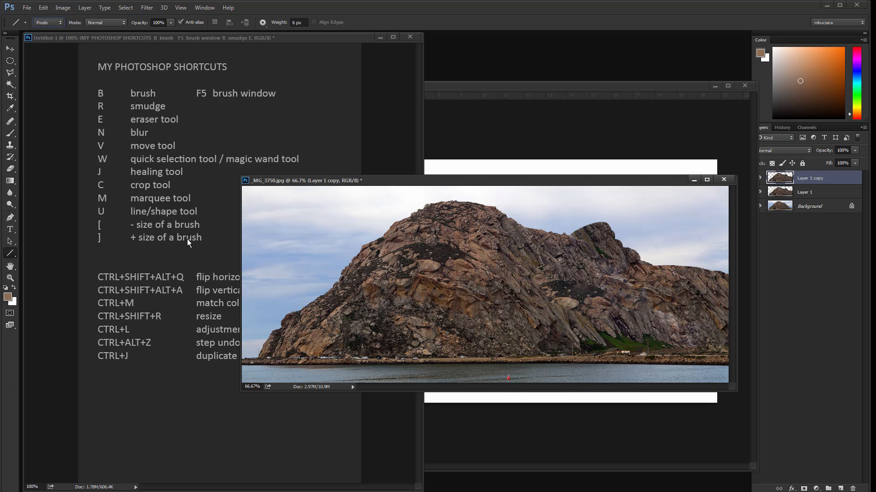
Step: Bring up the shortcut list, return to the rock photo, and rotate its canvas 90° clockwise and back to landscape
left_click(229, 278)
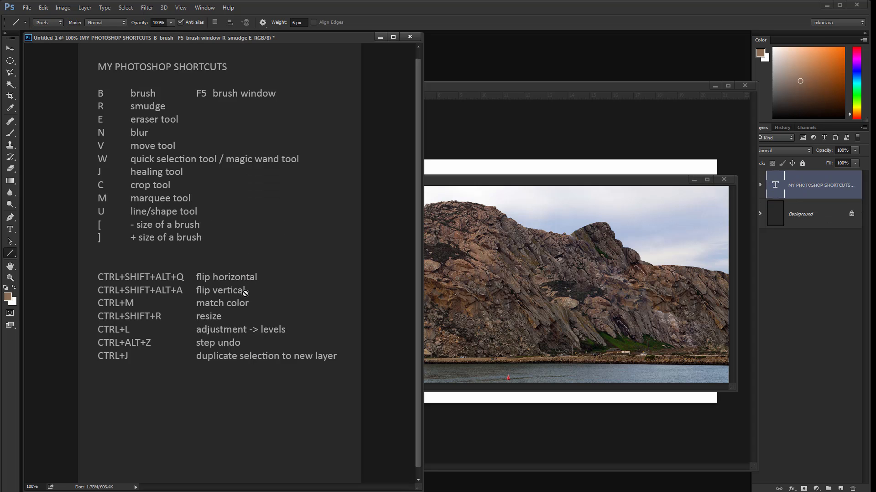
left_click_drag(515, 181, 478, 167)
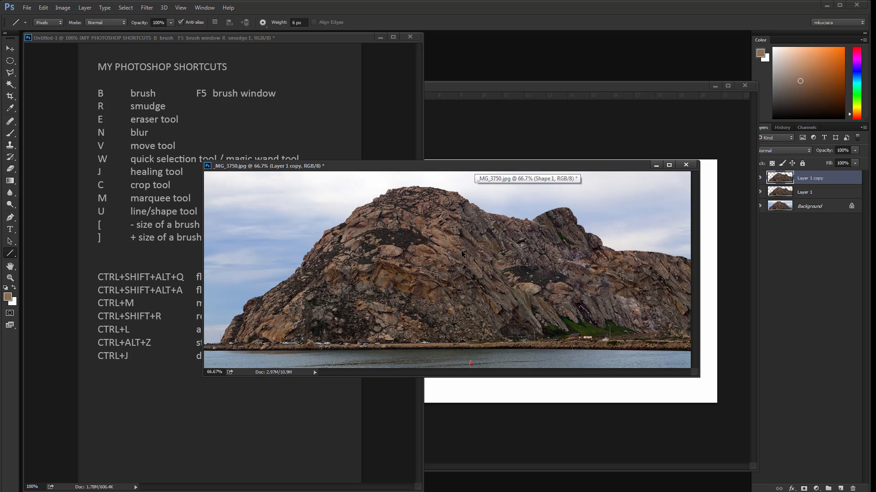
key("ctrl+shift+alt+a")
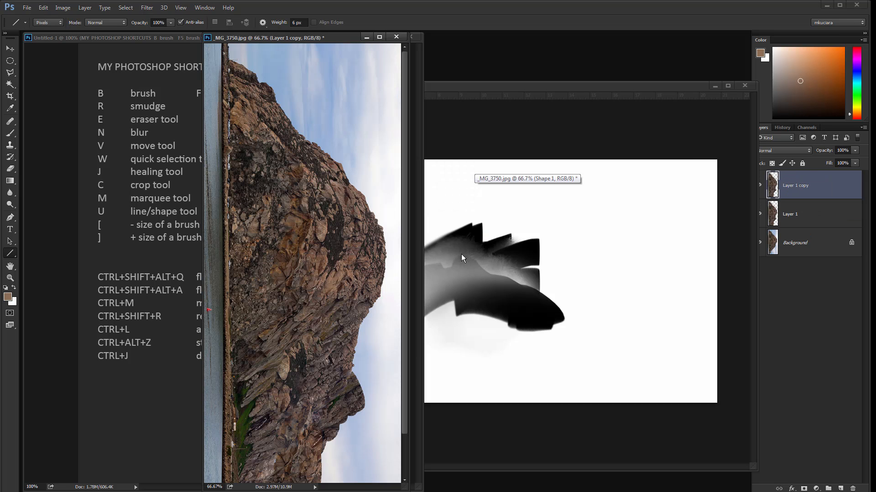
key("ctrl+shift+alt+a")
key("ctrl+shift+alt+a")
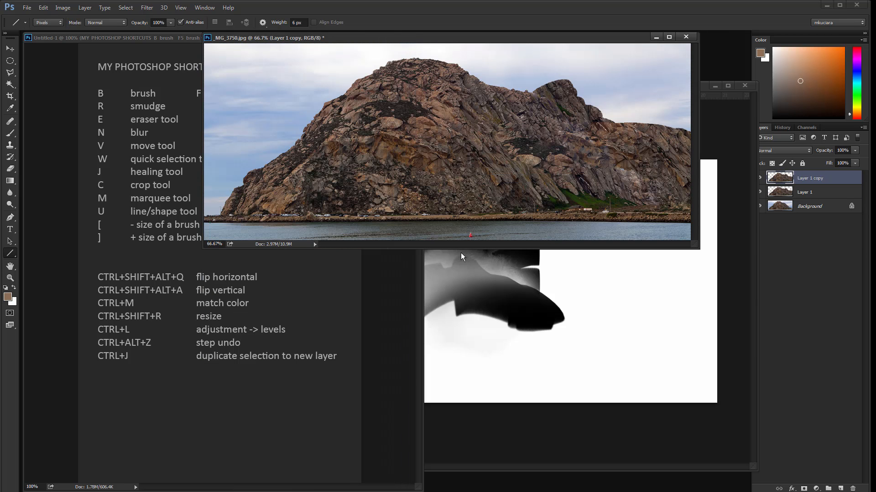
Step: Flip the rock photo horizontally back and forth, ending in its original orientation
key("ctrl+shift+alt+q")
key("ctrl+shift+alt+q")
key("ctrl+shift+alt+q")
key("ctrl+shift+alt+q")
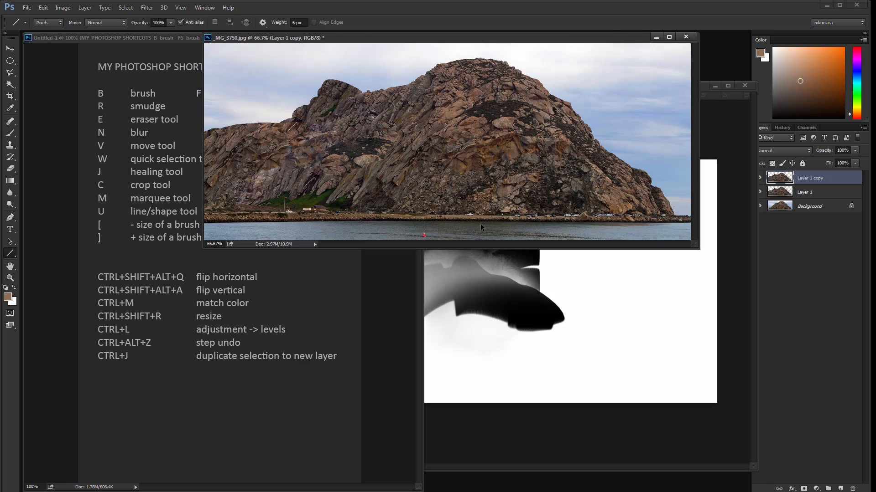
Step: Edit the shortcut list so flip horizontal reads CTRL+ALT+Q and flip vertical reads CTRL+ALT+A
left_click(181, 321)
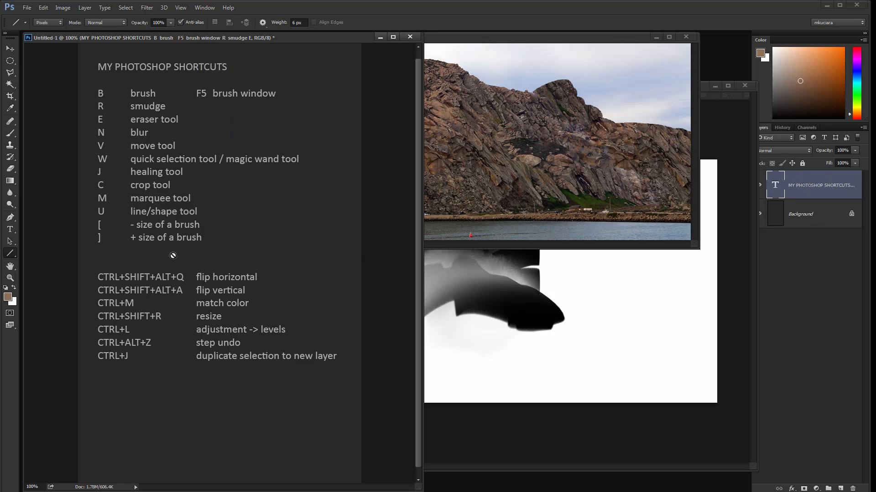
key("t")
left_click_drag(149, 277, 124, 289)
key("BackSpace")
key("BackSpace")
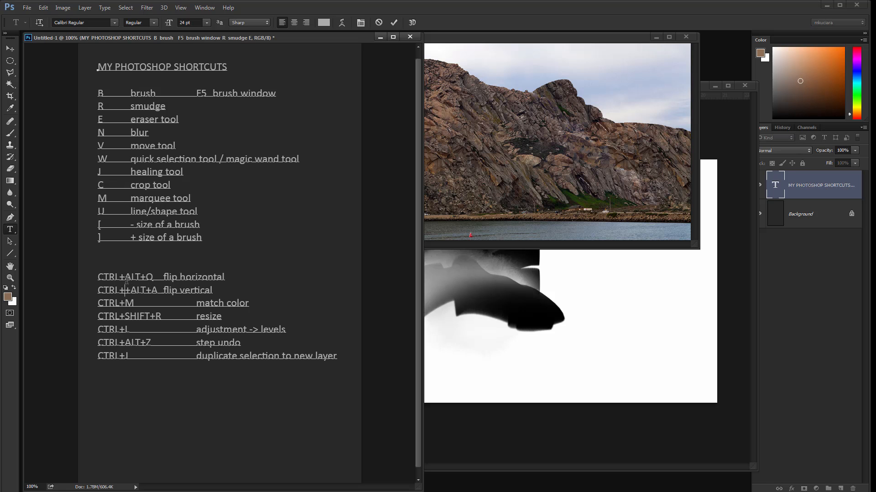
key("BackSpace")
left_click(11, 50)
Step: Return to the rock photo and flip it horizontally several times, leaving it mirrored
left_click(578, 179)
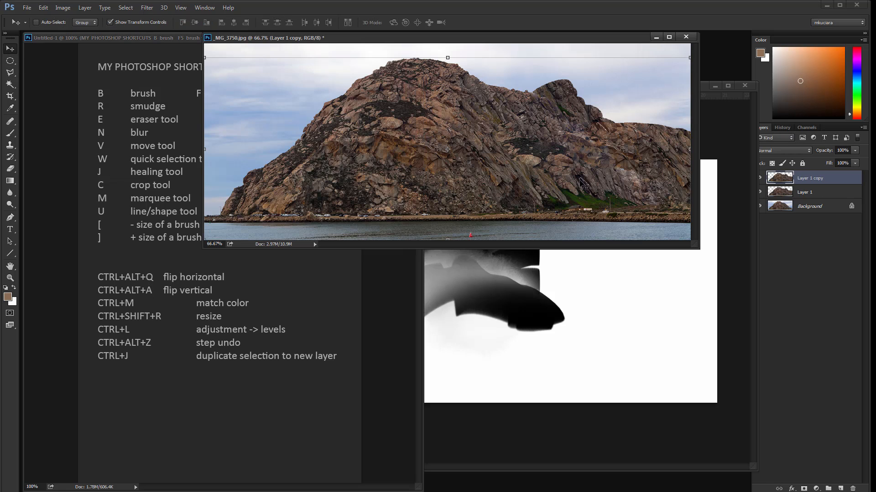
key("ctrl+alt+q")
key("ctrl+alt+q")
key("ctrl+alt+q")
key("ctrl+alt+q")
key("ctrl+alt+a")
key("ctrl+alt+a")
key("ctrl+alt+q")
key("ctrl+alt+q")
key("ctrl+alt+q")
key("ctrl+alt+q")
key("ctrl+alt+q")
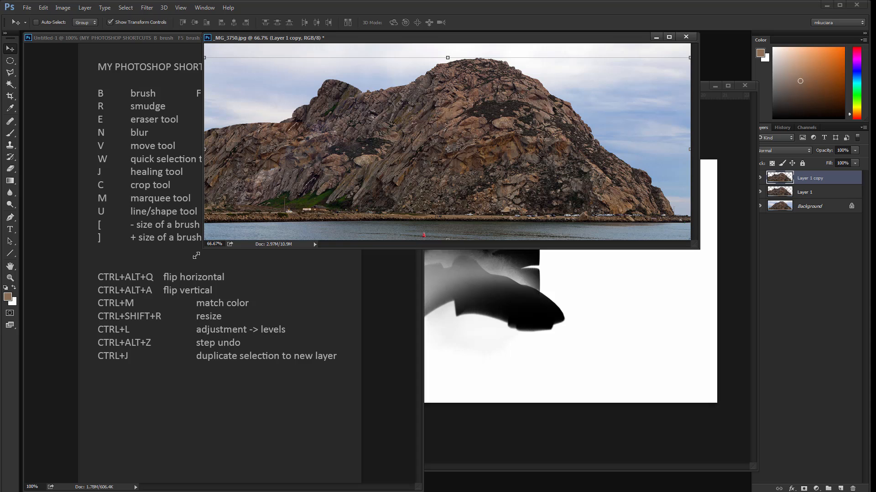
Step: Enlarge the photo window and outline the crest of the low outer slope and the sky above it with the Polygonal Lasso
mouse_move(202, 249)
left_mouse_down()
mouse_move(161, 250)
mouse_move(161, 293)
left_mouse_up()
key("b")
key("l")
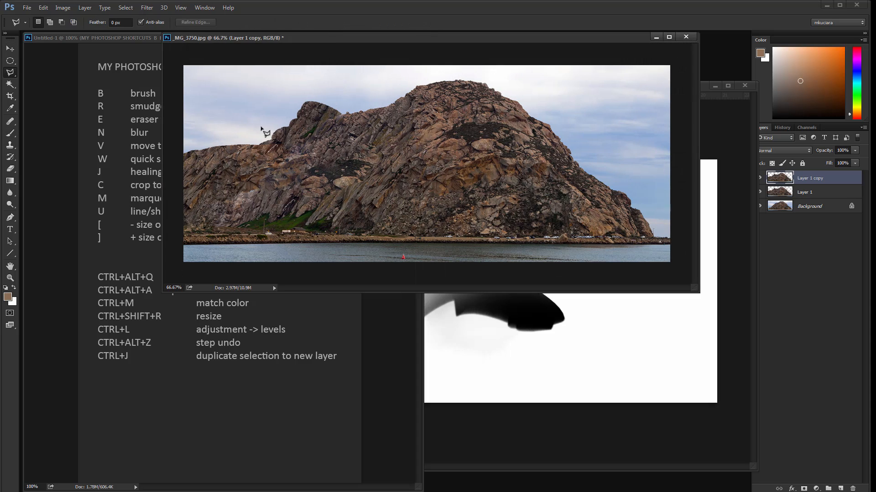
left_click(184, 153)
left_click(212, 131)
left_click(232, 130)
left_click(276, 145)
left_click(257, 164)
left_click(177, 200)
left_click(184, 152)
Step: Add a second Polygonal Lasso area over the dip in the ridge between the small peak and the main summit
left_click(338, 116)
left_click(360, 102)
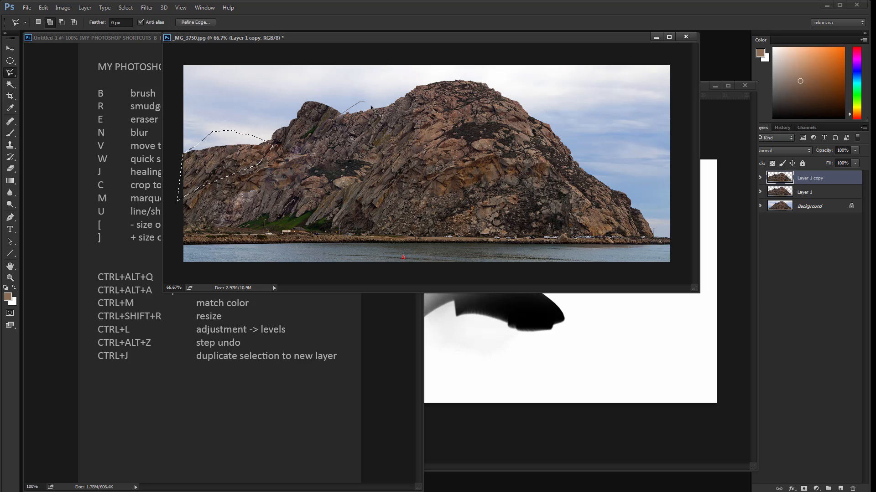
left_click(393, 107)
left_click(383, 120)
left_click(338, 116)
Step: Fill both selected areas with sampled rock texture using the Healing Brush to raise the ridge, and deselect
key("s")
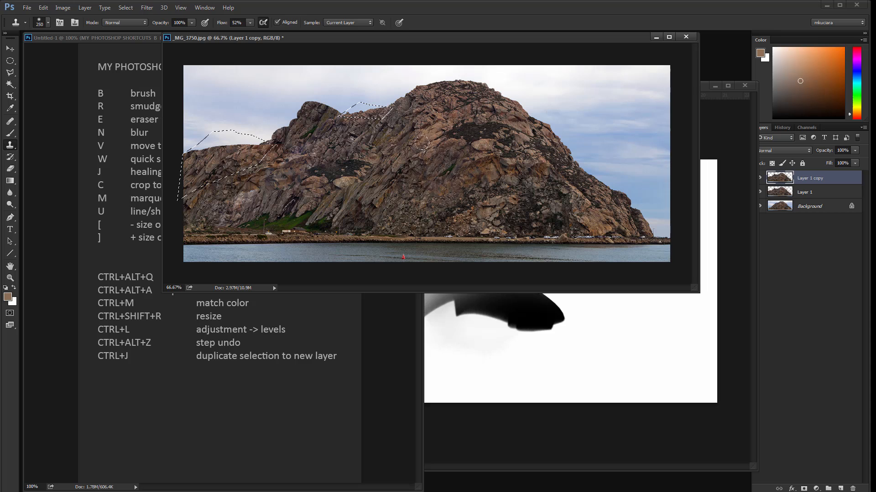
key("j")
left_click_drag(346, 117, 377, 106)
left_click(475, 99, "alt")
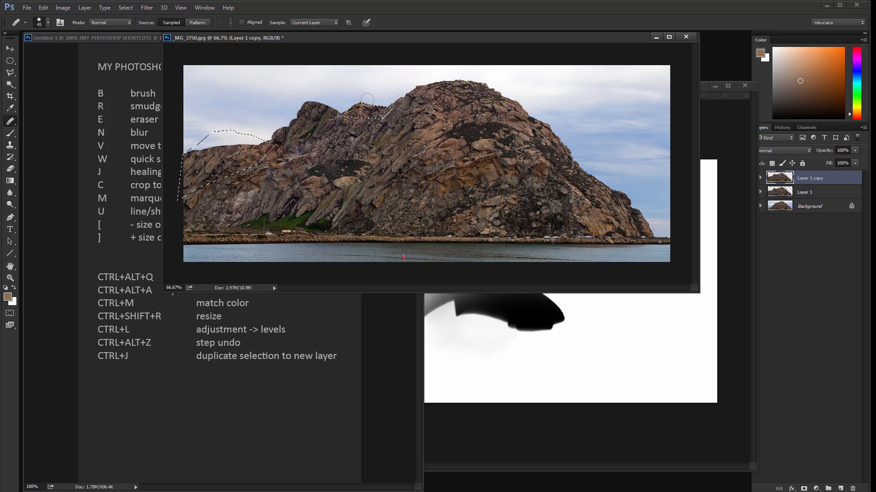
mouse_move(264, 142)
left_mouse_down()
mouse_move(216, 143)
mouse_move(229, 127)
mouse_move(188, 165)
mouse_move(281, 135)
left_mouse_up()
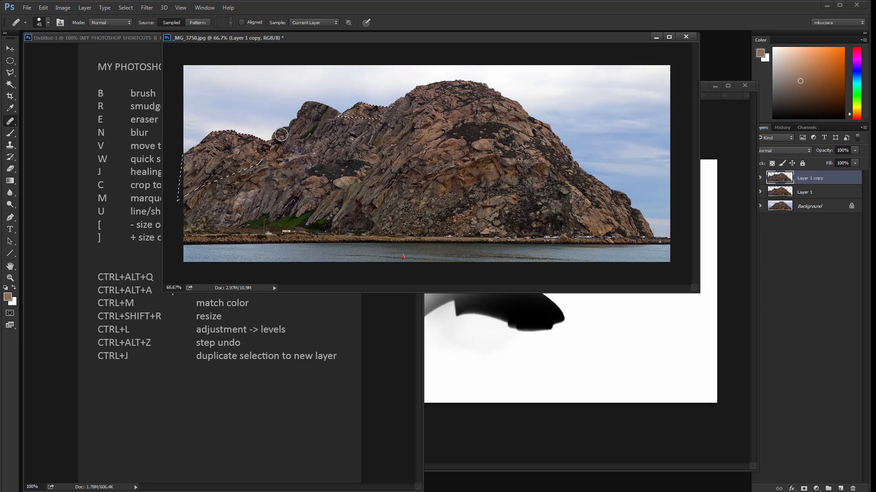
key("ctrl+d")
Step: Choose a small Eraser brush with 100% flow and trim the small peak on the ridge
key("m")
key("e")
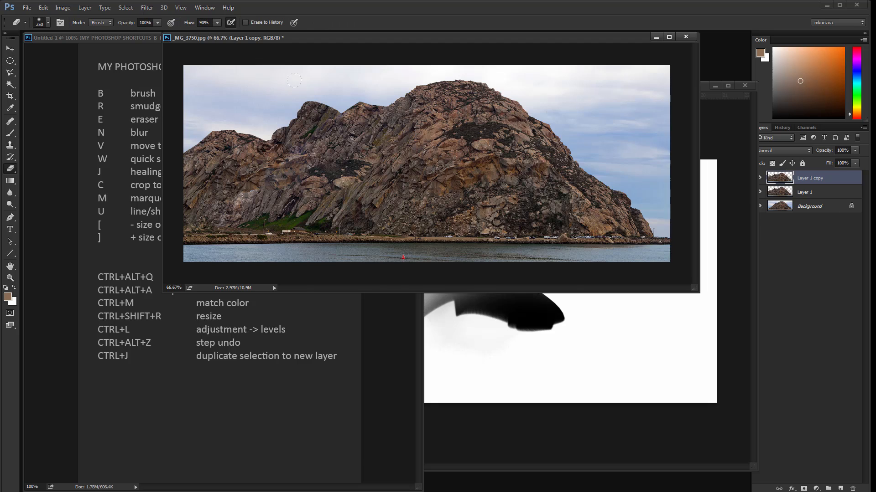
right_click(296, 113)
double_click(359, 314)
Step: Merge Layer 1 and Layer 1 copy, and flip the rock photo horizontally
left_click(760, 192)
left_click(819, 189, "ctrl")
key("ctrl+e")
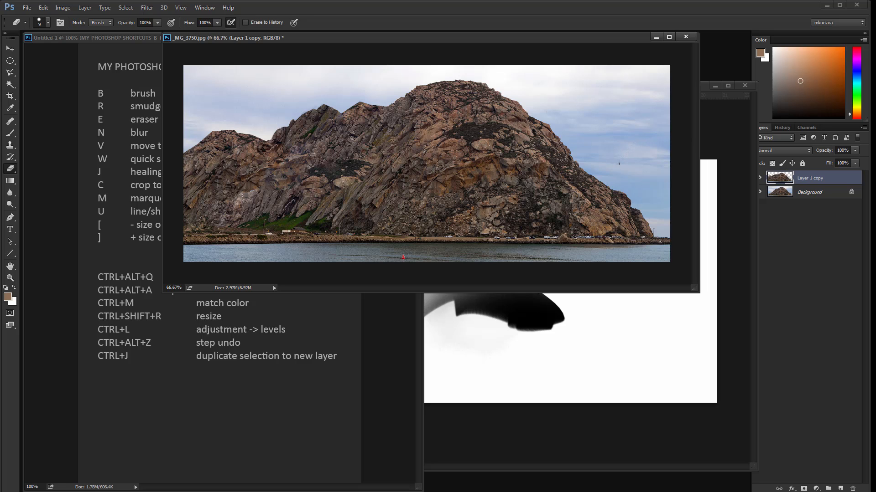
key("ctrl+alt+q")
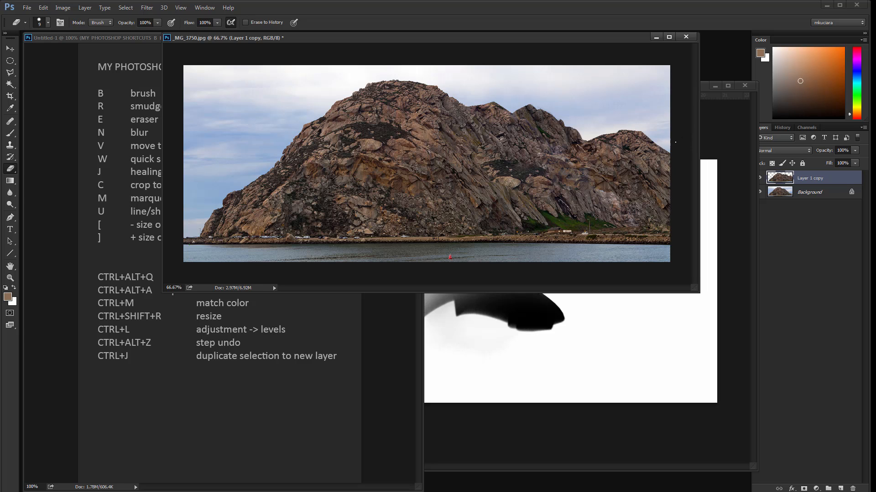
left_click_drag(546, 38, 555, 70)
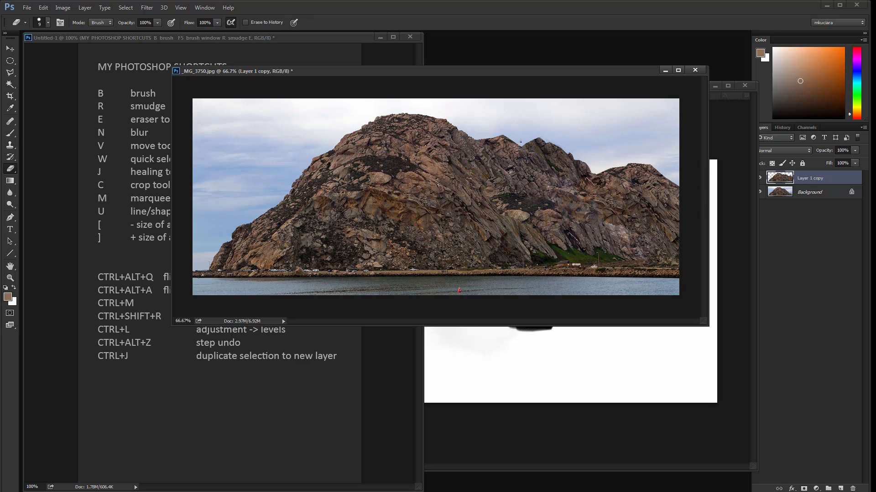
Step: Reduce the Brush size to 8 px and sample brown rock colours near the notch in the ridge
key("b")
left_click(520, 146, "alt")
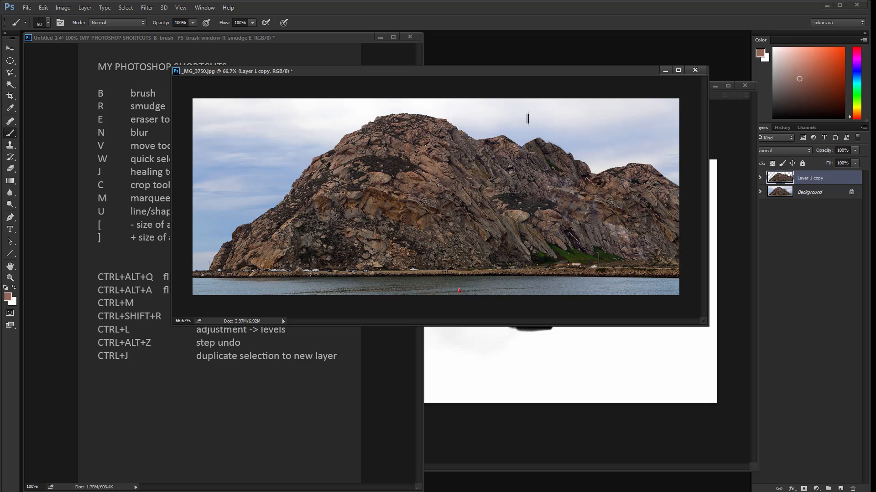
key("bracketleft")
left_click(530, 143, "alt")
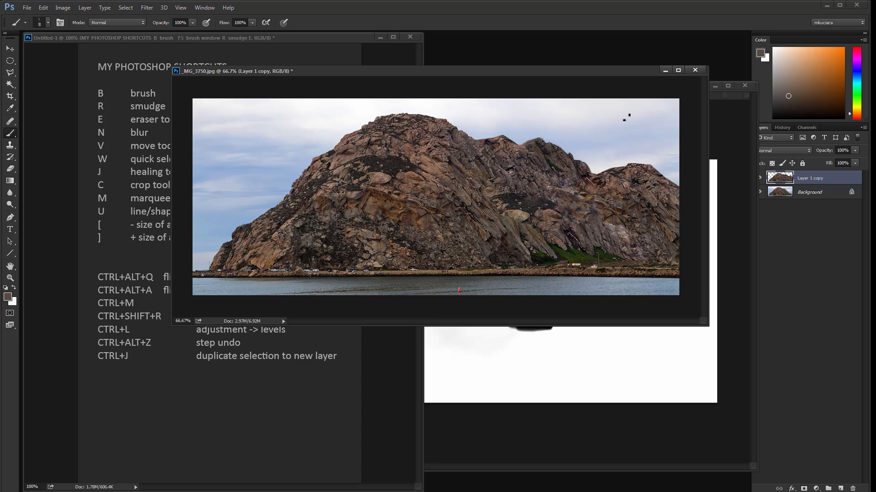
Step: Reduce the Healing Brush to 20 px and heal the ridge edge around the notch beside the smaller peak
key("s")
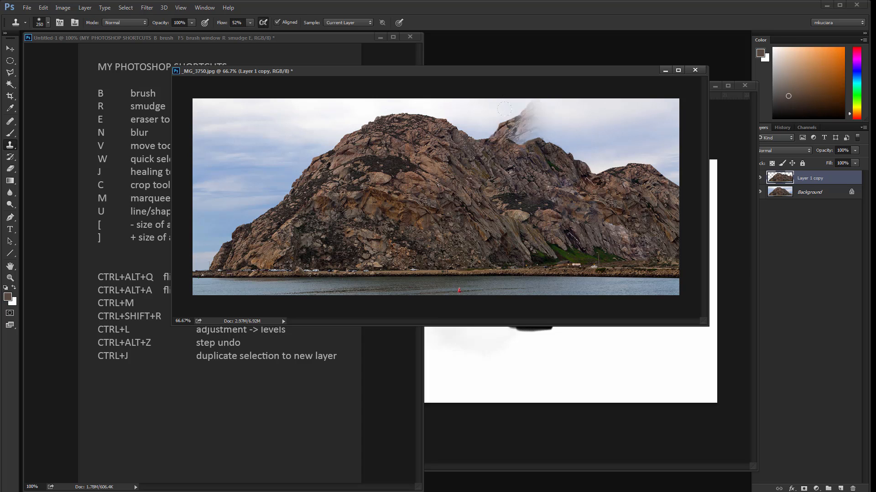
key("j")
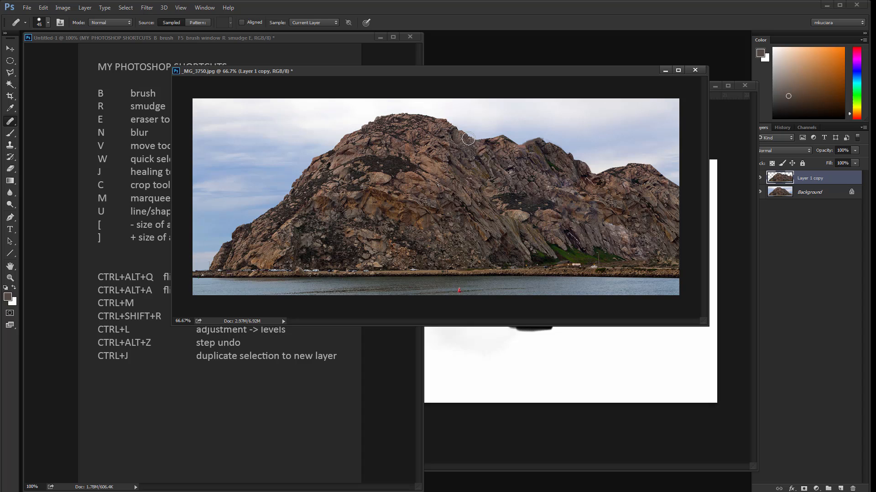
key("bracketleft")
key("bracketleft")
key("bracketleft")
left_click_drag(523, 144, 540, 150)
left_click_drag(570, 72, 615, 68)
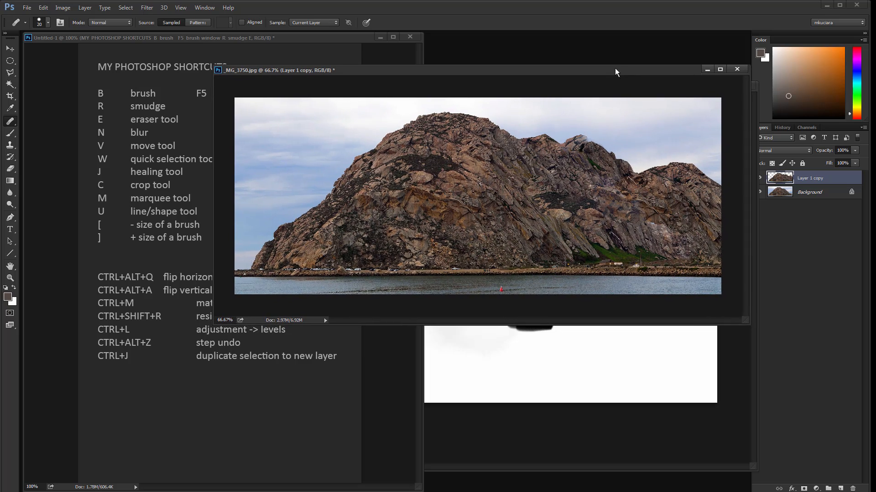
Step: Open the Image Size settings for _MG_3750.jpg and close them without resizing the photo
left_click(296, 355)
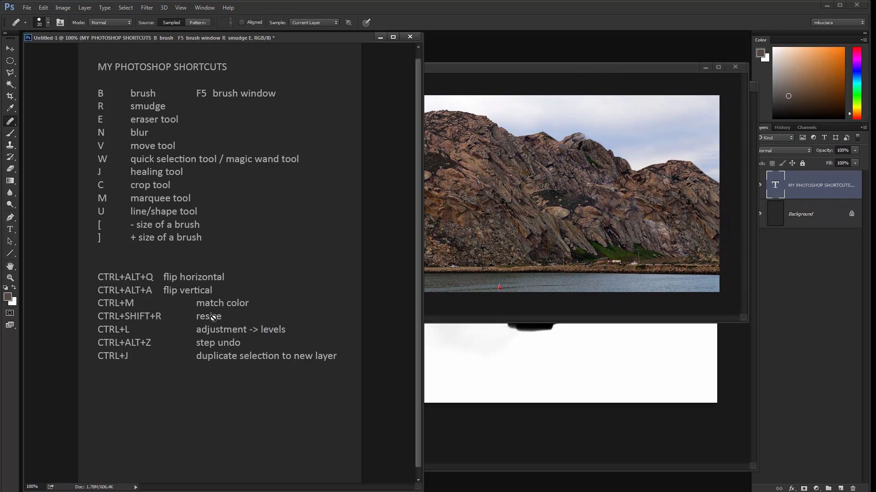
left_click(502, 190)
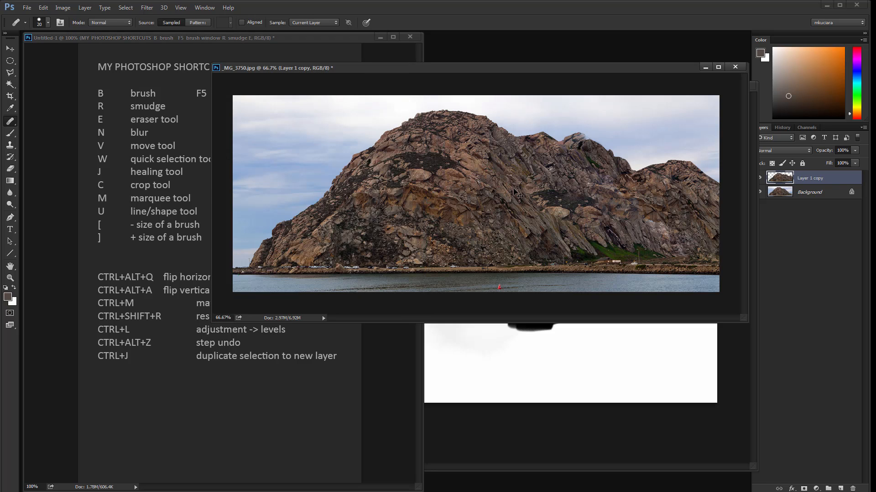
key("ctrl+shift+r")
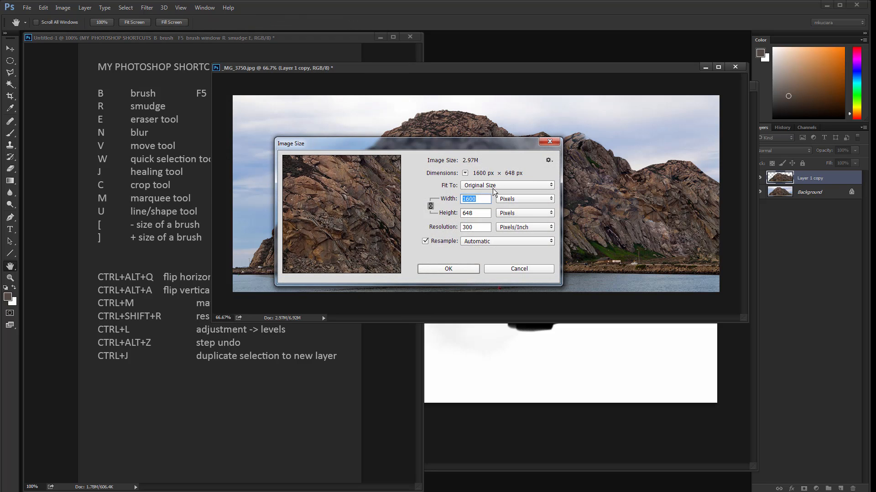
key("Escape")
key("j")
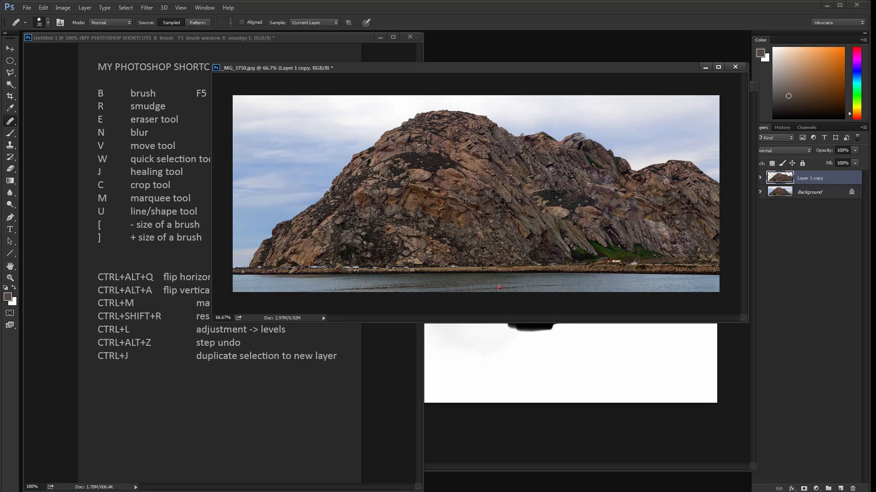
Step: Sample a dark rock colour with the Brush and paint over the pale patch on the middle peak of _MG_3750.jpg
left_click(254, 355)
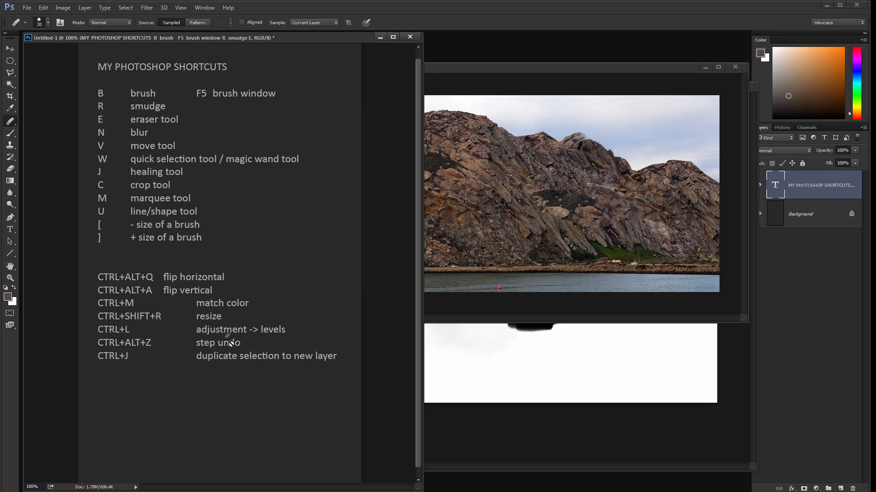
left_click(574, 112)
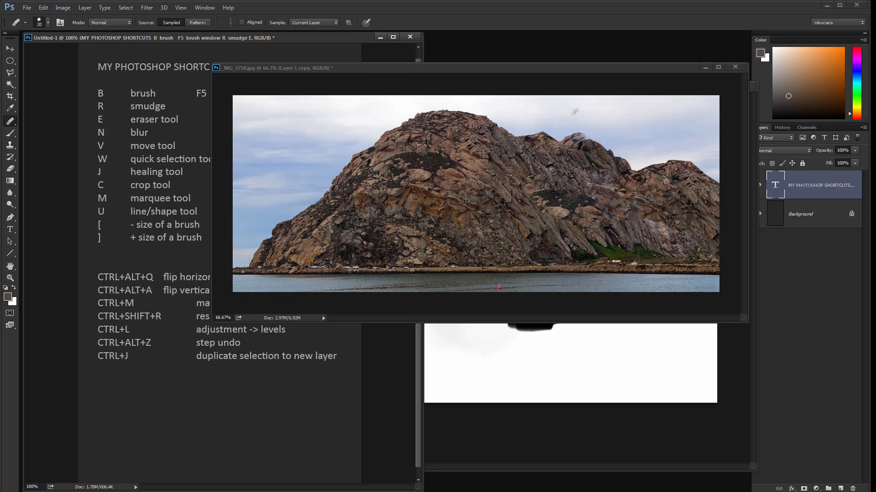
left_click_drag(562, 79, 495, 105)
key("b")
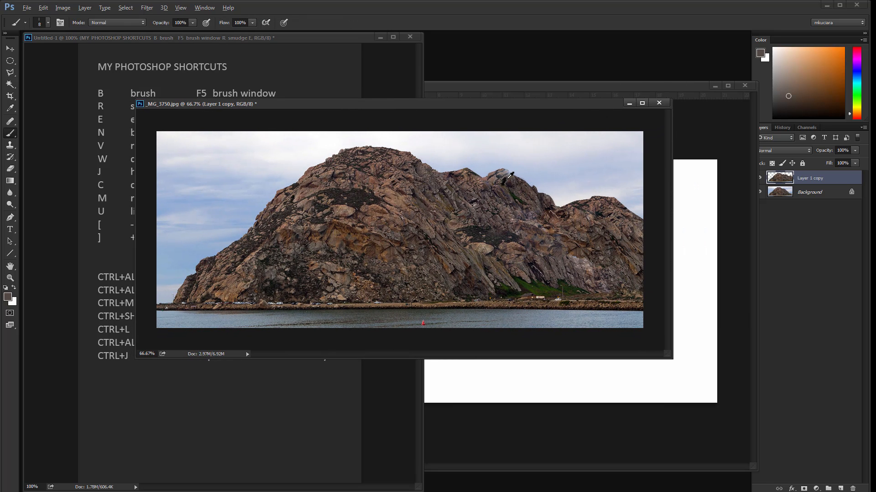
left_click(508, 175, "alt")
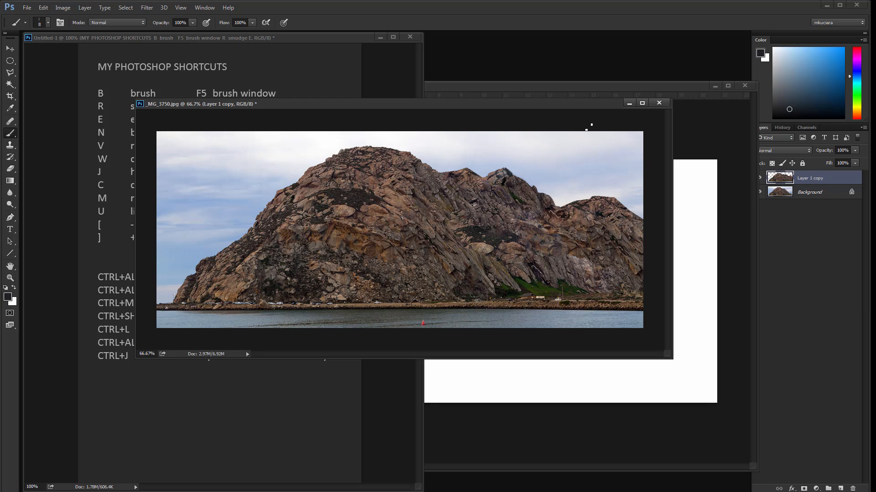
Step: Open the keyboard shortcut settings and look through the shortcuts assigned to Tools
left_click(147, 408)
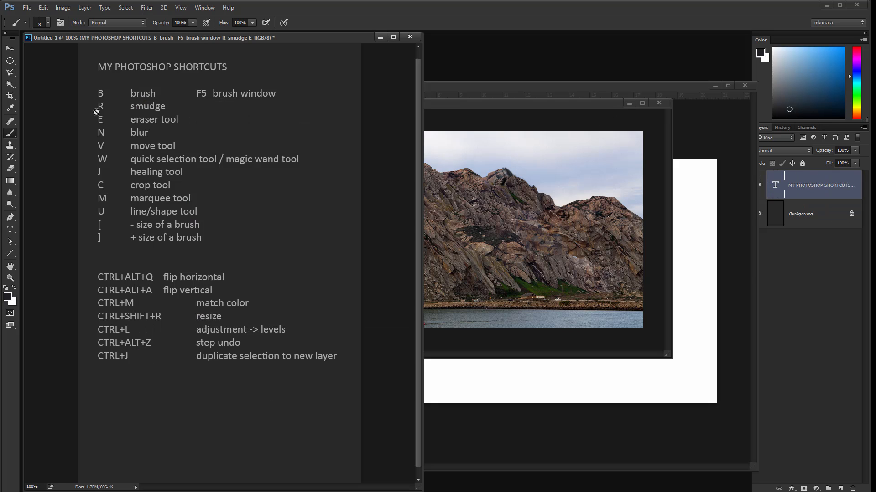
left_click(43, 8)
left_click(105, 328)
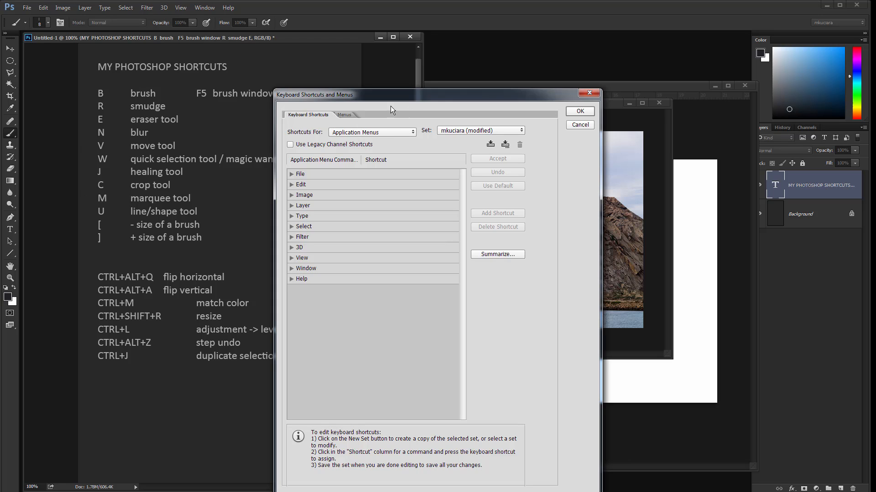
left_click(392, 131)
left_click(359, 152)
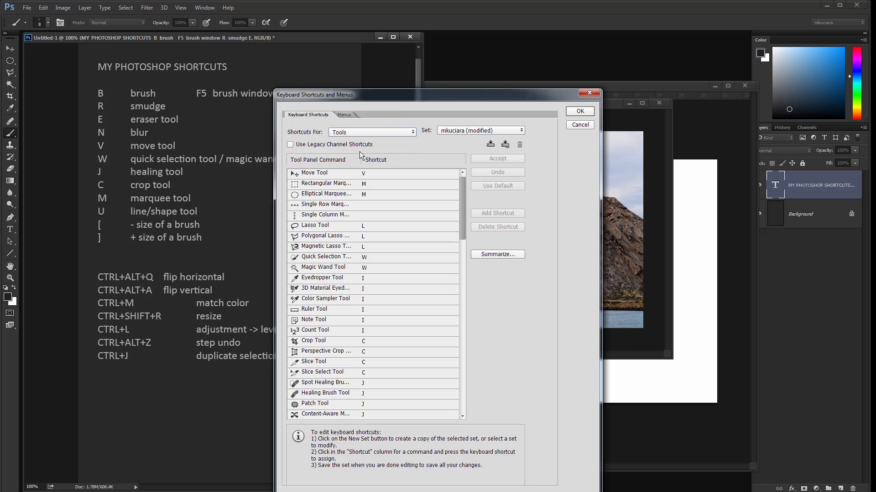
left_click_drag(464, 209, 563, 85)
Step: Review the application menu shortcuts for Image, down to the Image Rotation commands, and cancel the shortcut settings
left_click(382, 132)
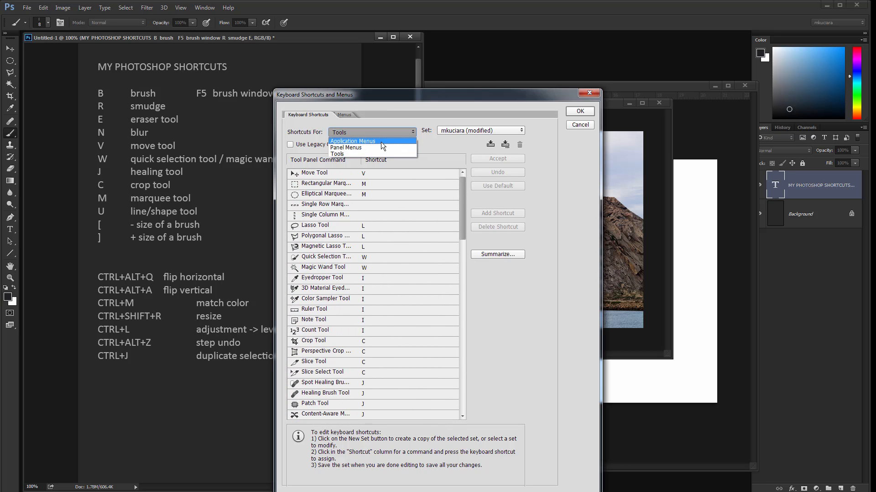
left_click(383, 141)
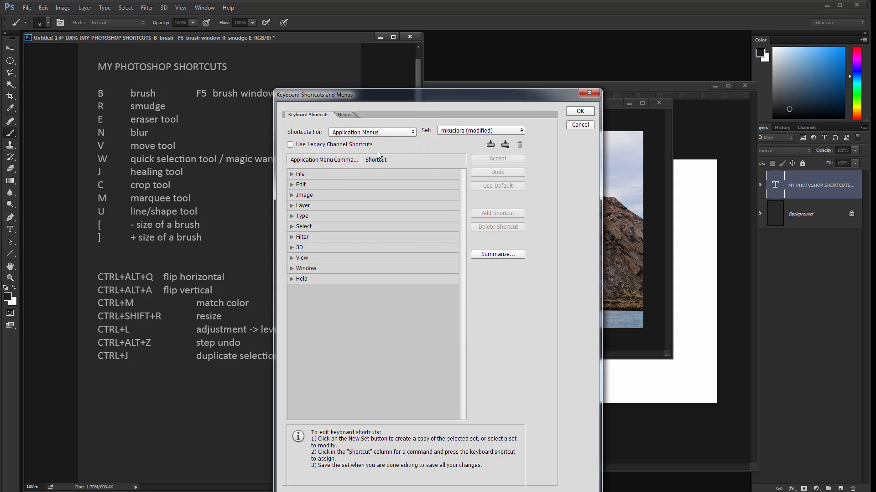
left_click(305, 196)
left_click(291, 195)
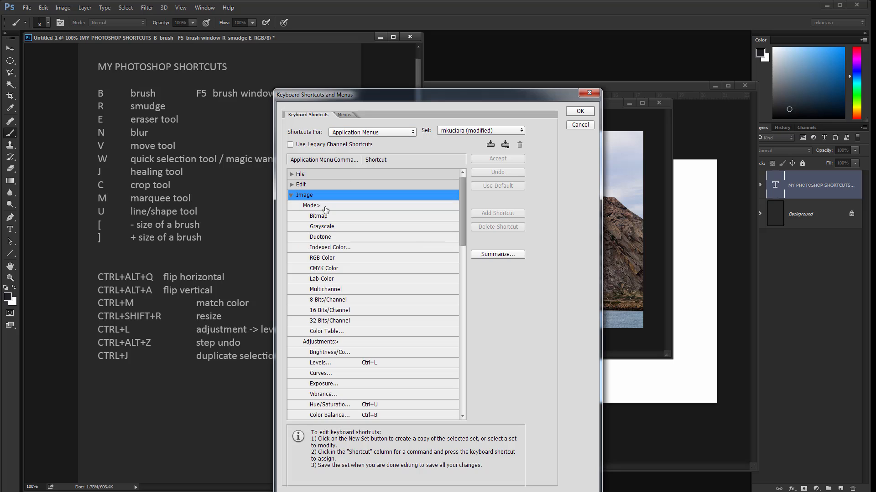
left_click_drag(461, 226, 460, 345)
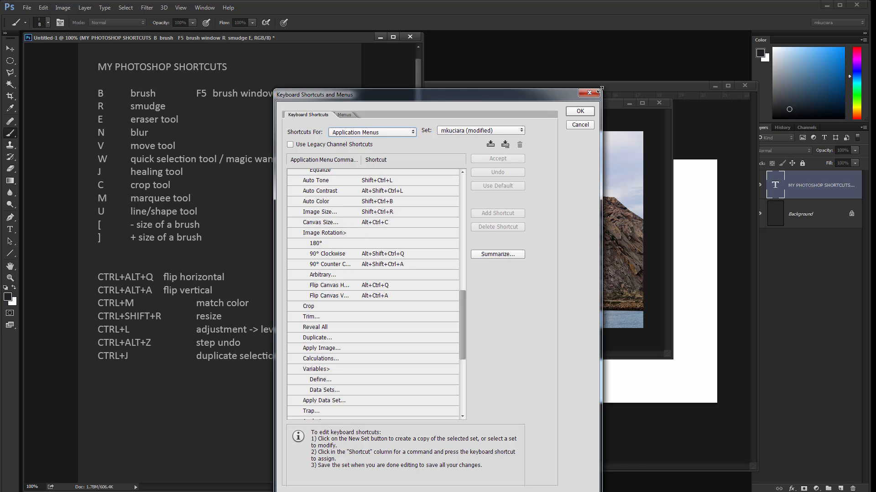
left_click(582, 124)
Step: Rotate the canvas of _MG_3750.jpg repeatedly in 90° steps and return it to its upright orientation
left_click_drag(564, 106, 545, 112)
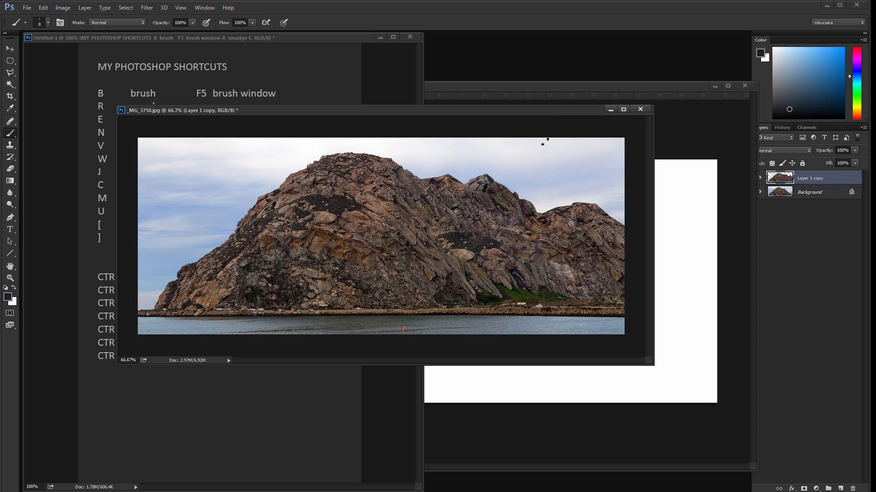
key("ctrl+shift+r")
key("ctrl+shift+r")
key("ctrl+shift+r")
key("ctrl+shift+r")
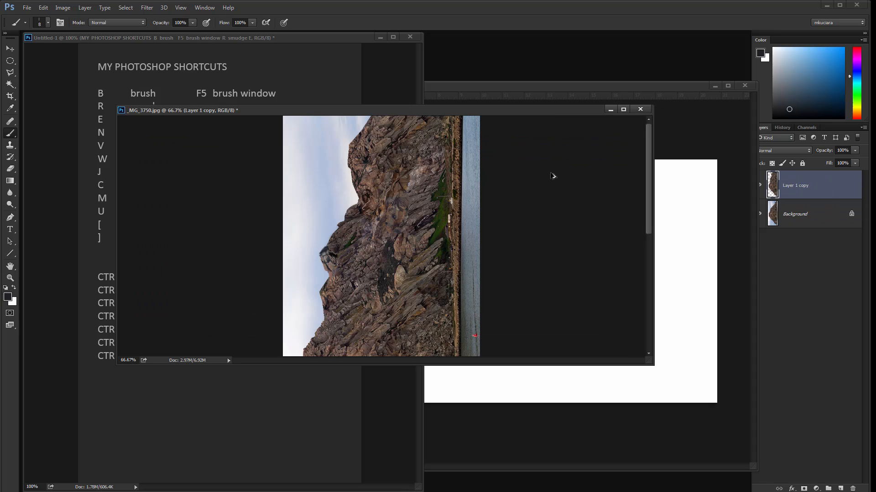
key("ctrl+shift+r")
key("ctrl+shift+r")
key("ctrl+shift+r")
key("ctrl+shift+r")
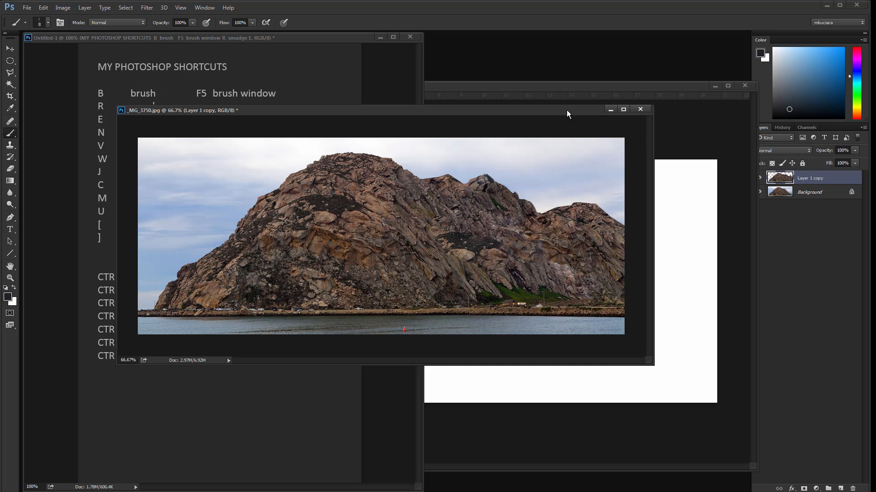
Step: Choose the 9 px hard brush preset, reduce it to 5 px, and paint sampled rock colours along the ridge of the smaller peaks
mouse_move(558, 117)
left_mouse_down()
mouse_move(567, 82)
mouse_move(549, 132)
left_mouse_up()
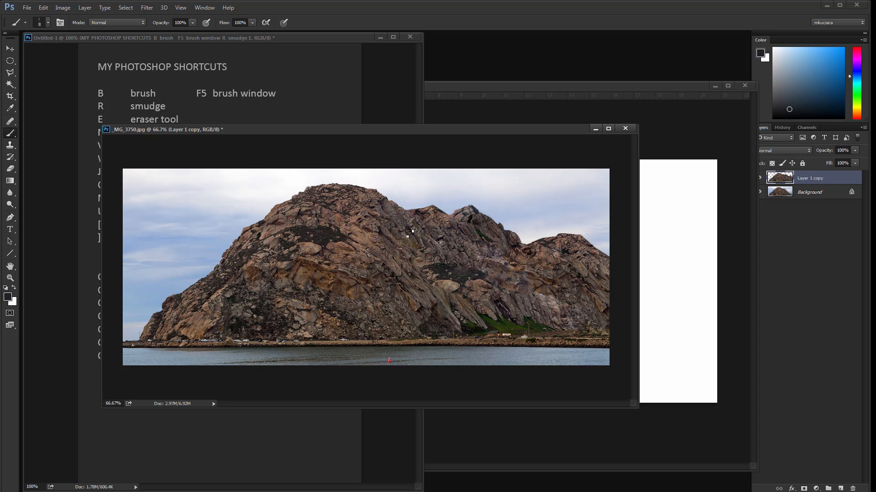
right_click(410, 232)
double_click(395, 394)
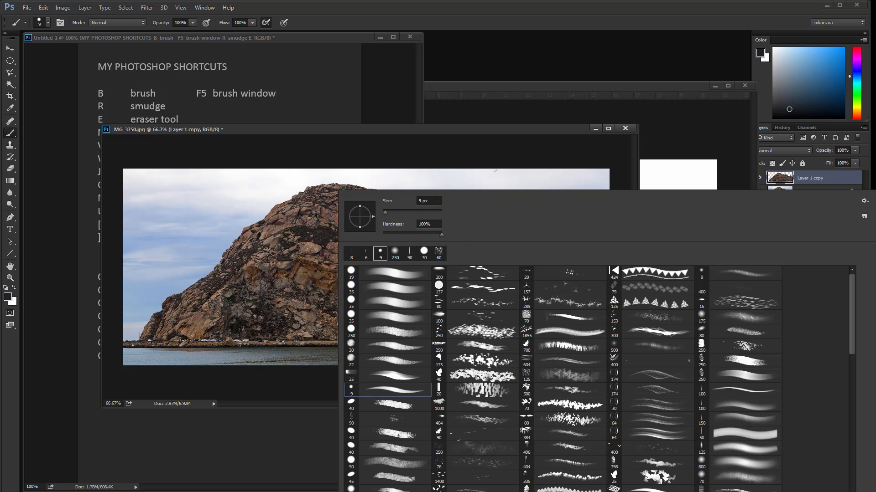
left_click(452, 215, "alt")
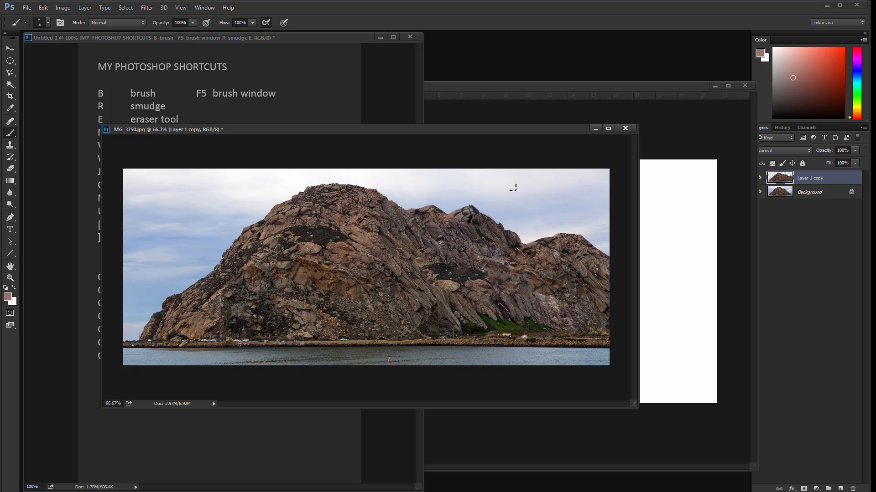
left_click(480, 213, "alt")
Step: Save the current state of the edited rock as a new history snapshot
left_click(781, 128)
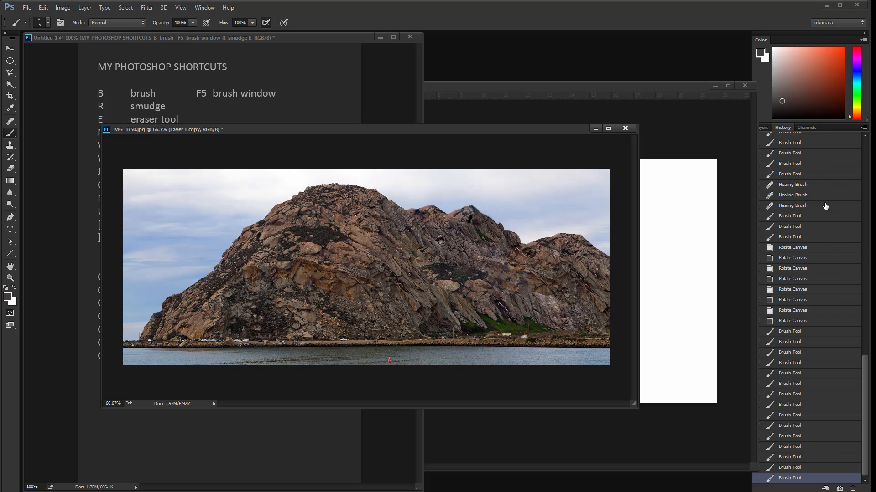
mouse_move(865, 463)
left_mouse_down()
mouse_move(861, 245)
mouse_move(873, 458)
left_mouse_up()
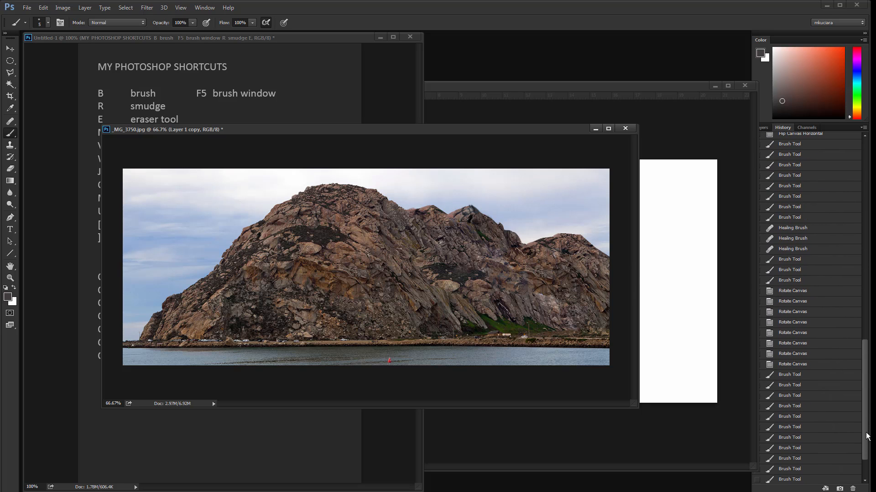
mouse_move(867, 439)
left_mouse_down()
mouse_move(869, 456)
mouse_move(865, 222)
left_mouse_up()
left_click(839, 489)
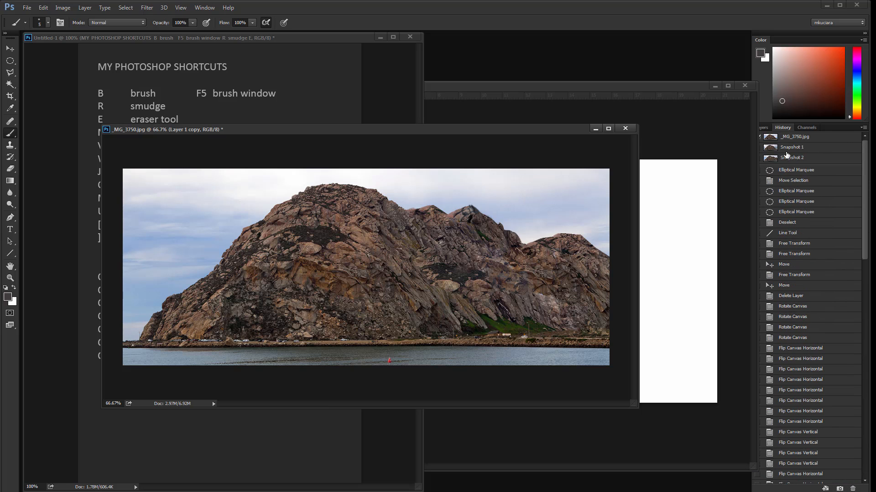
Step: Restore Snapshot 1 and copy the entire cloudy sky from Layer 2
left_click(802, 149)
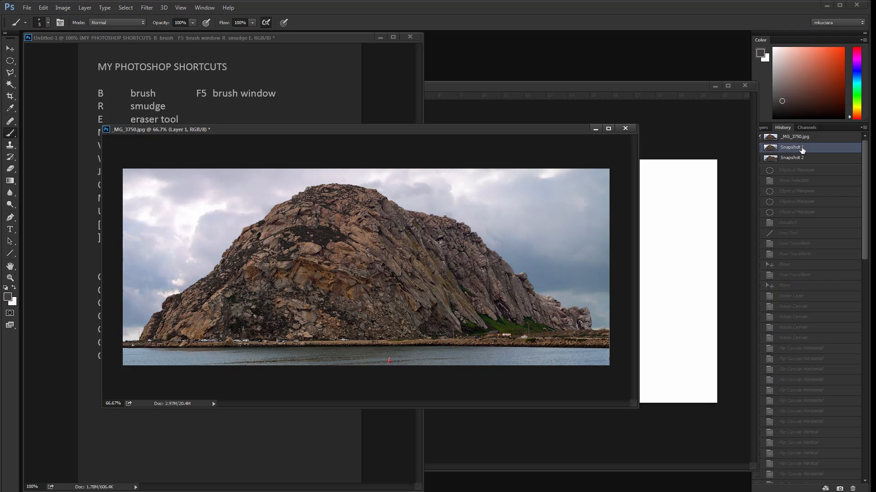
left_click(764, 127)
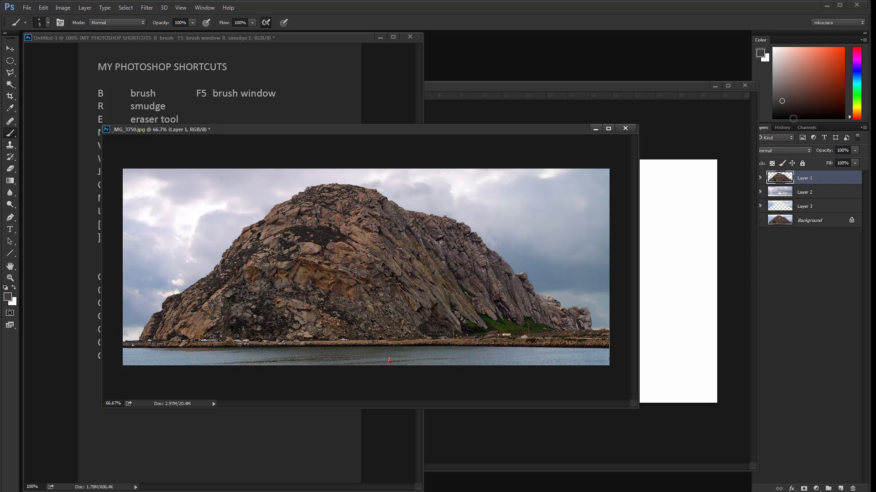
left_click(808, 193)
key("ctrl+a")
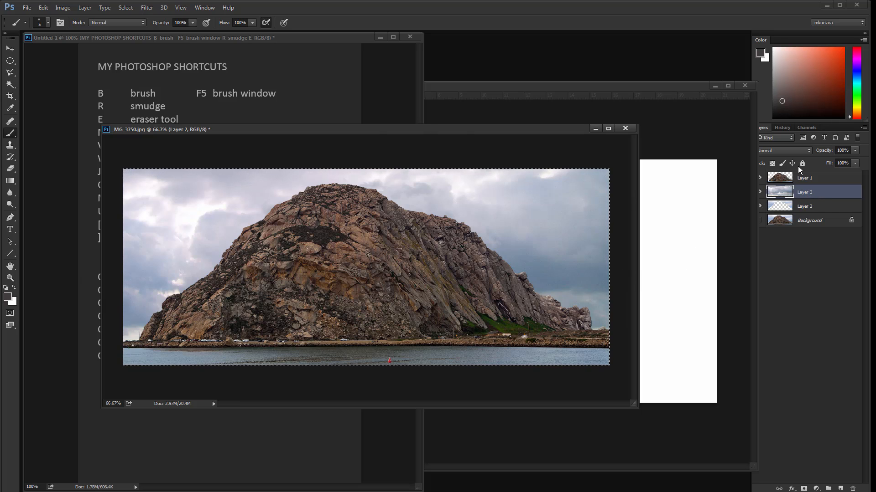
Step: Restore Snapshot 2, paste the copied sky directly above the Background layer, and shift it up to cover the canvas's upper edge
left_click(782, 127)
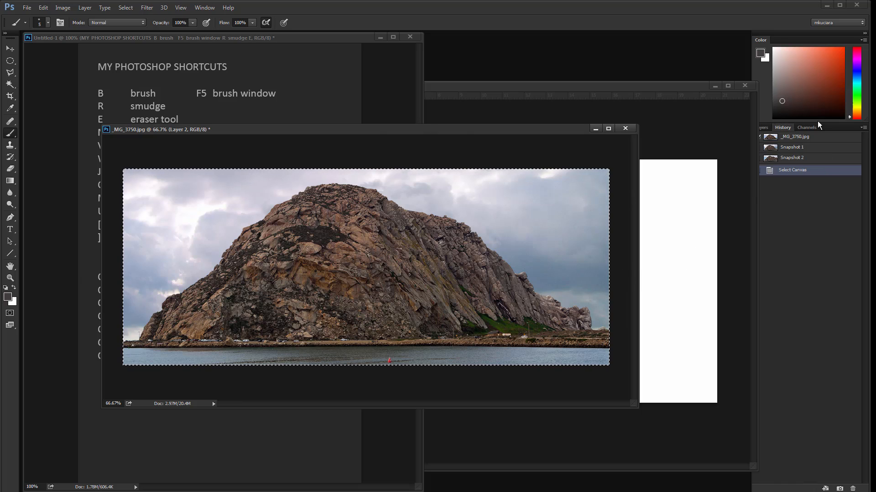
left_click(803, 159)
left_click(765, 127)
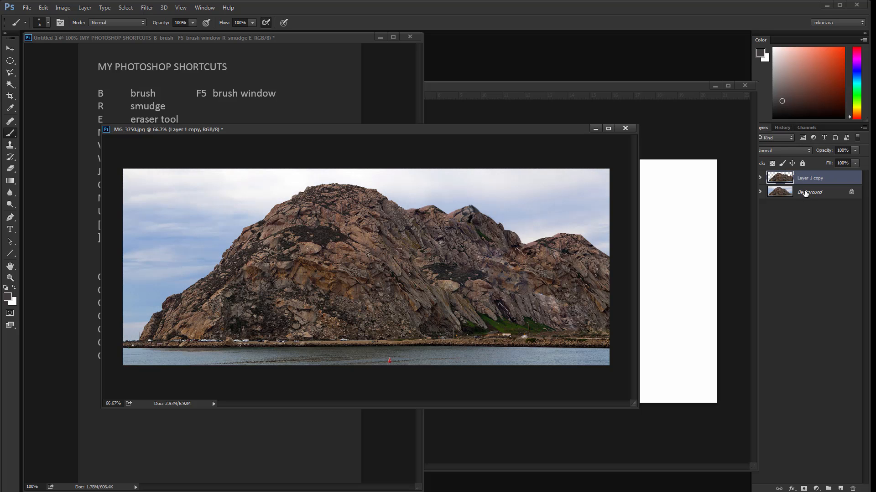
left_click(806, 193)
key("ctrl+v")
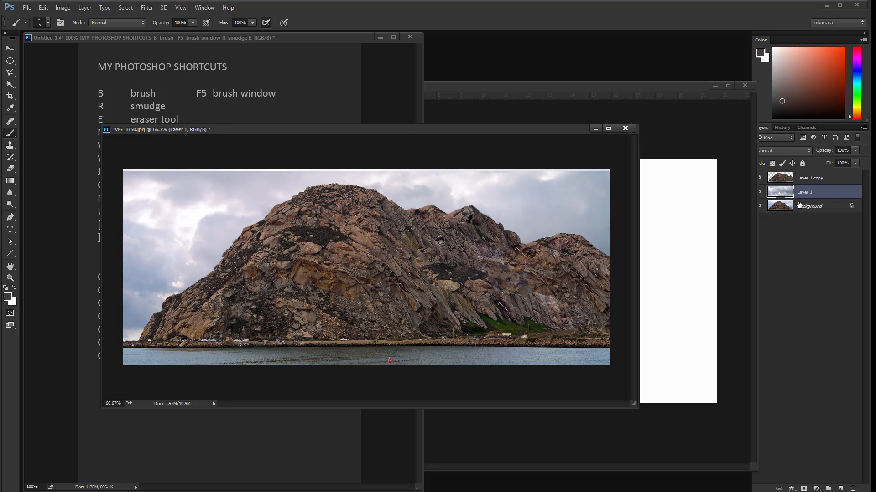
key("v")
left_click_drag(587, 245, 587, 249)
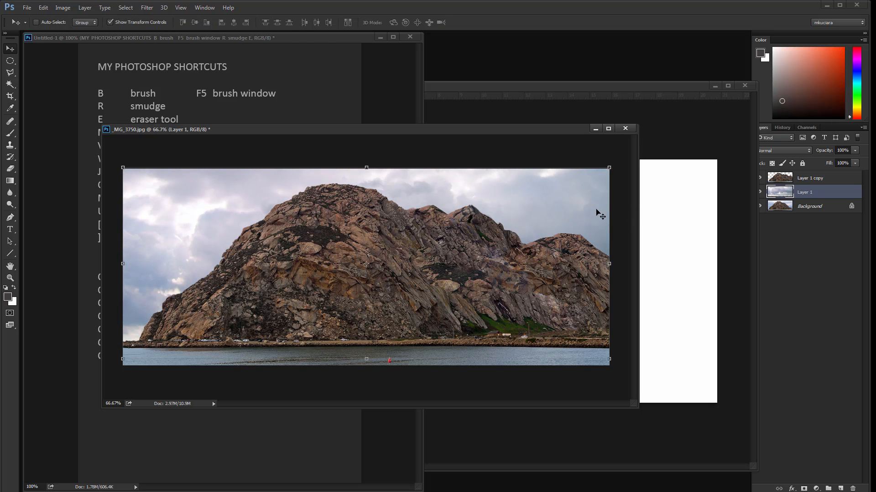
Step: Create a new document from the current history state and arrange its window above _MG_3750.jpg
left_click(783, 128)
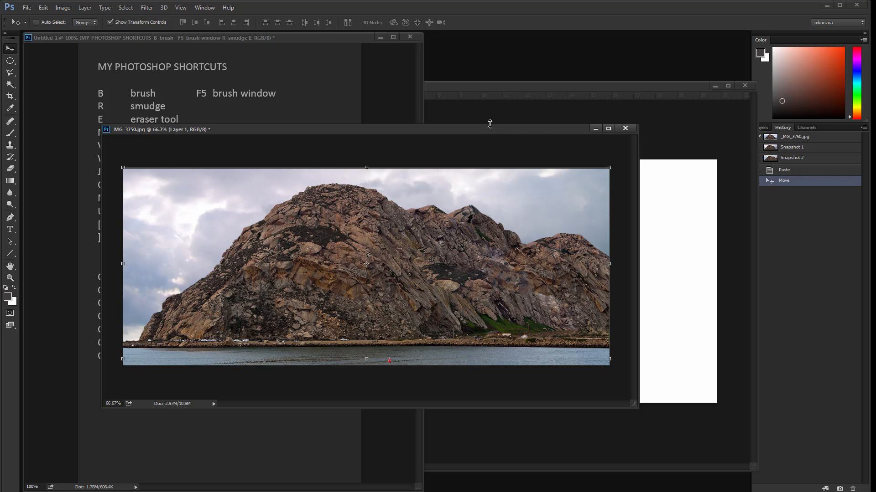
left_click_drag(493, 132, 426, 202)
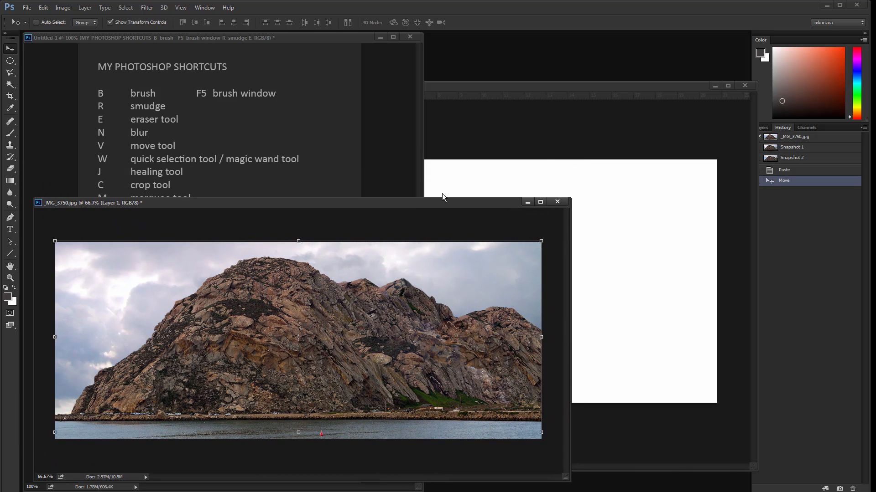
left_click(826, 487)
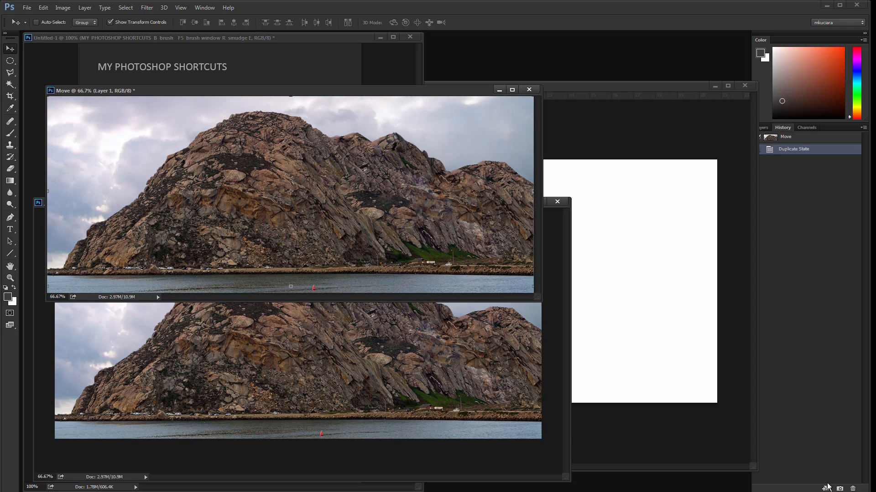
left_click_drag(435, 91, 599, 66)
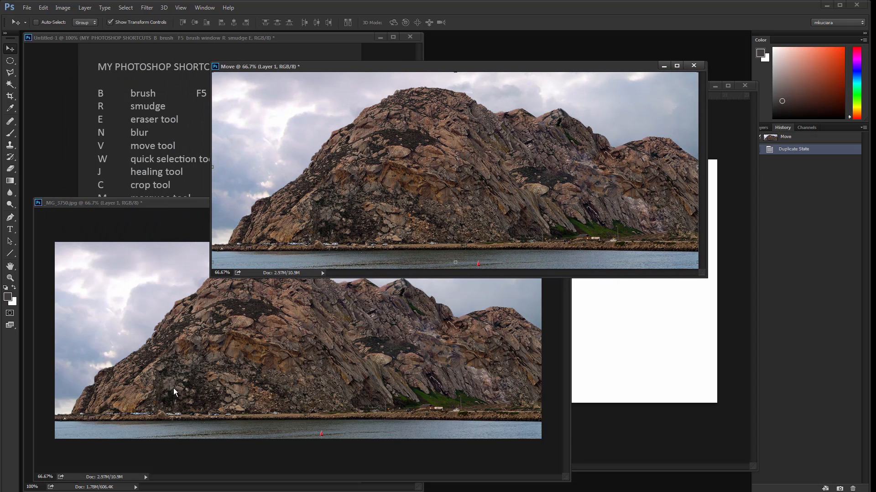
Step: Compare the history of the duplicated Move document, including its channels, with the history of _MG_3750.jpg
left_click_drag(700, 271, 714, 278)
left_click_drag(519, 67, 519, 57)
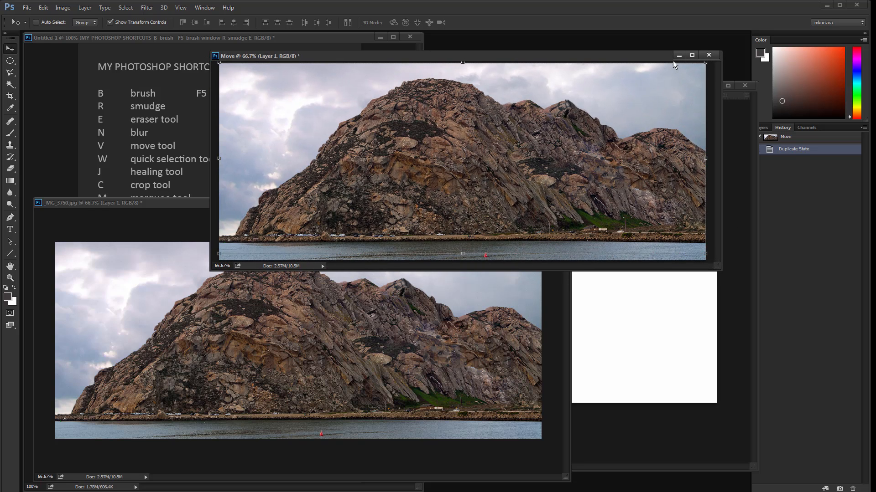
left_click(802, 127)
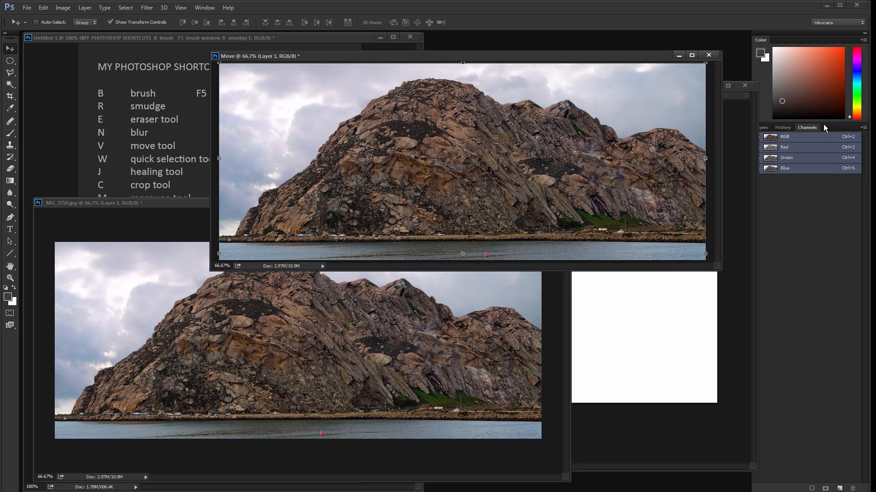
left_click(782, 128)
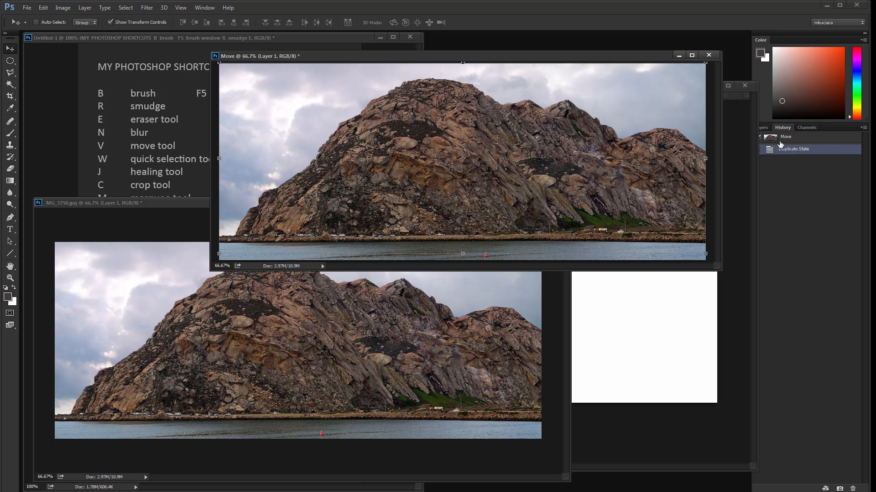
left_click(808, 128)
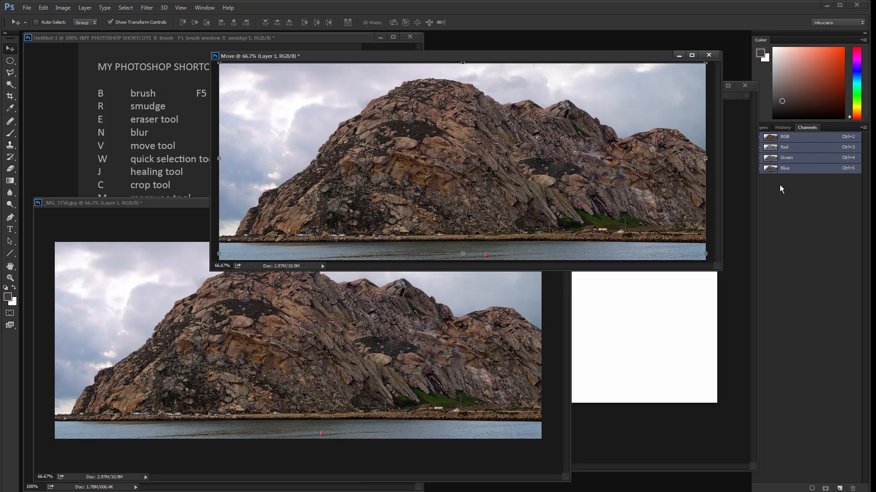
left_click(481, 301)
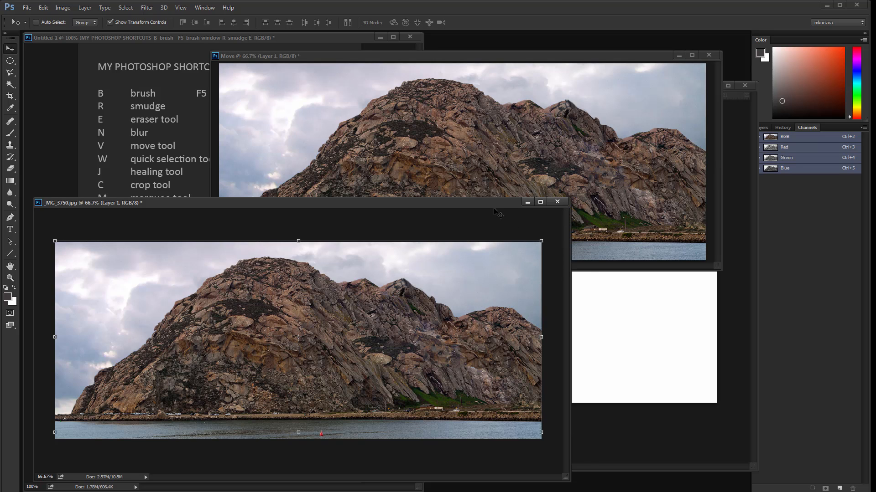
left_click_drag(473, 202, 468, 203)
left_click(782, 128)
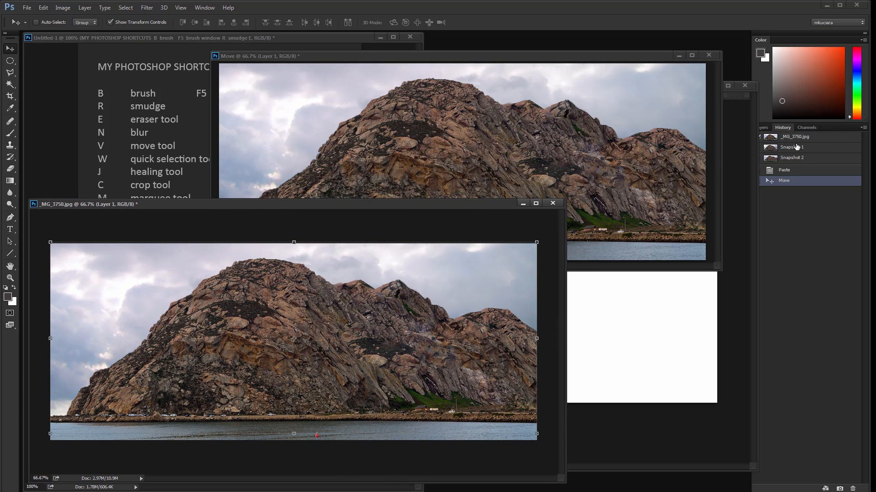
left_click(651, 147)
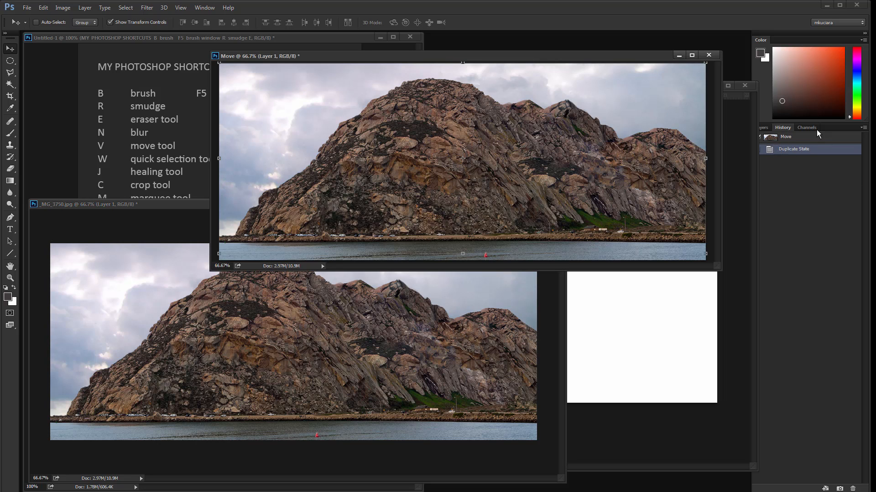
Step: Close the duplicated Move document without saving its changes
left_click_drag(542, 54, 513, 52)
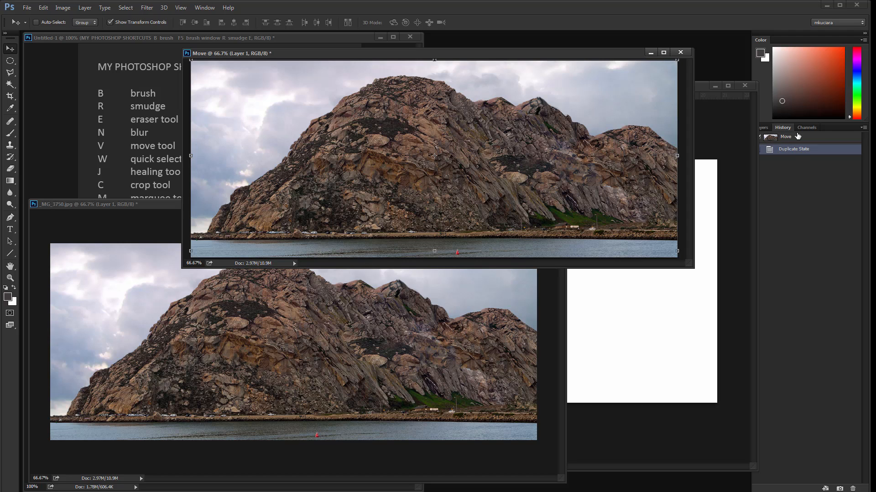
left_click_drag(462, 54, 466, 48)
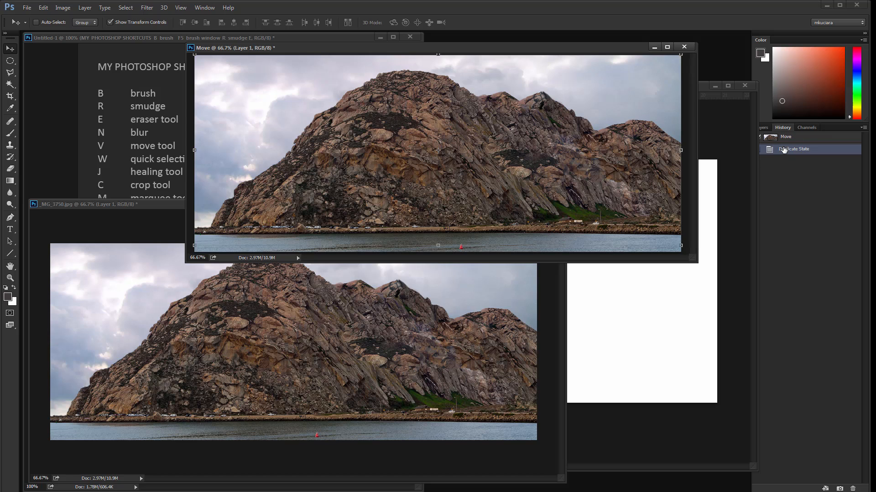
left_click(684, 47)
left_click(439, 201)
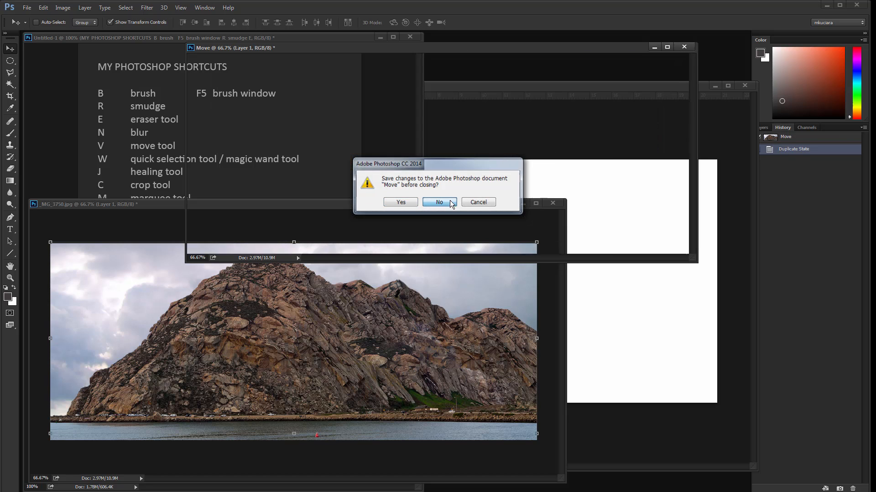
Step: Reposition the _MG_3750.jpg window beside the shortcut list and shrink it to fit closely around the image
left_click_drag(425, 204, 588, 149)
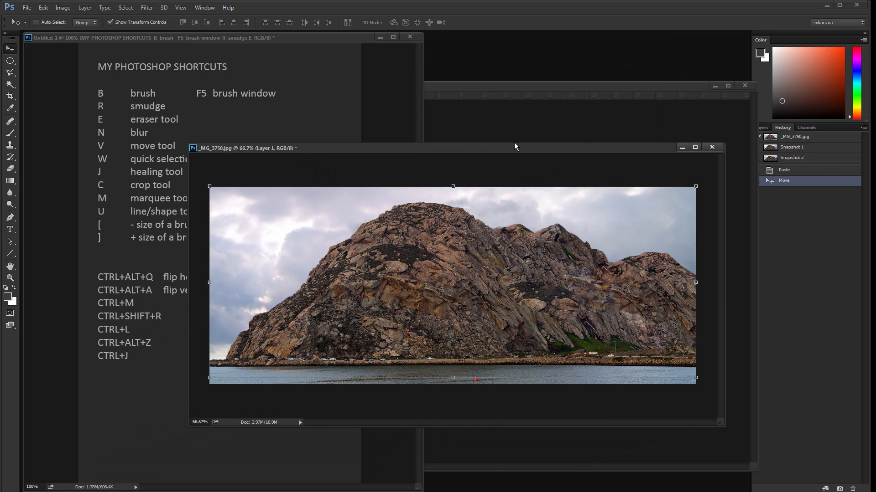
key("b")
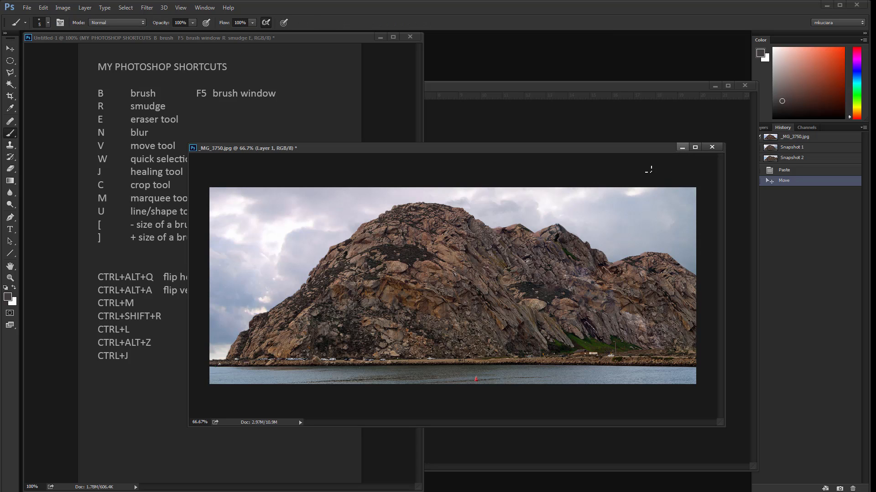
mouse_move(602, 146)
left_mouse_down()
mouse_move(631, 146)
mouse_move(625, 155)
mouse_move(678, 142)
mouse_move(574, 95)
left_mouse_up()
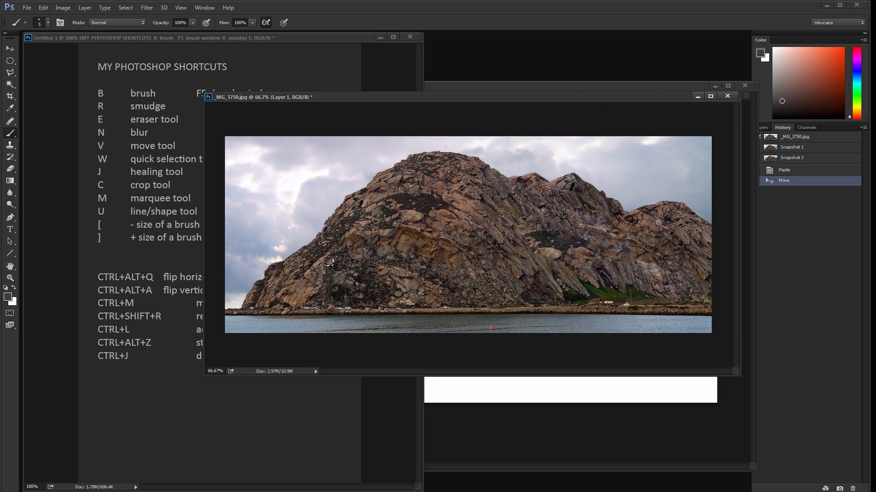
left_click_drag(204, 376, 216, 356)
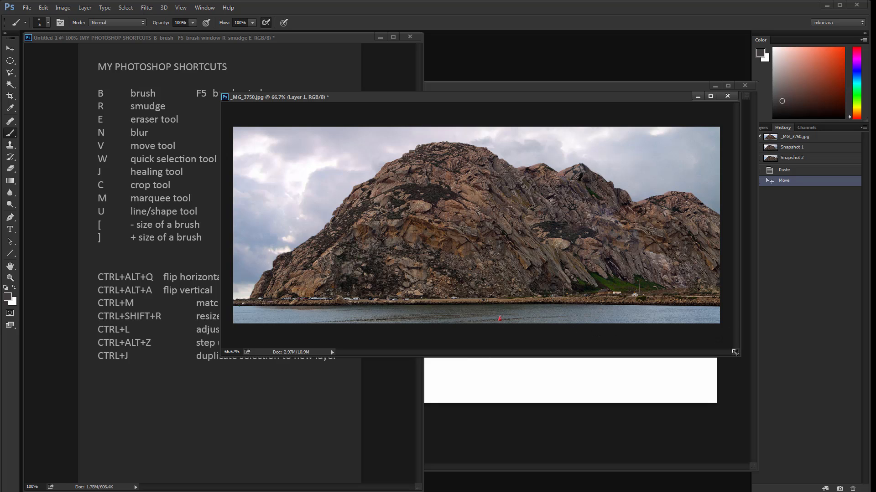
left_click_drag(734, 352, 720, 320)
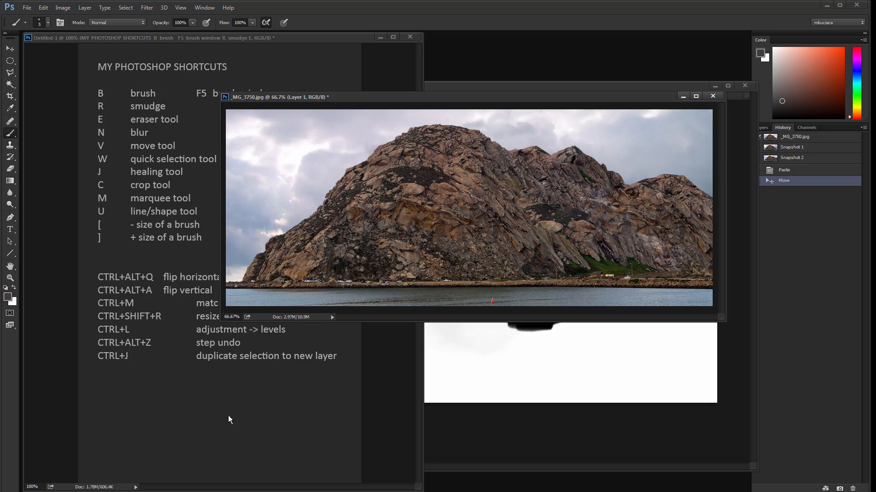
Step: Add a two-line text layer below the shortcut list in Untitled-1 with the author's Facebook and Gumroad page addresses
key("t")
left_click(199, 422)
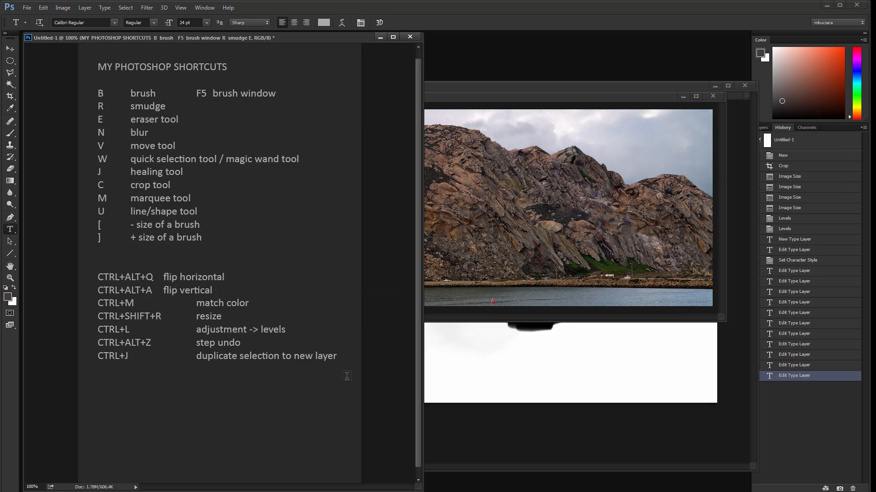
left_click(131, 428)
type("facebook.c")
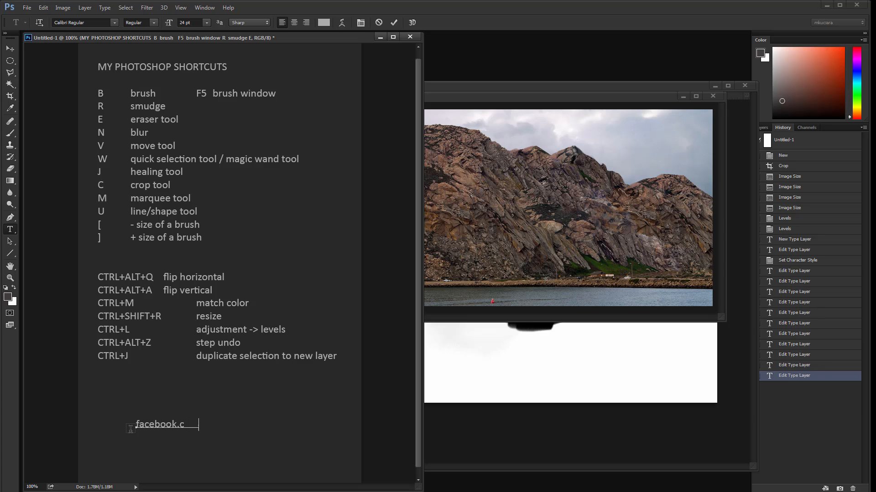
type("om/")
type("maciejkuciara ")
type("gum")
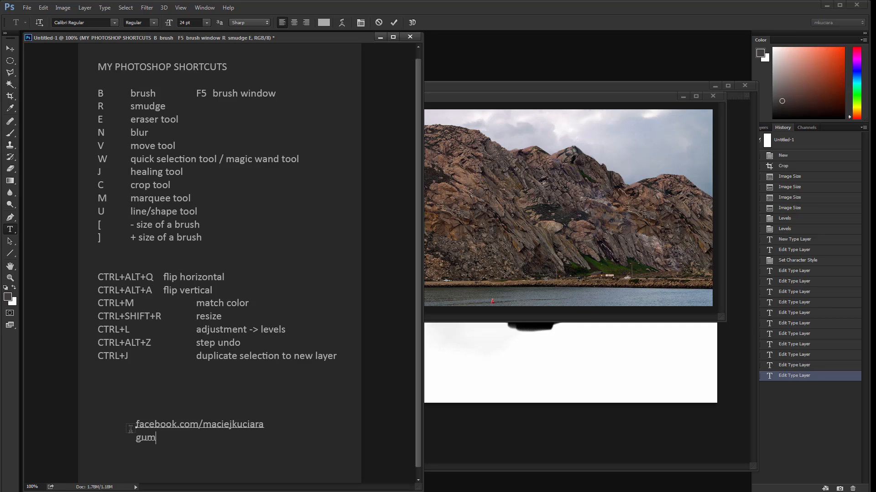
type("road.com/maciejk")
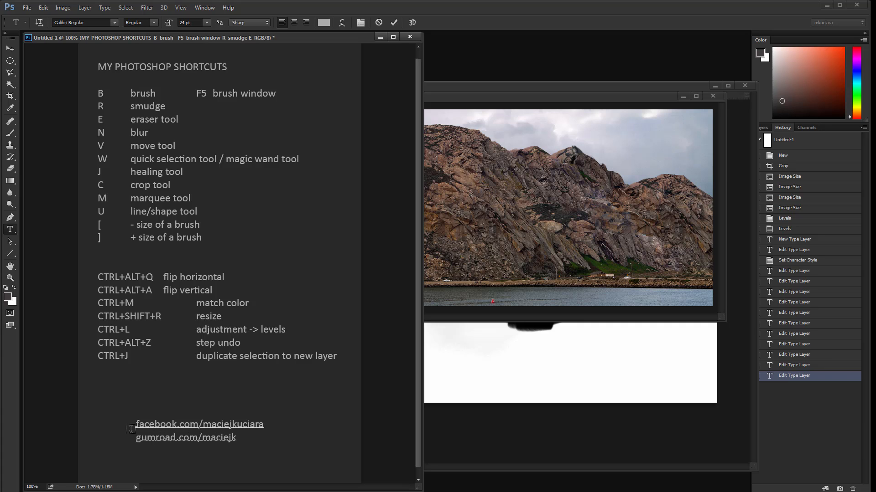
type("uciara")
key("ctrl+Return")
Step: Switch to the Elliptical Marquee tool, bring _MG_3750.jpg to the front, and shift its window slightly up over the shortcut list
key("m")
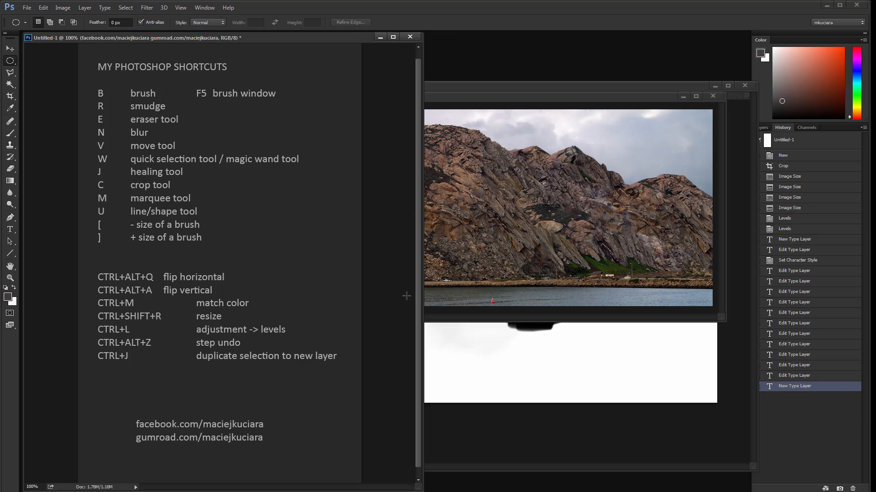
left_click(561, 271)
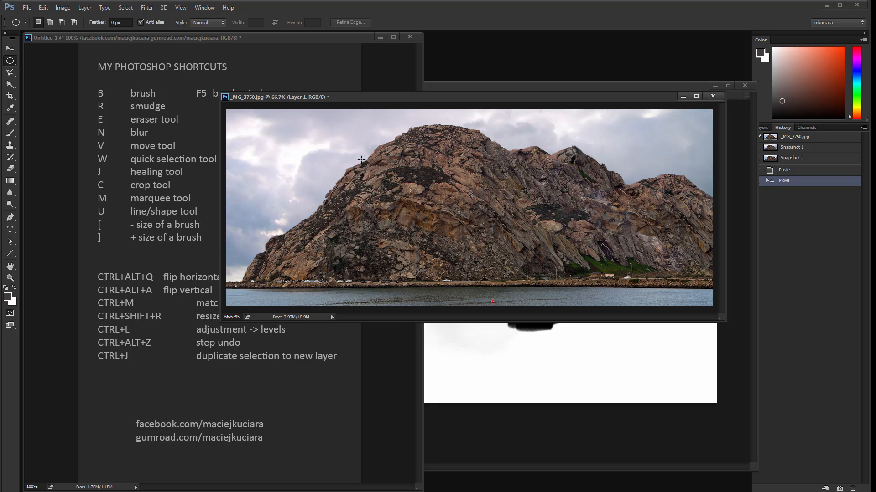
left_click_drag(417, 96, 393, 84)
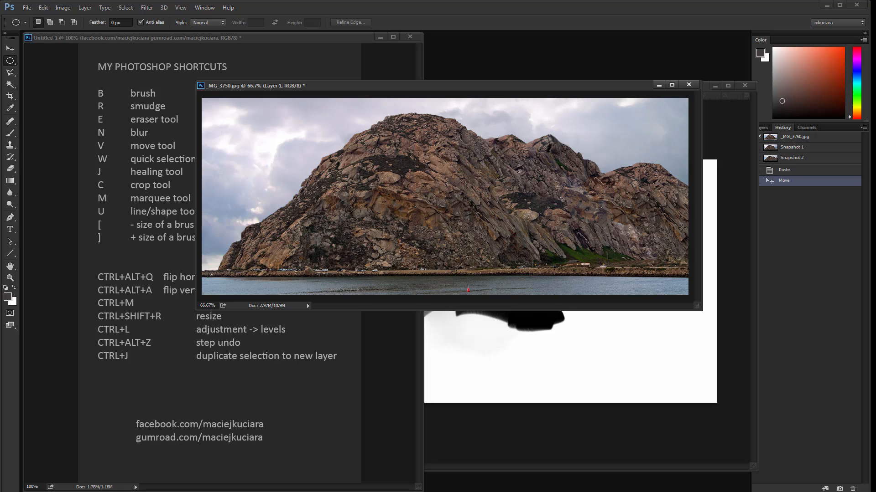